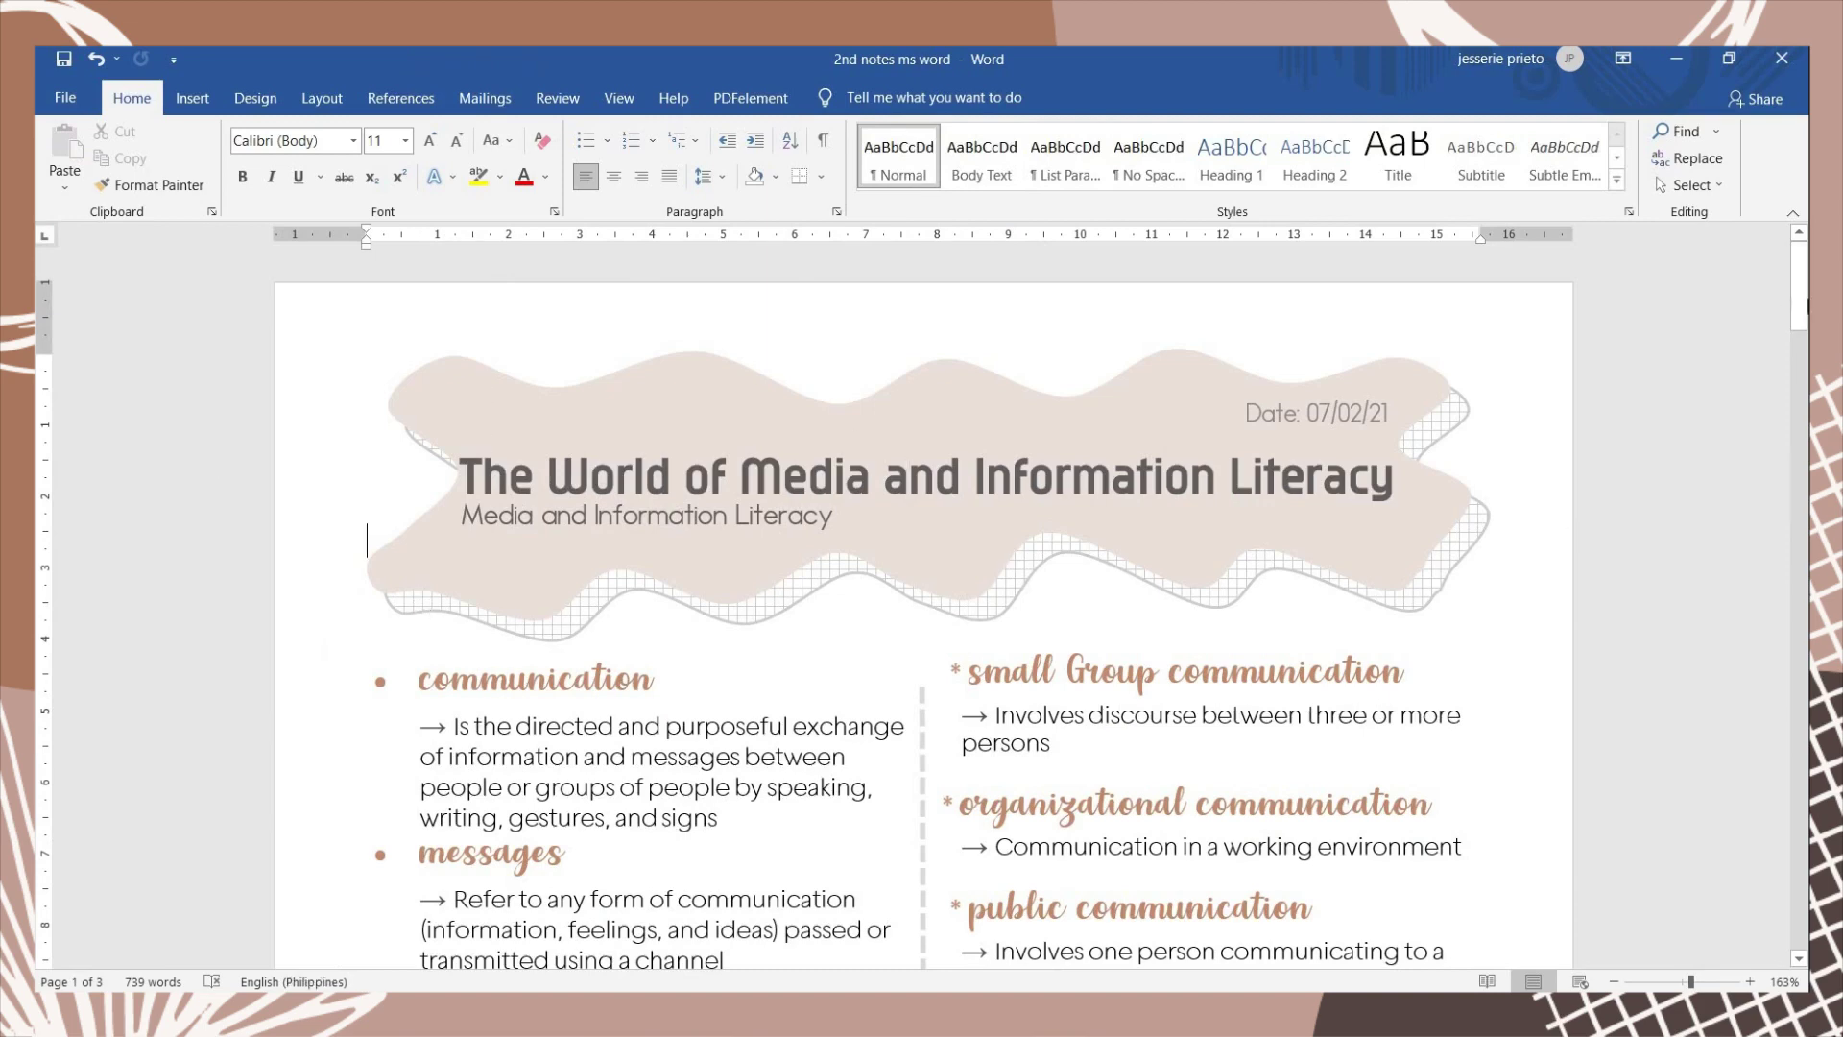
Search the notes for 'co' and visit the Mass Communication, Interpersonal Communication and working-environment matches
scroll(922, 604, down, 10)
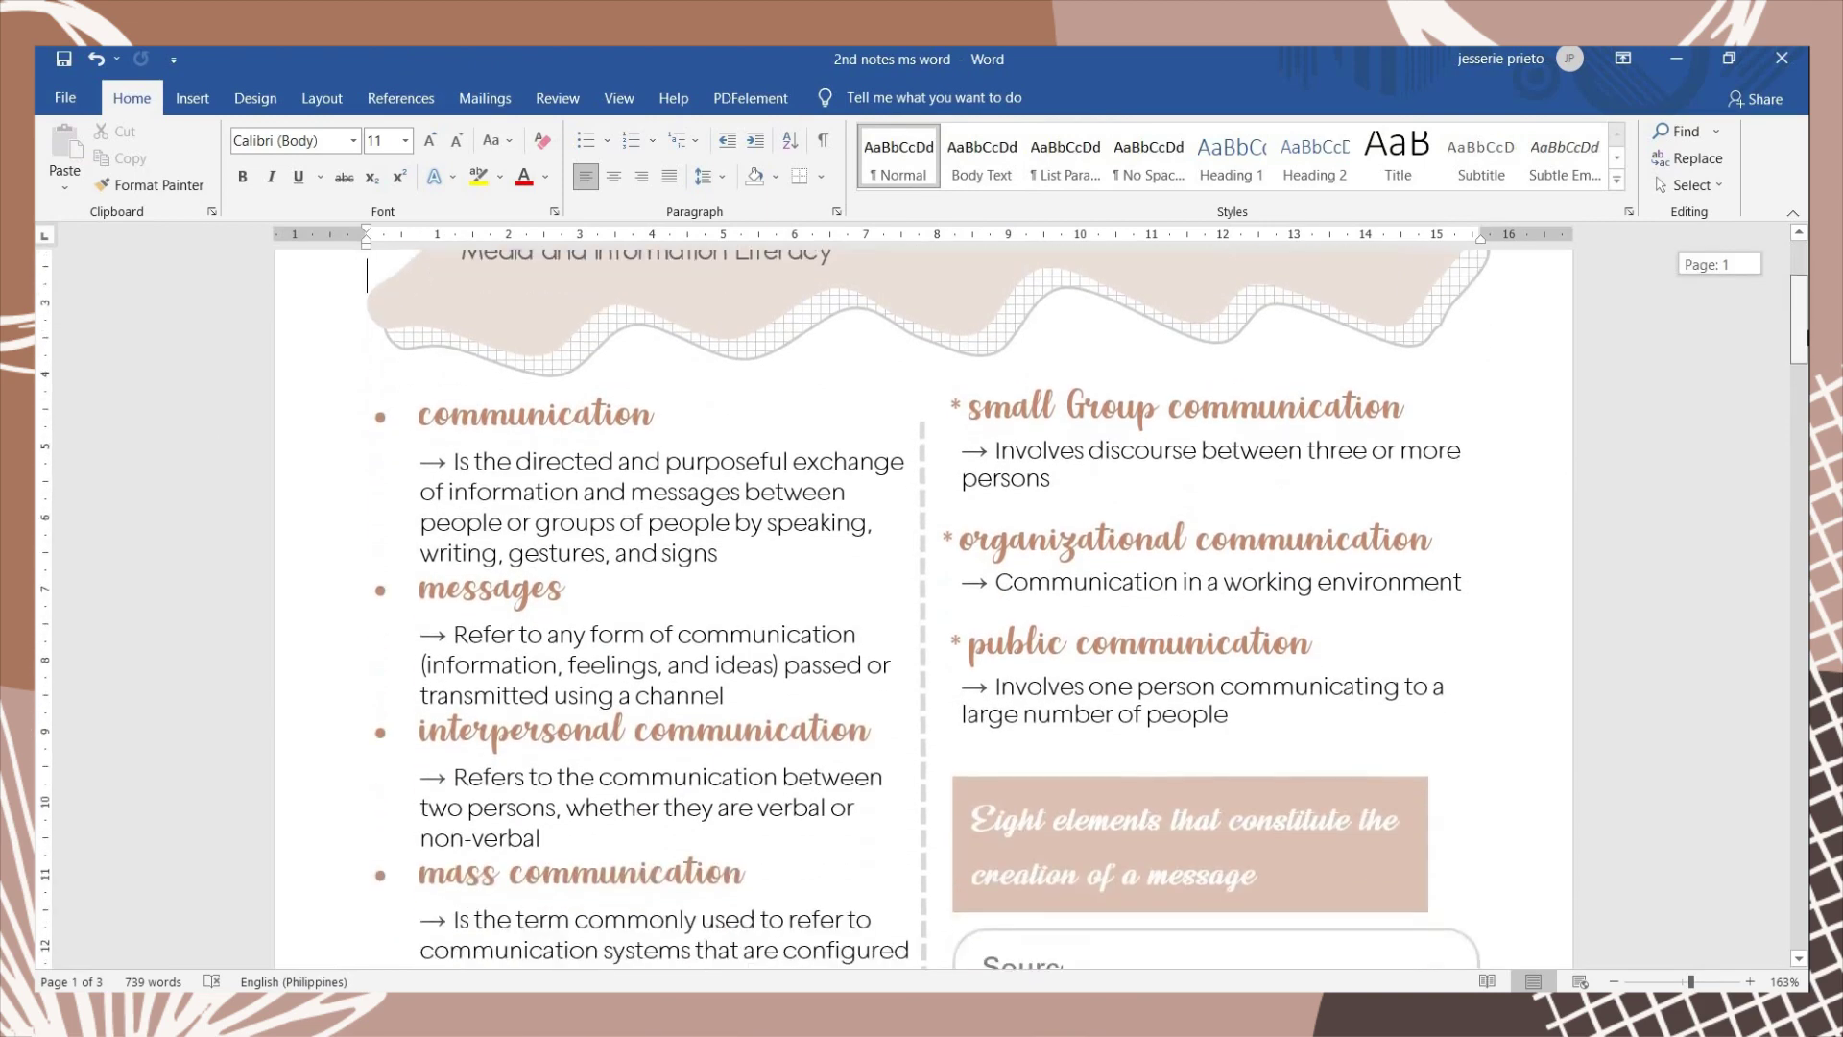
scroll(922, 605, down, 10)
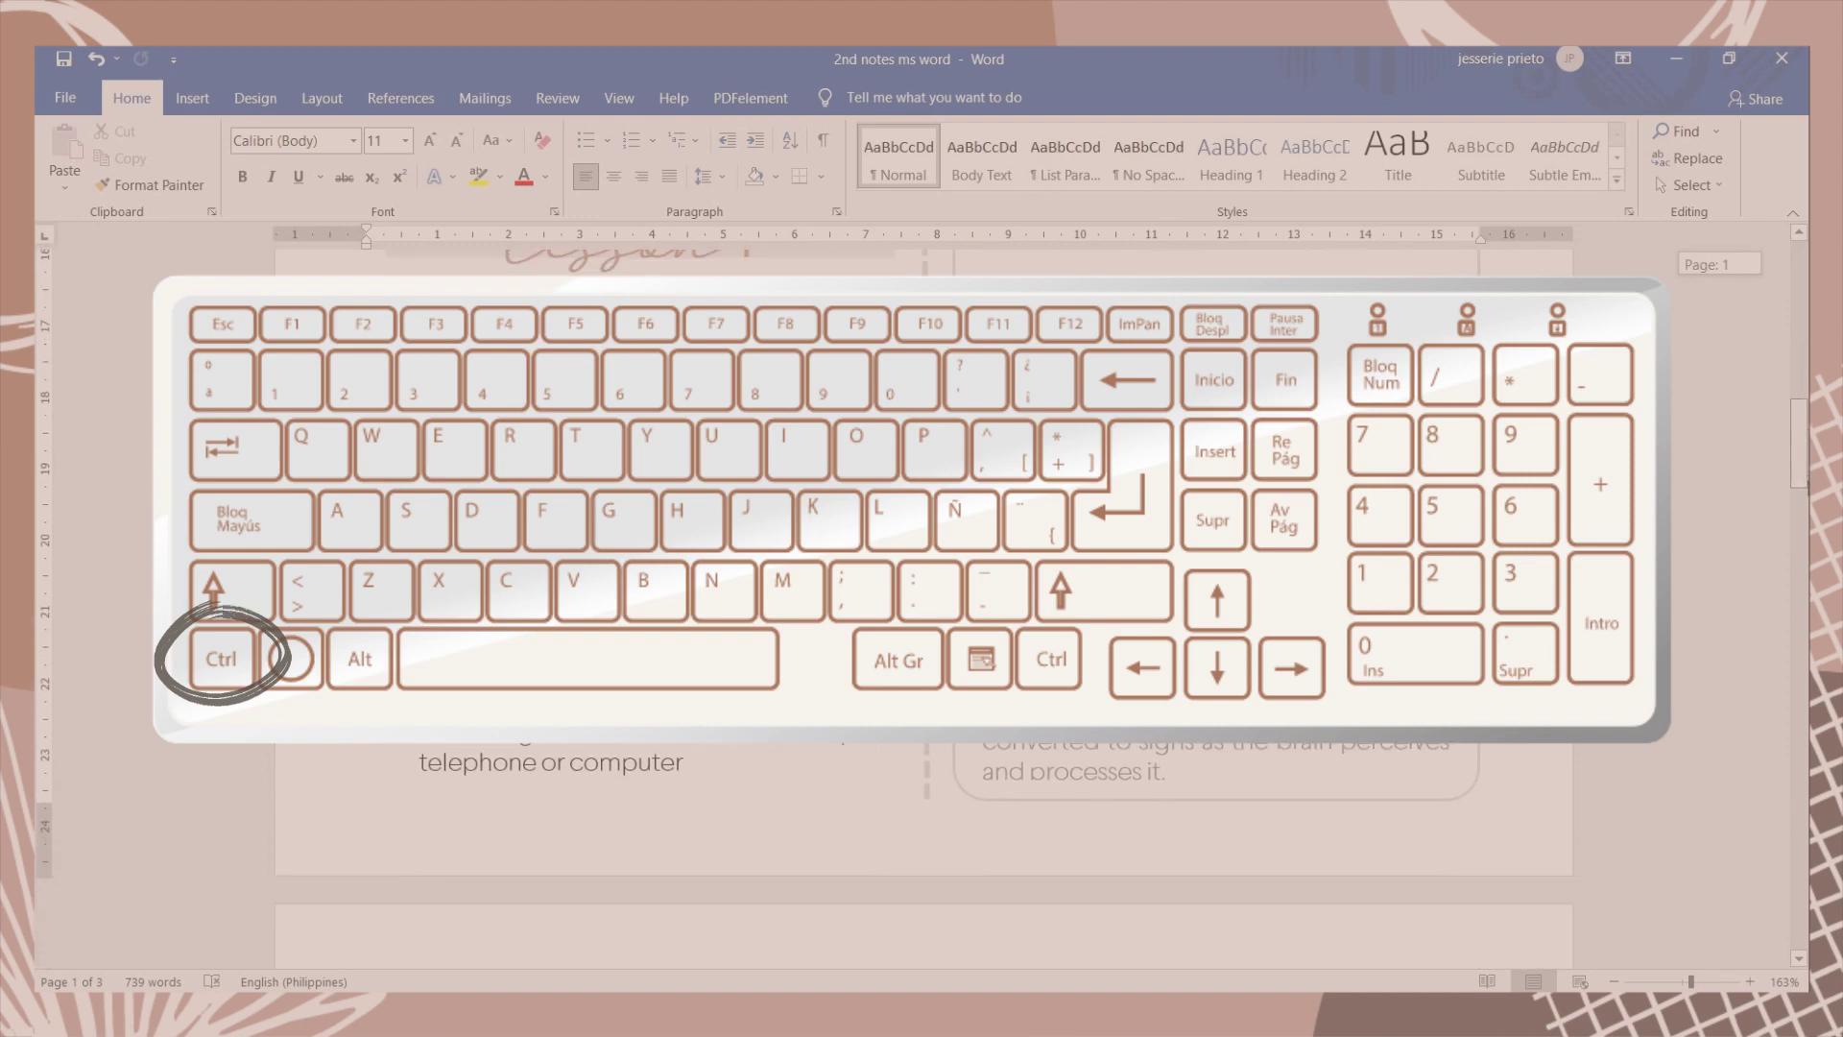
scroll(922, 605, down, 10)
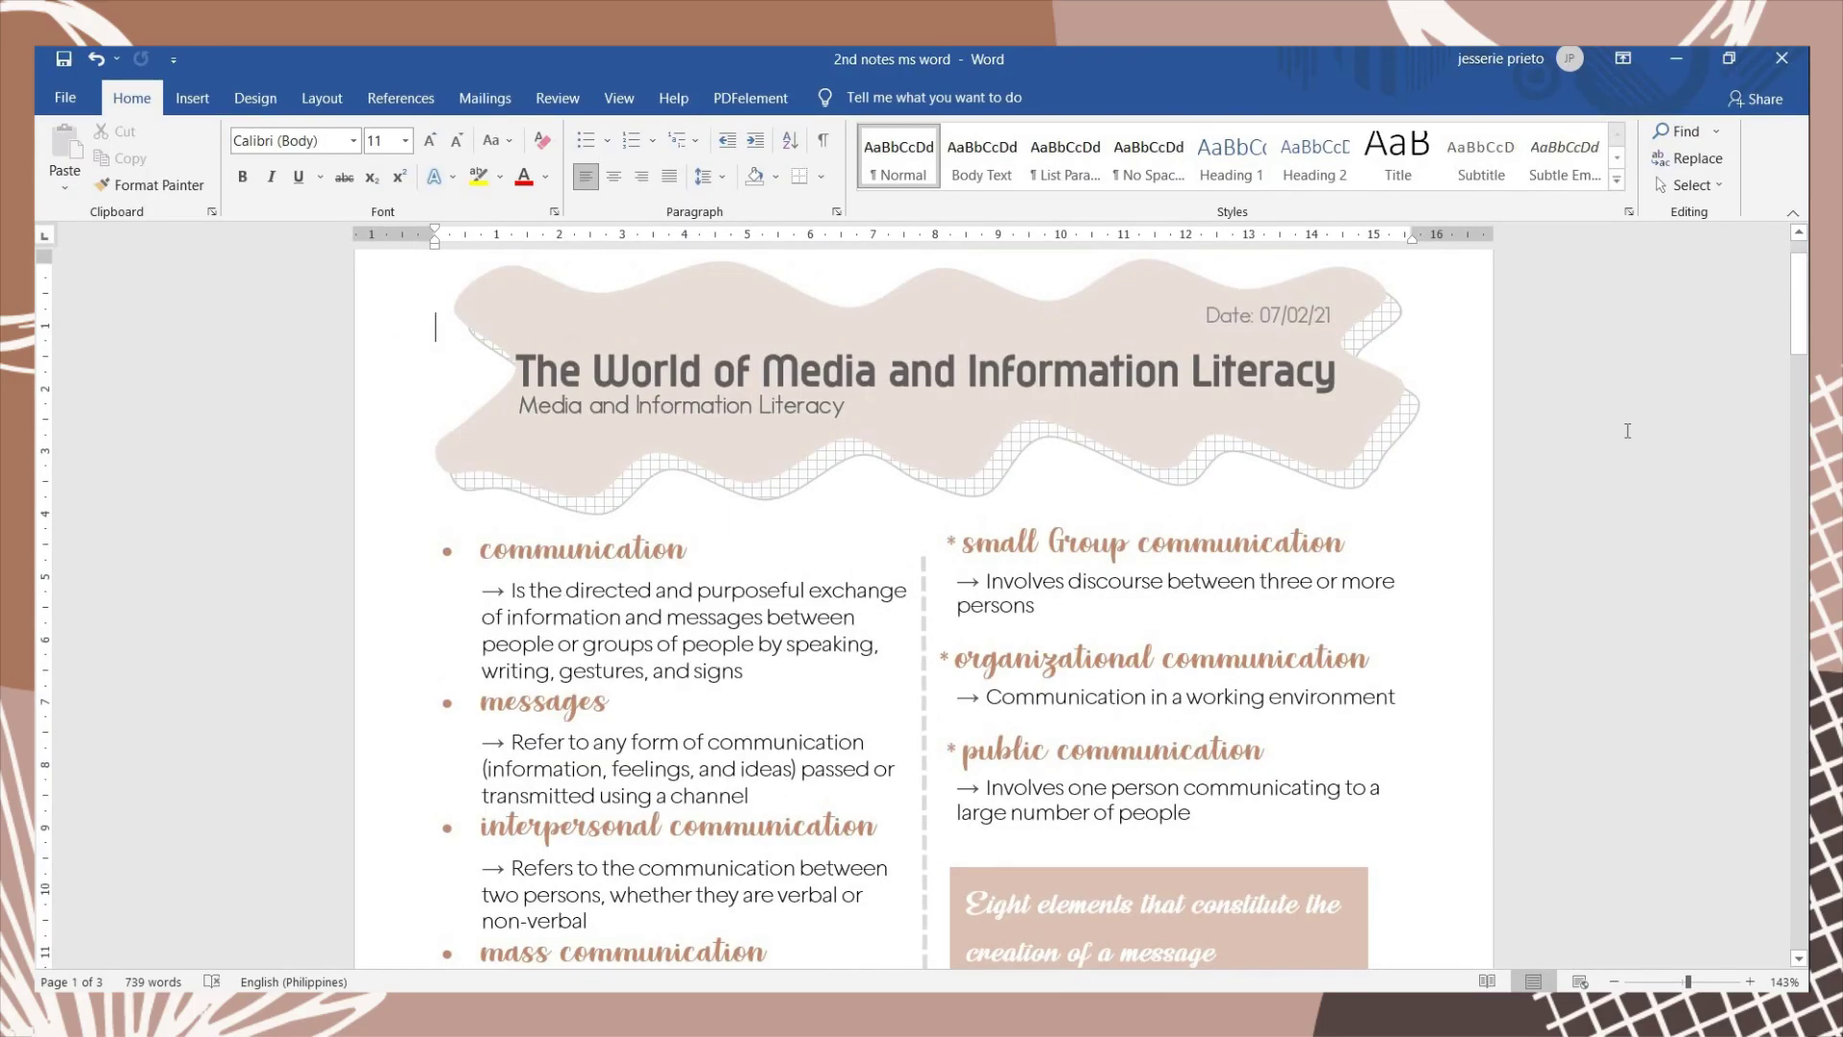
key(ctrl+f)
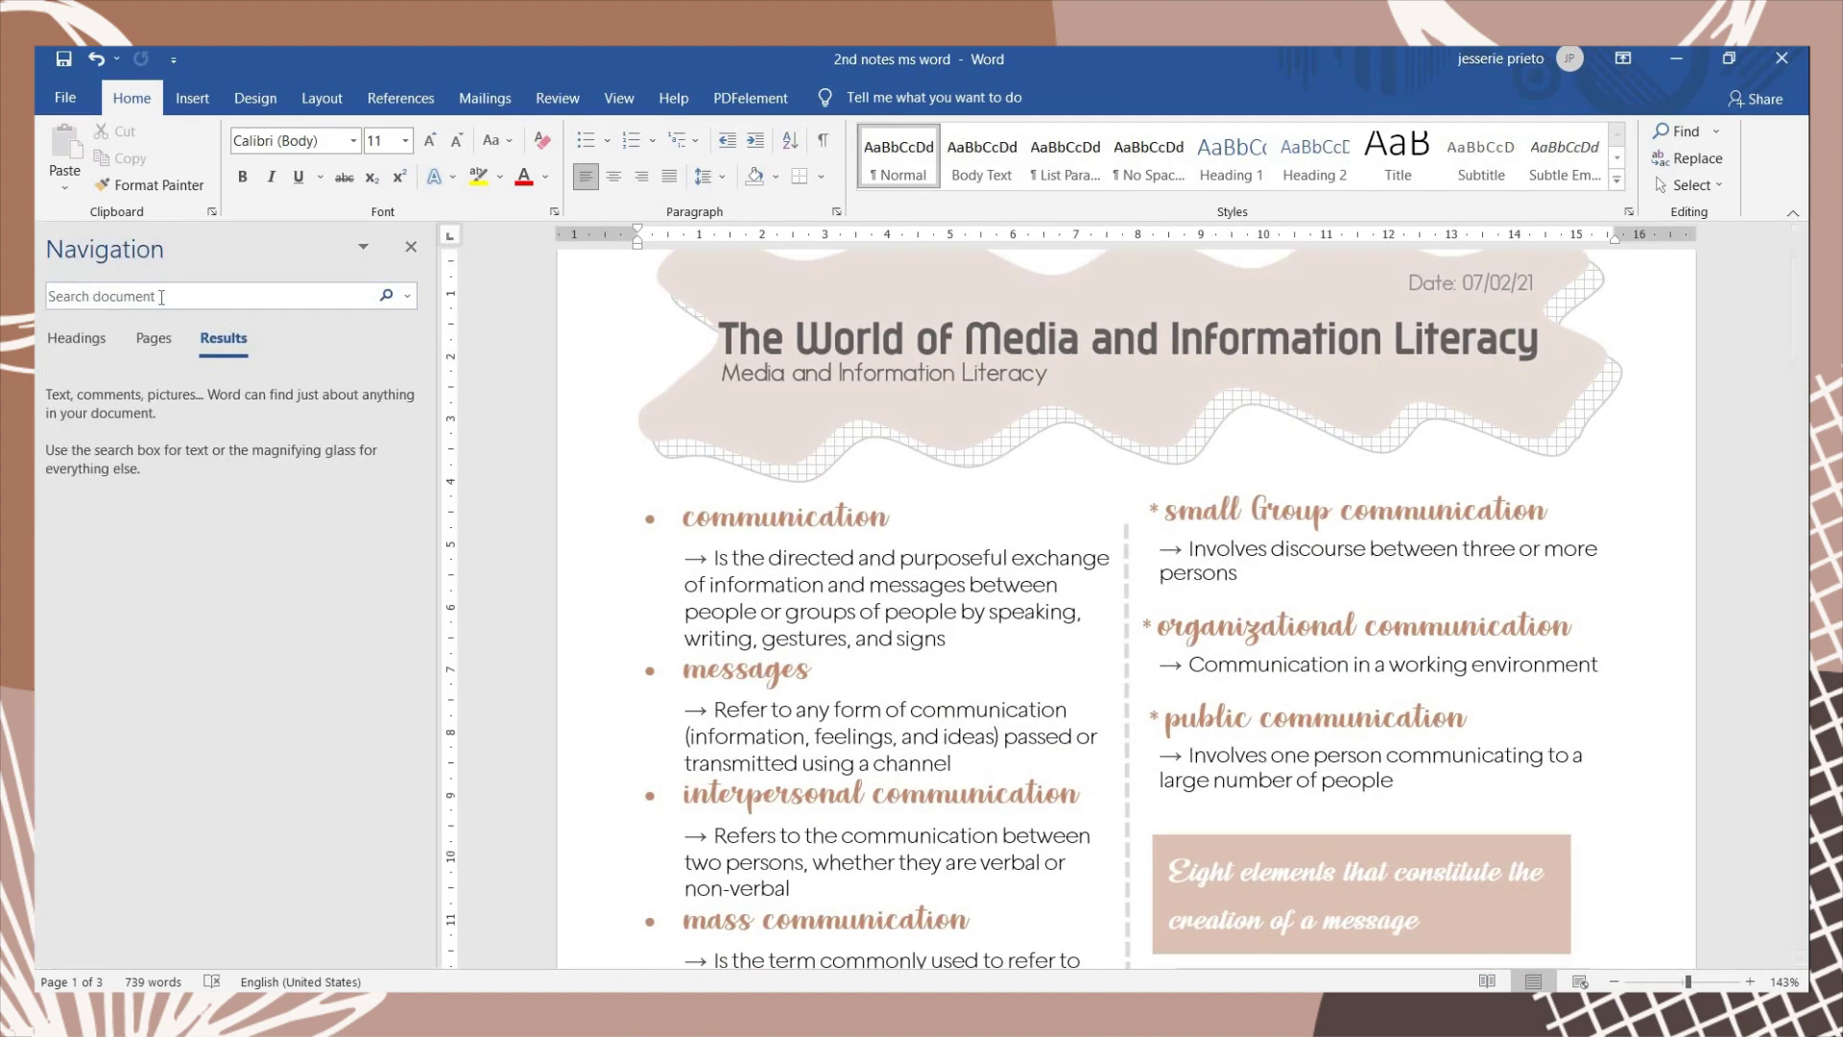
click(161, 299)
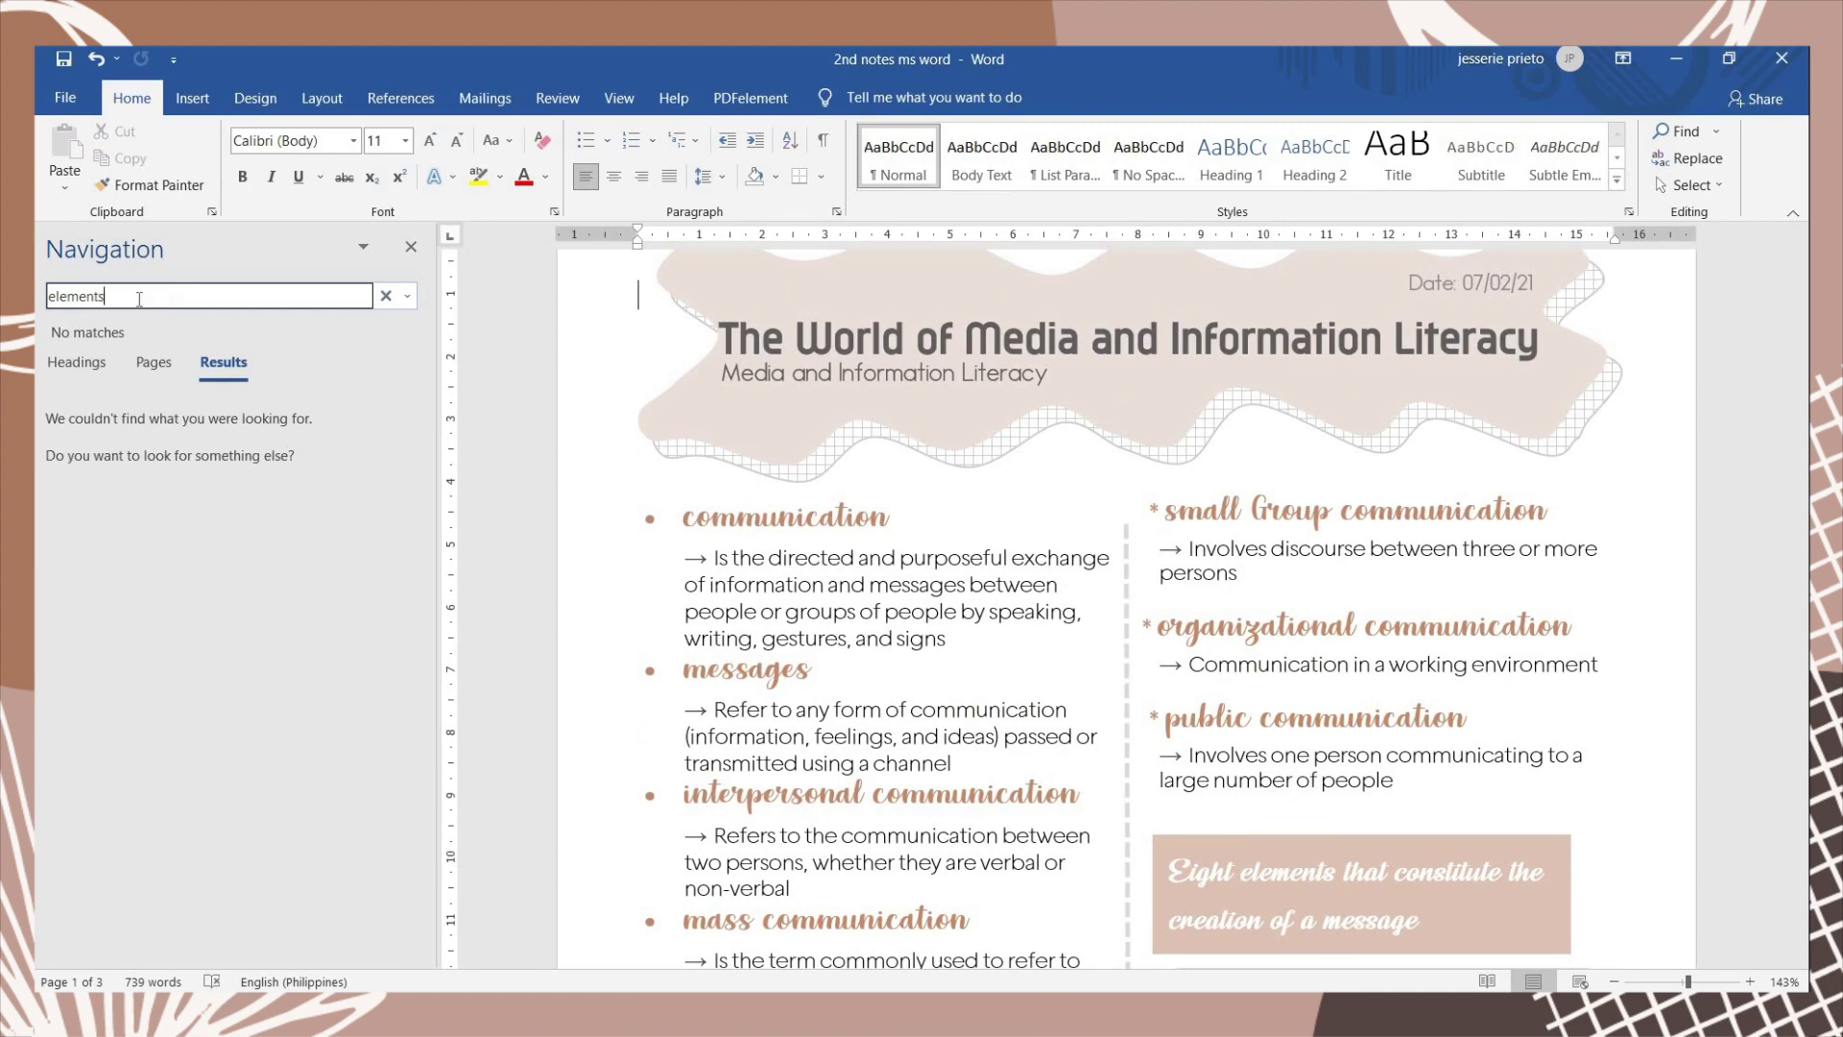
click(385, 296)
text(communication)
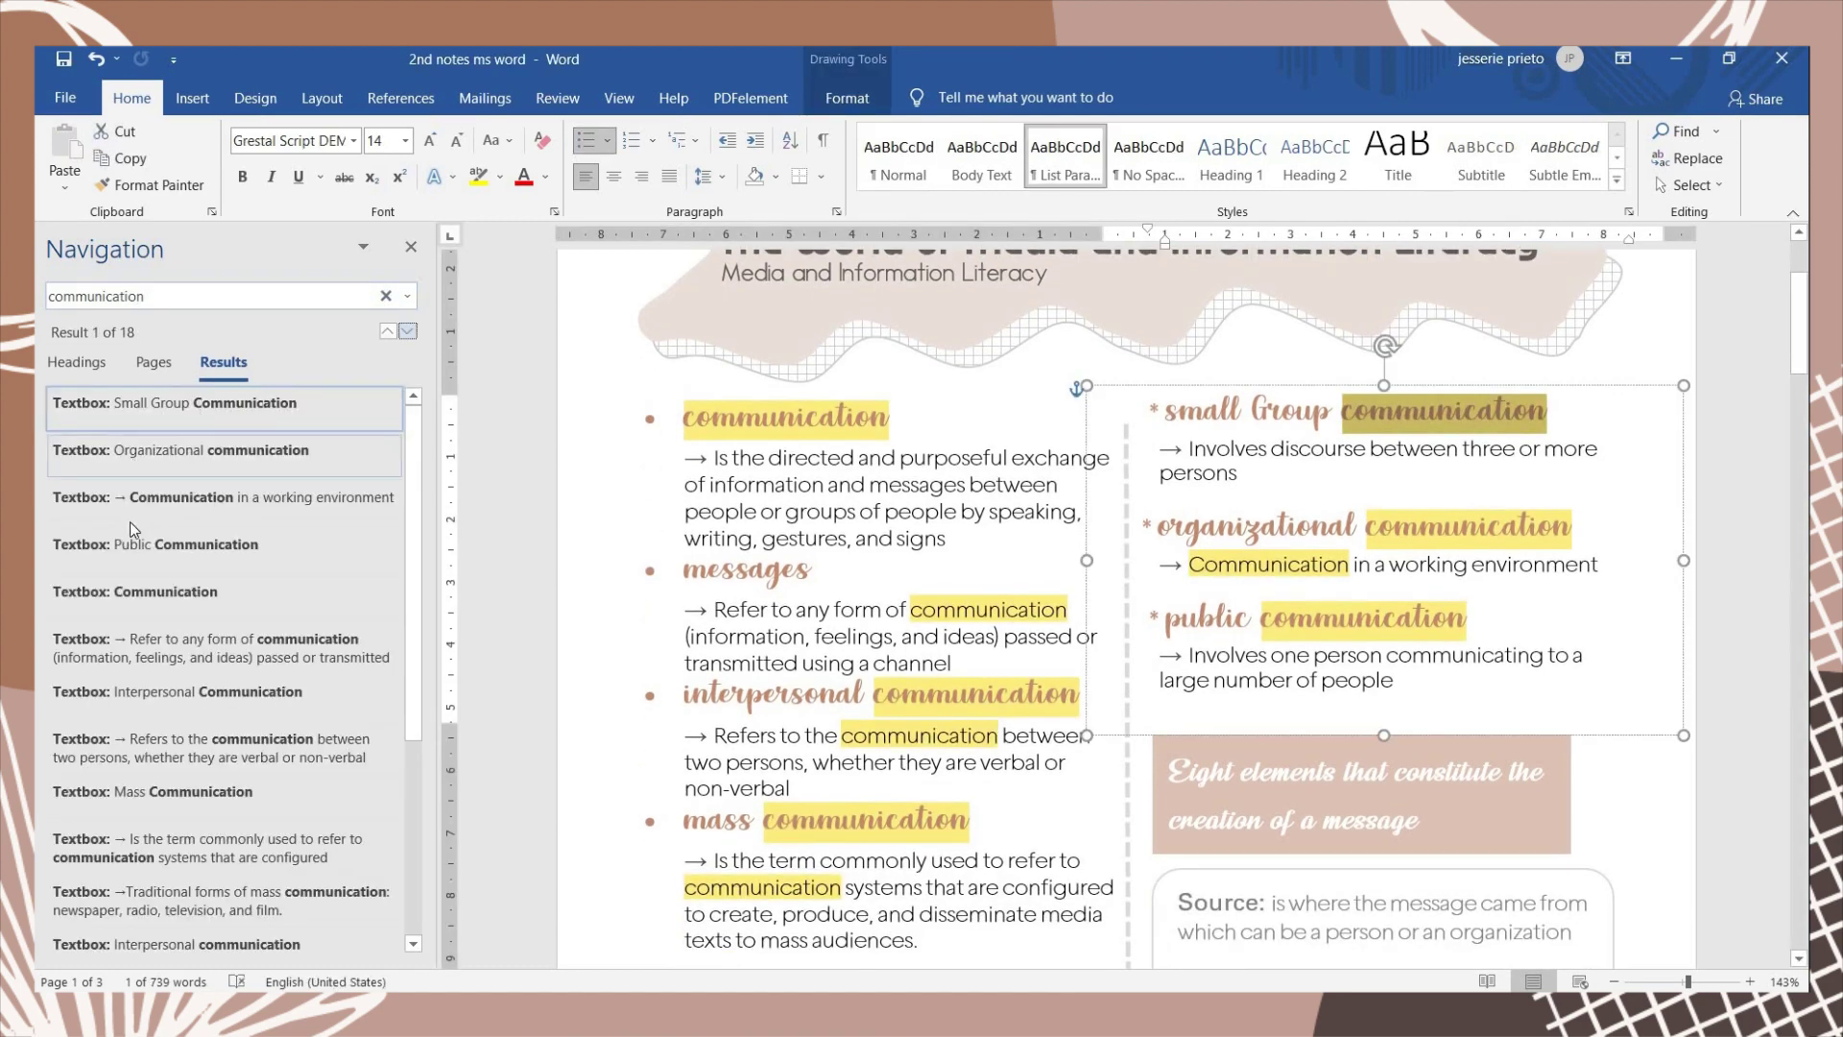
drag(1797, 326, 267, 780)
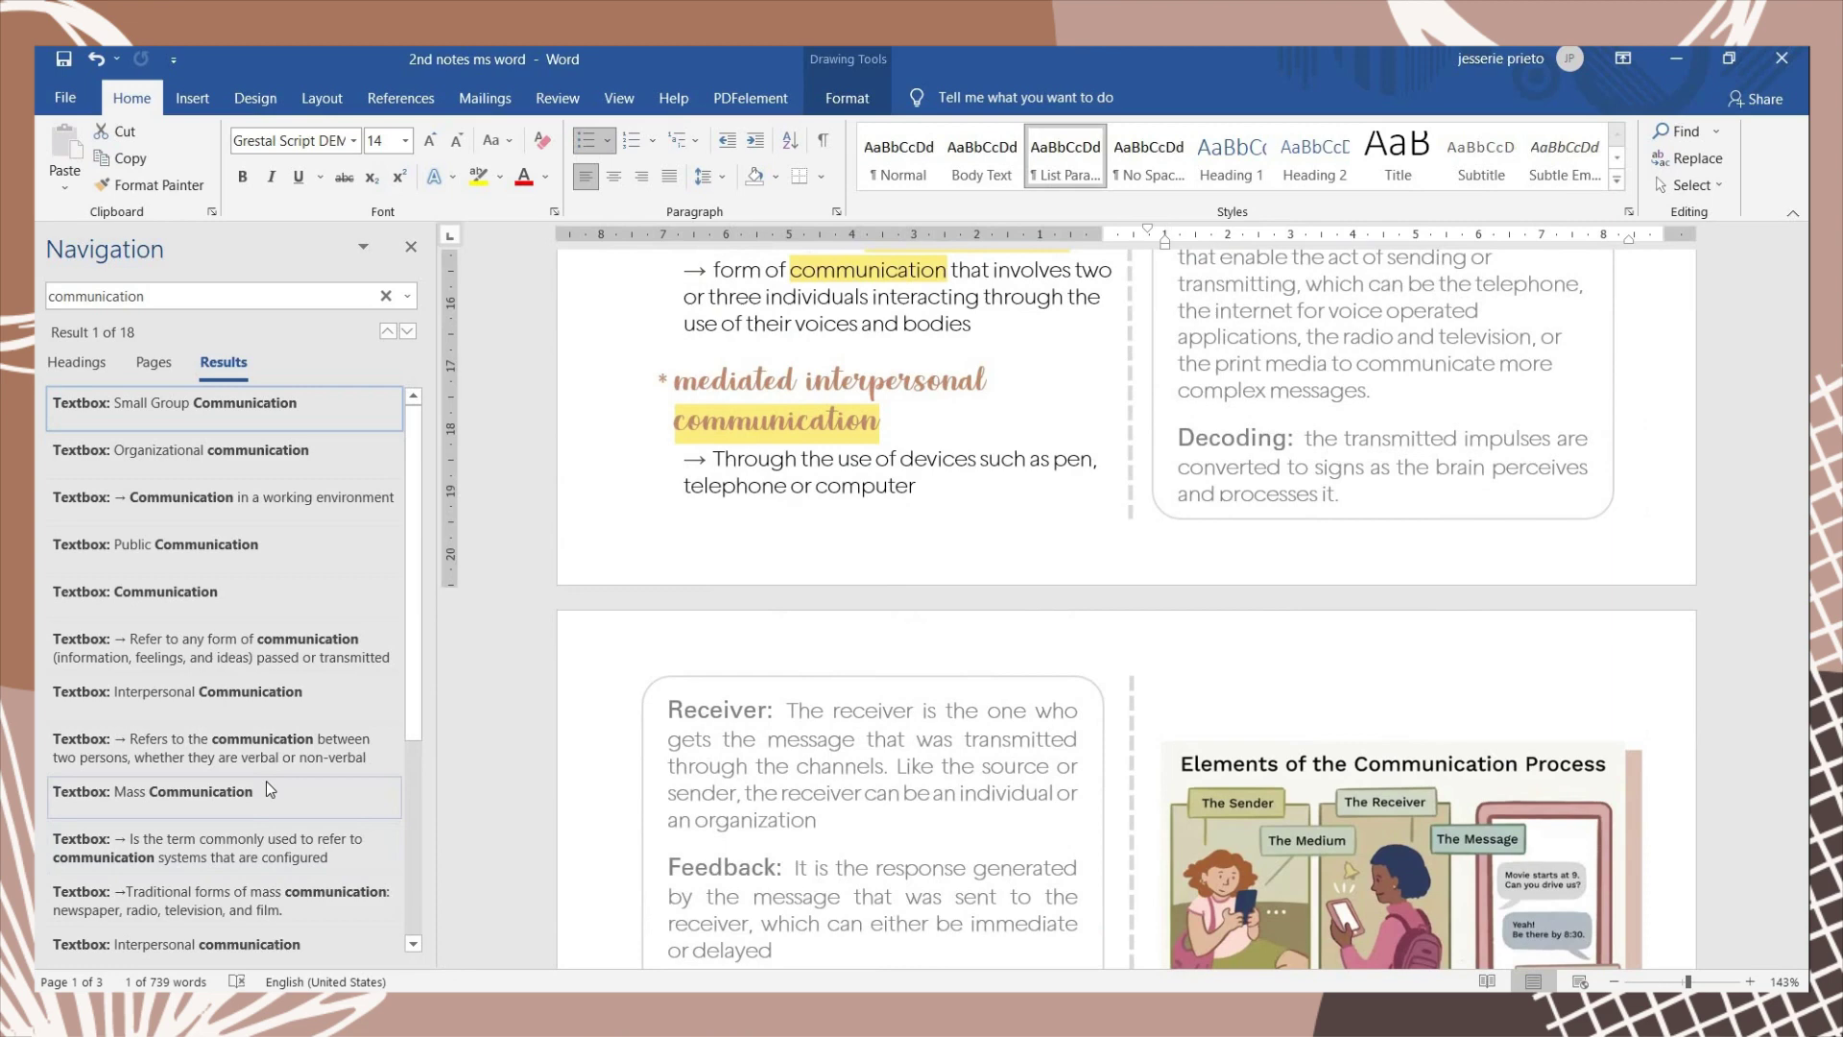
click(266, 781)
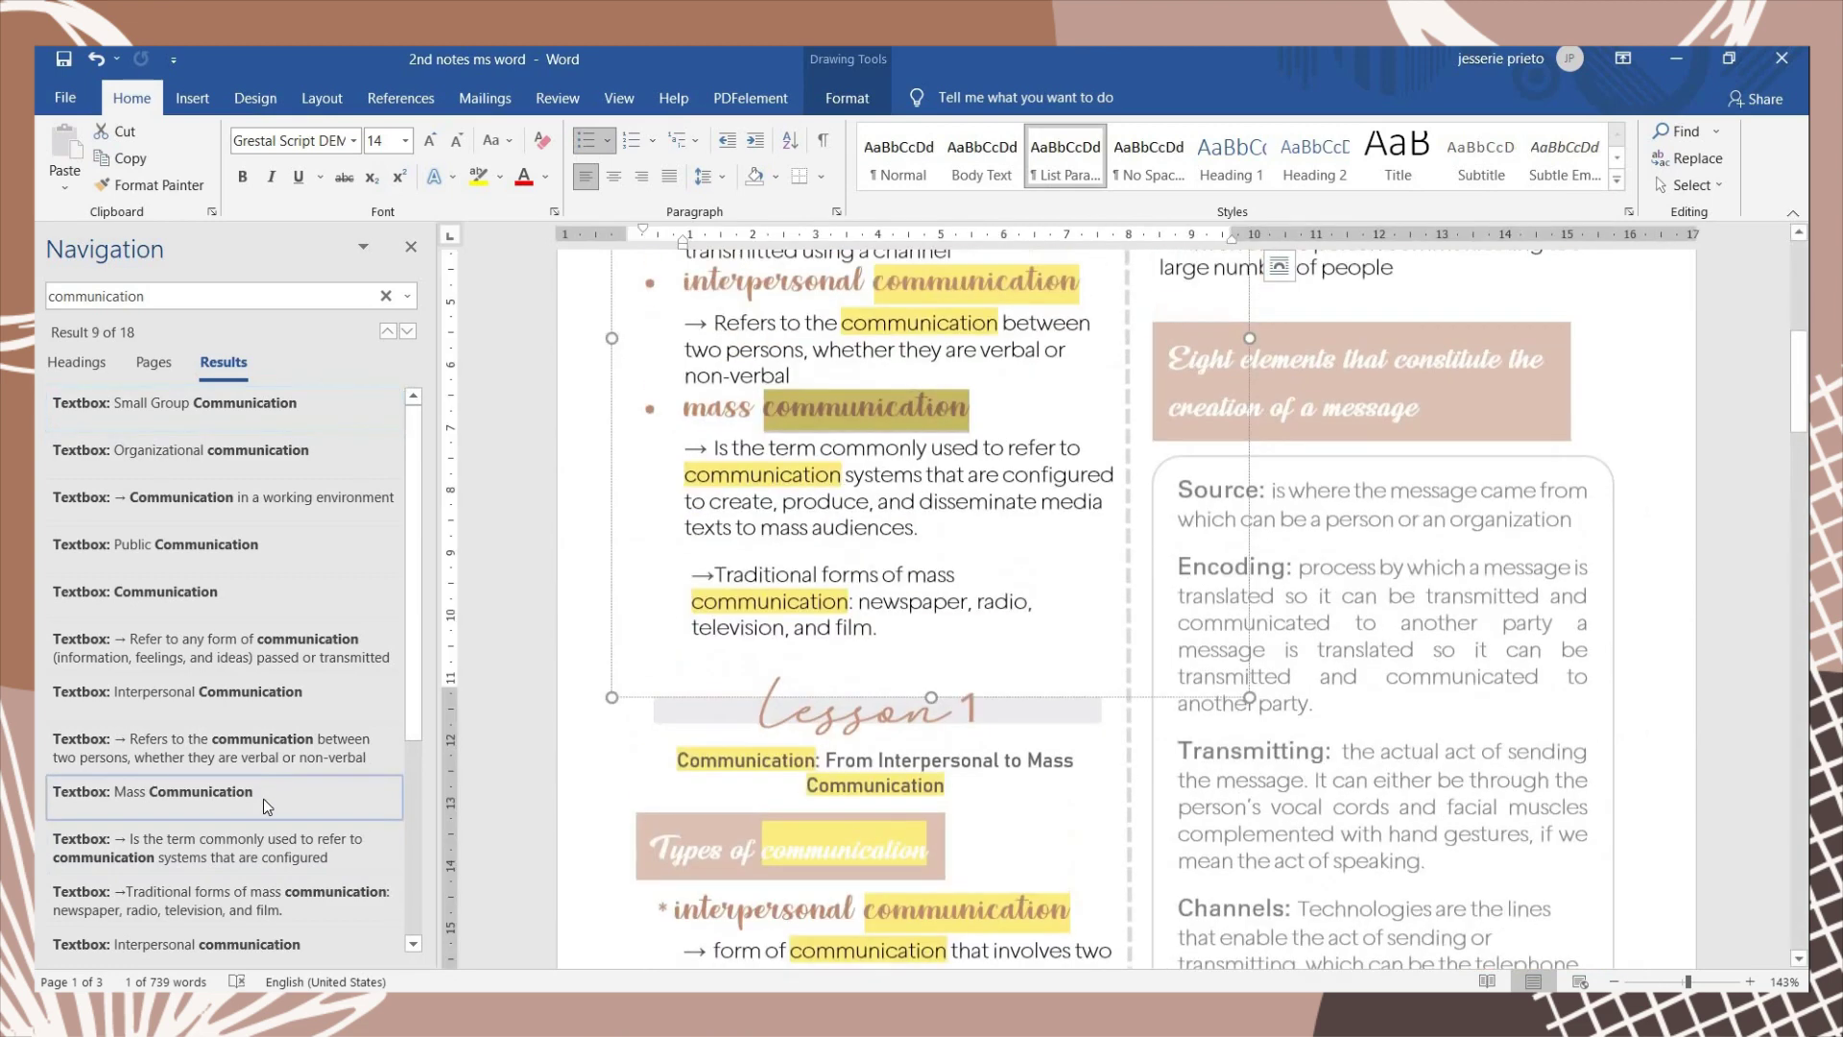
click(233, 699)
click(238, 493)
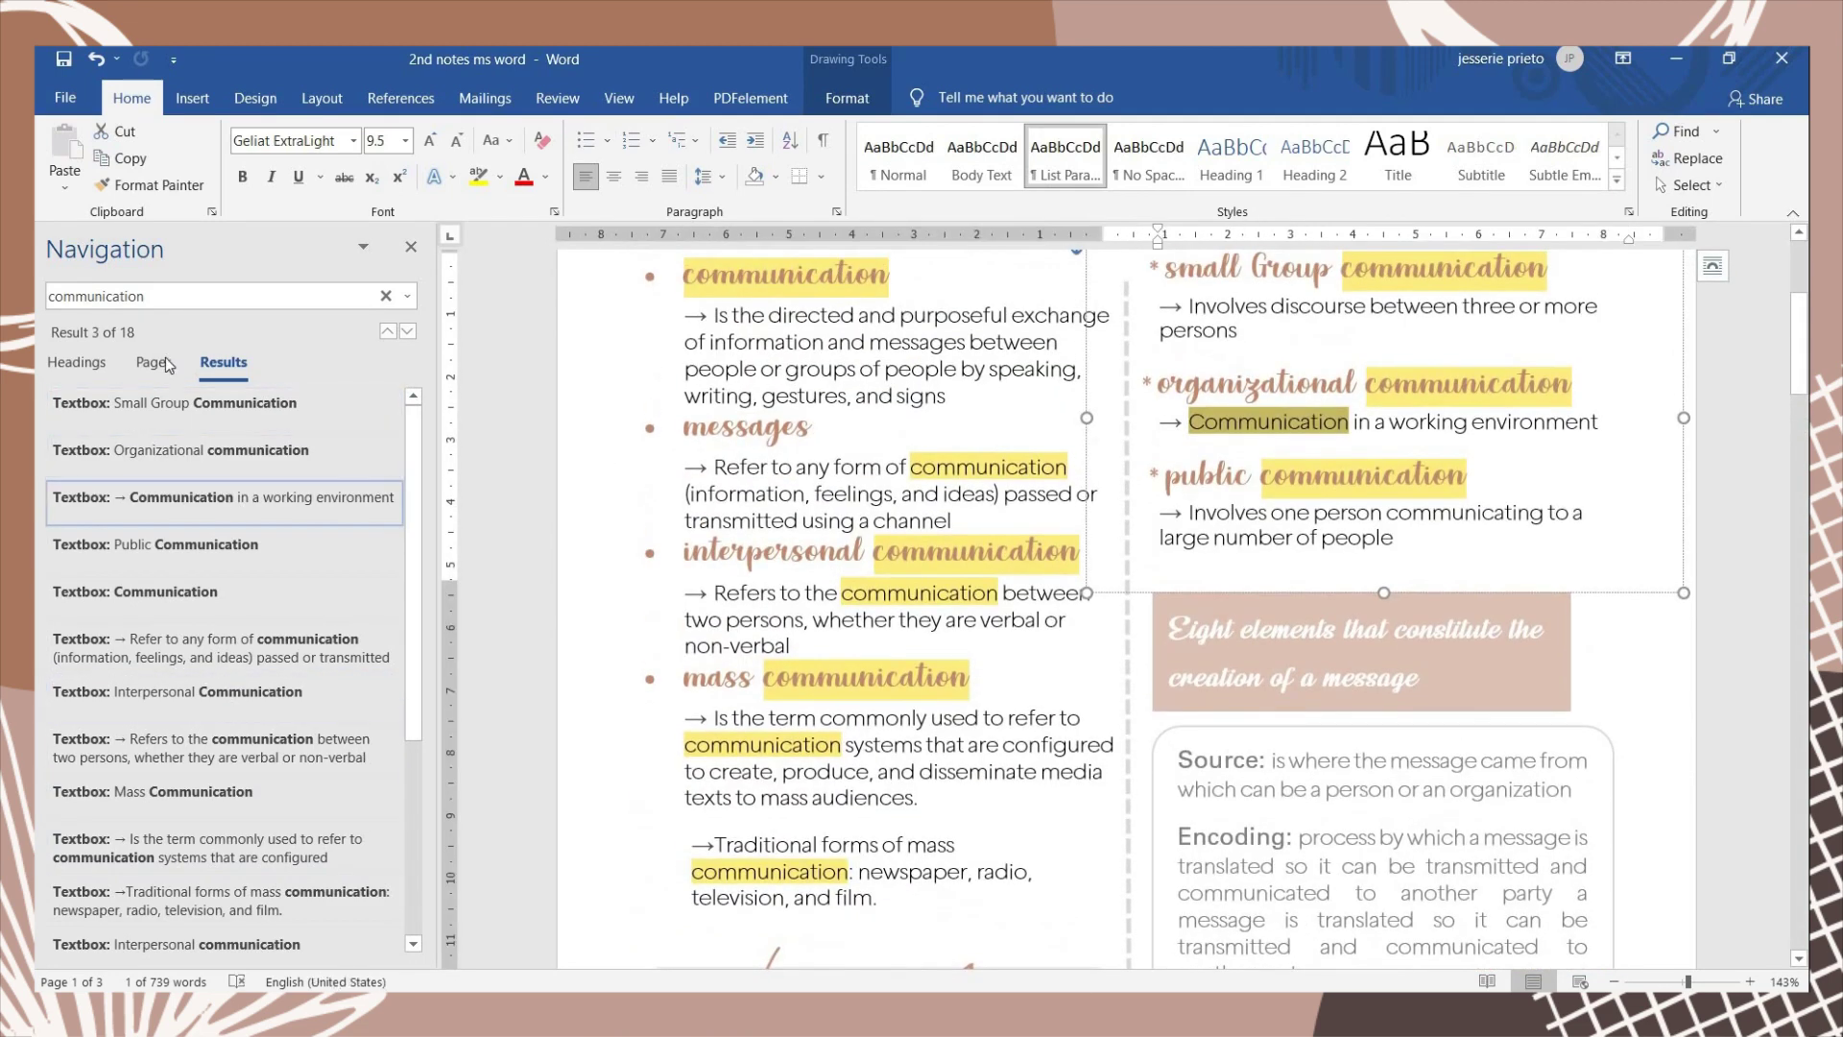
View page thumbnails, then search 'process' and jump to its first two matches
click(152, 363)
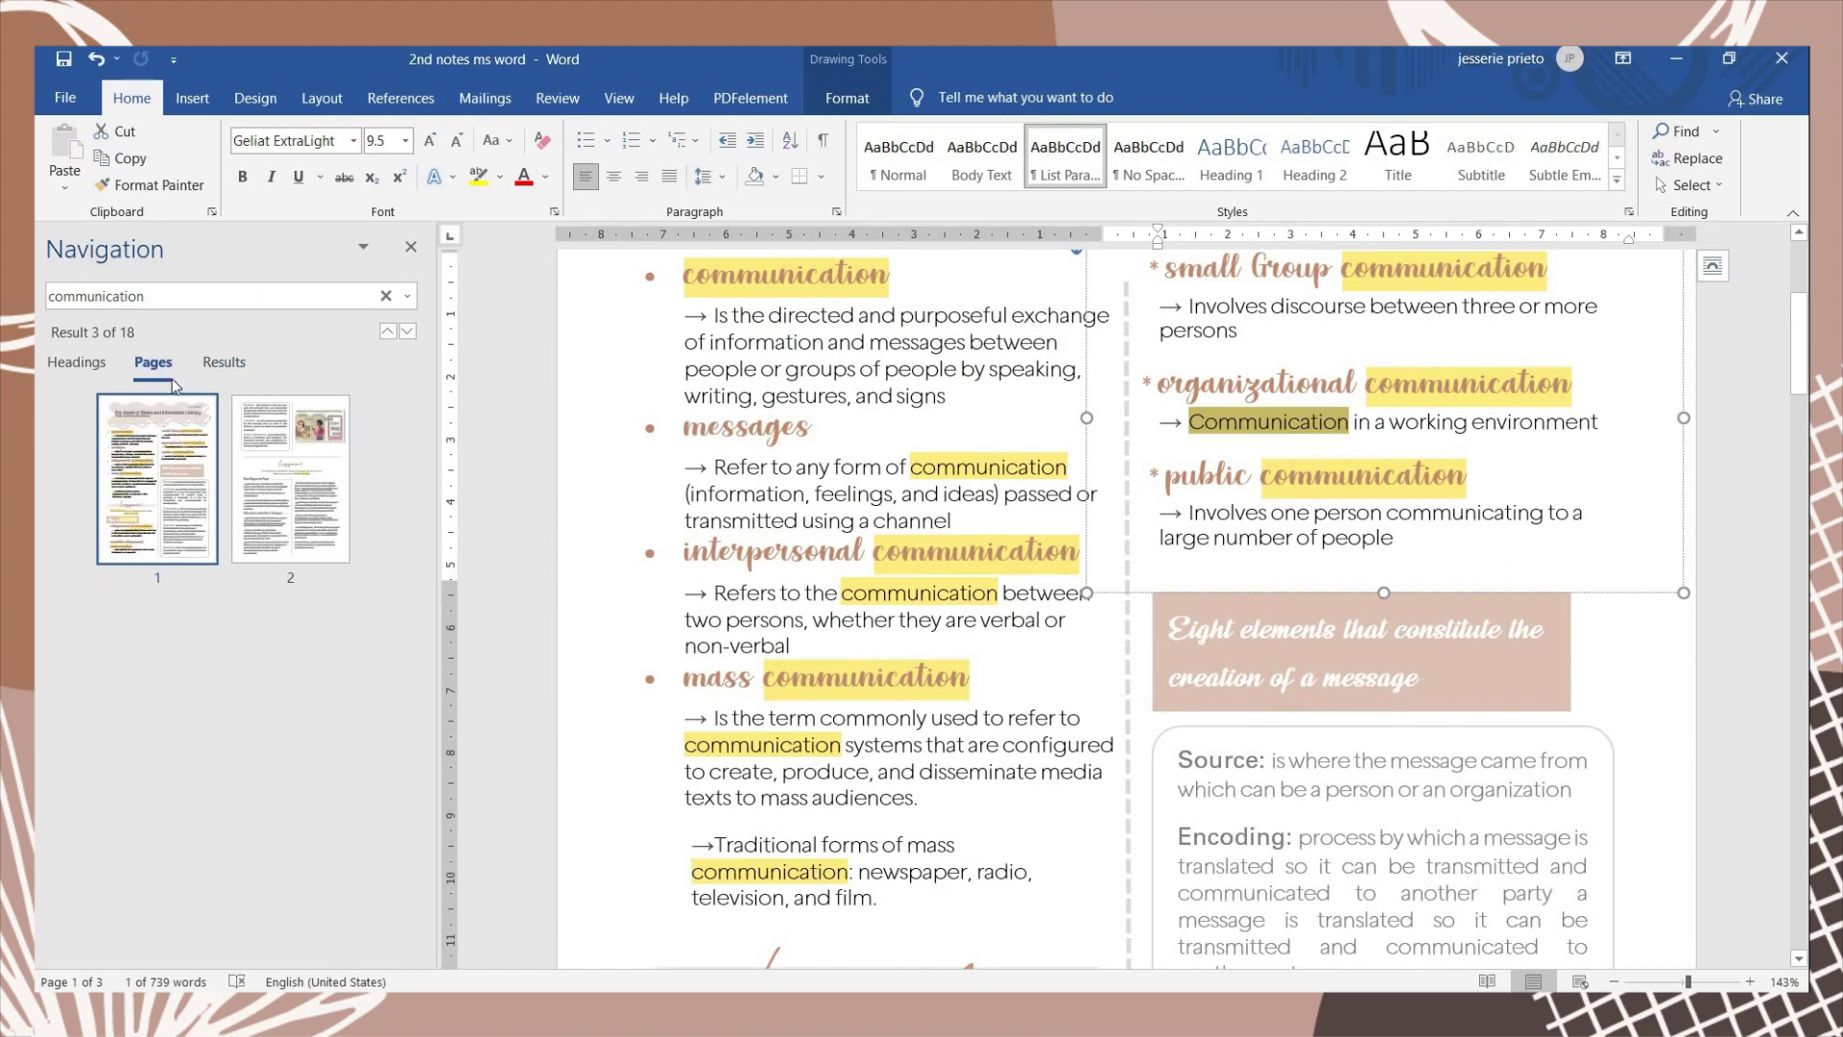
click(224, 362)
click(384, 297)
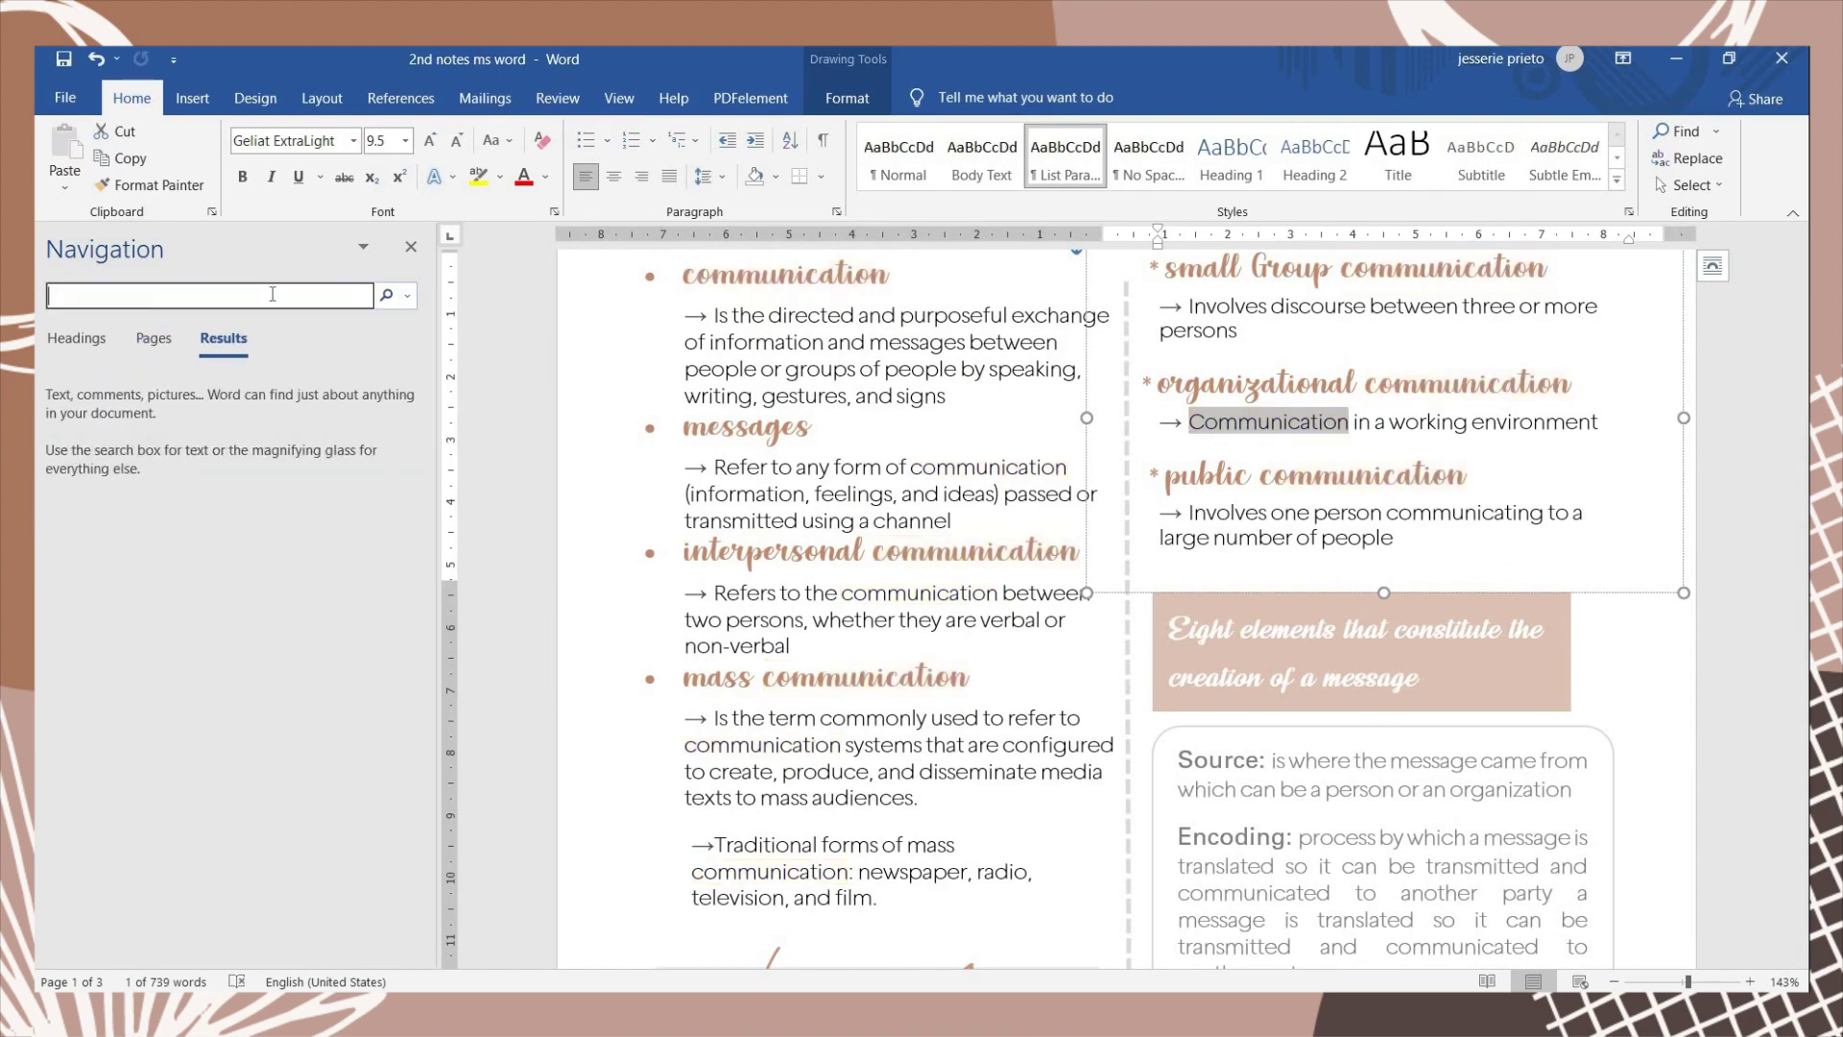
text(process)
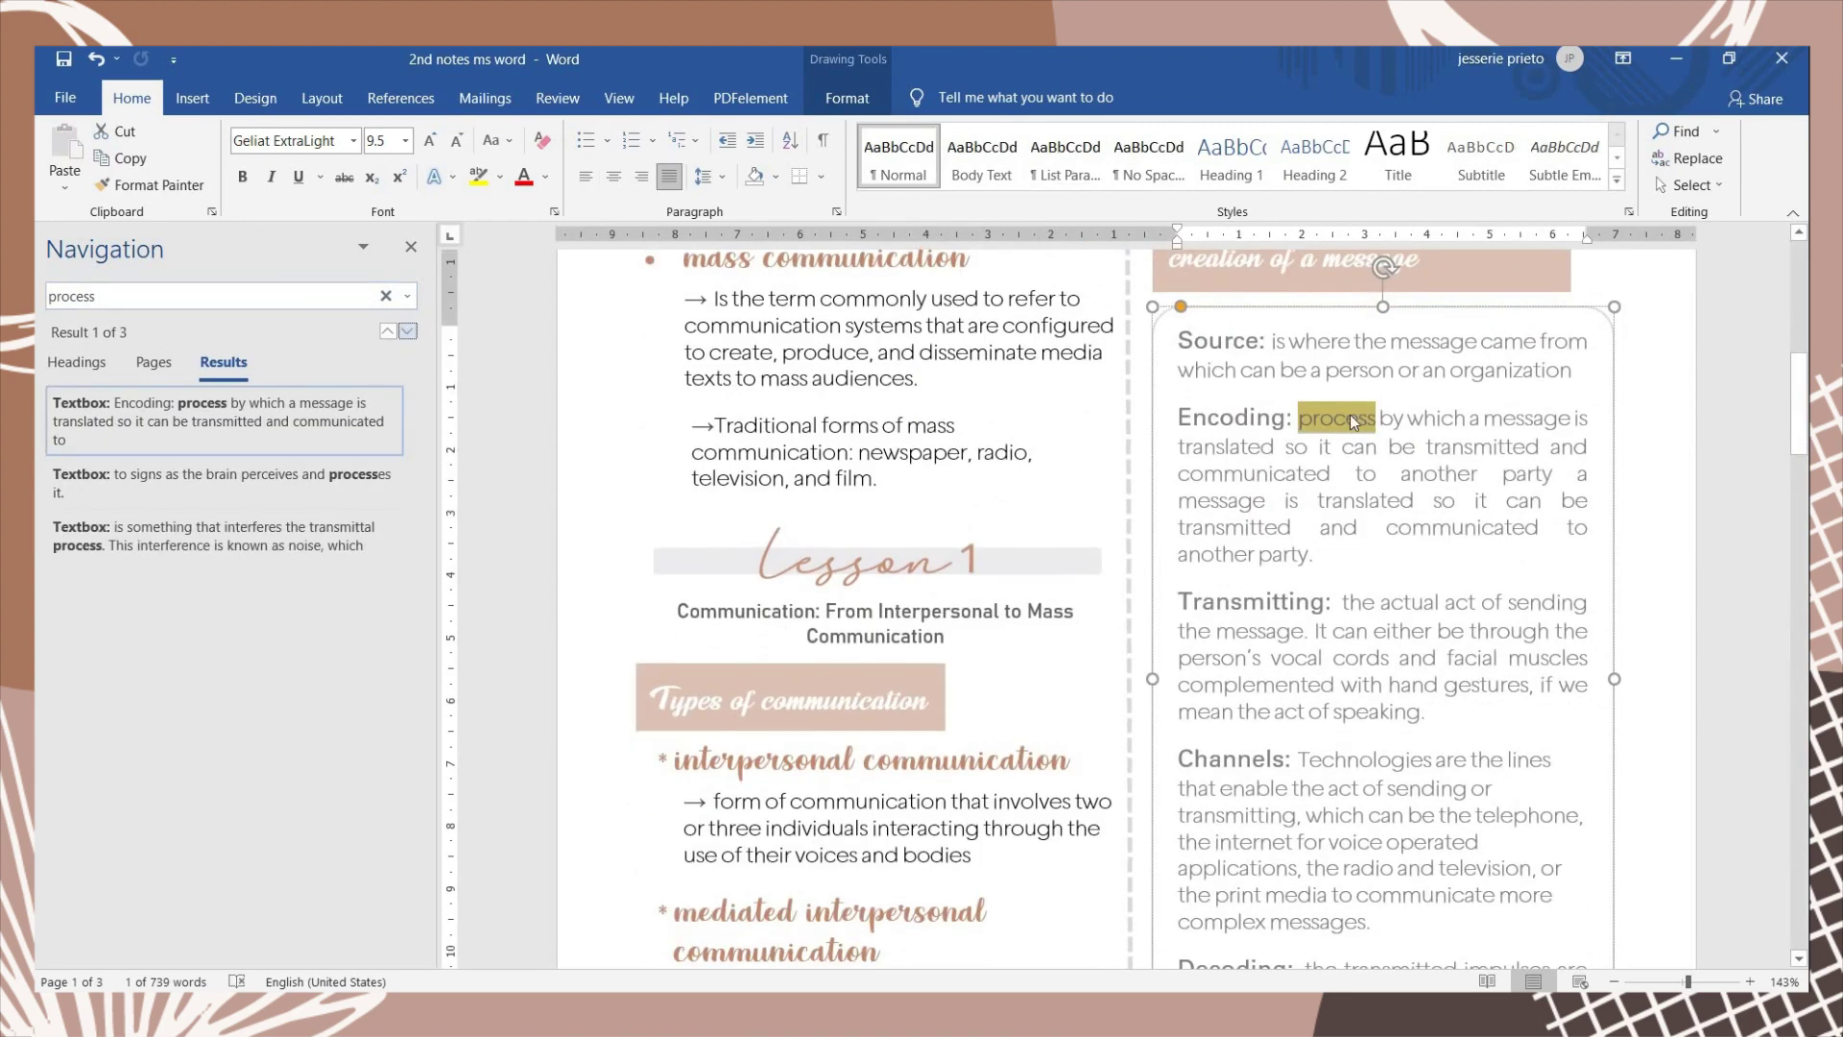
click(249, 539)
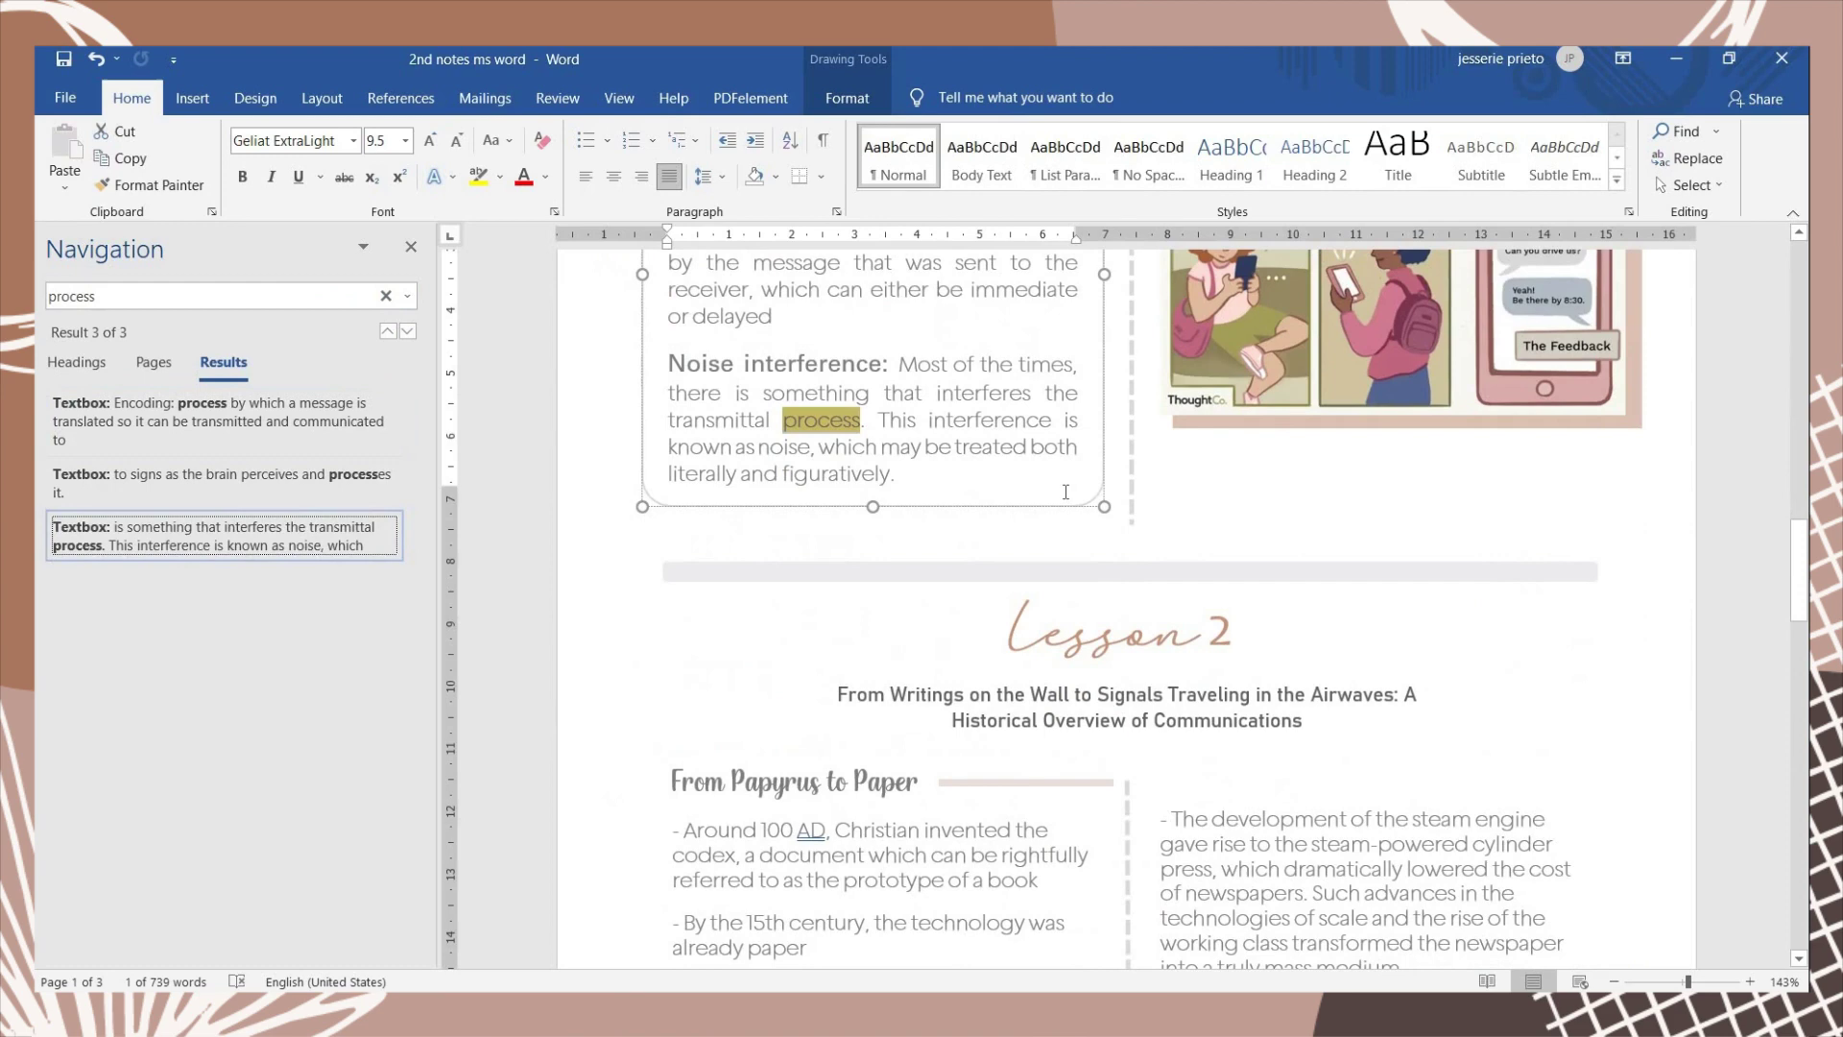
click(240, 461)
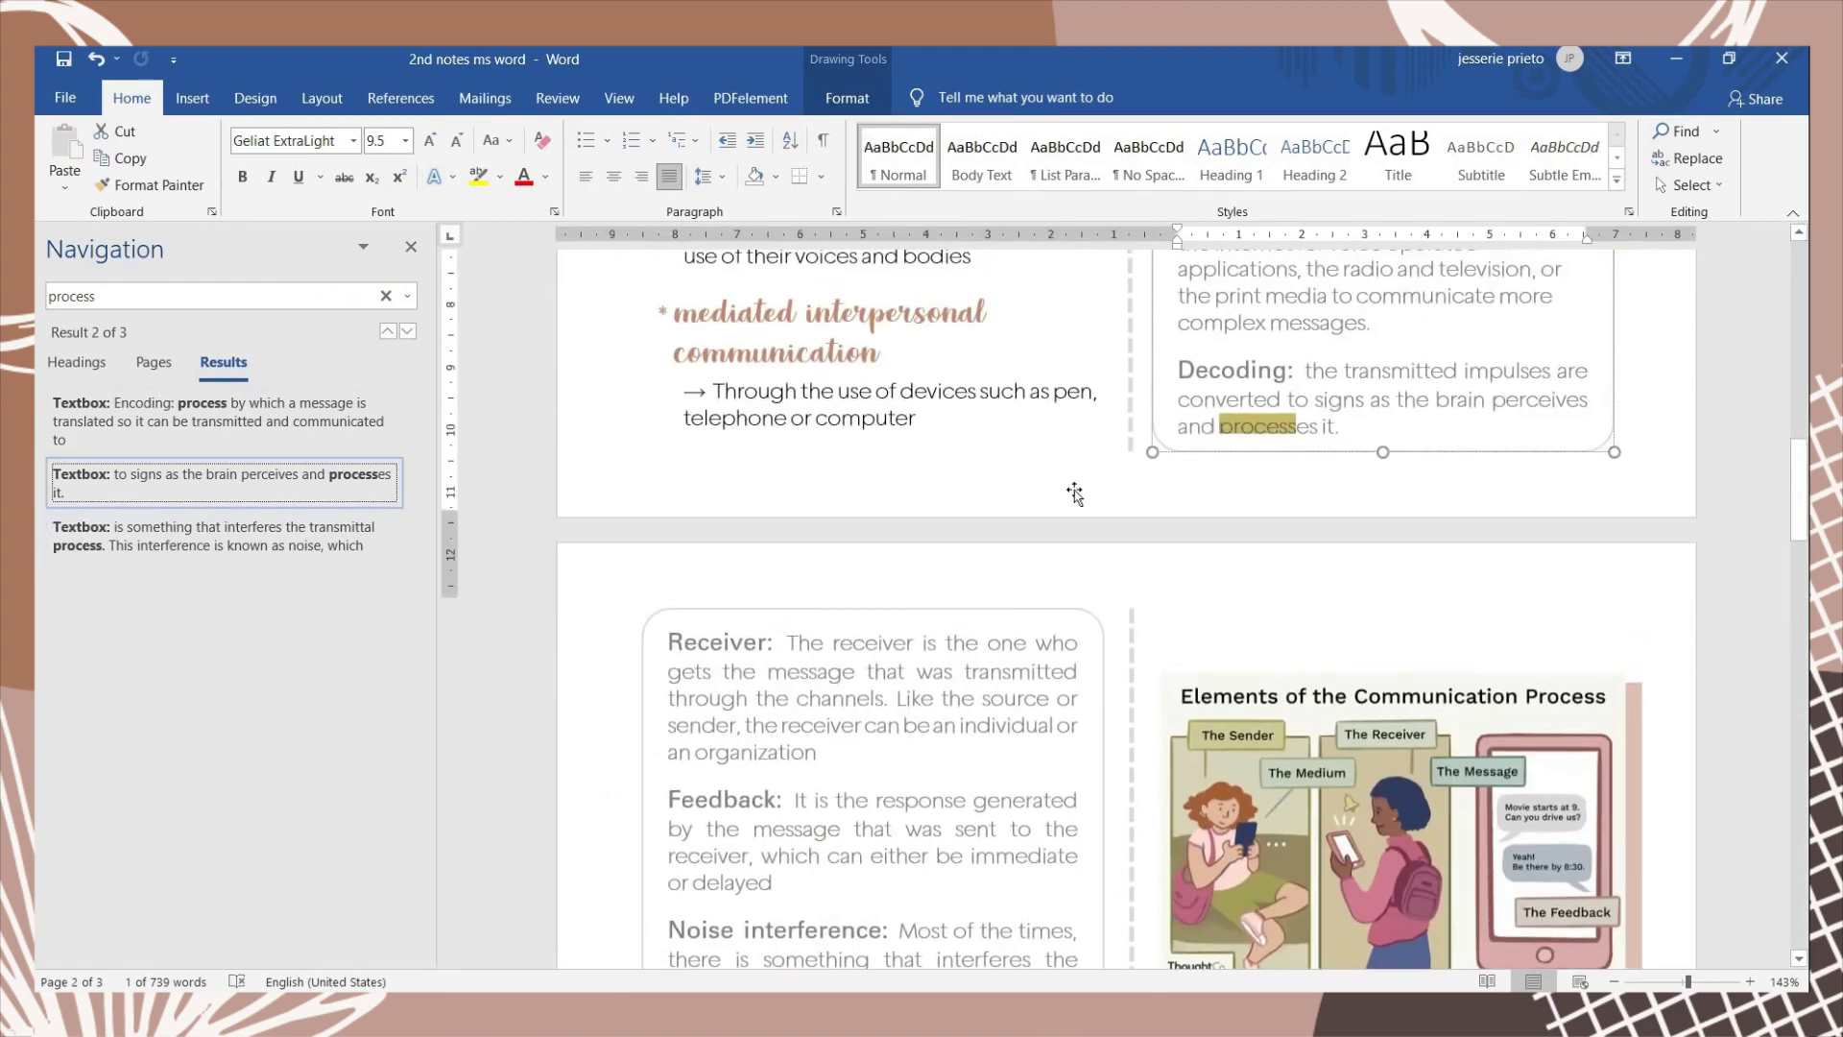
Search 'transmitted and communicated' and jump to its second match
scroll(1076, 489, up, 5)
scroll(1076, 490, up, 1)
click(385, 296)
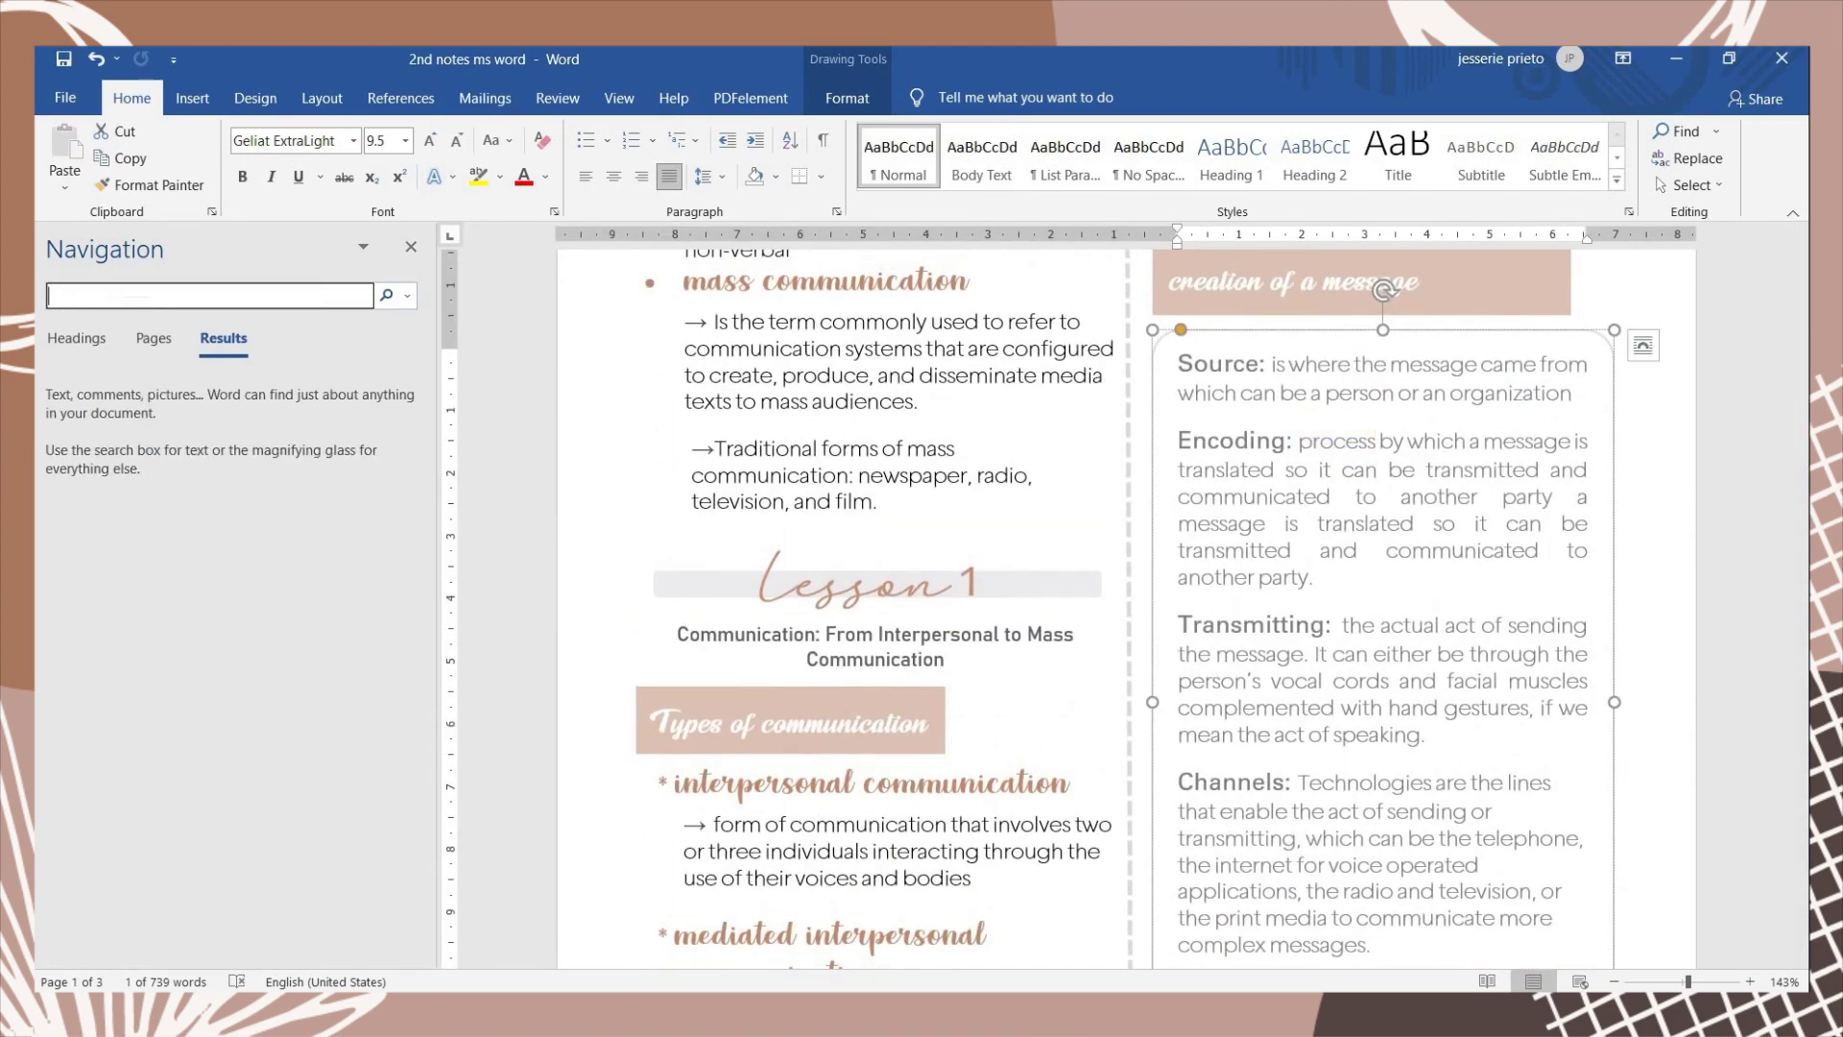
text(transmitted and communicated)
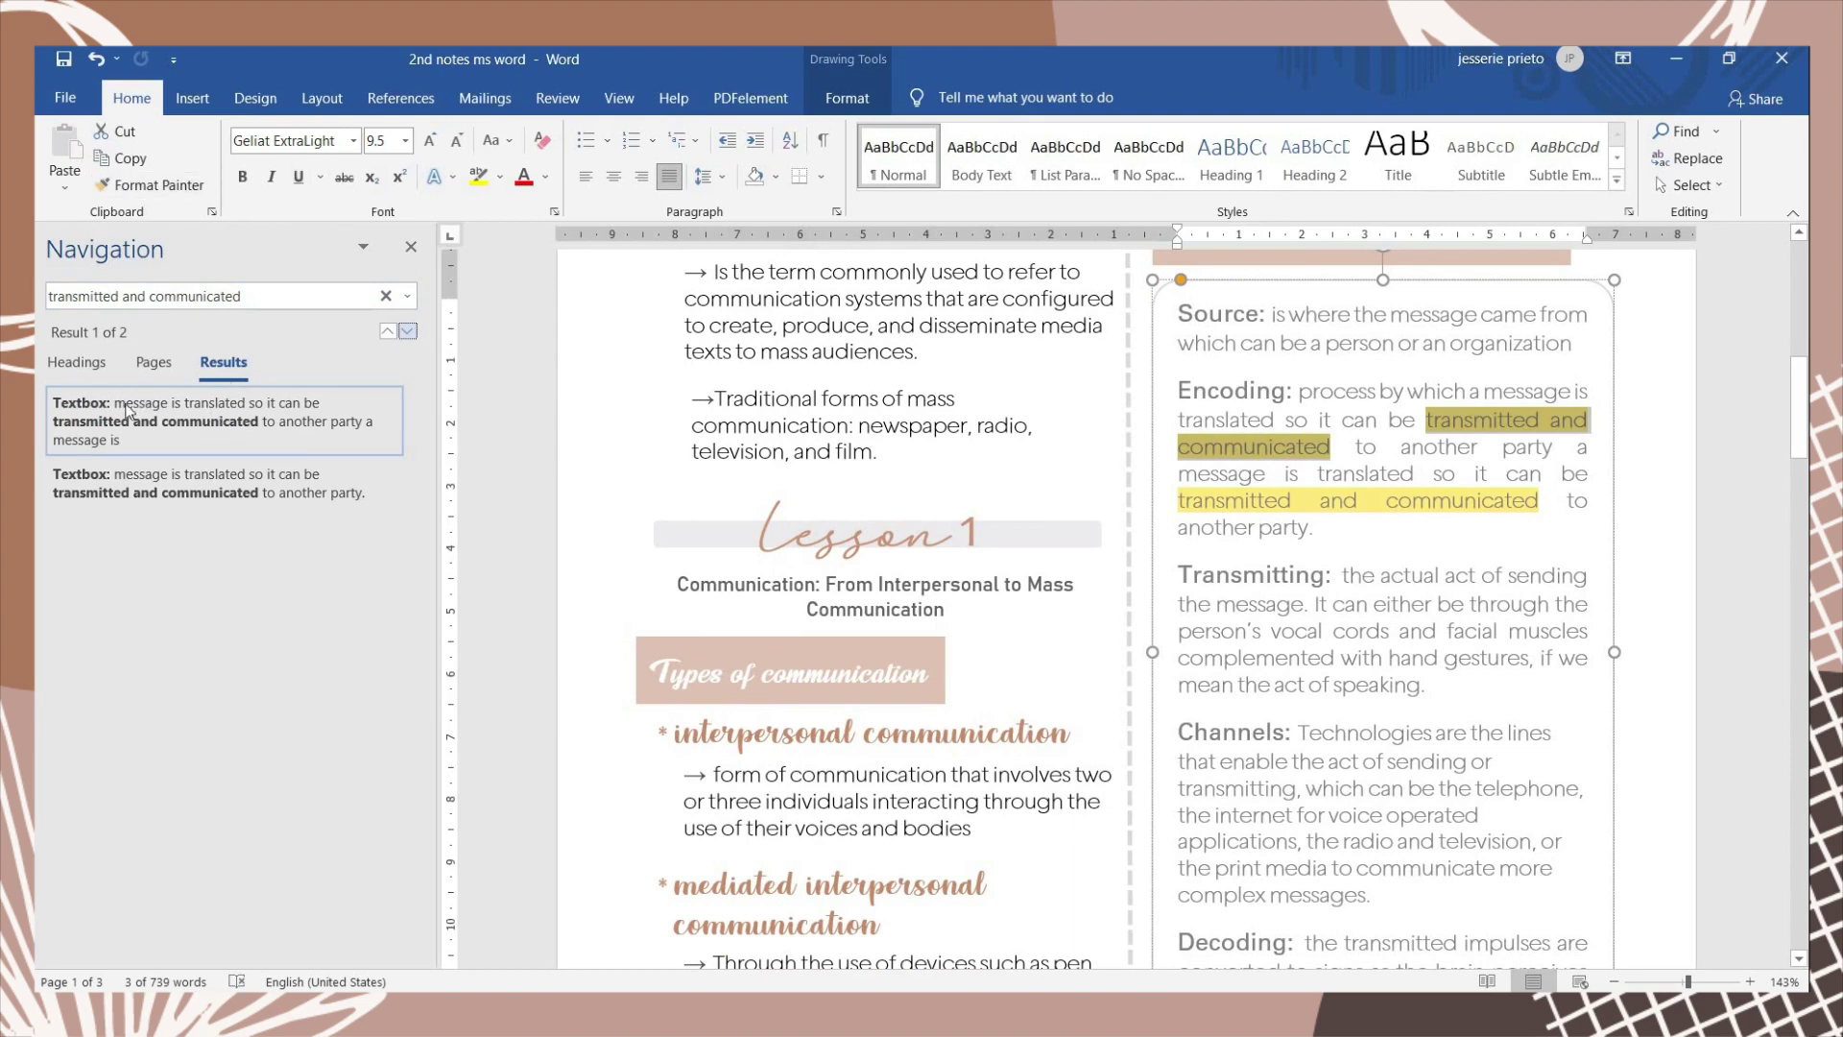
click(309, 471)
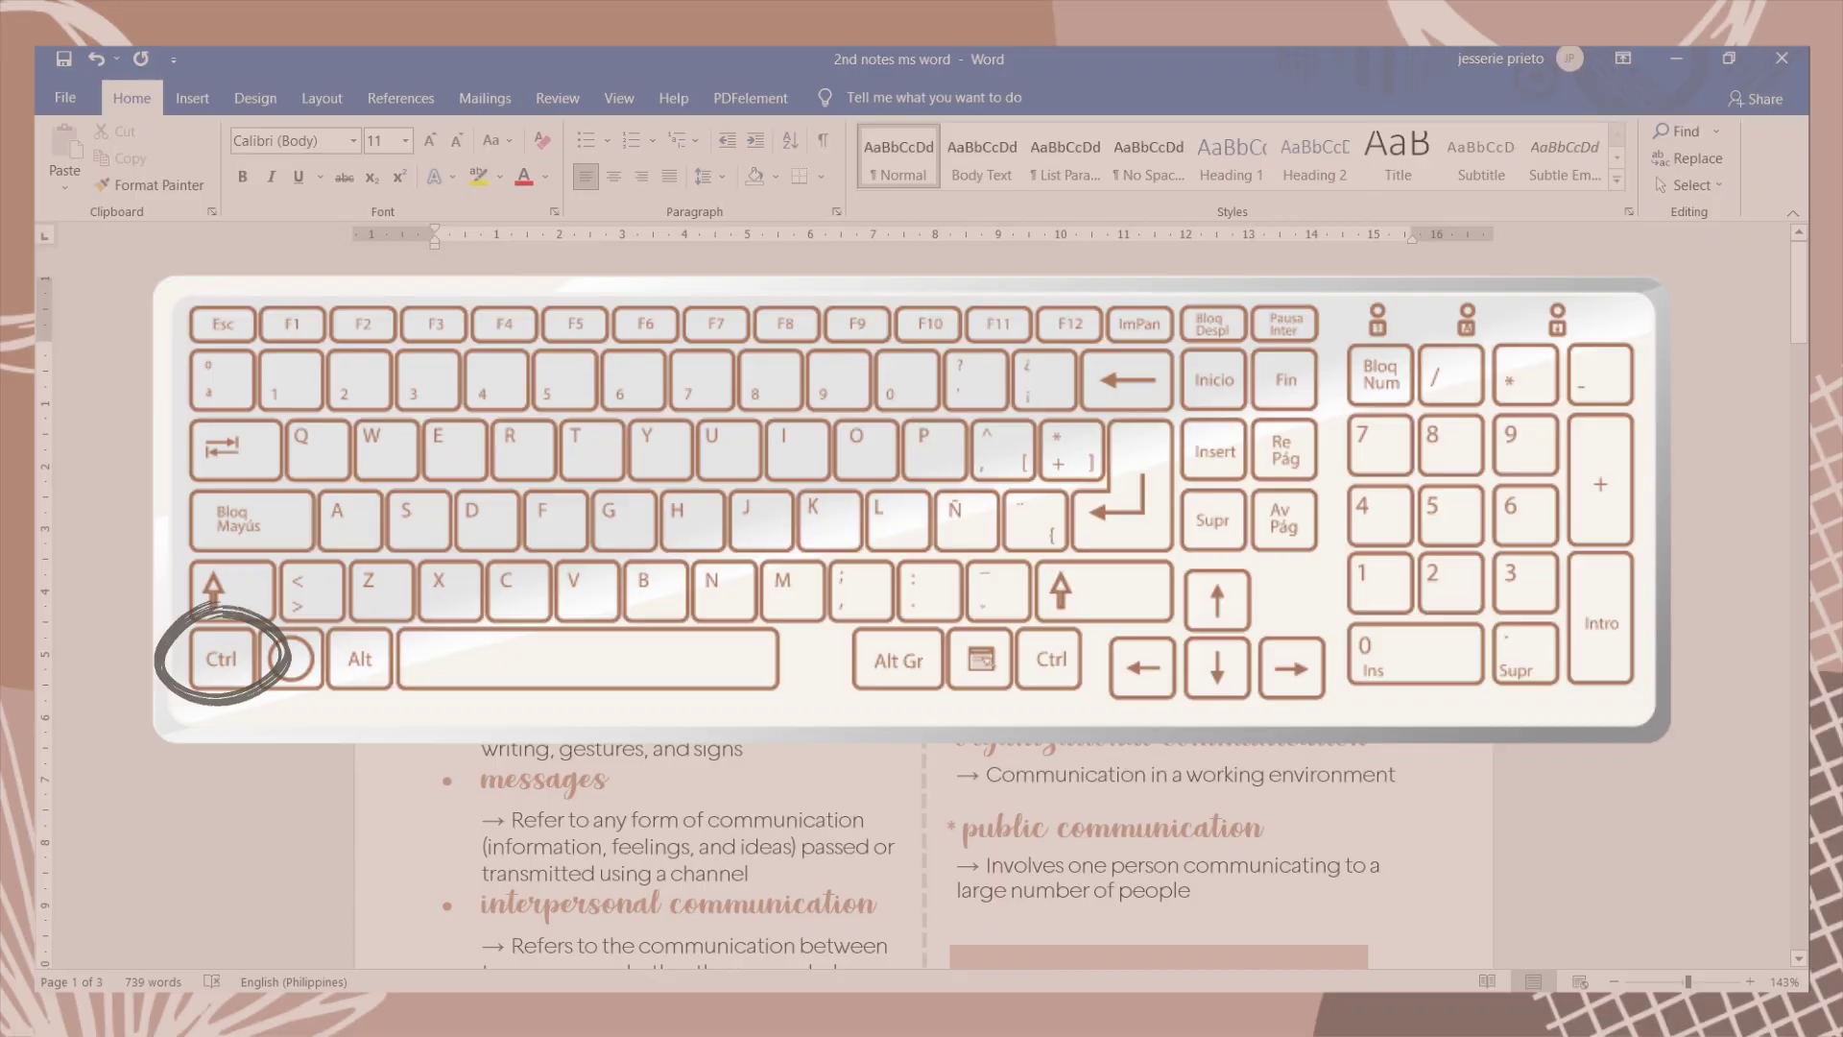
Ctrl-select the communication, messages, organizational and small group headings, leaving font colour unchanged
drag(482, 629, 687, 629)
drag(481, 778, 629, 786)
drag(1381, 742, 958, 739)
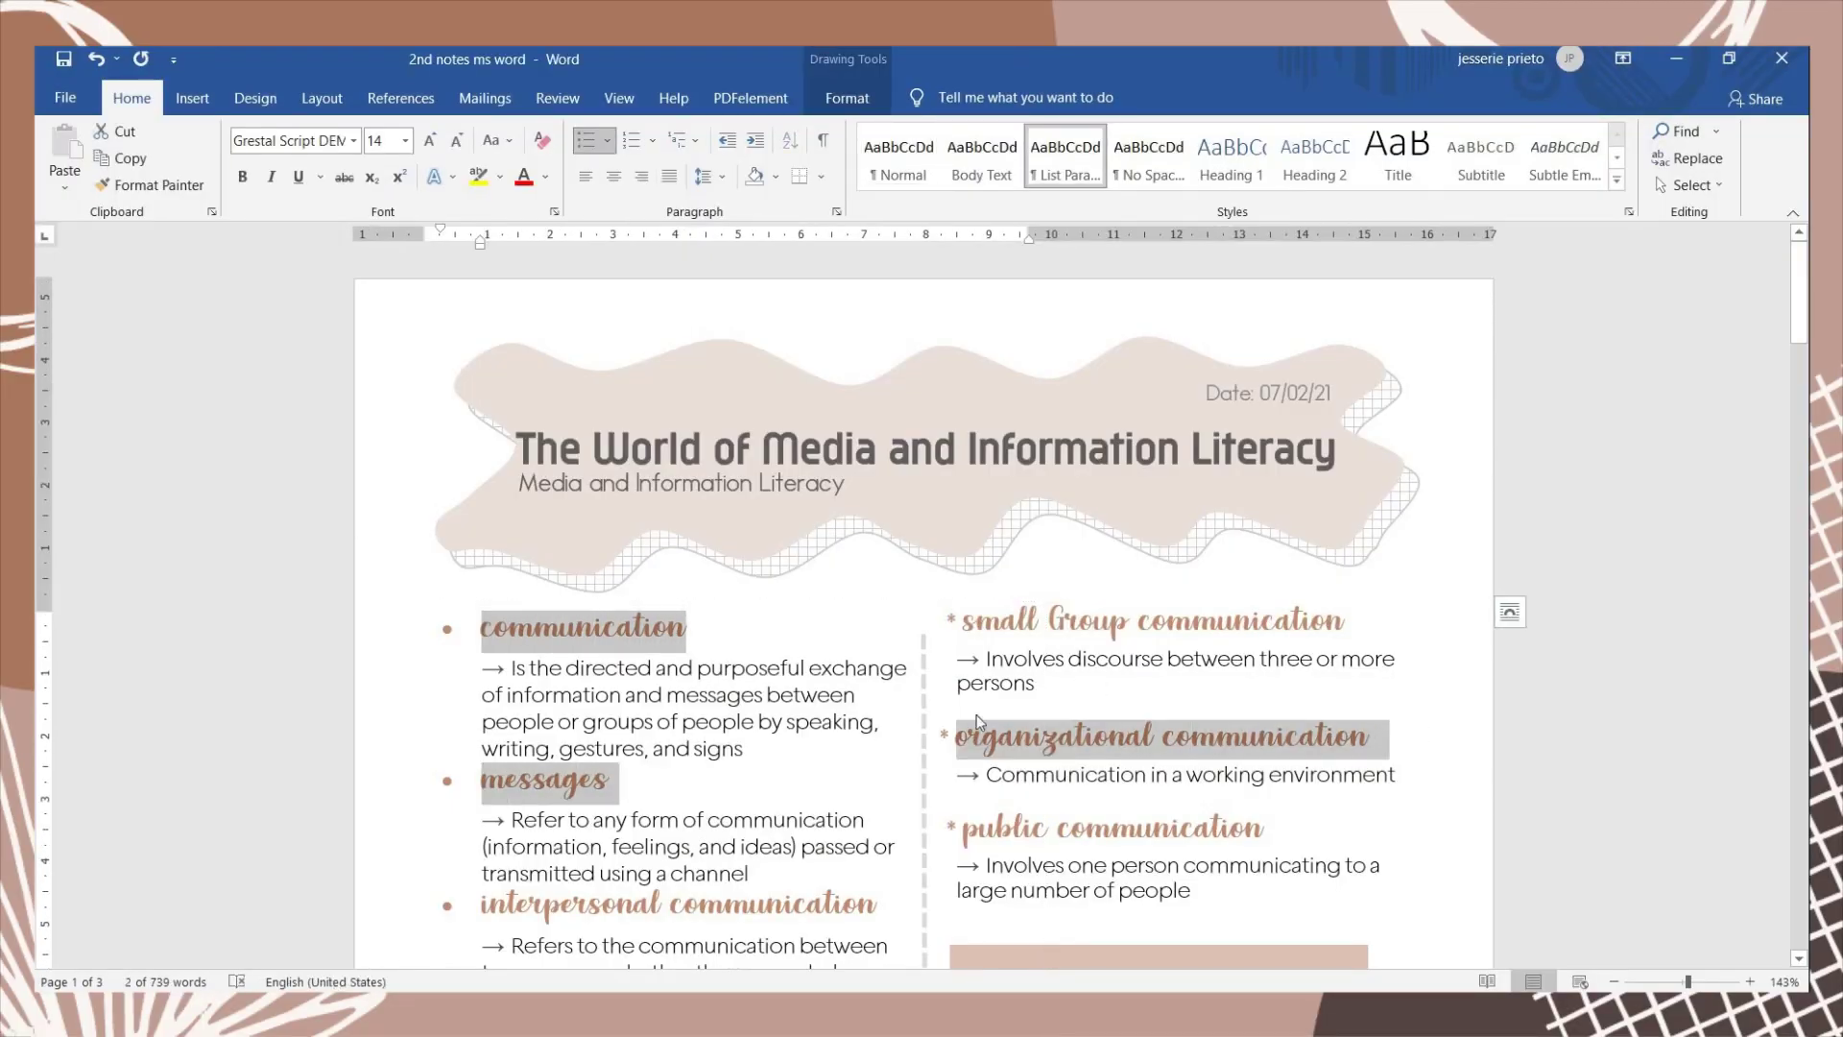
drag(963, 622, 1332, 629)
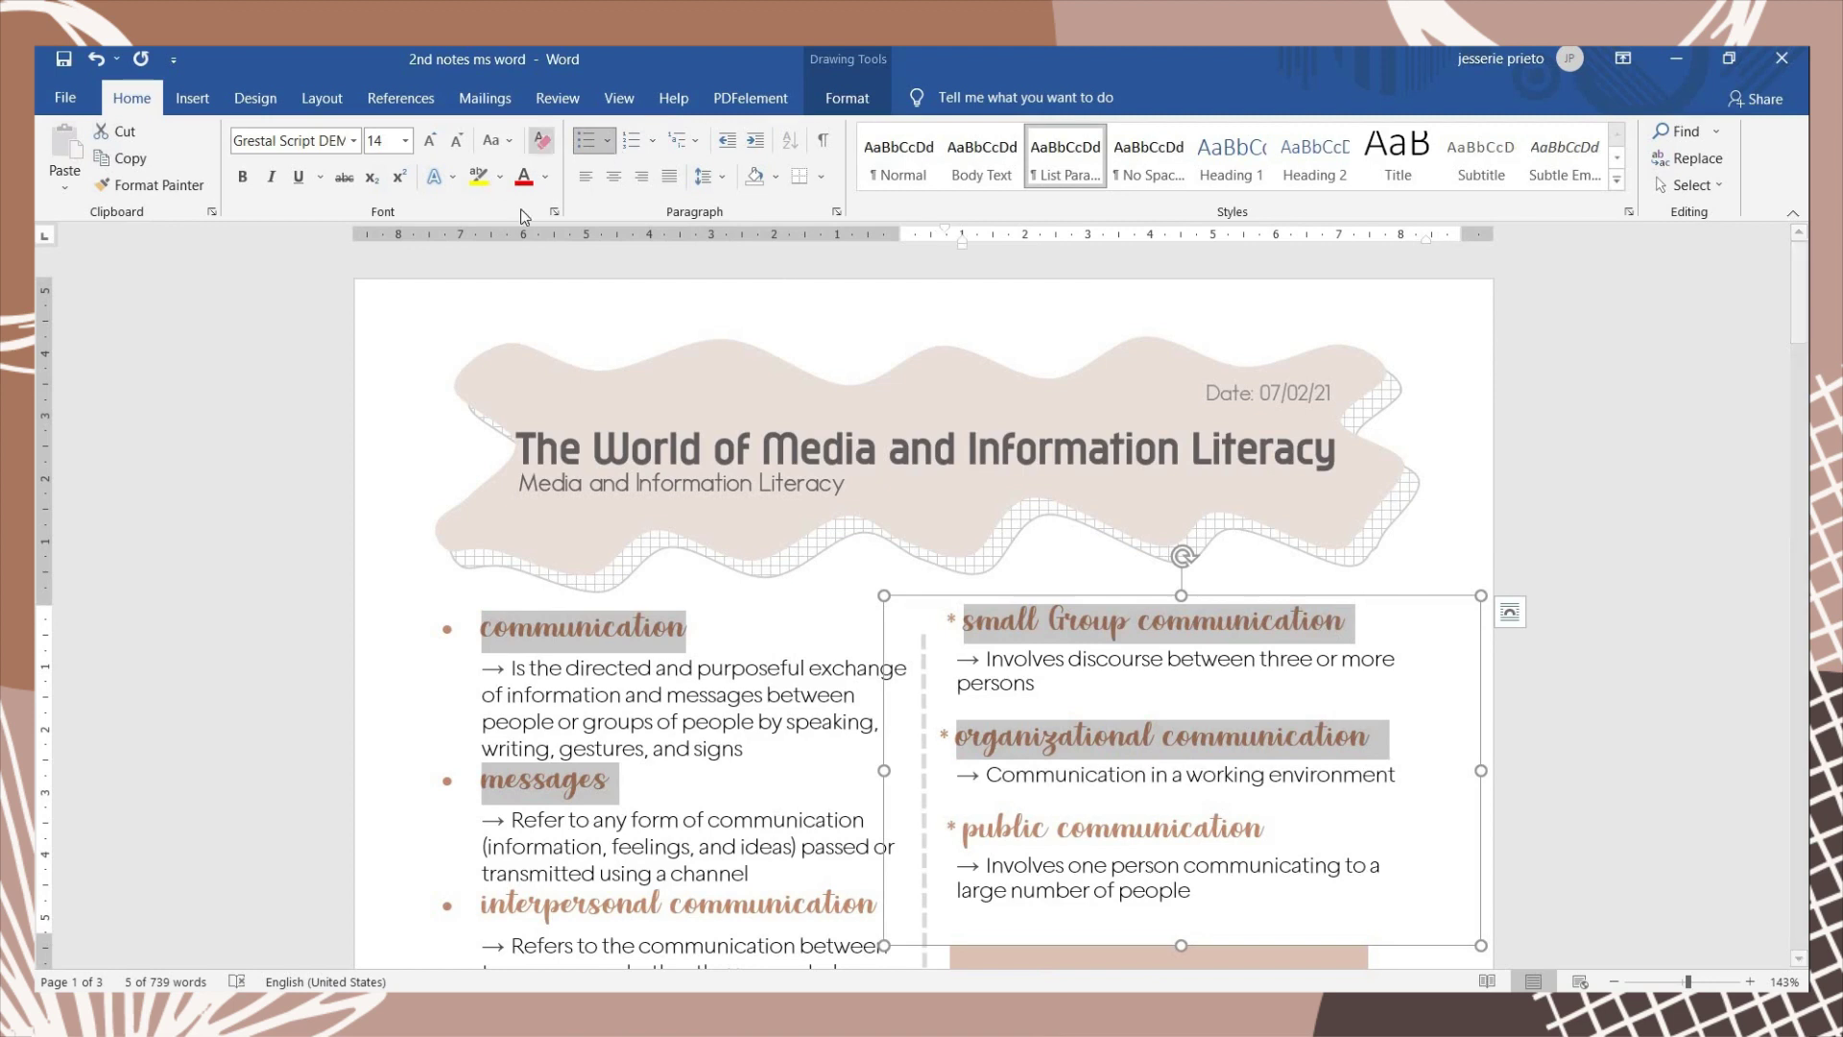
click(546, 177)
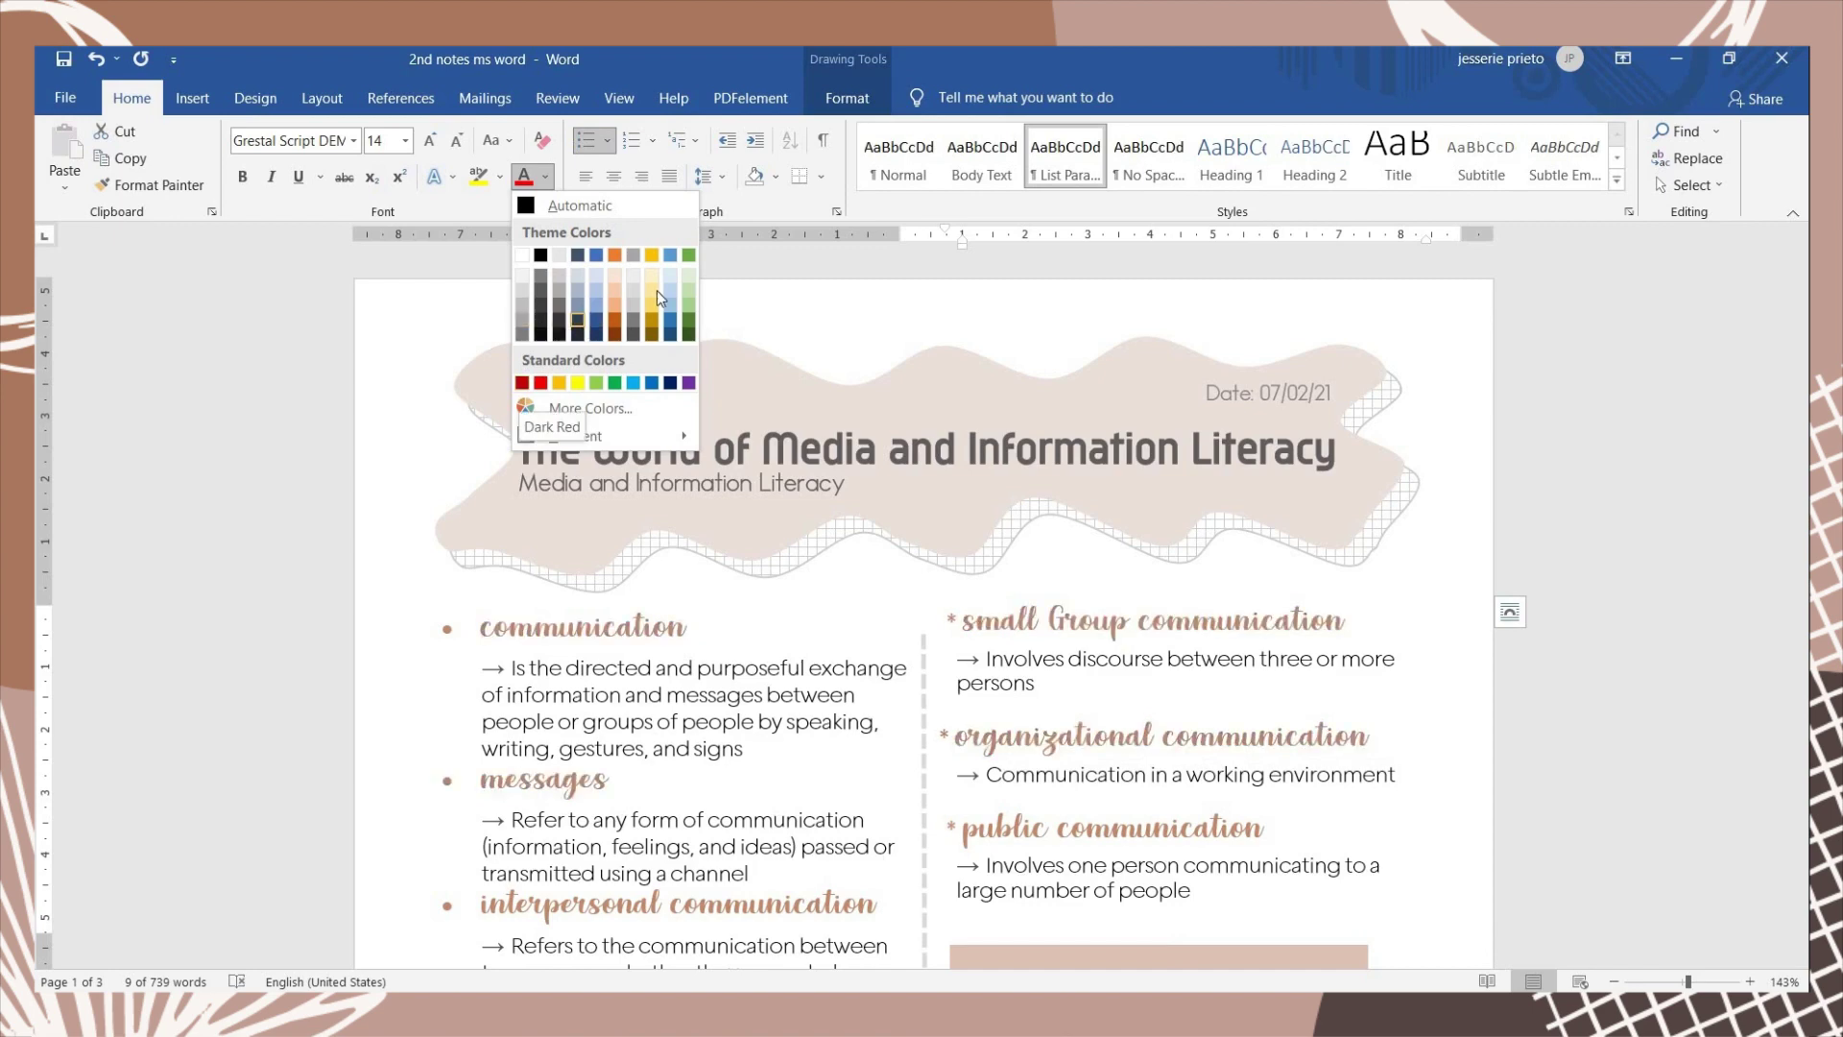
click(1663, 435)
Select the Encoding: label together with the Eight elements heading
scroll(1130, 576, down, 5)
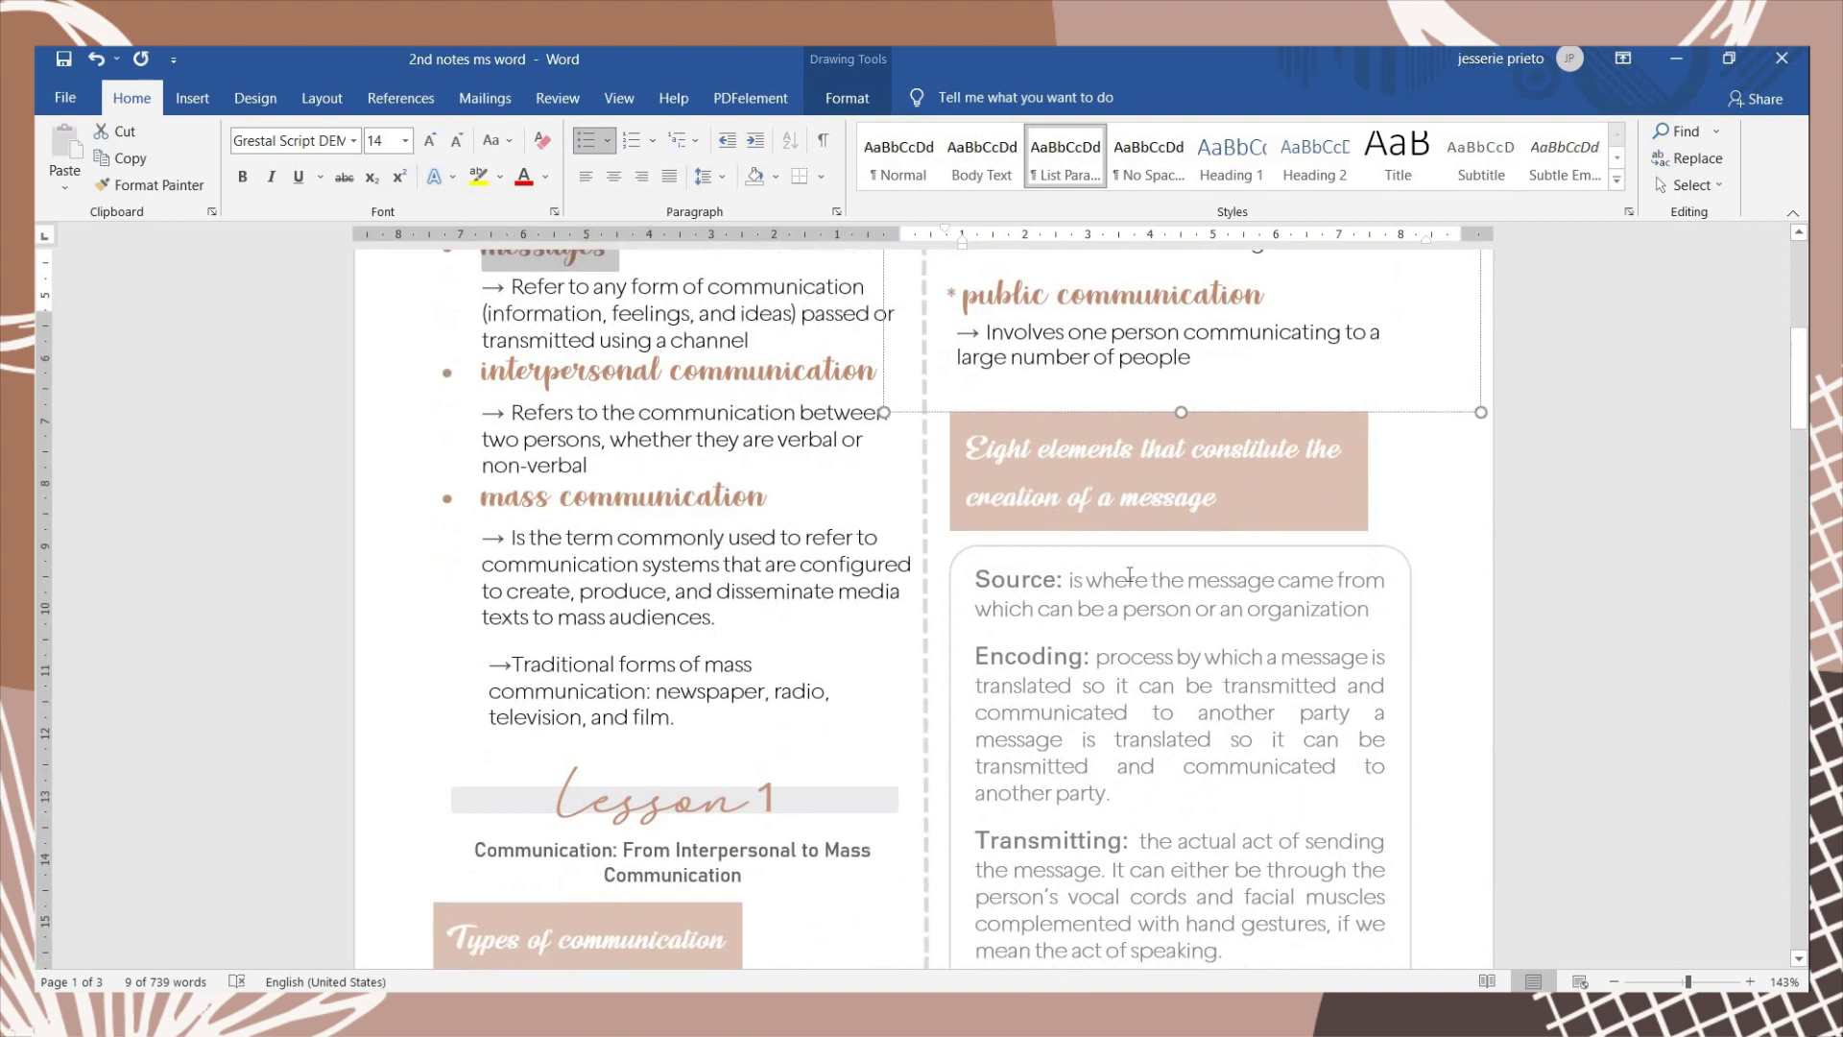
scroll(1129, 575, down, 1)
click(1130, 575)
click(687, 696)
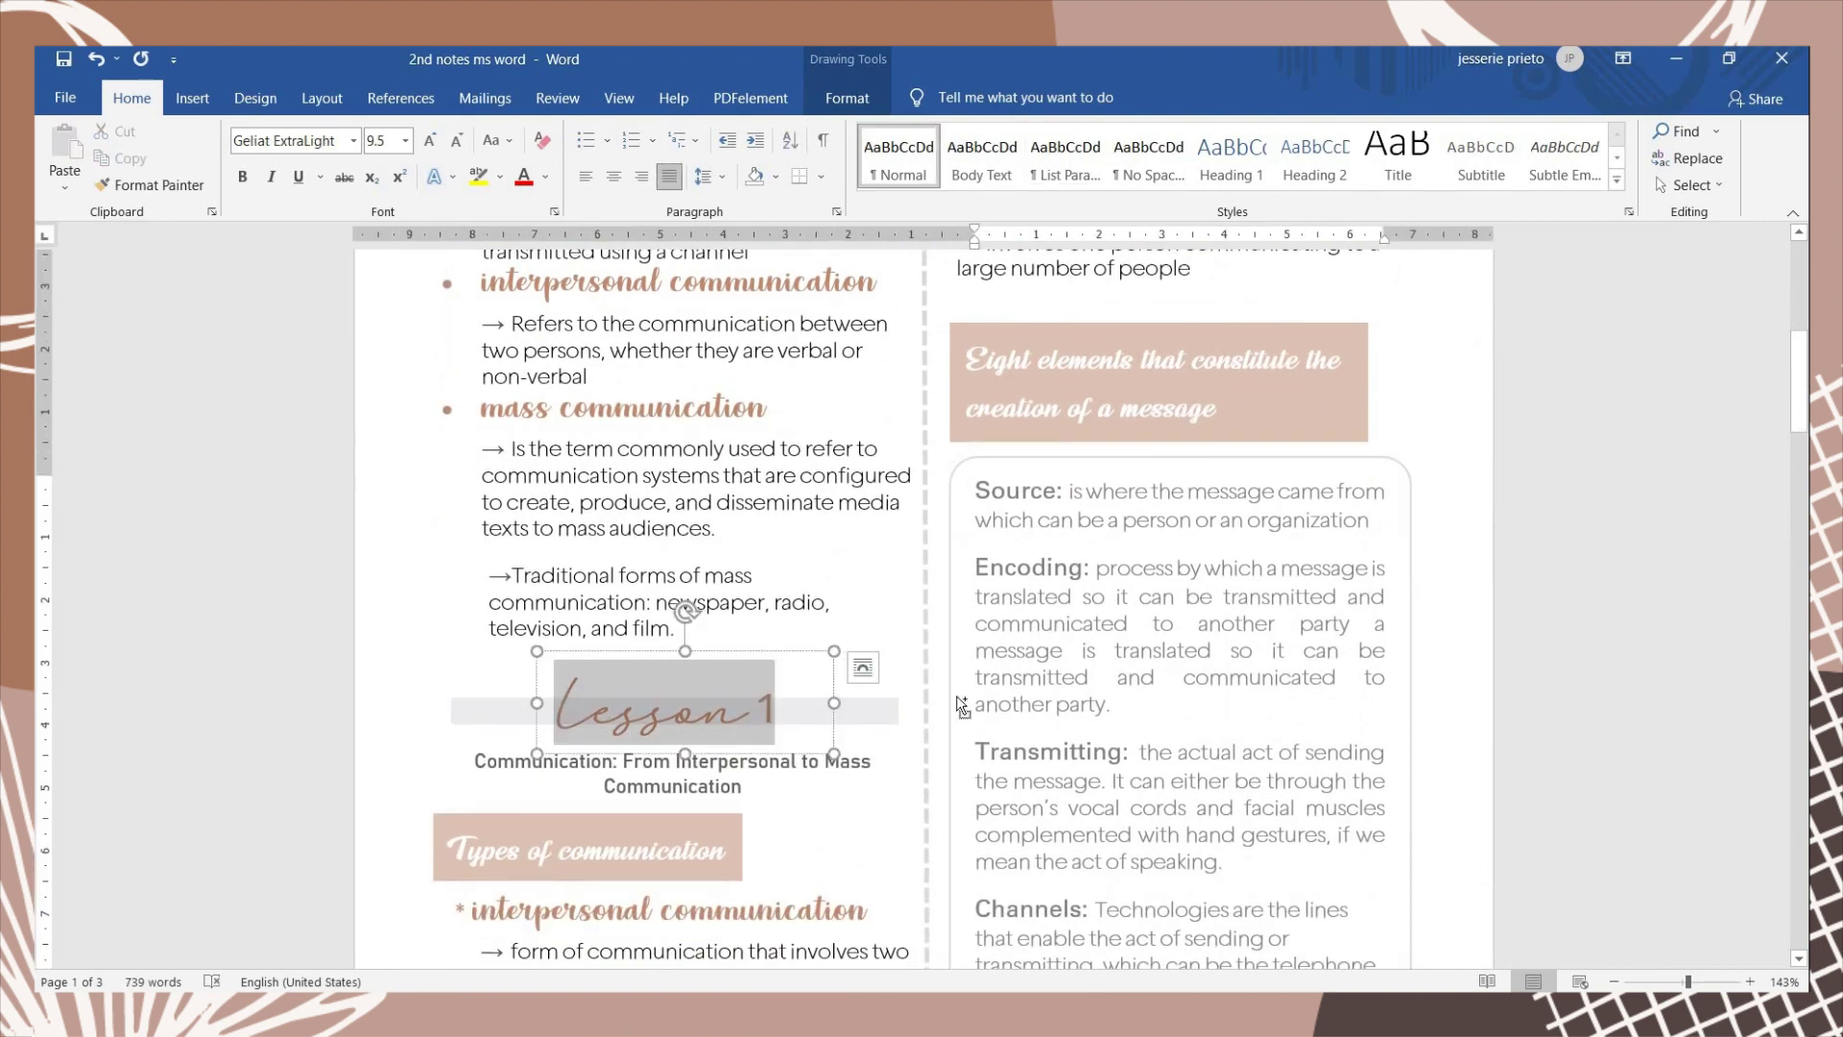
drag(975, 567, 1094, 569)
triple_click(1101, 385)
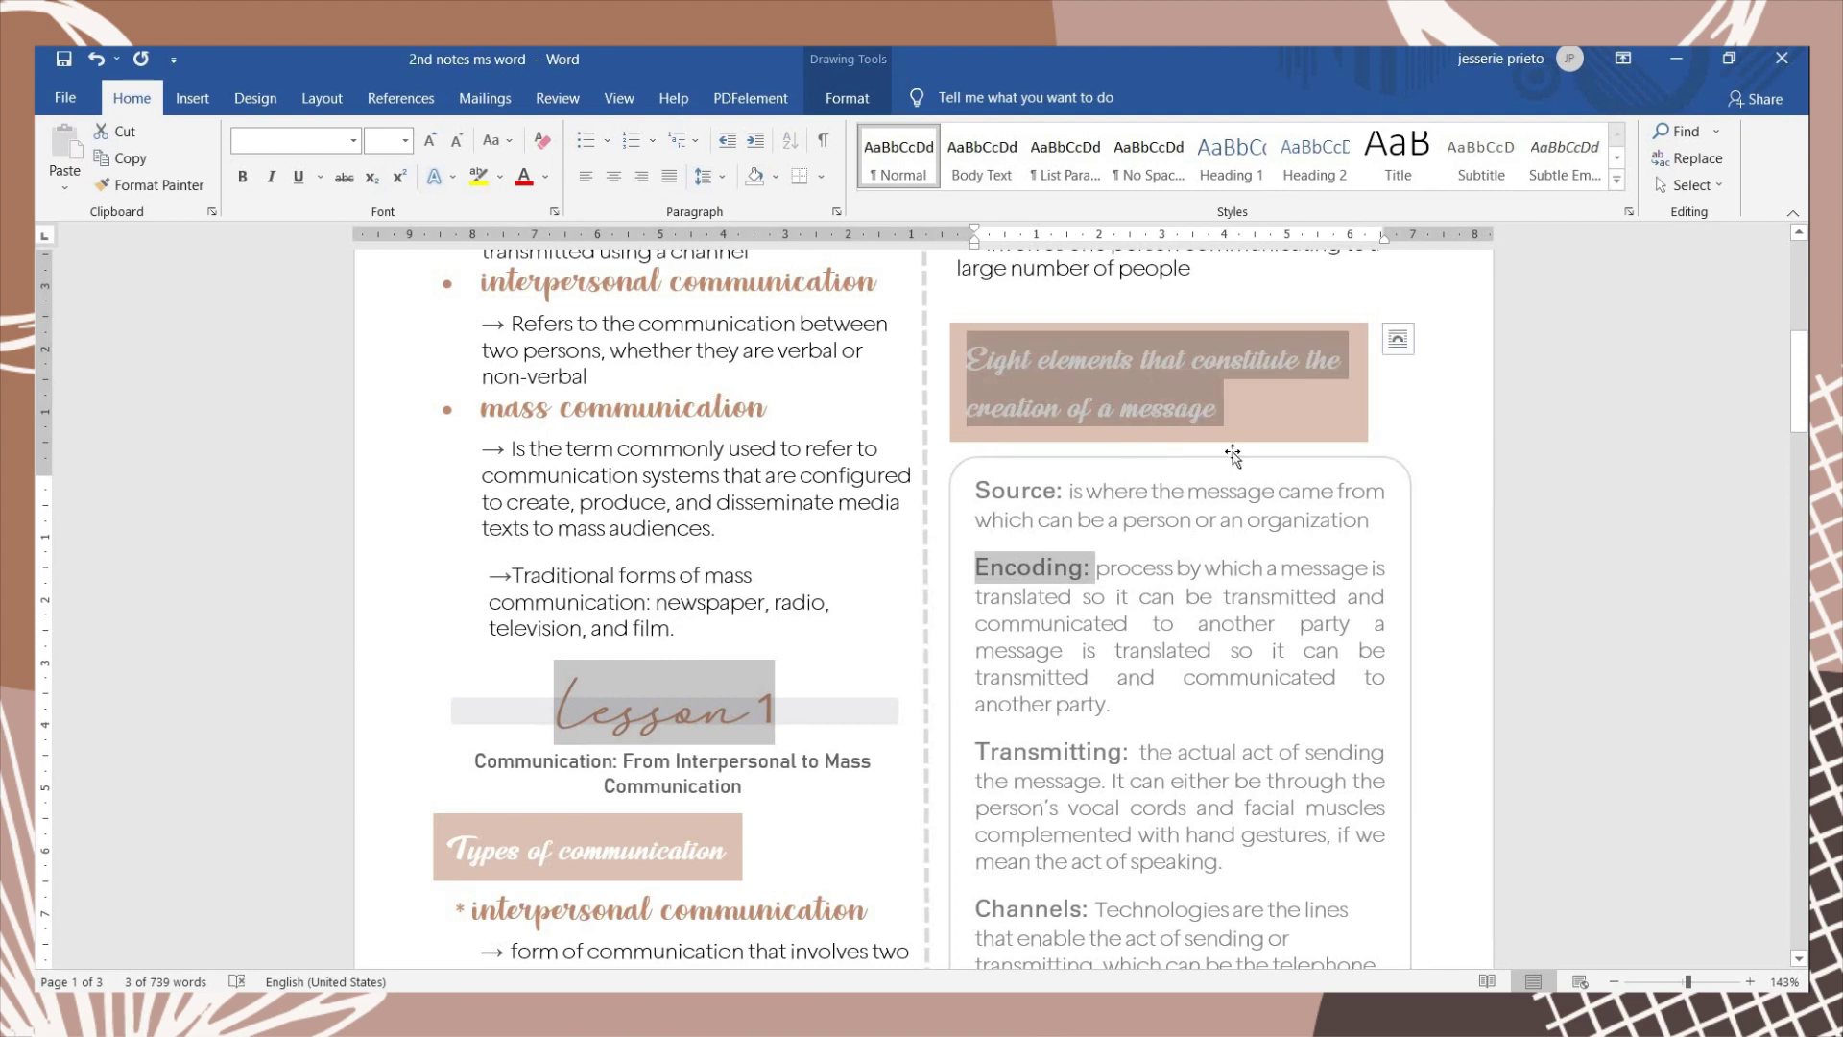
Grow the selected text one size, then undo the enlargement, leaving the font unchanged
click(353, 140)
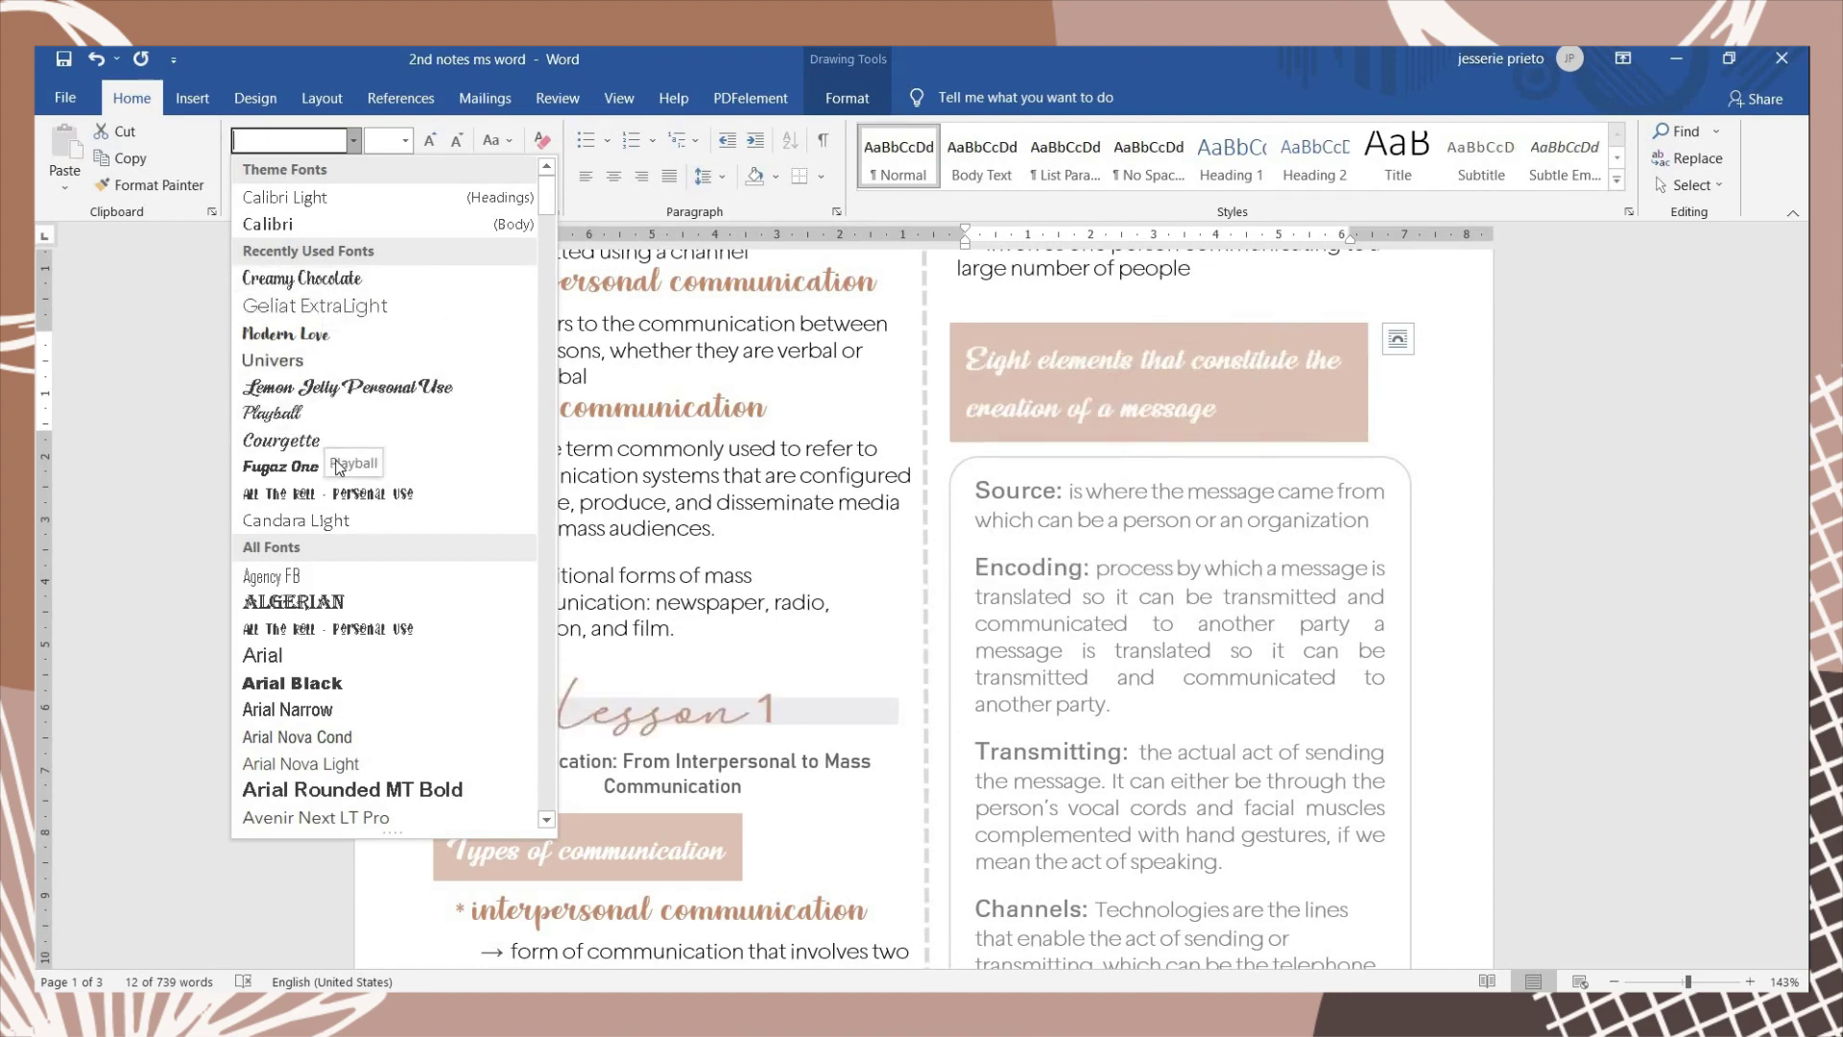
click(462, 184)
click(429, 141)
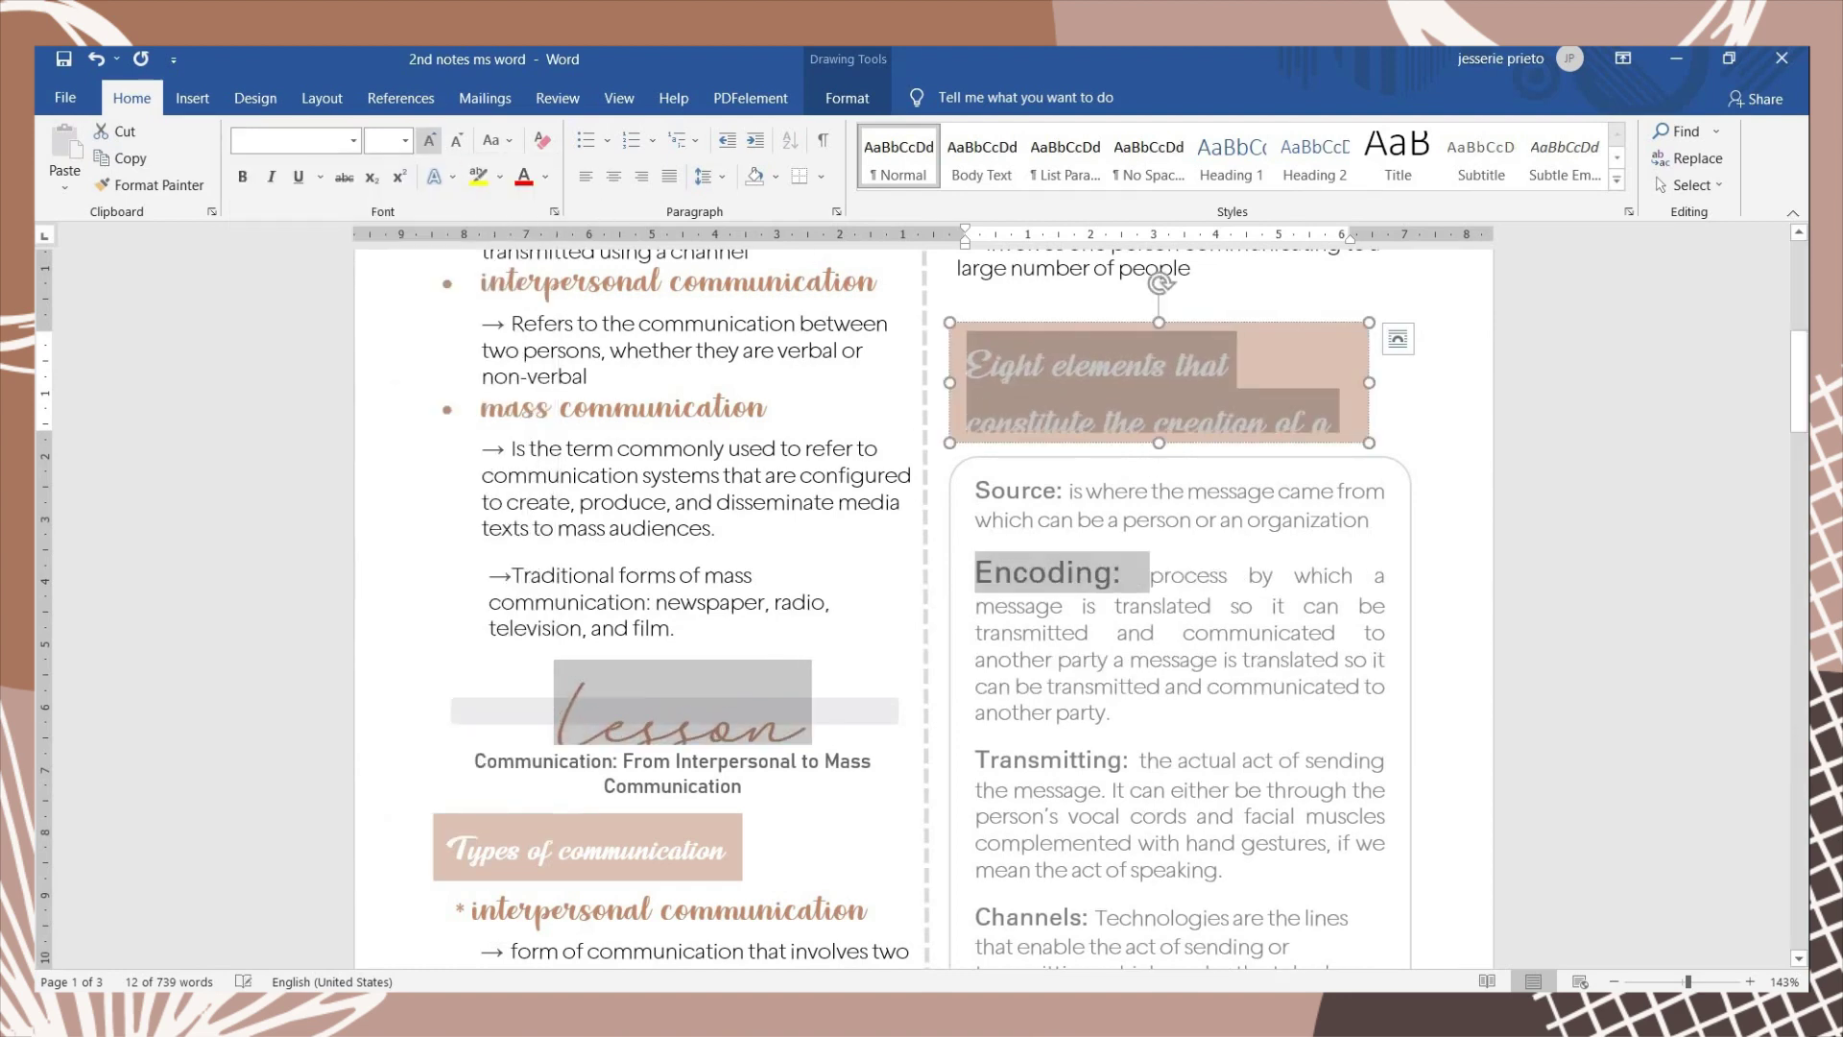
click(97, 64)
click(97, 64)
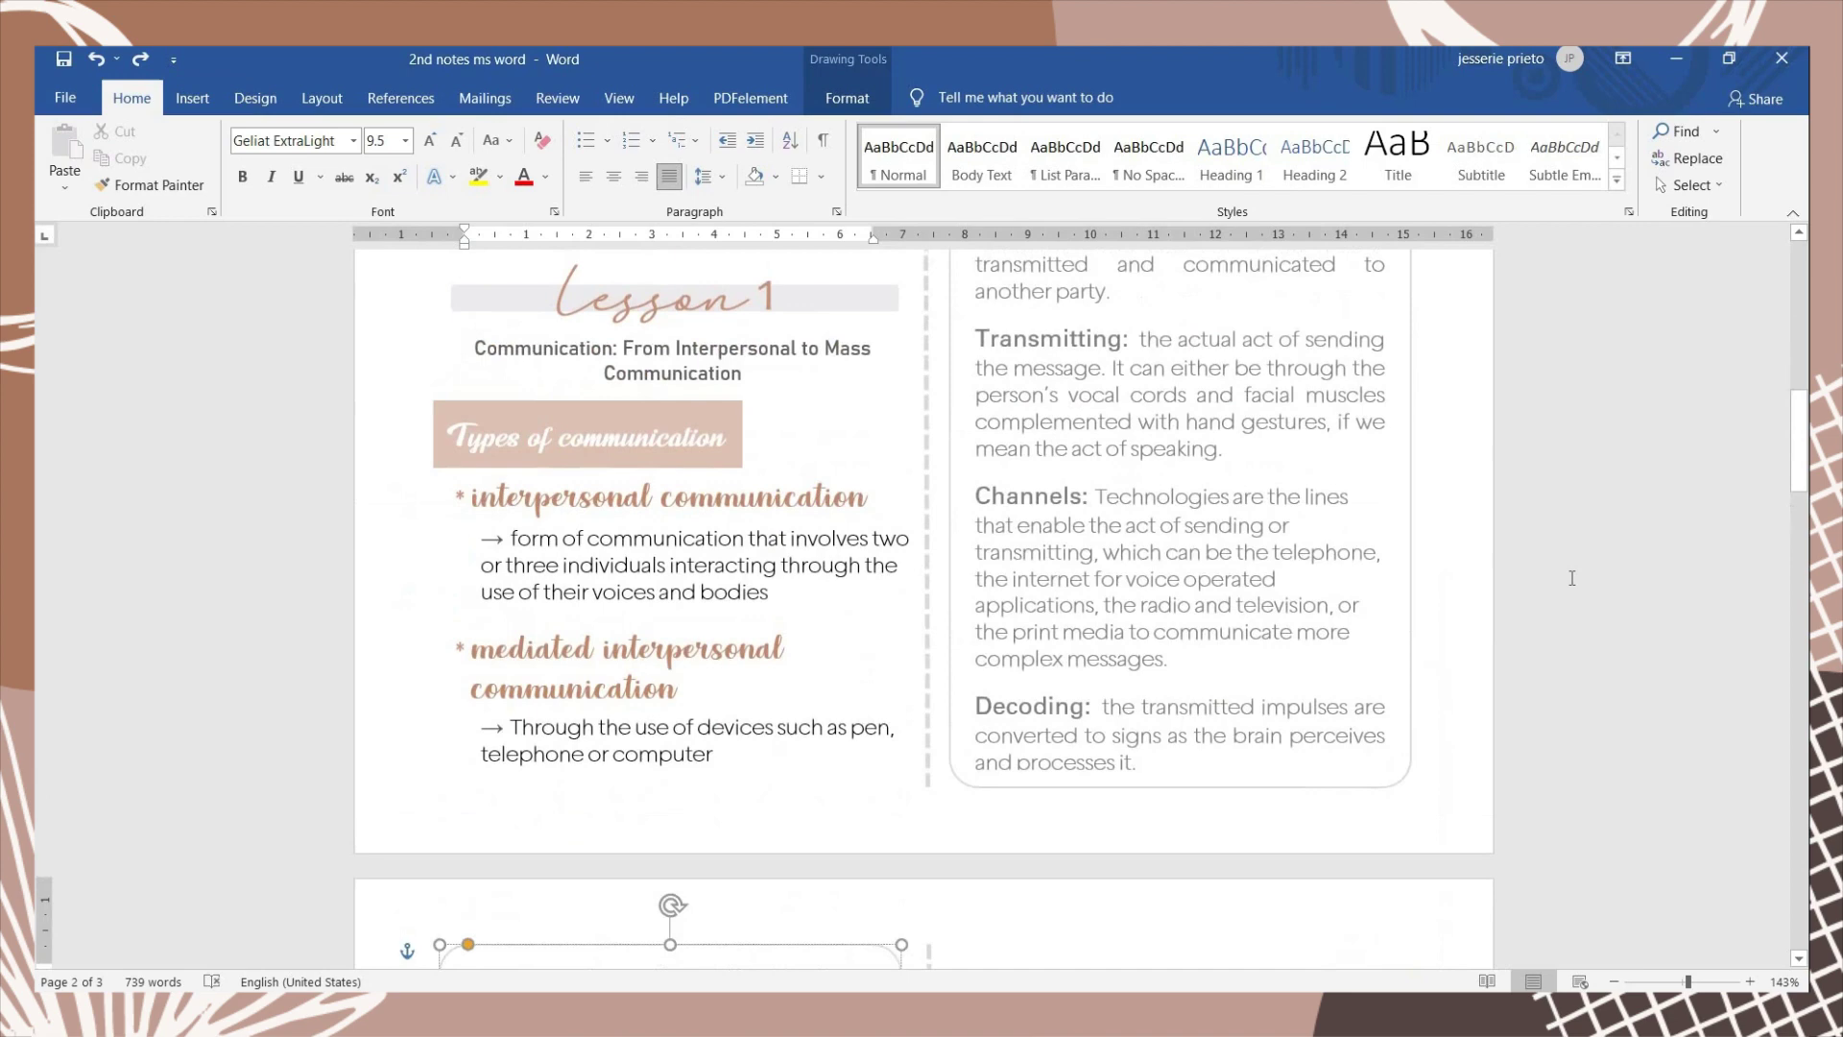
Ctrl-select the Source, Encoding and Transmitting labels and grow them two steps to 14 pt
scroll(1569, 582, up, 5)
double_click(1016, 604)
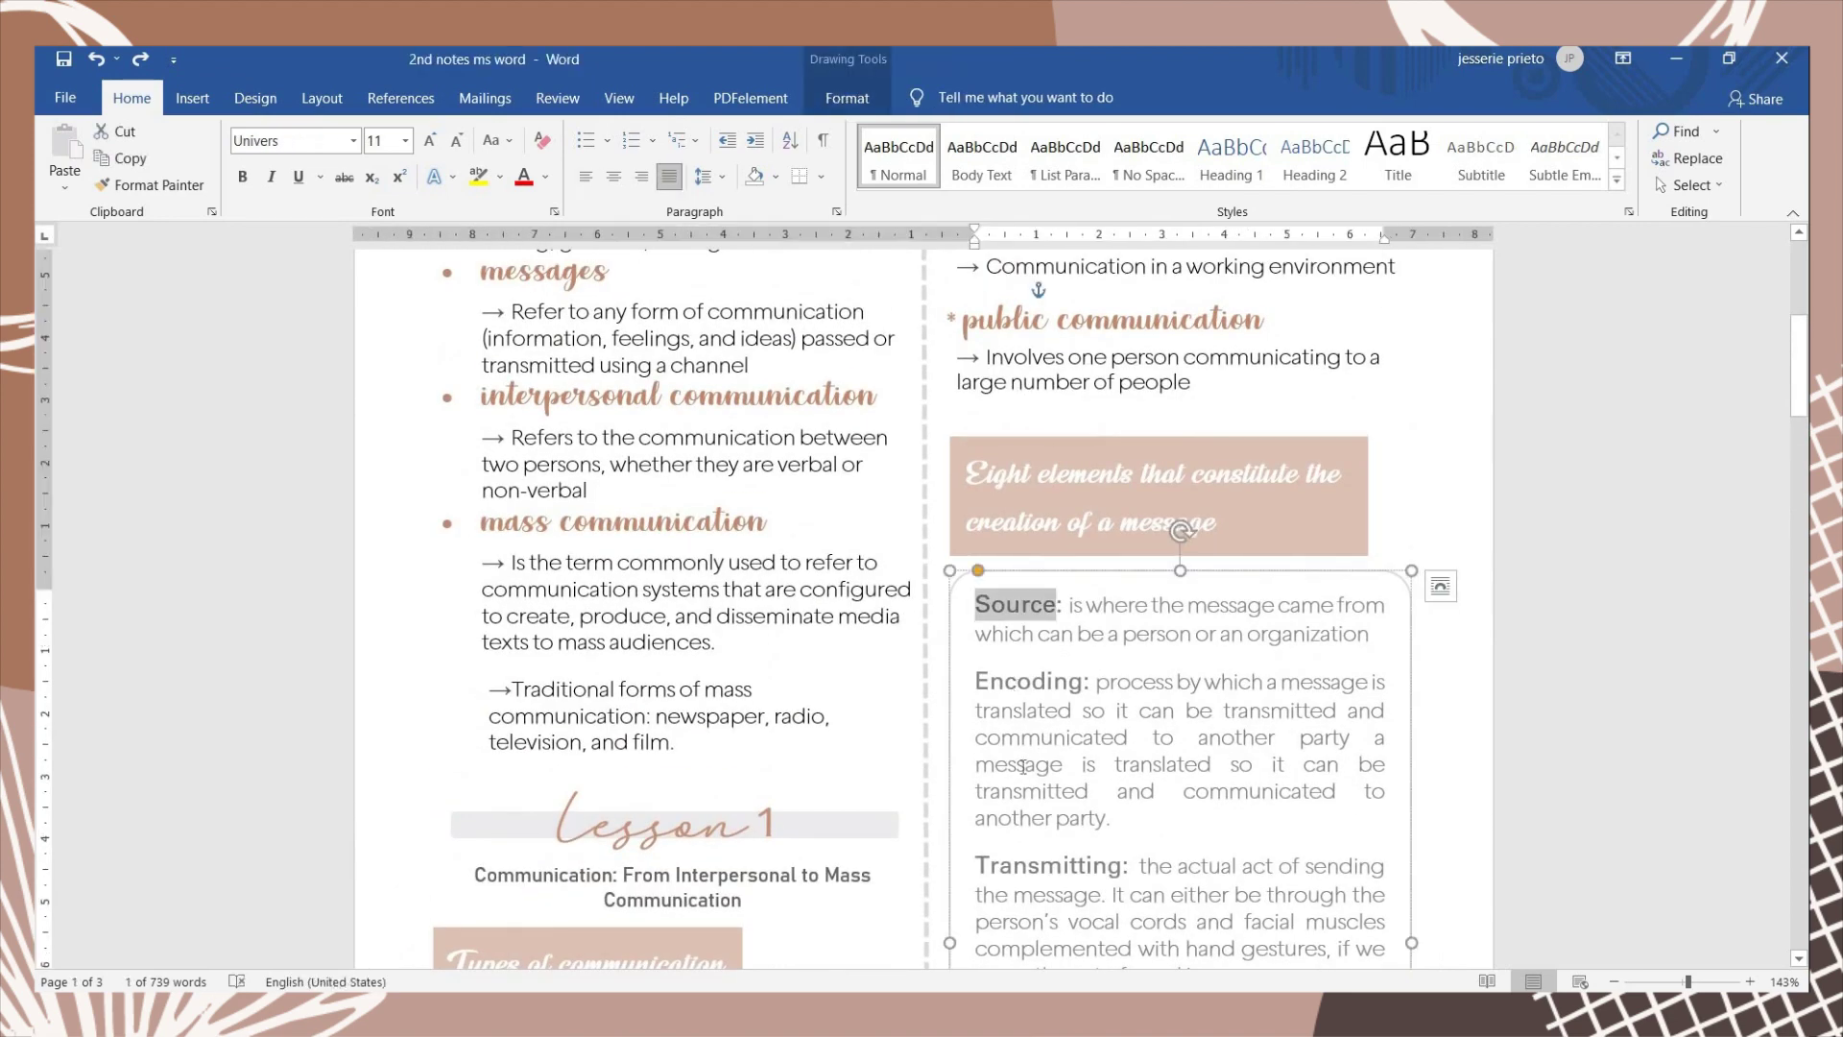
ctrl+double_click(1028, 680)
ctrl+double_click(1047, 865)
click(429, 140)
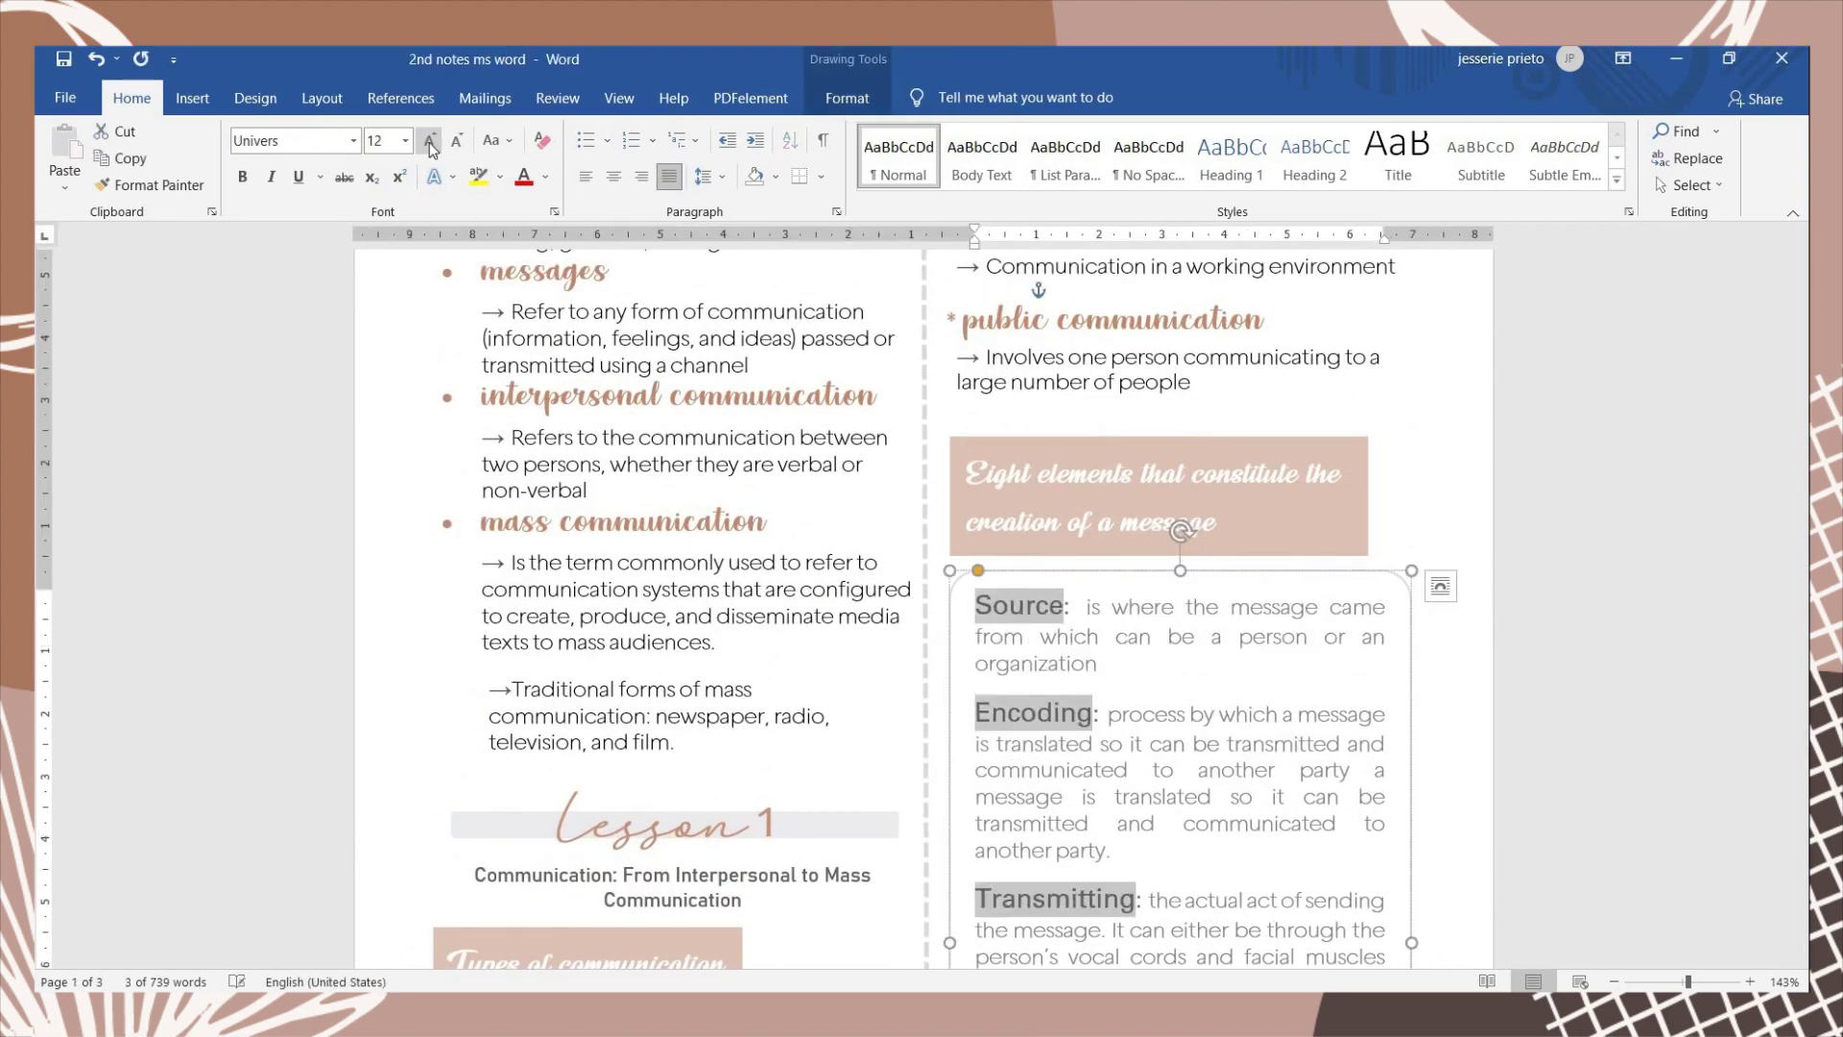
click(429, 141)
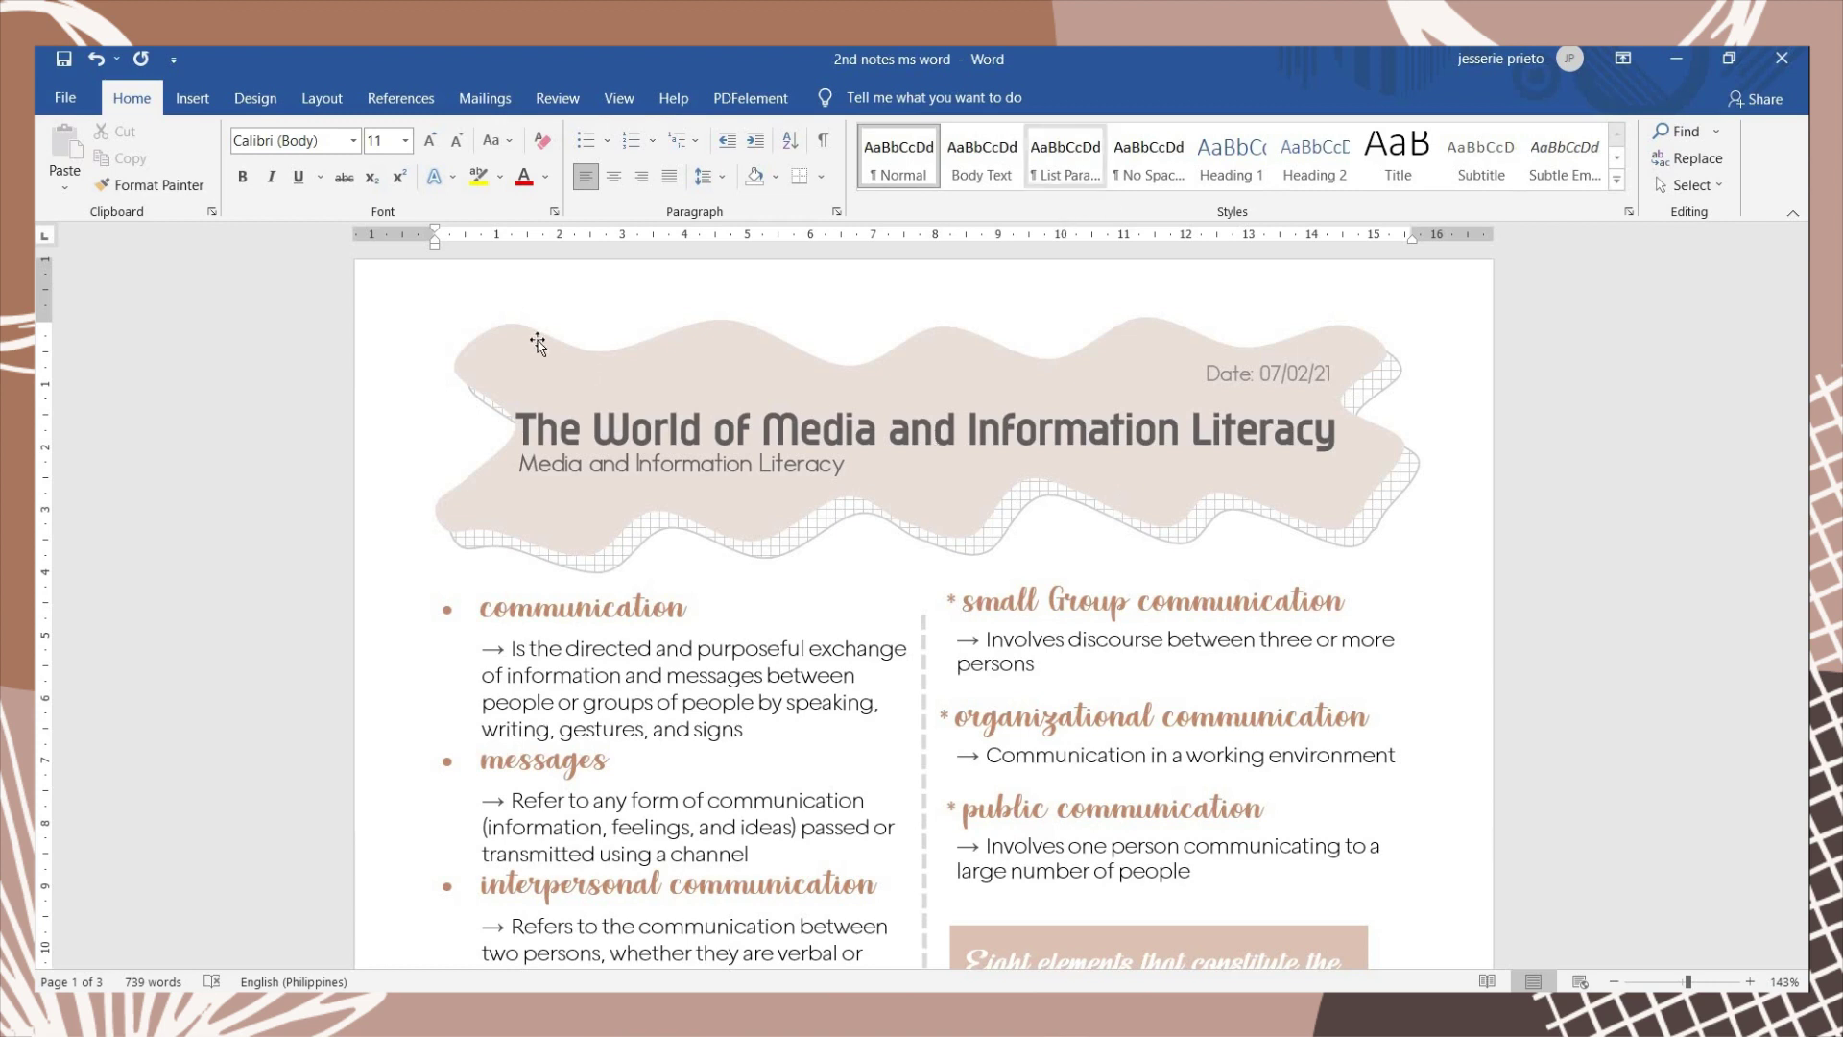
Shade the 'Communication in a working environment' line yellow
click(500, 179)
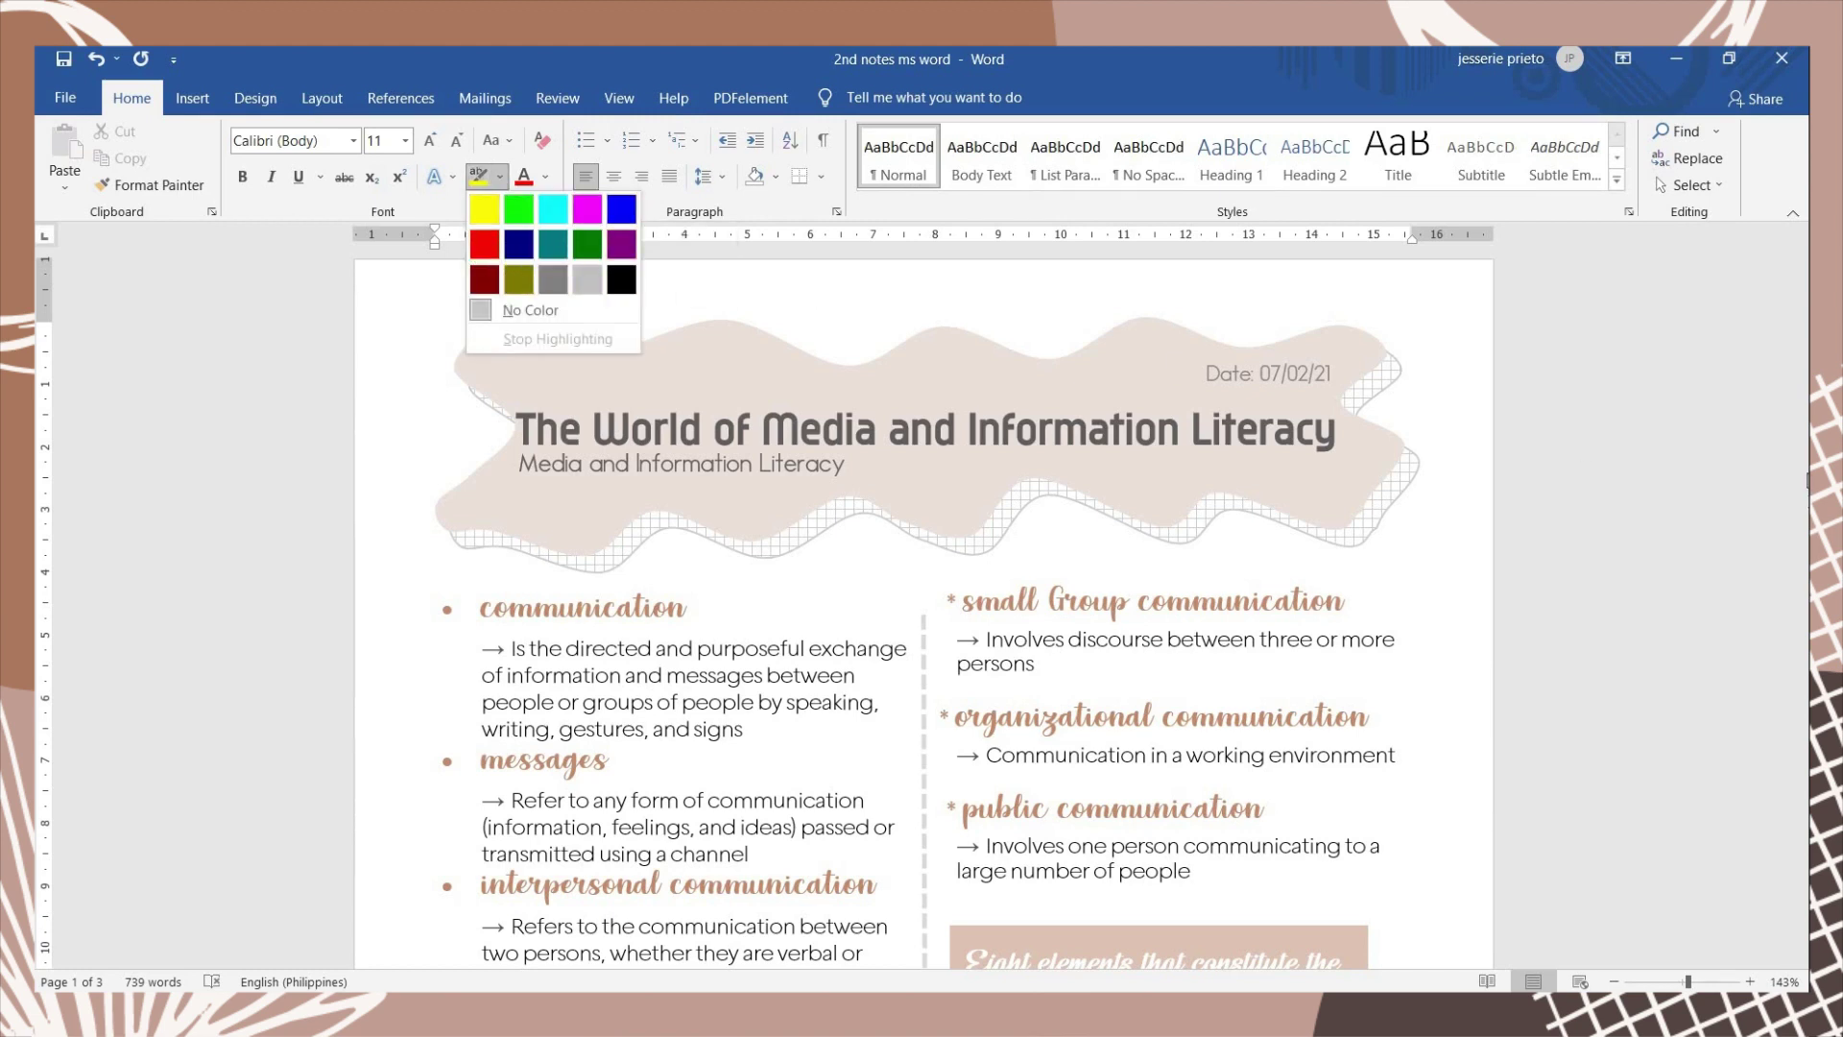
click(990, 759)
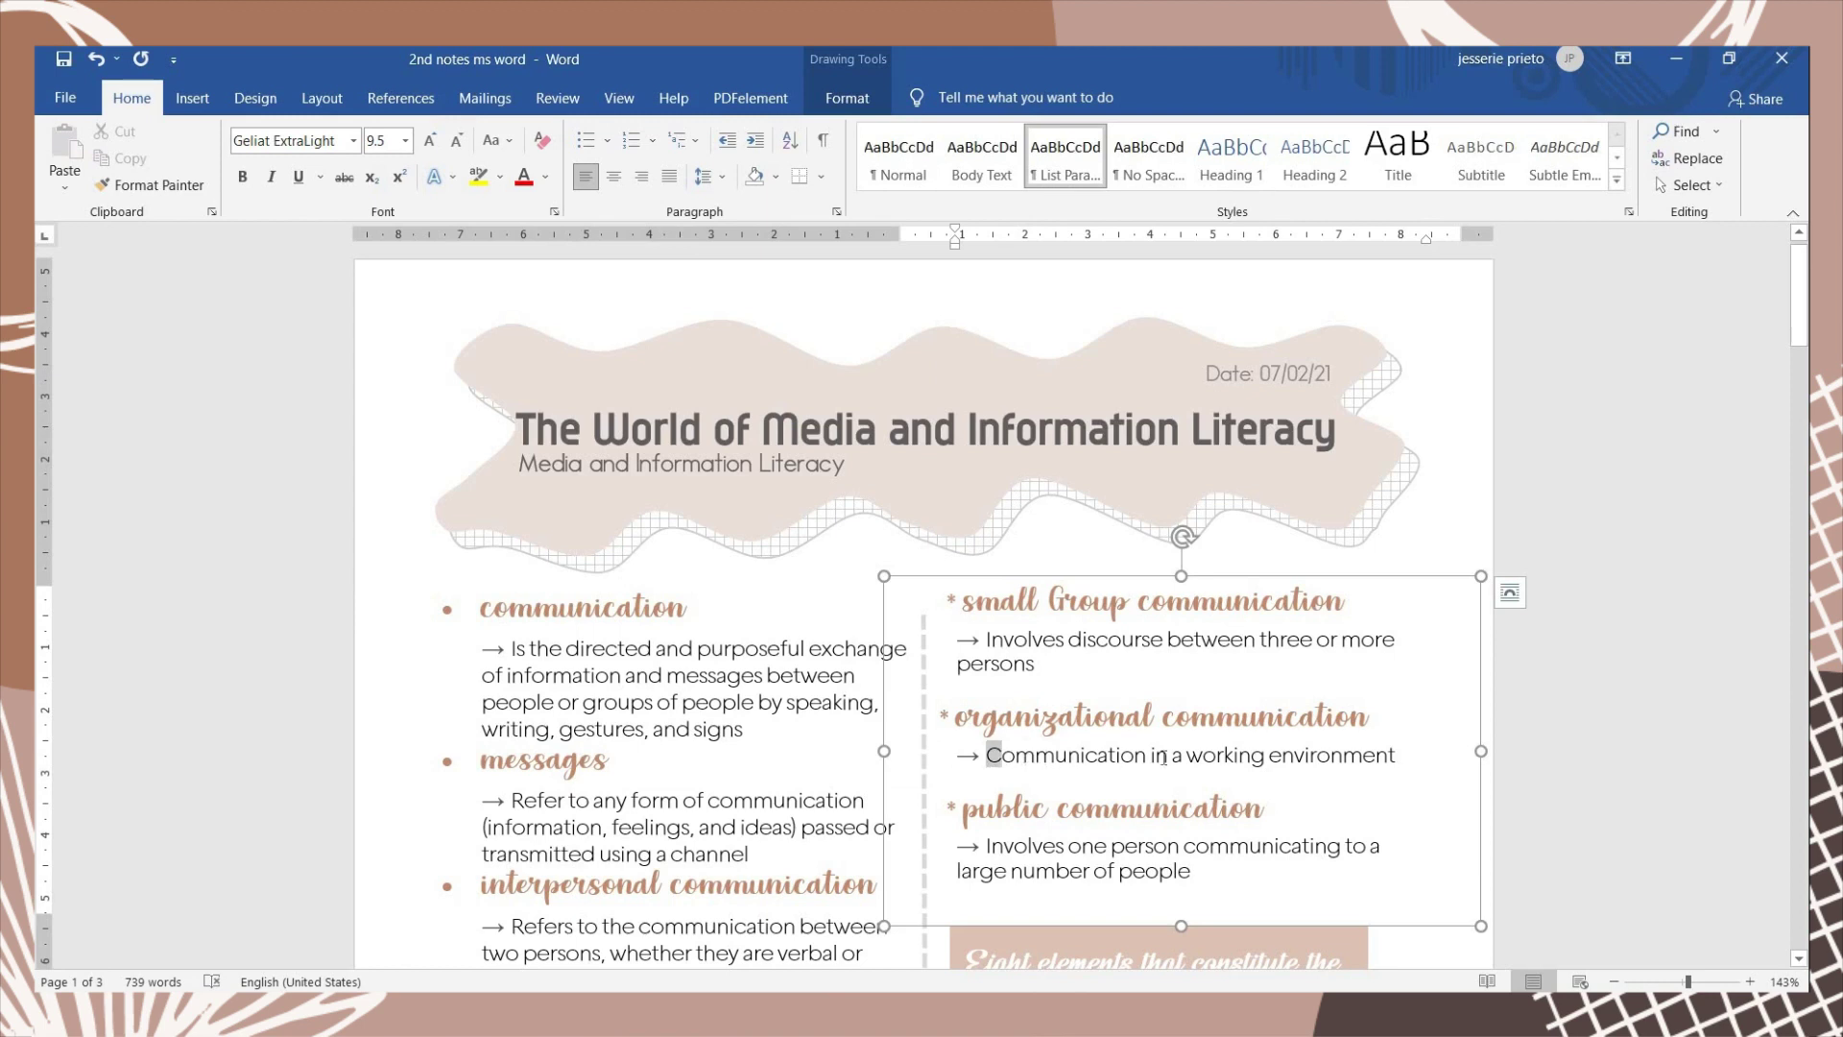
drag(1164, 758, 1370, 755)
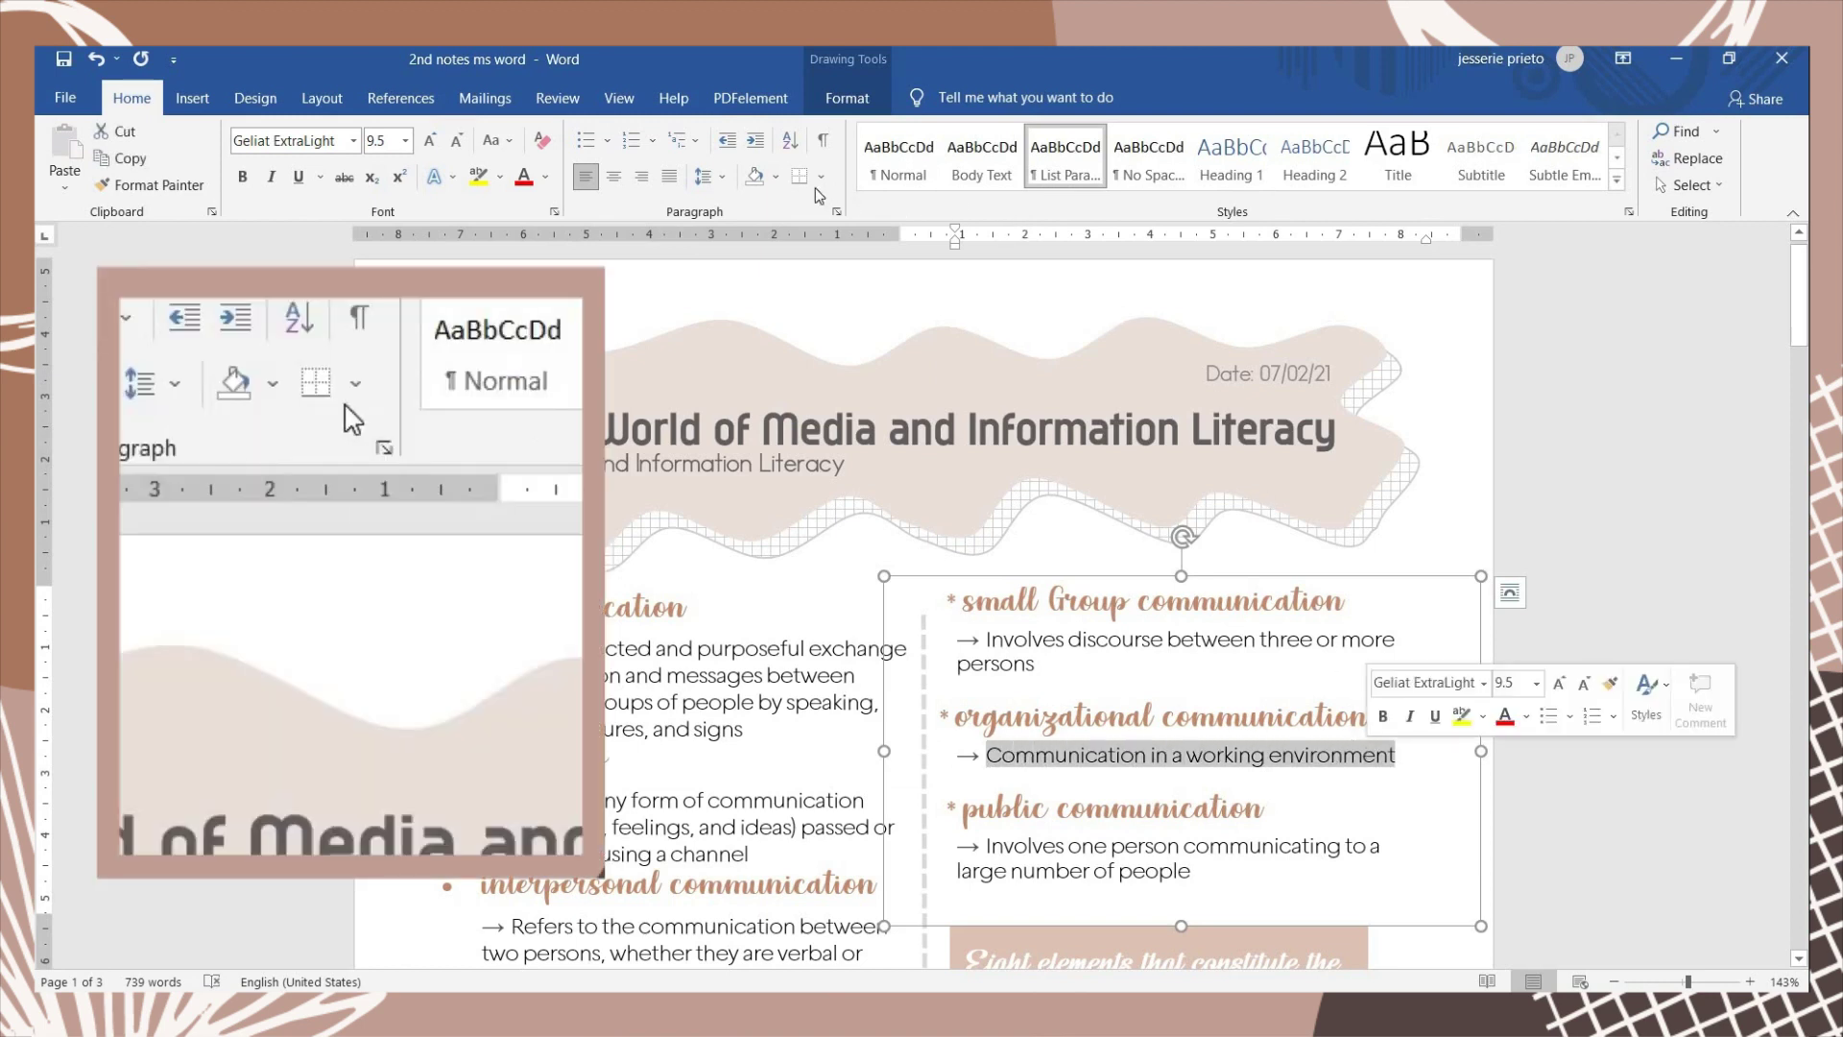
click(775, 176)
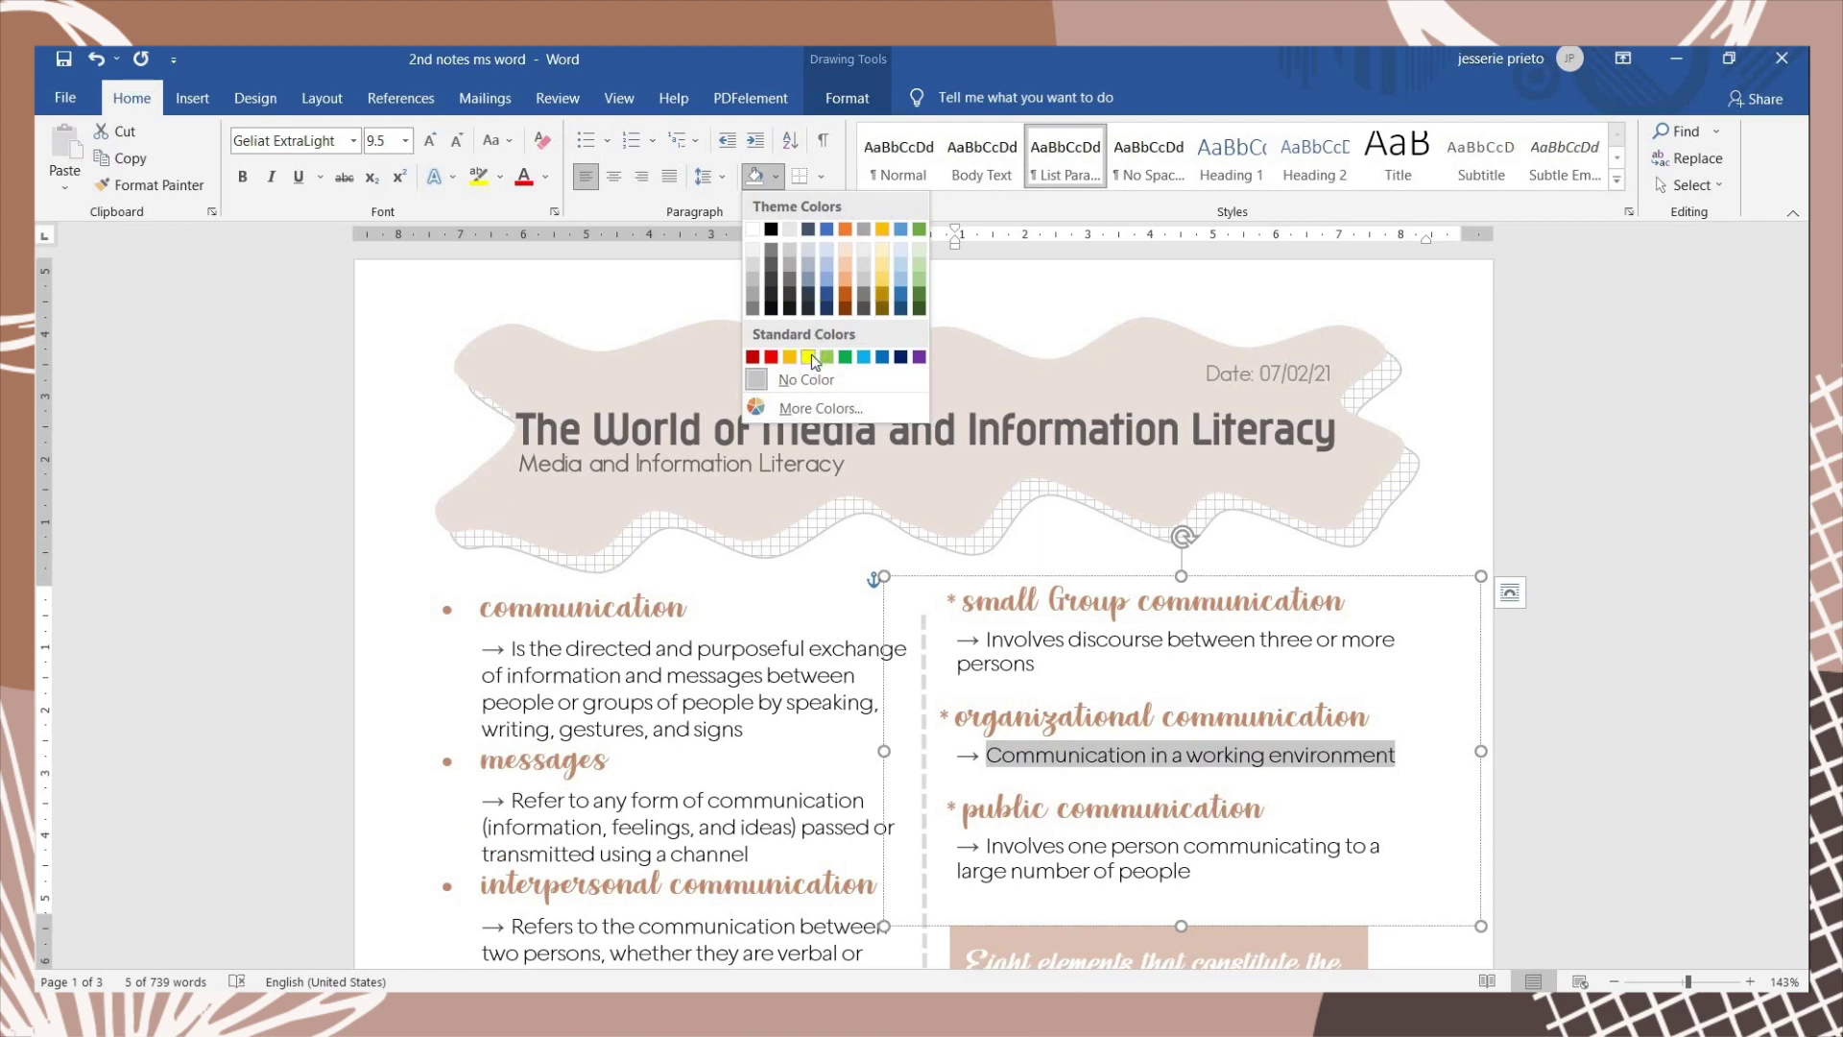
click(810, 354)
Repeat the yellow shading on the organizational communication heading, then undo it
drag(1313, 707, 950, 718)
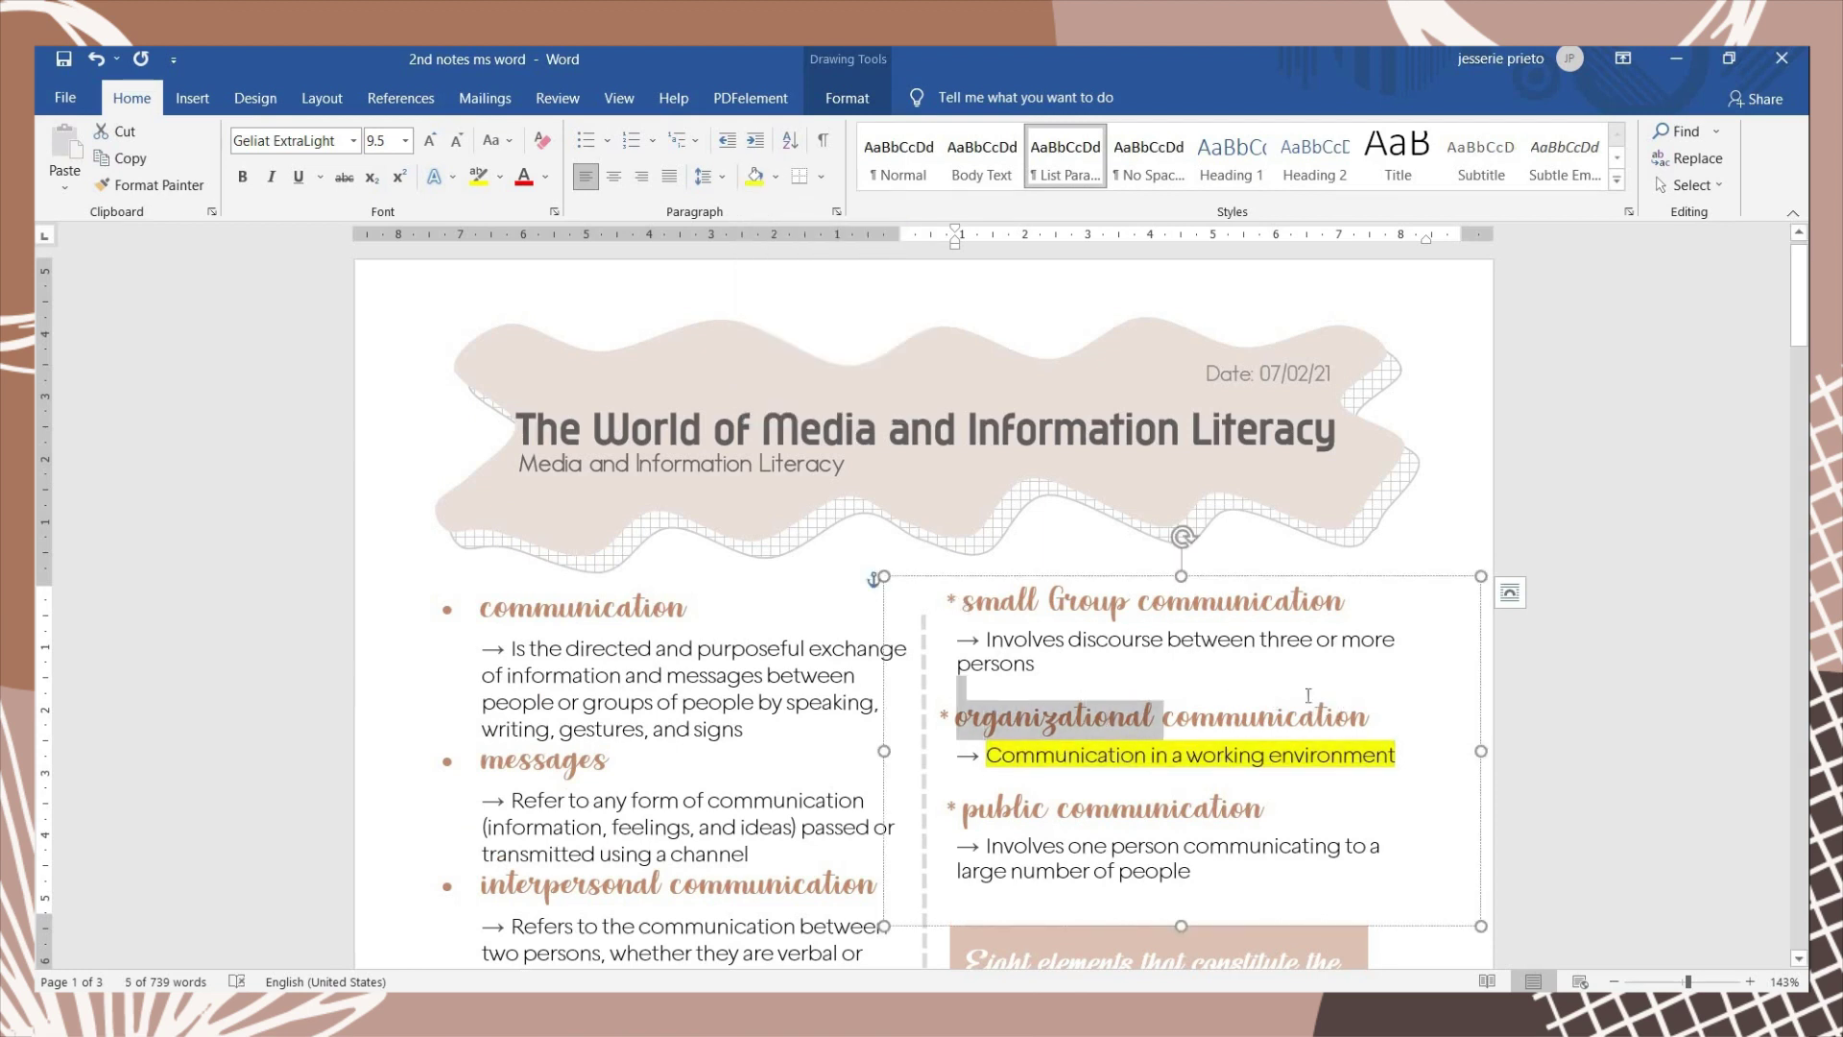
key(ctrl+y)
click(1085, 731)
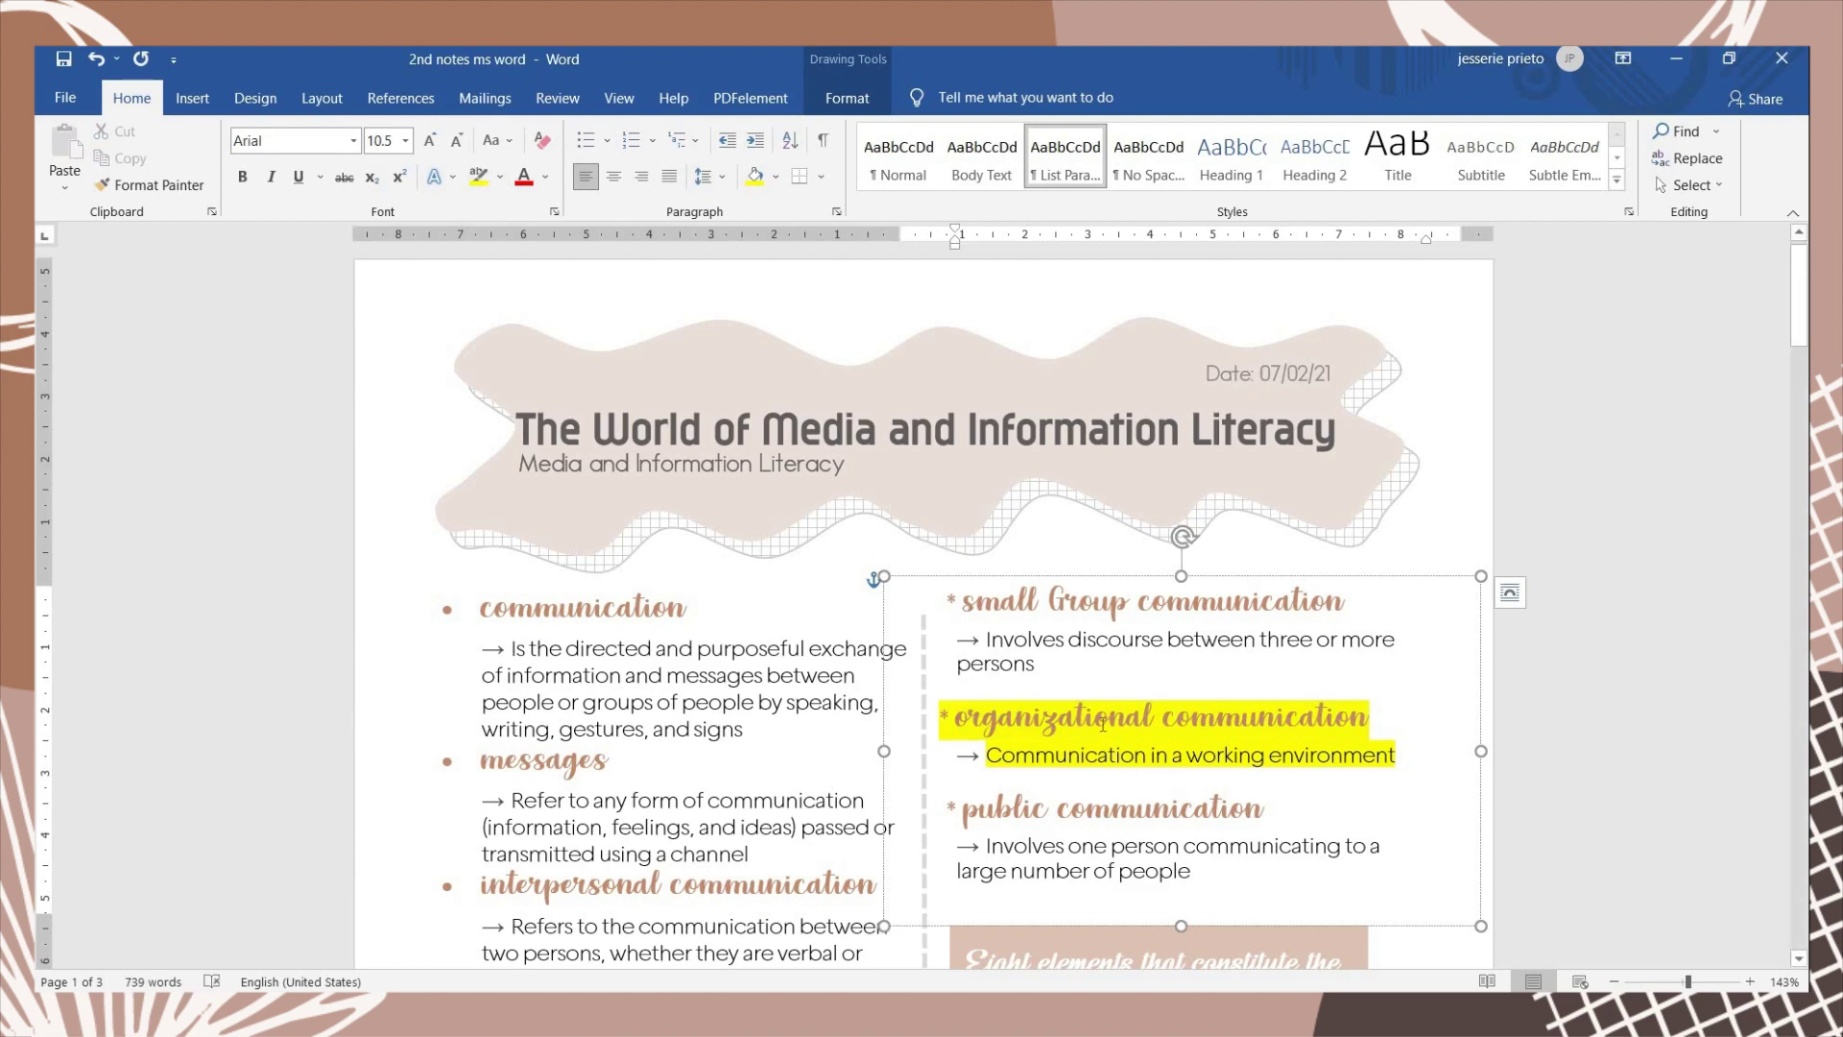
key(ctrl+z)
key(ctrl+z)
click(775, 175)
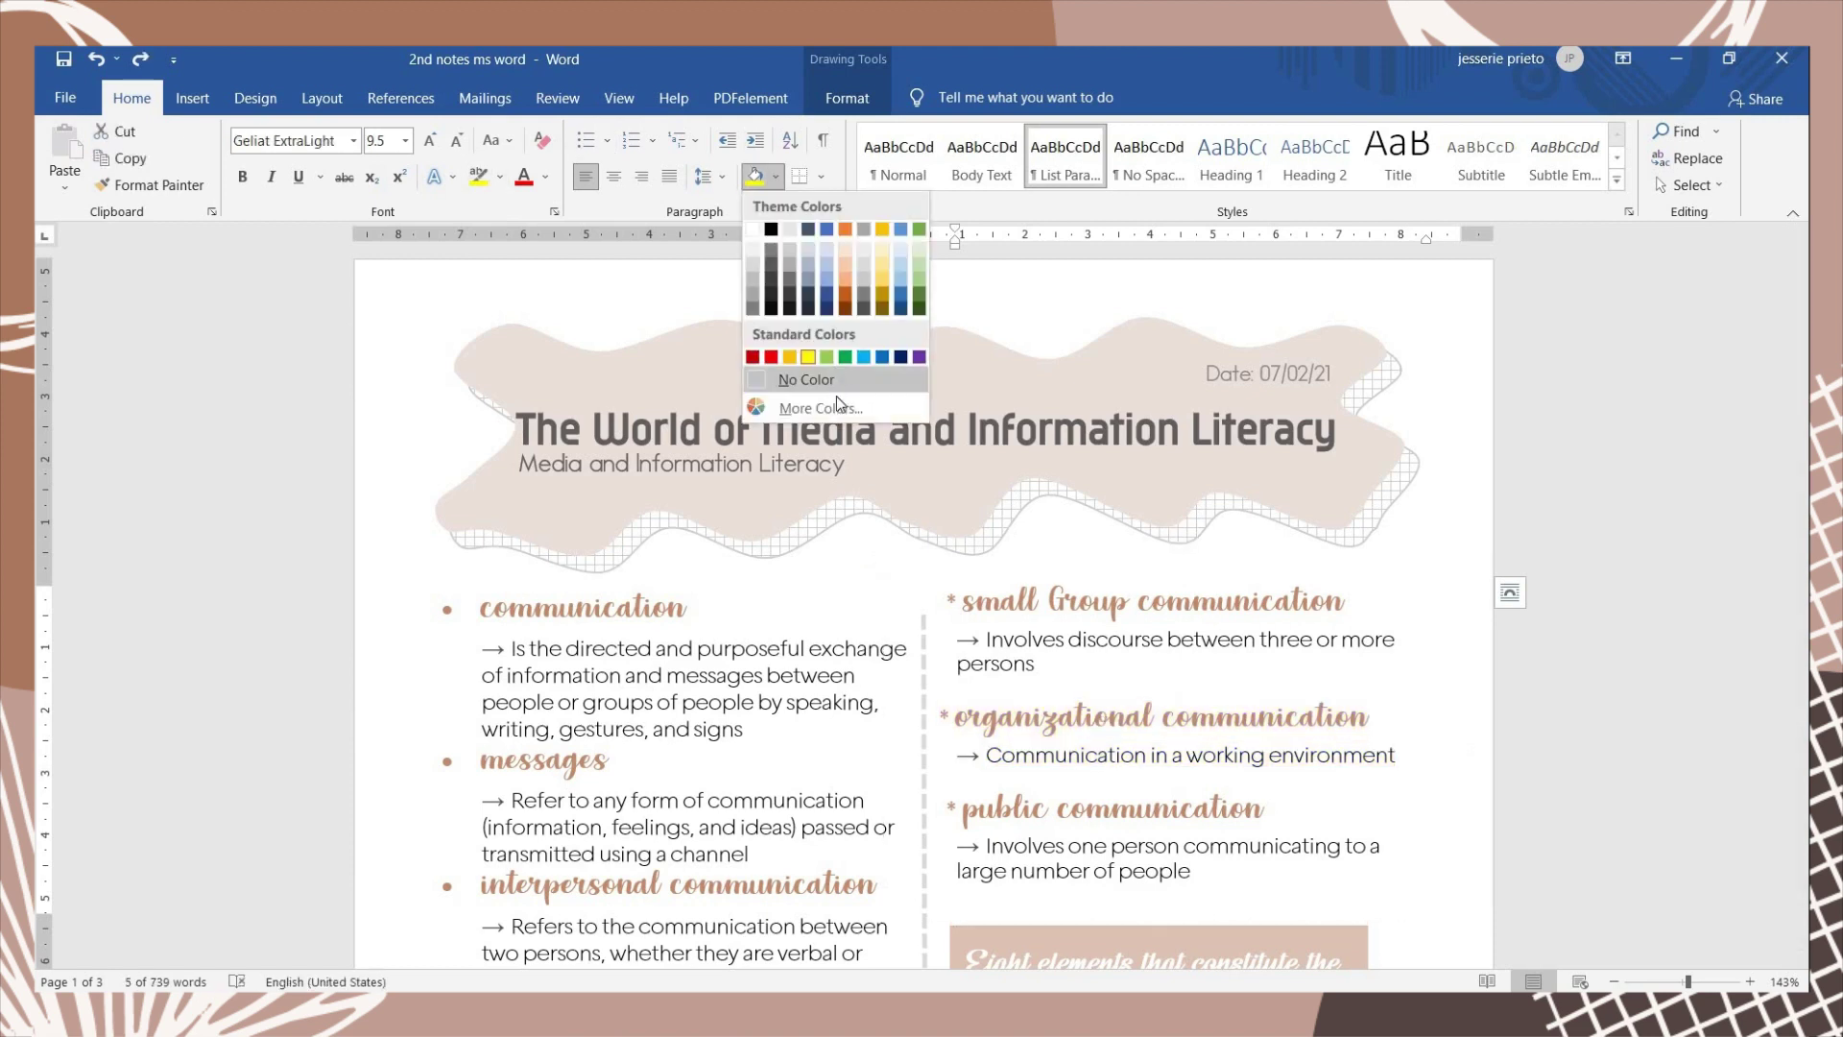
Define custom shading colour pink RGB 245/196/181, undoing its fill on the text box
click(841, 406)
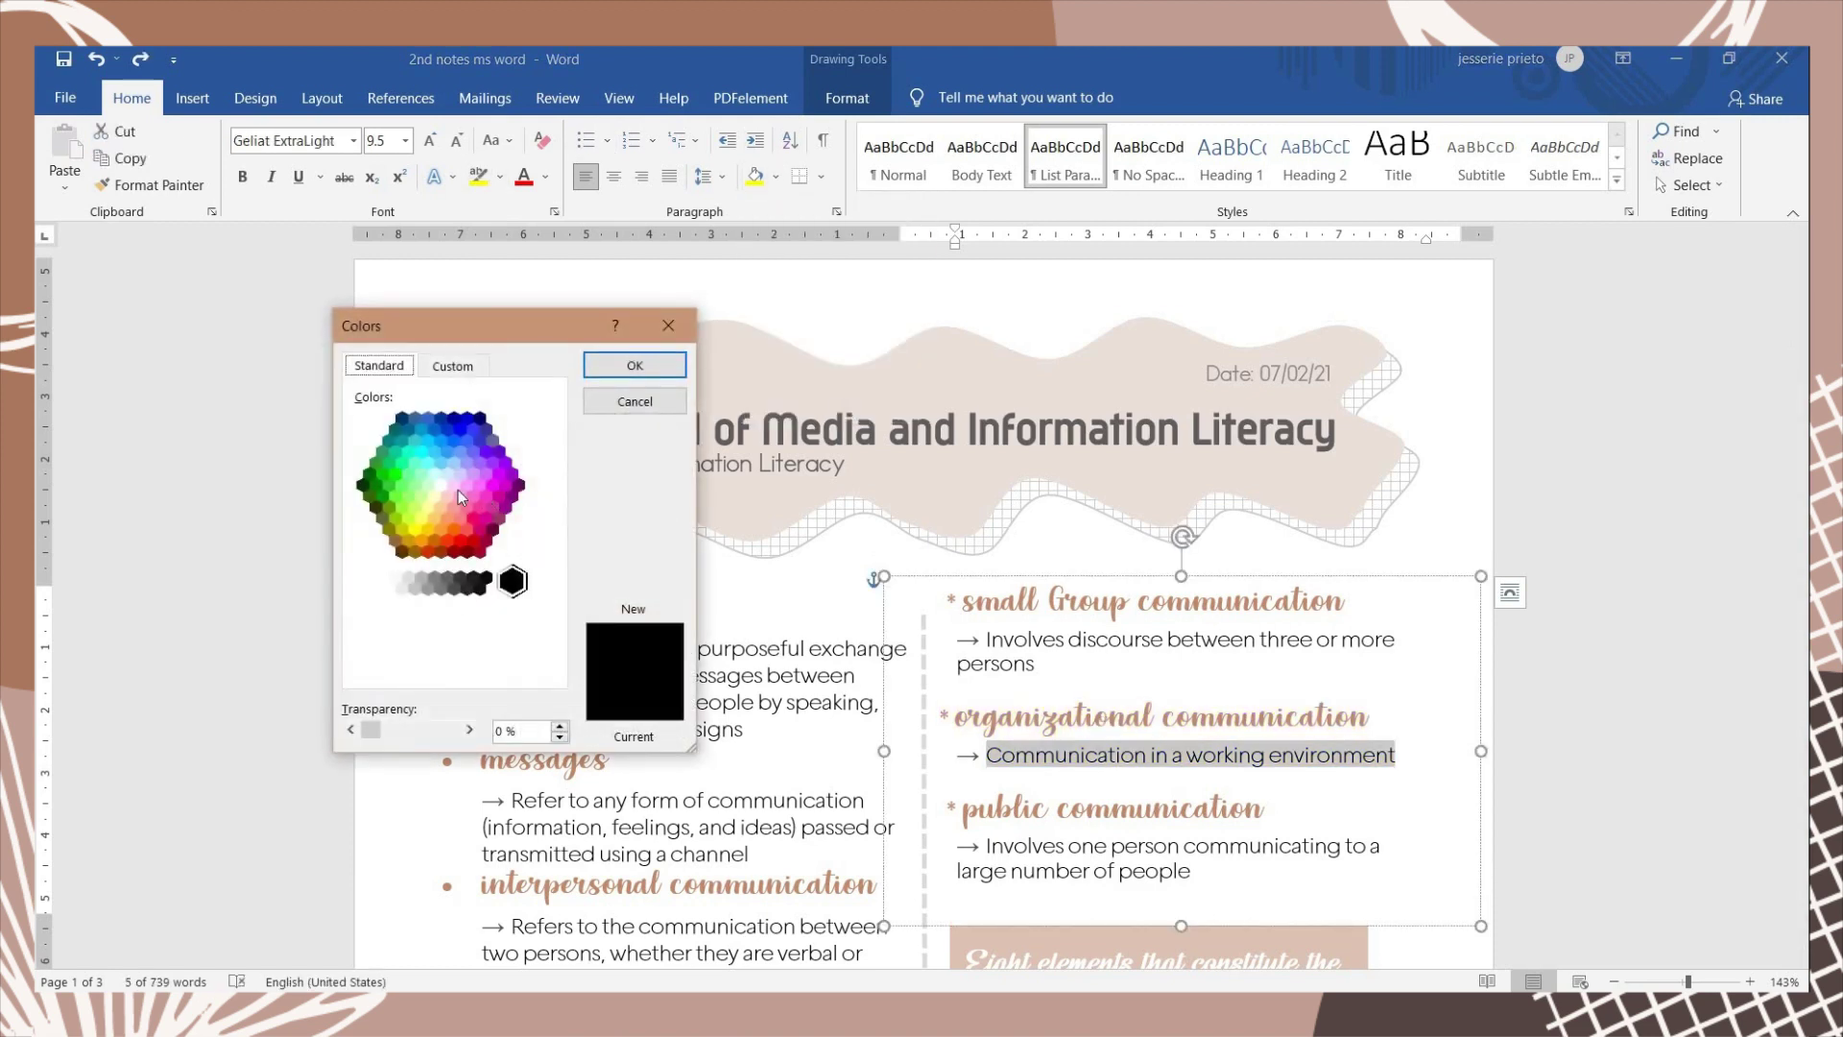
click(453, 487)
click(459, 498)
click(441, 507)
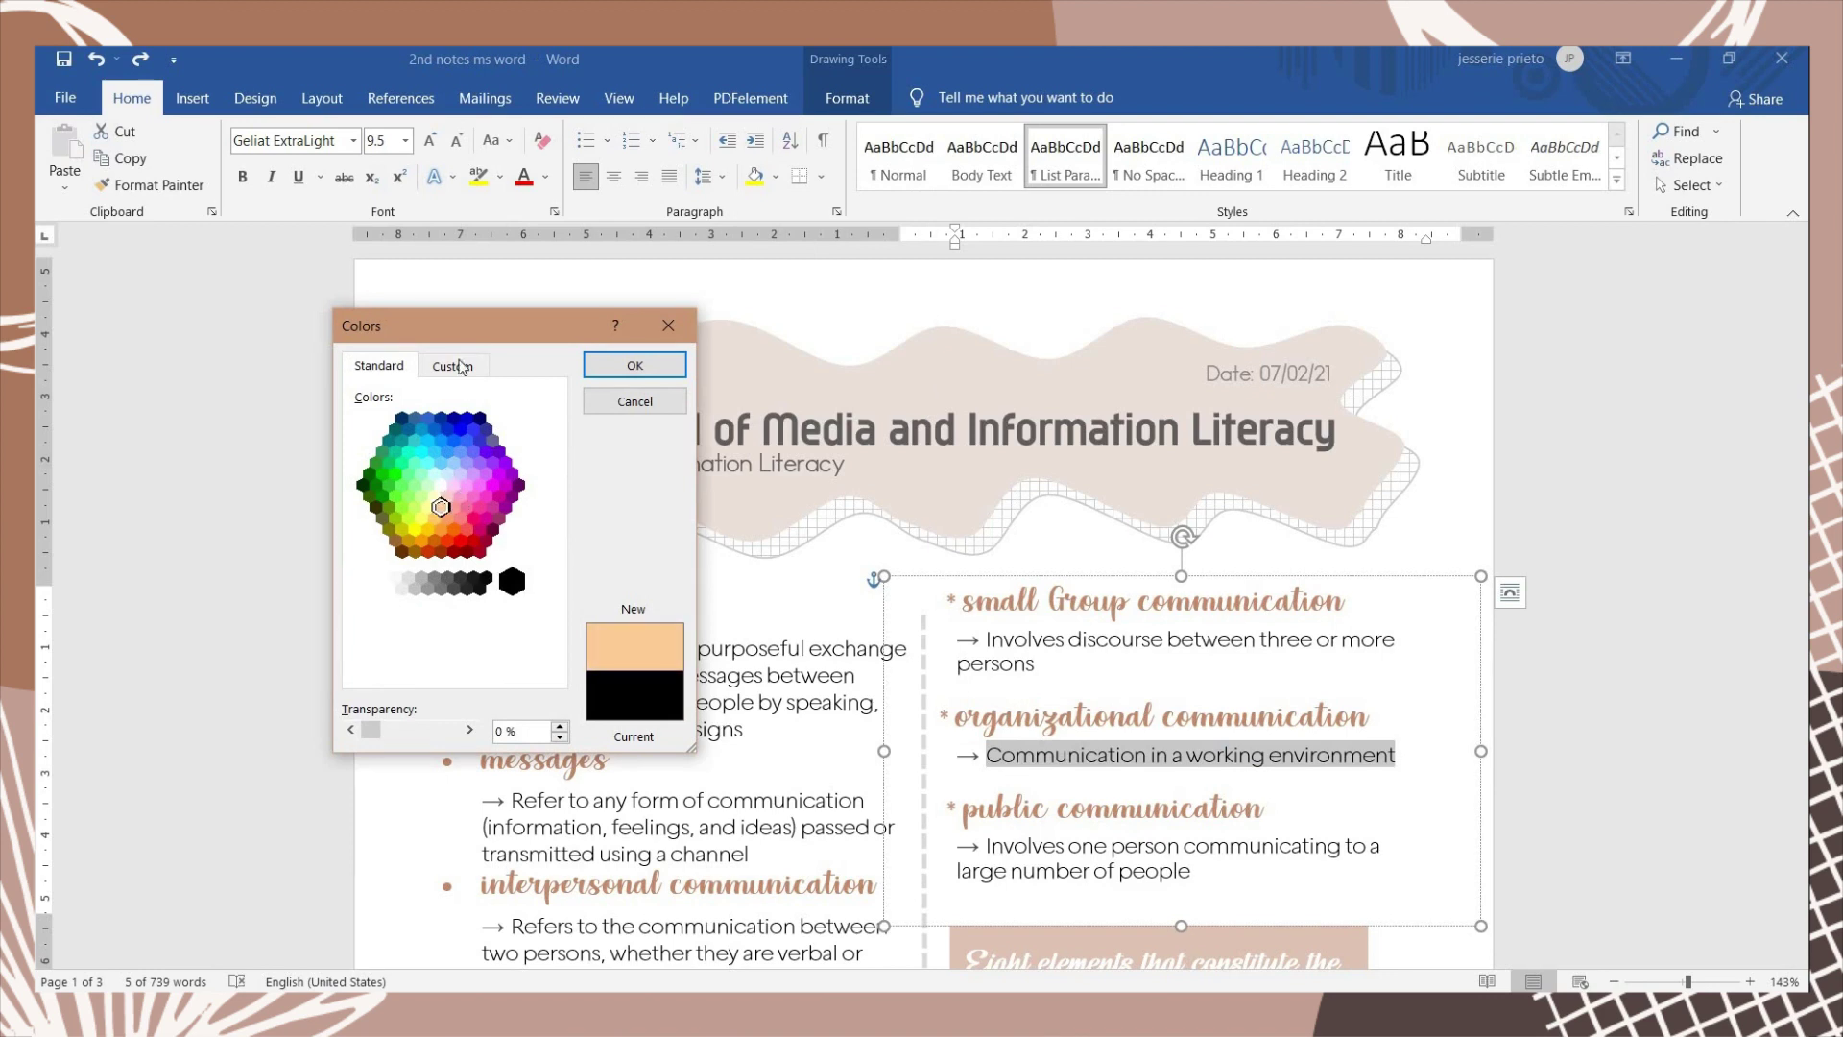
click(461, 366)
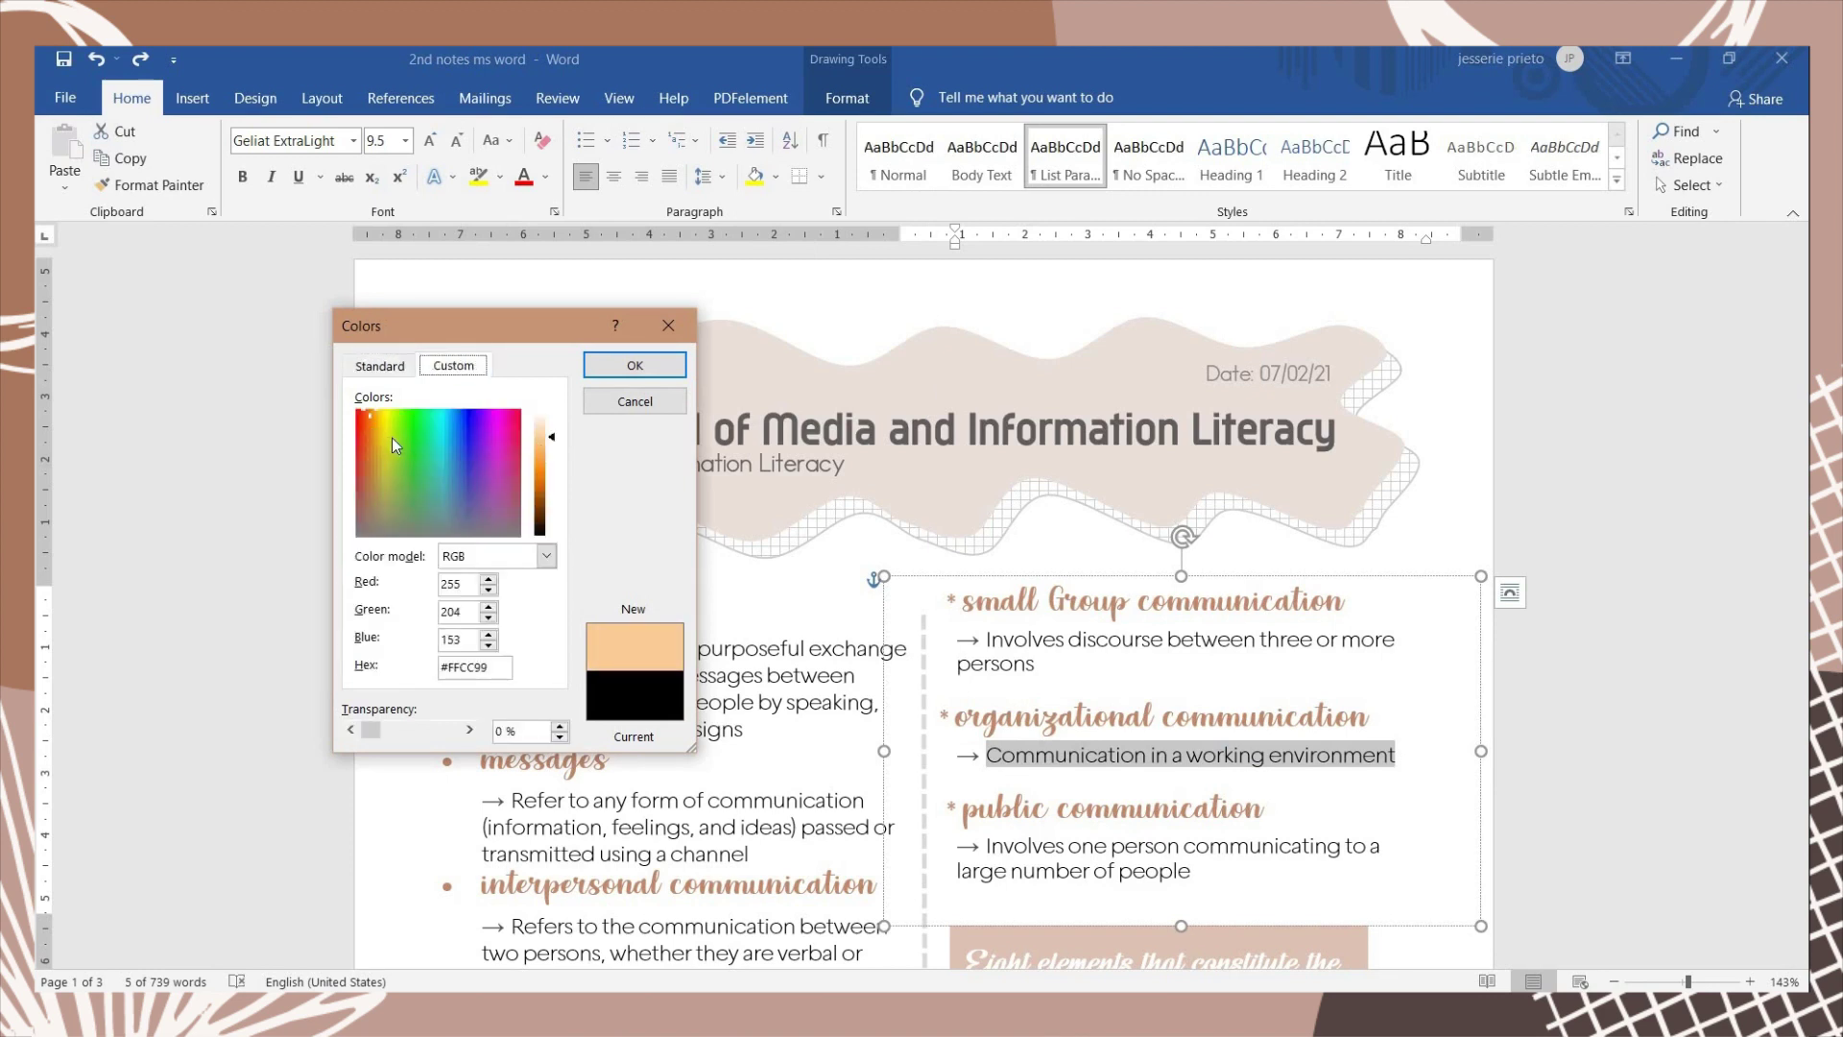
click(391, 437)
click(361, 438)
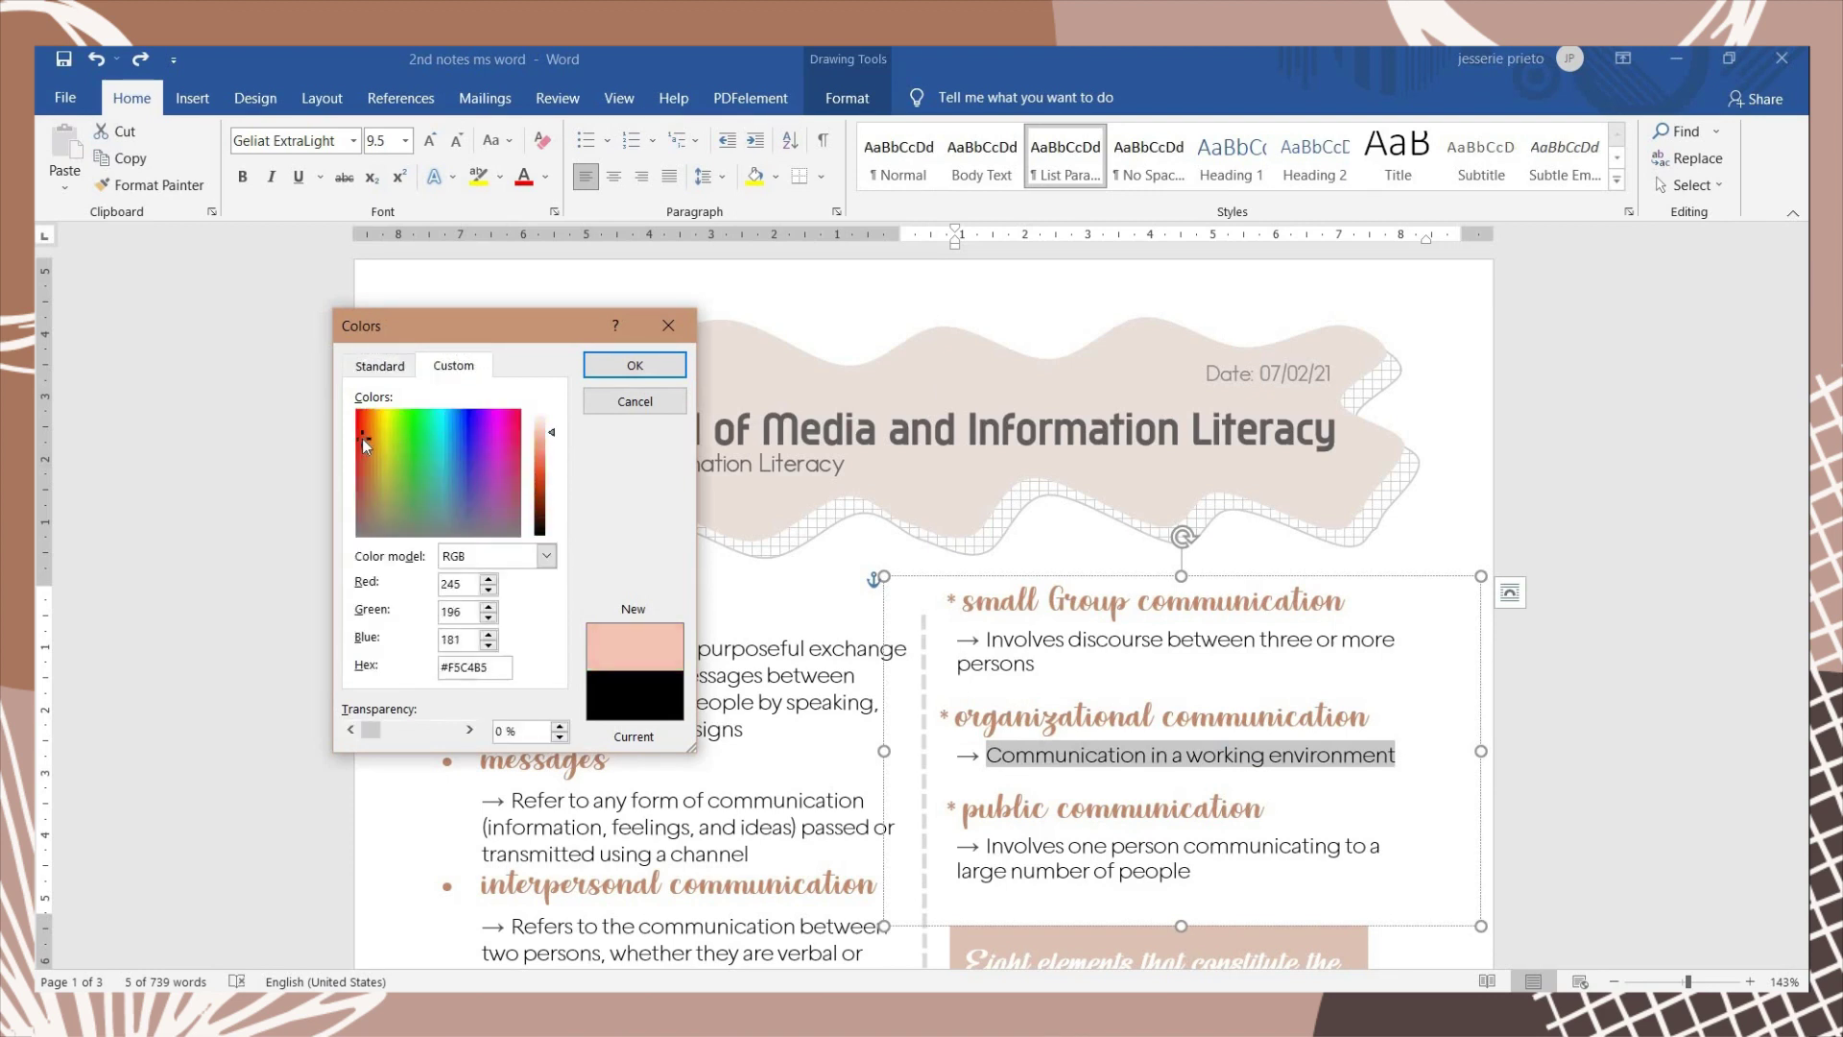
click(635, 365)
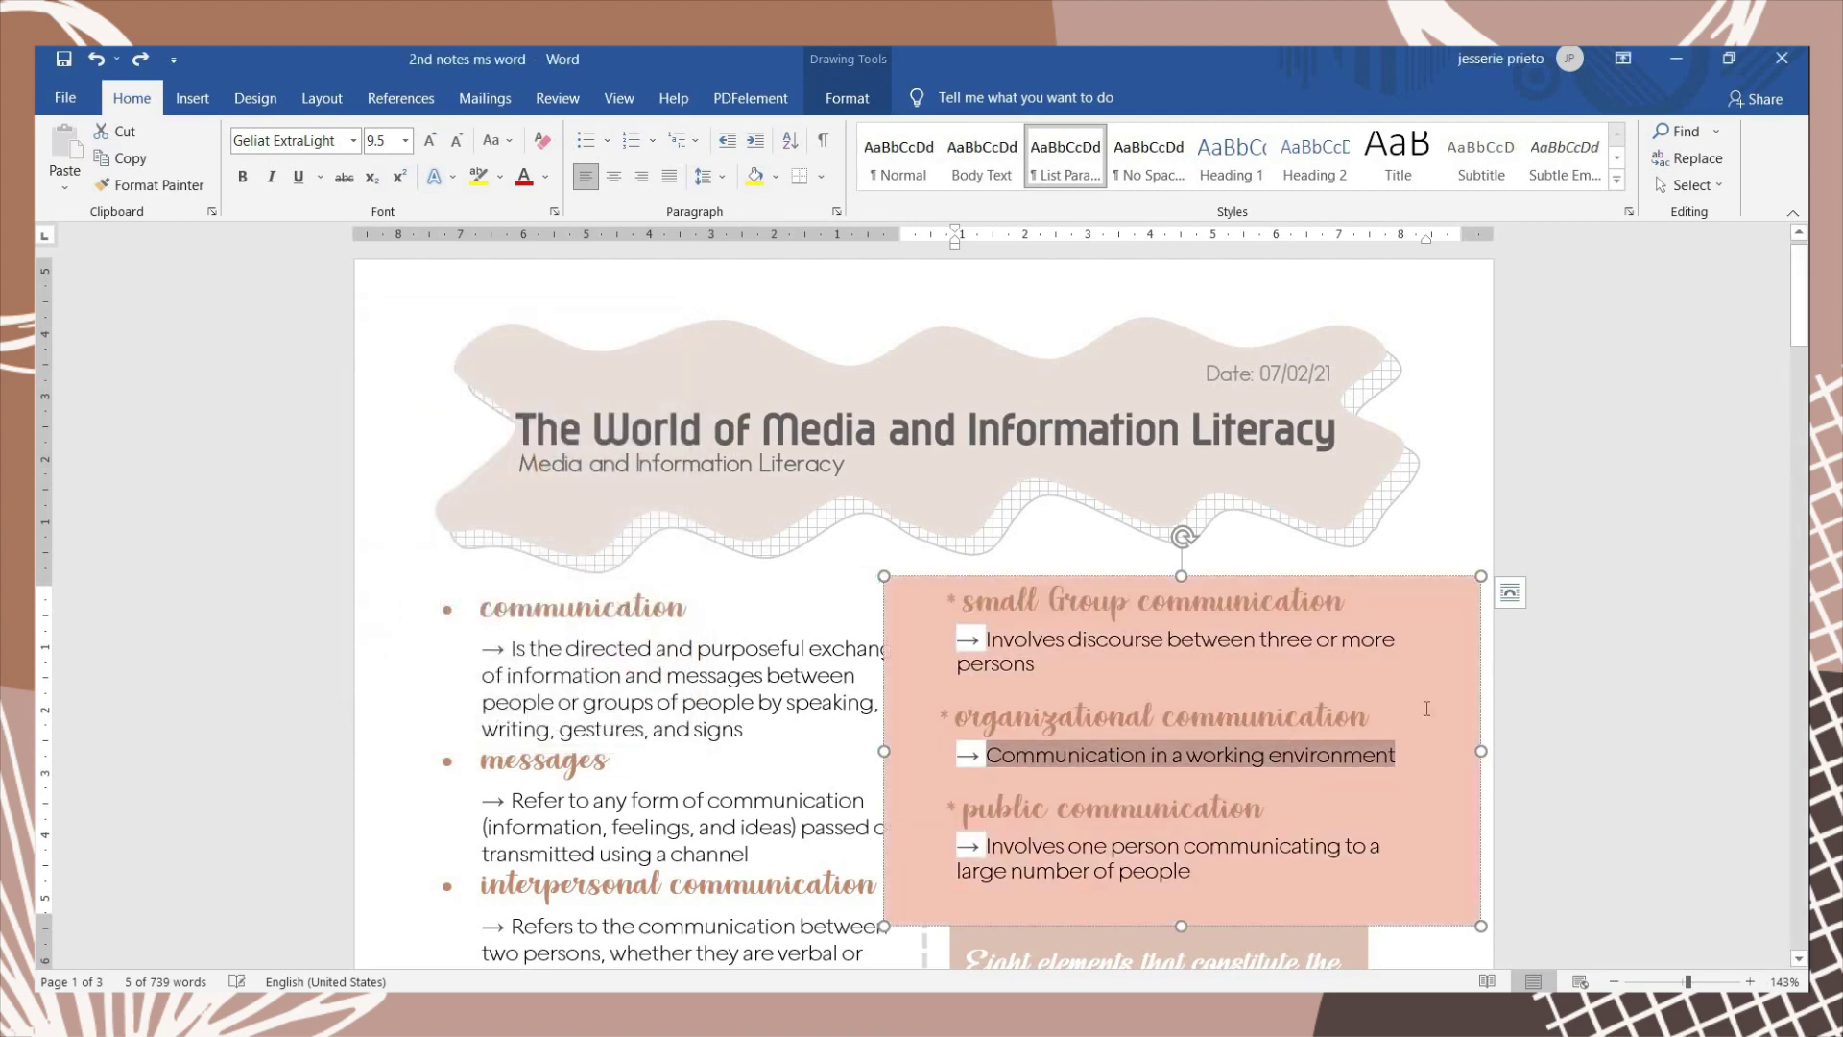
click(1495, 553)
key(ctrl+z)
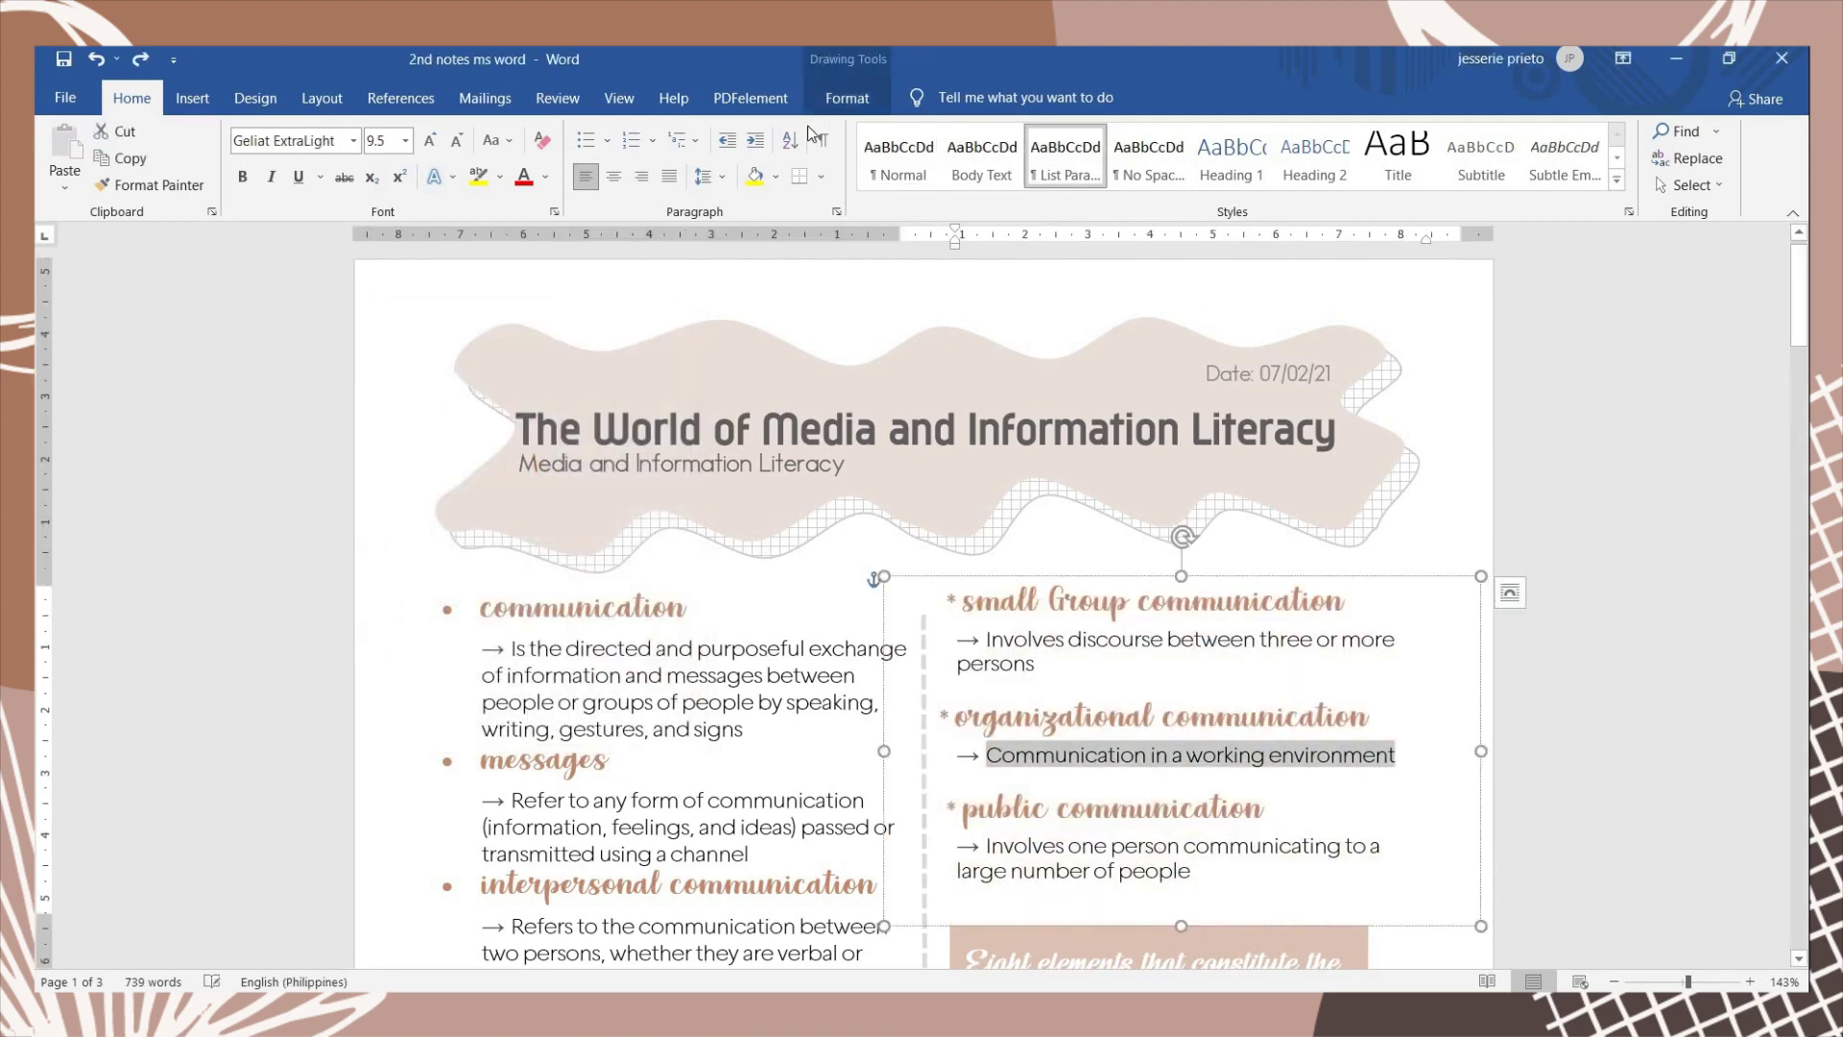
Shade the working-environment line pink; try shading the 'Involves one person' paragraph, then undo
click(777, 178)
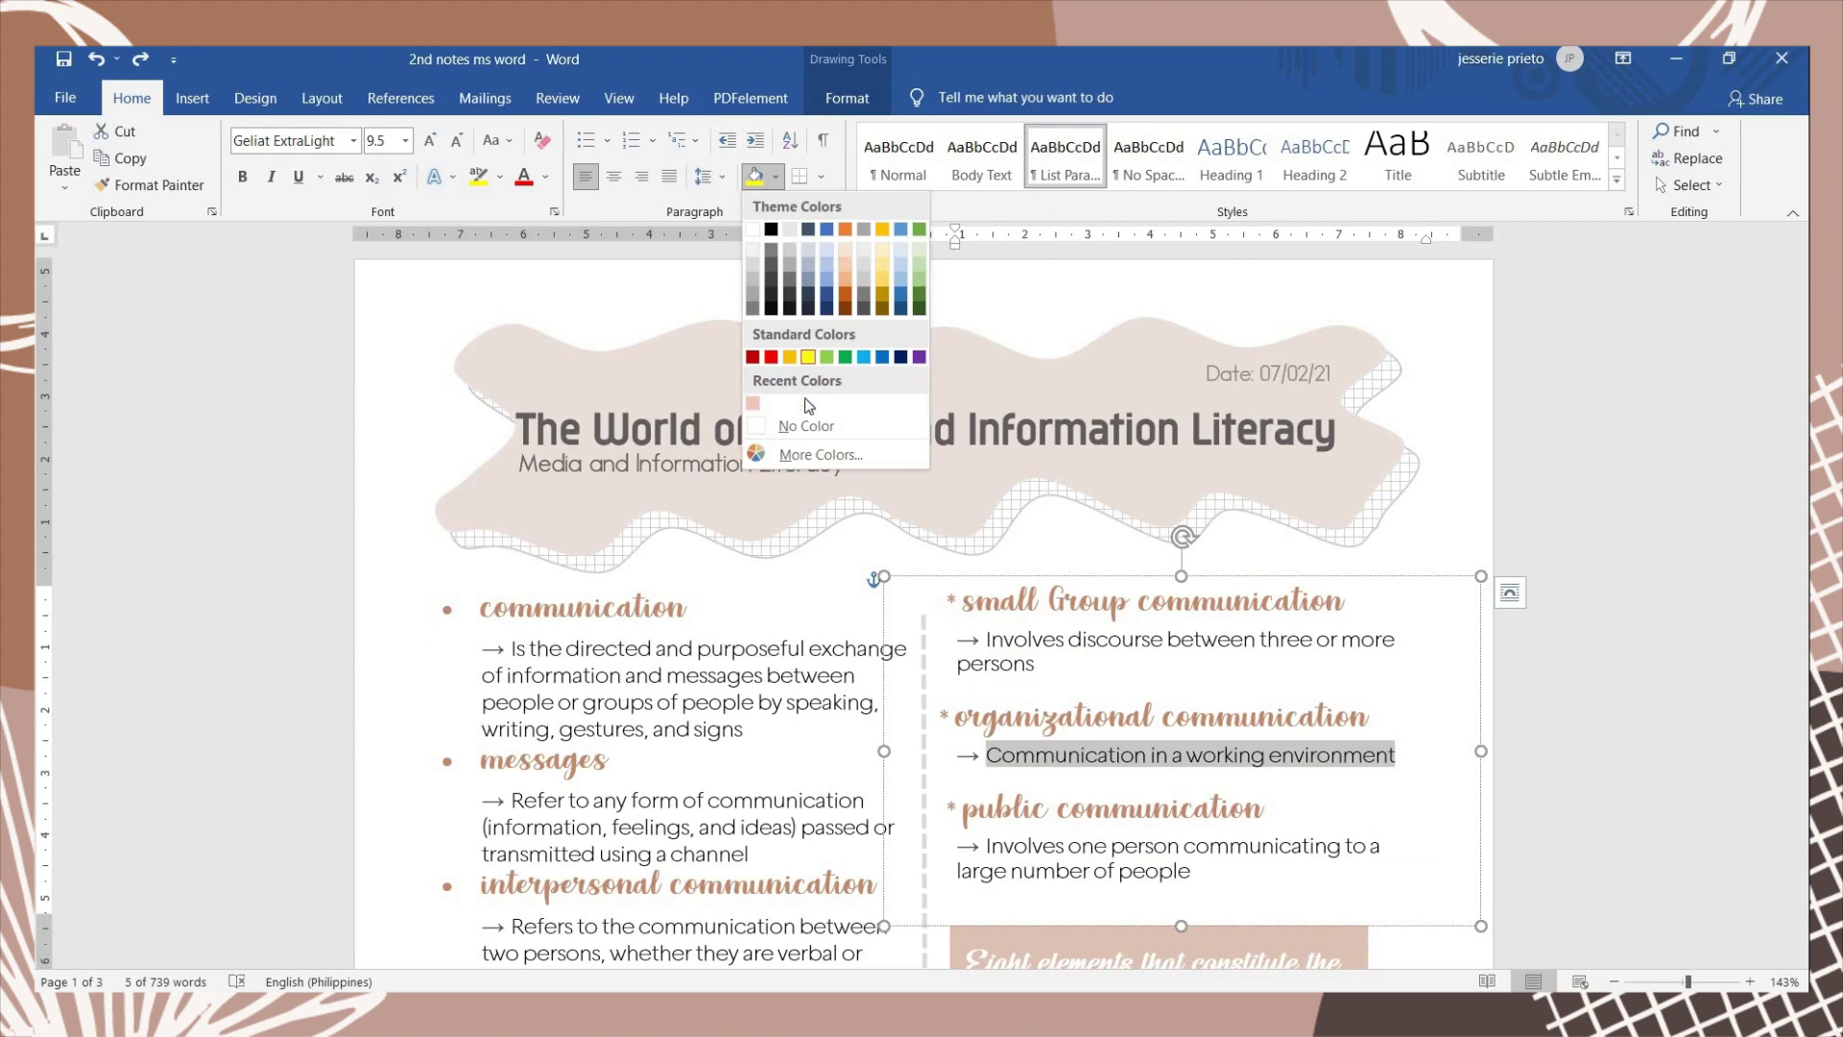
click(752, 403)
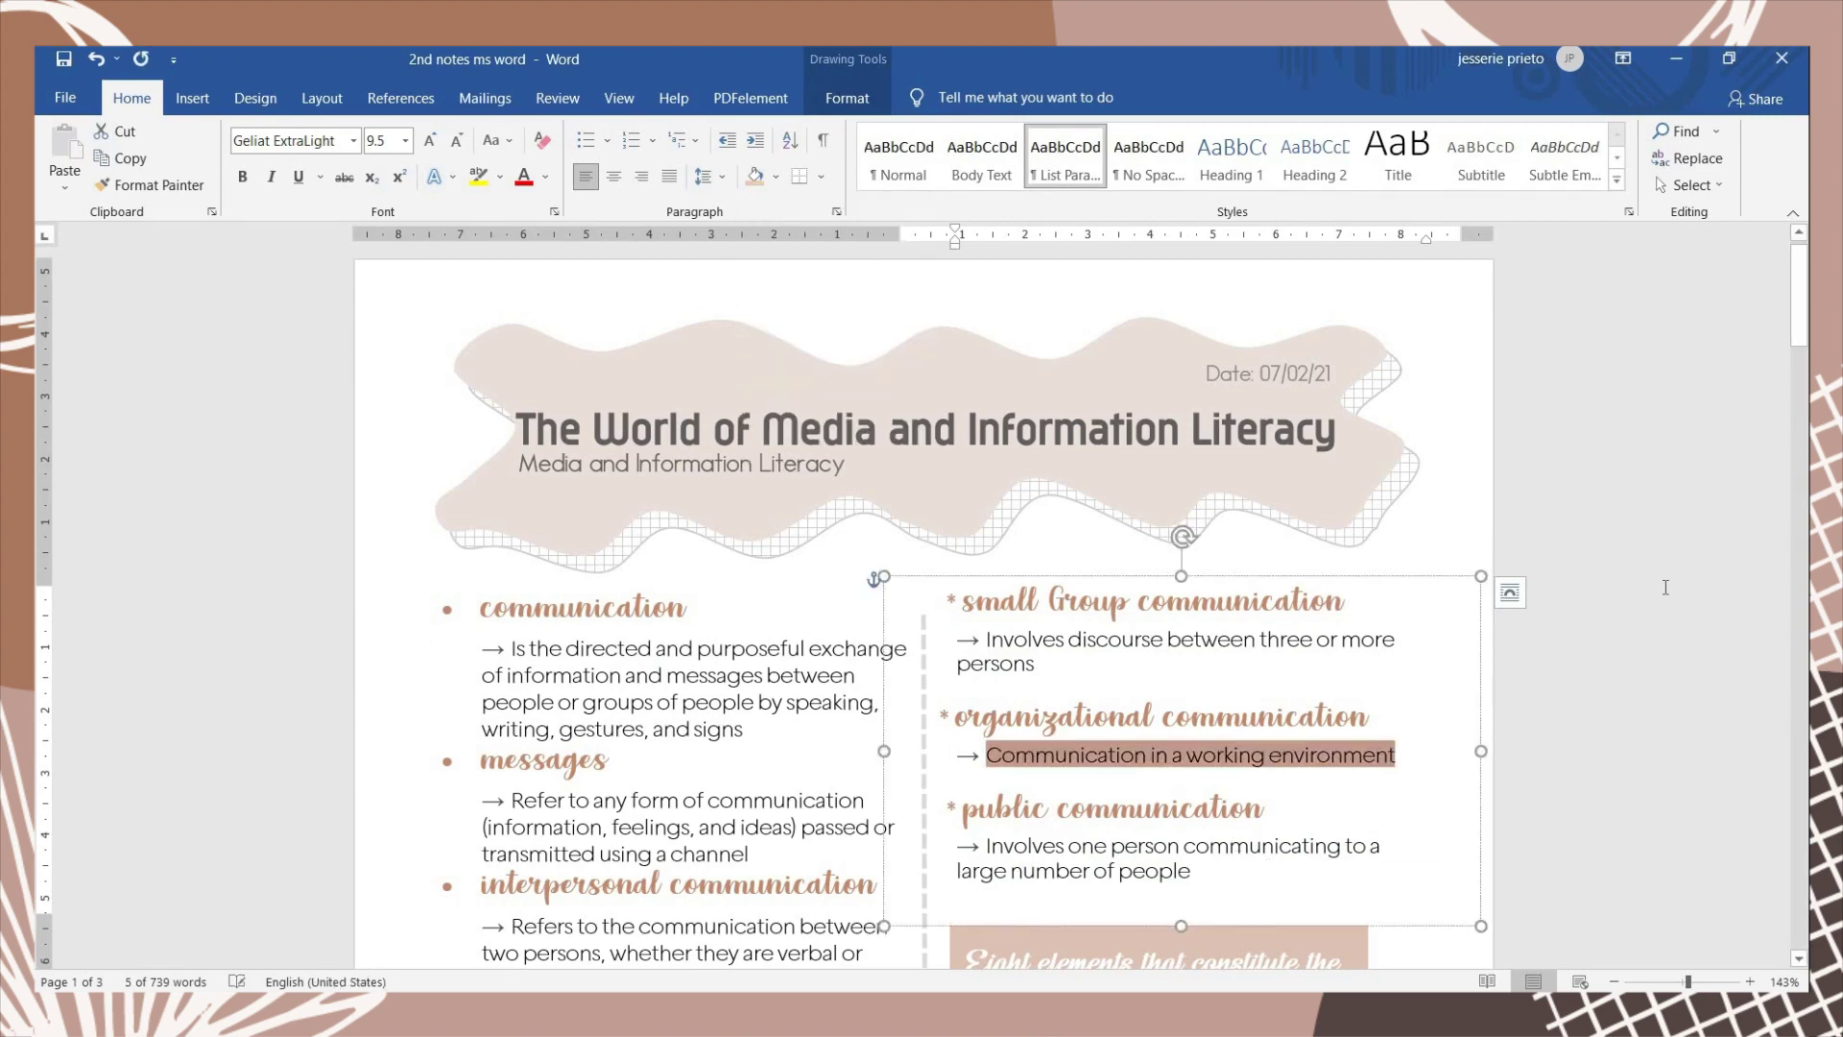
scroll(981, 756, down, 1)
click(981, 755)
mouse_move(1000, 774)
mouse_down()
mouse_move(1382, 796)
mouse_move(1383, 772)
mouse_move(1385, 799)
mouse_move(1394, 769)
mouse_move(1403, 799)
mouse_up()
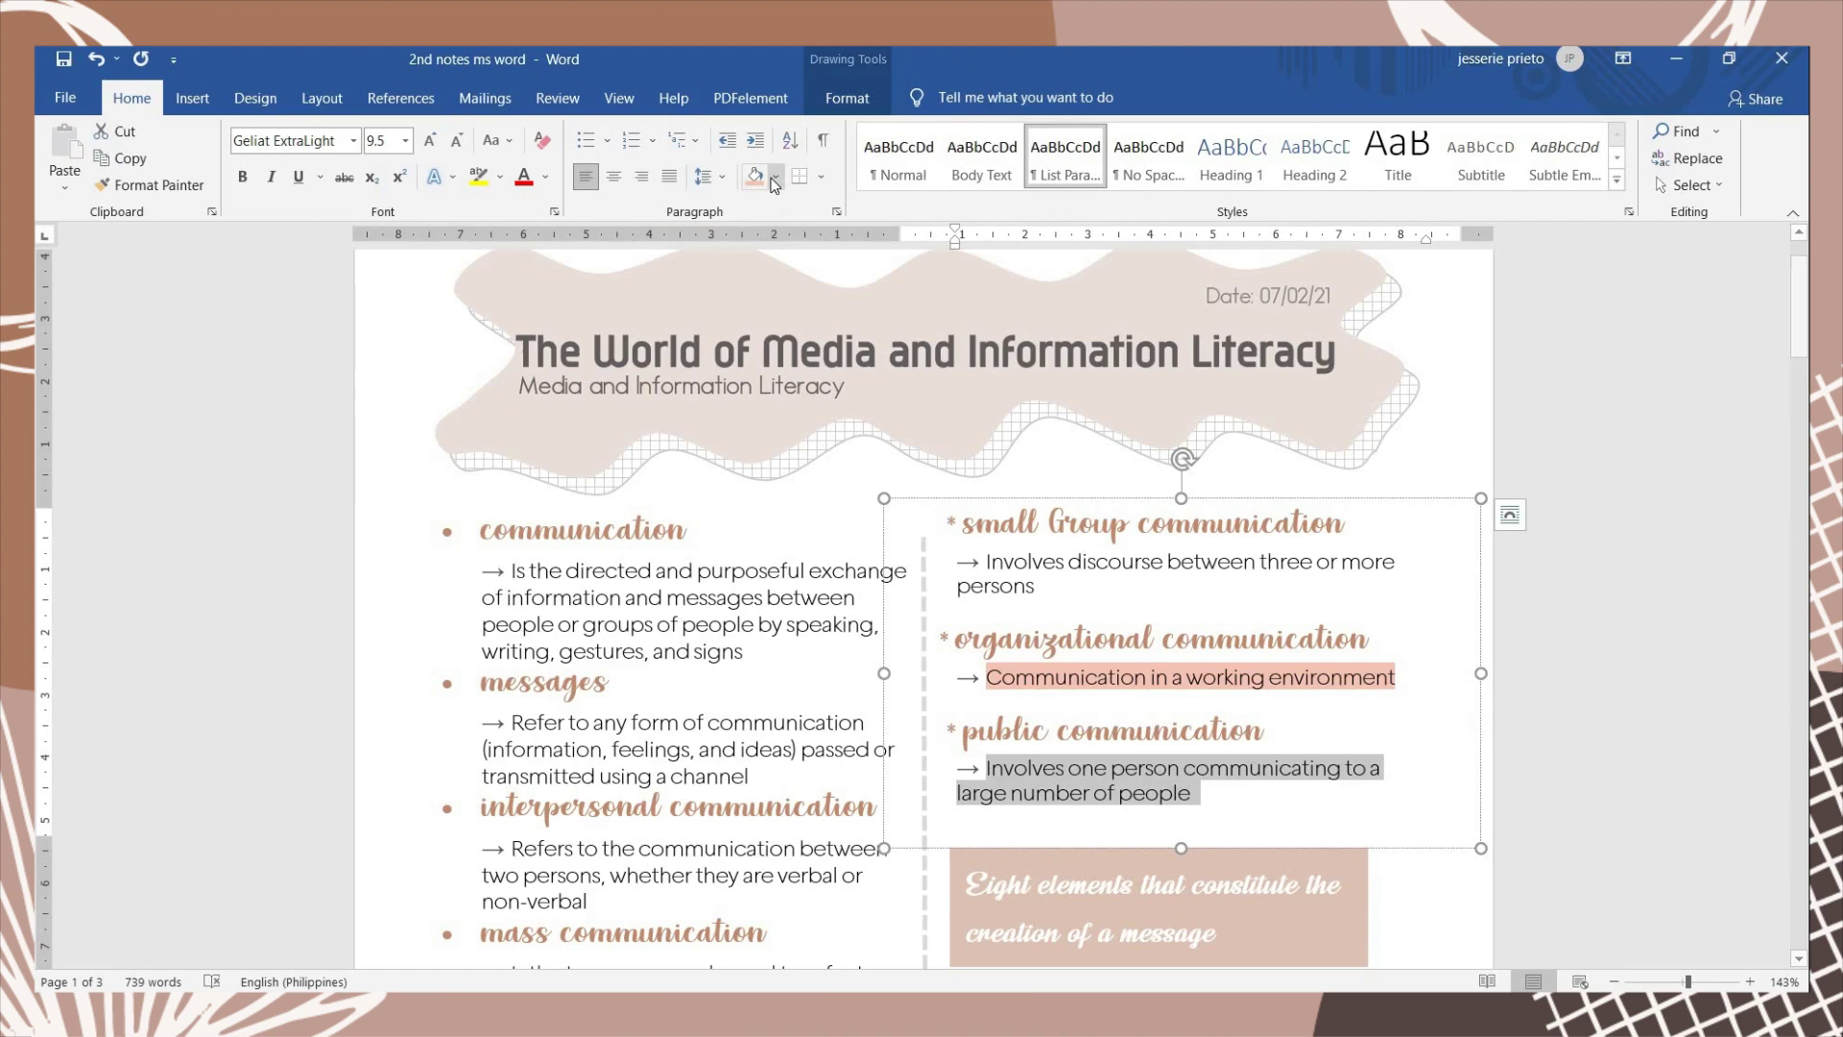
click(758, 179)
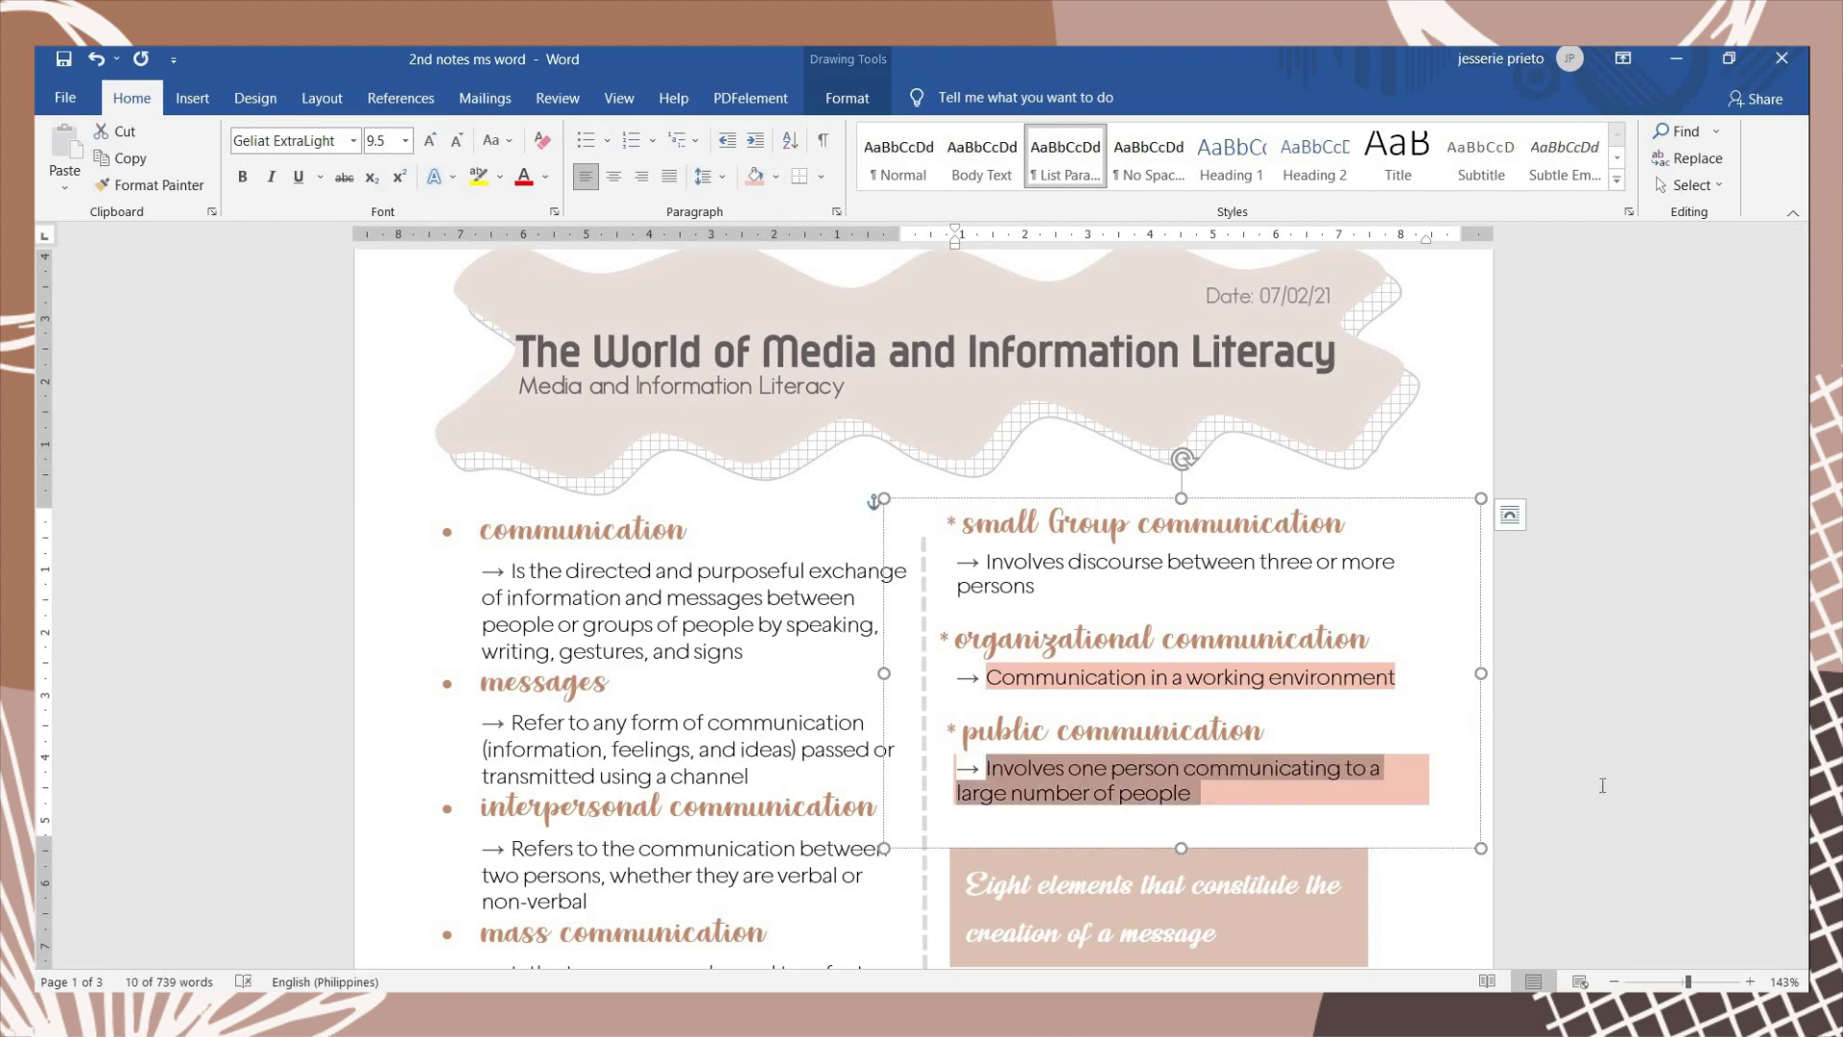
click(1401, 796)
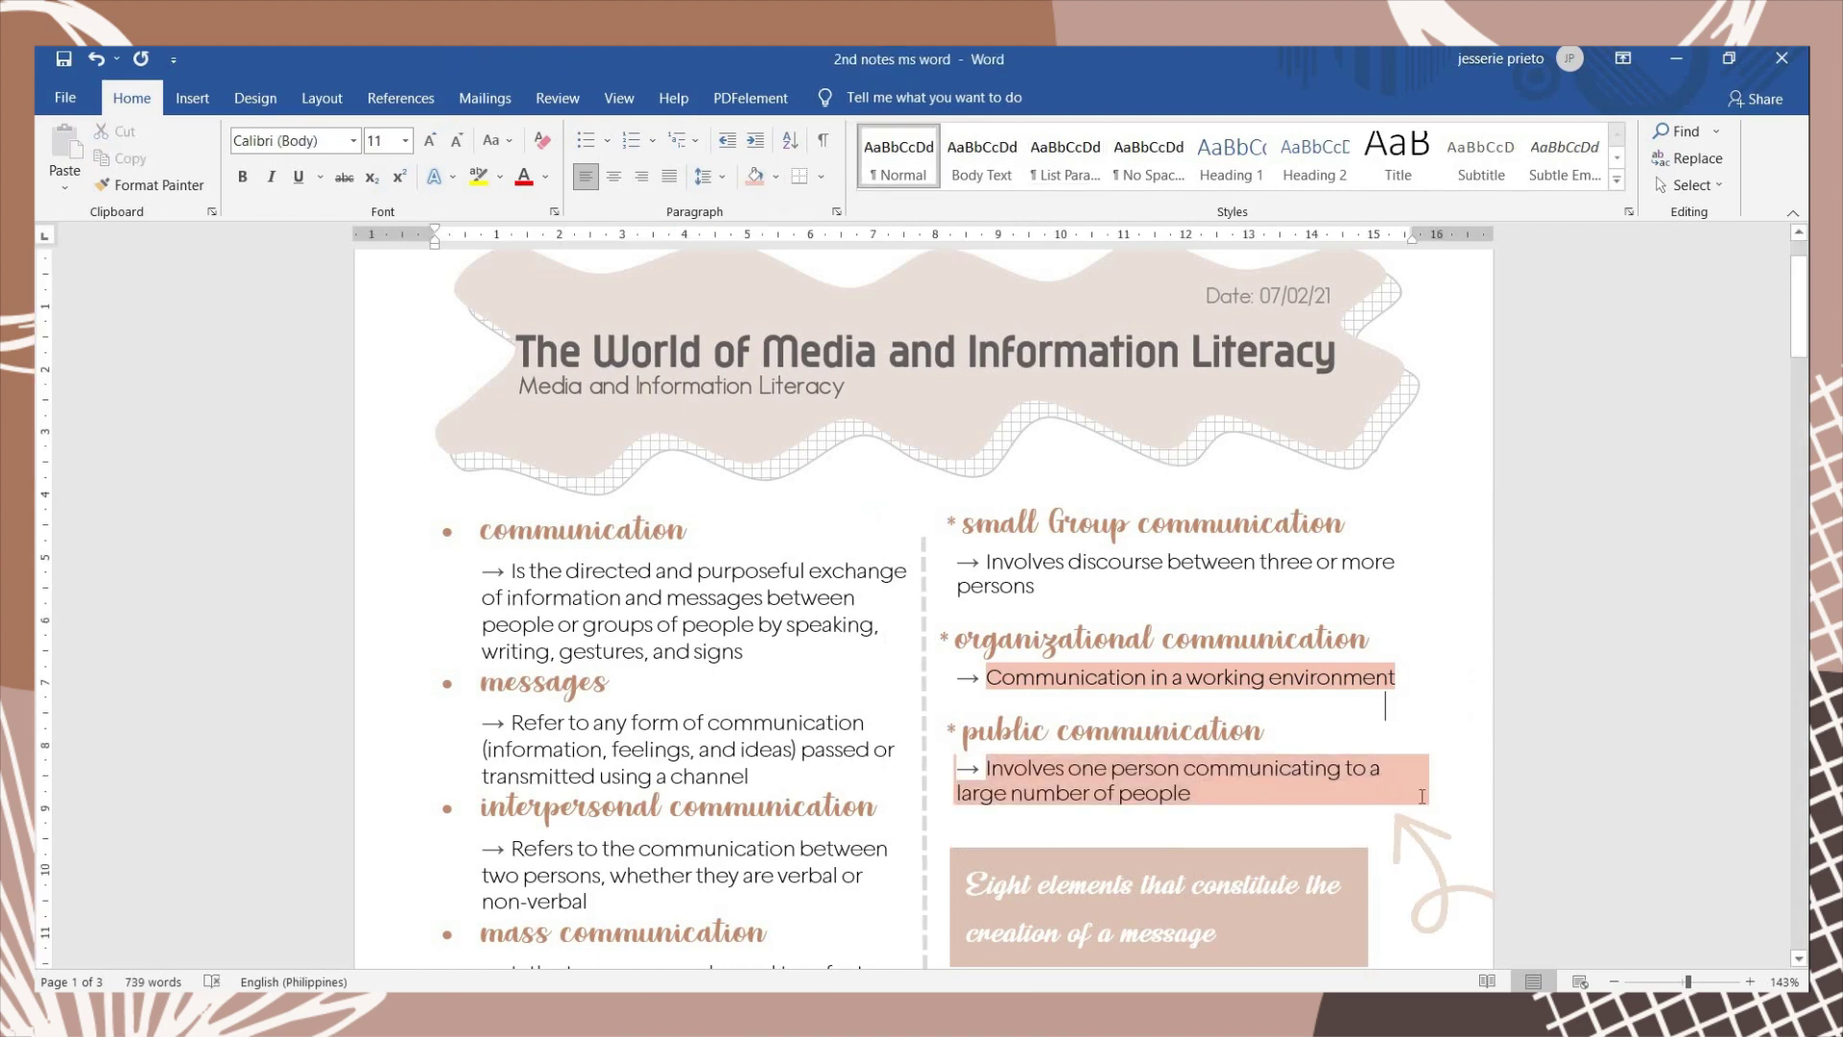
click(1281, 793)
key(ctrl+z)
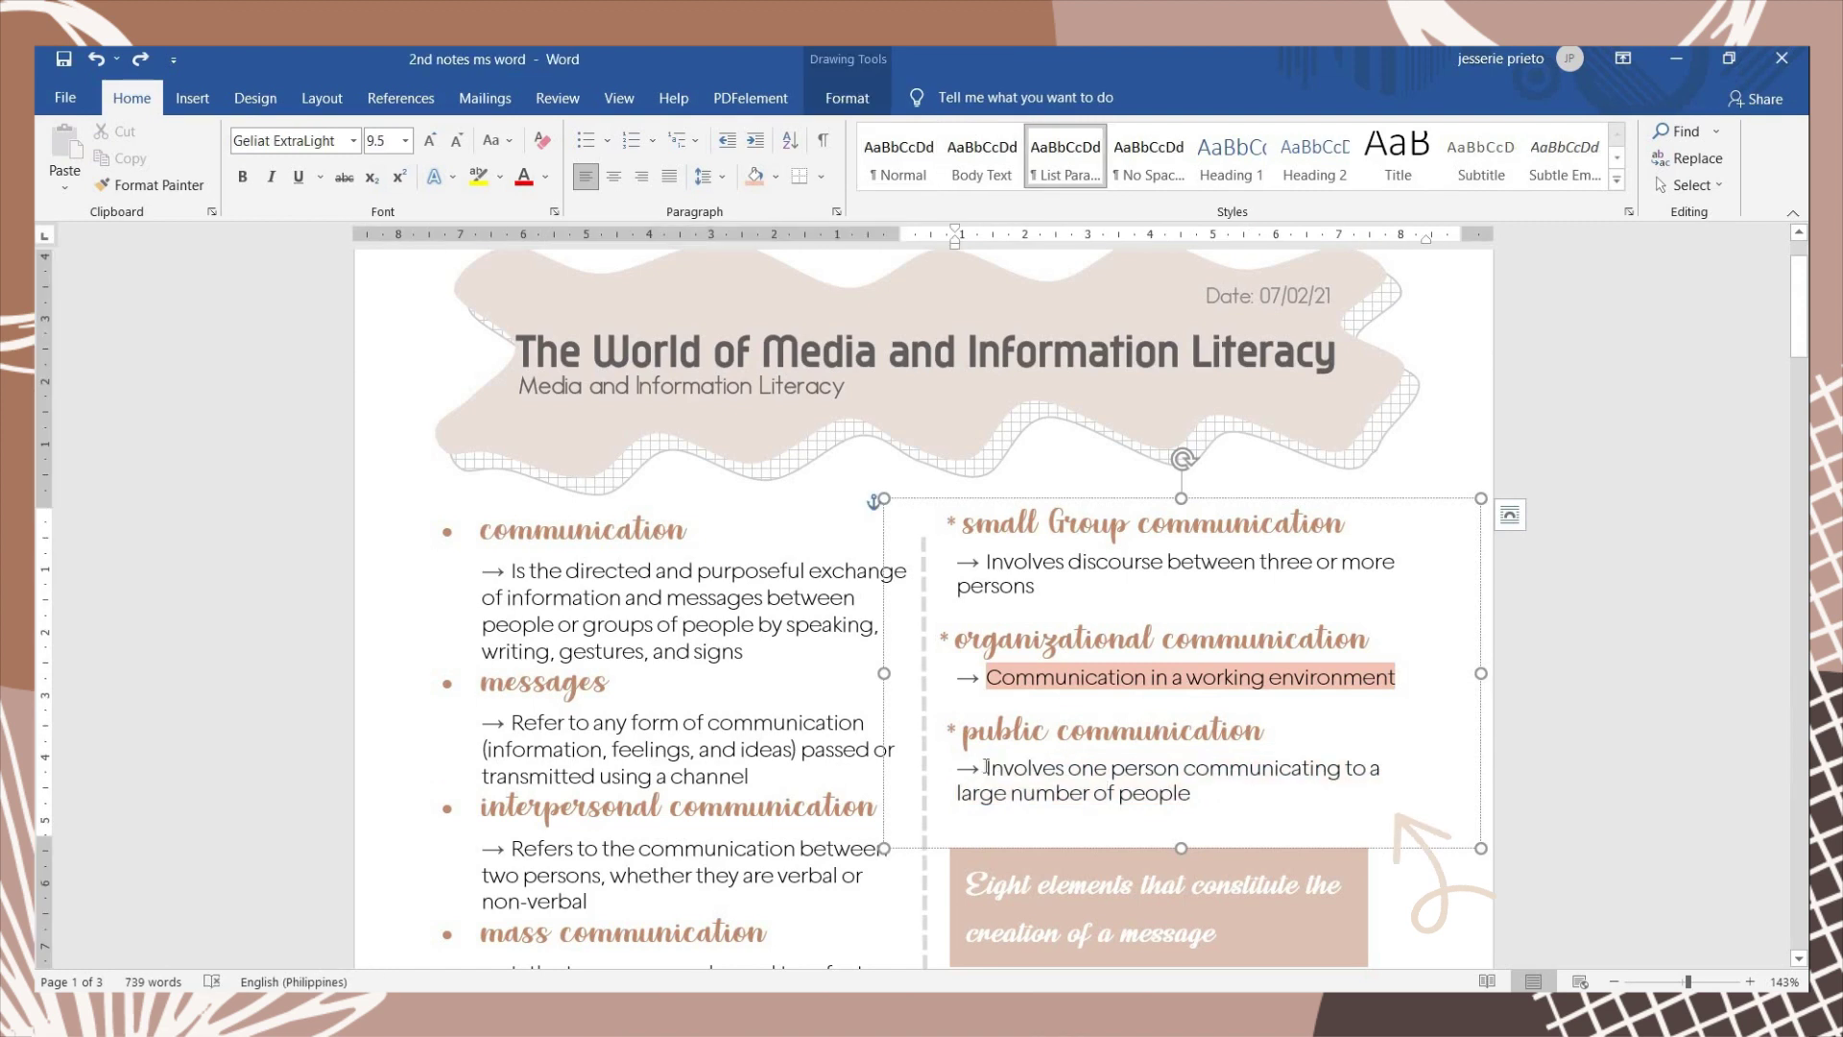
Shade 'Involves one person communicating to a' and 'large number of people' in pink
drag(984, 768, 1383, 768)
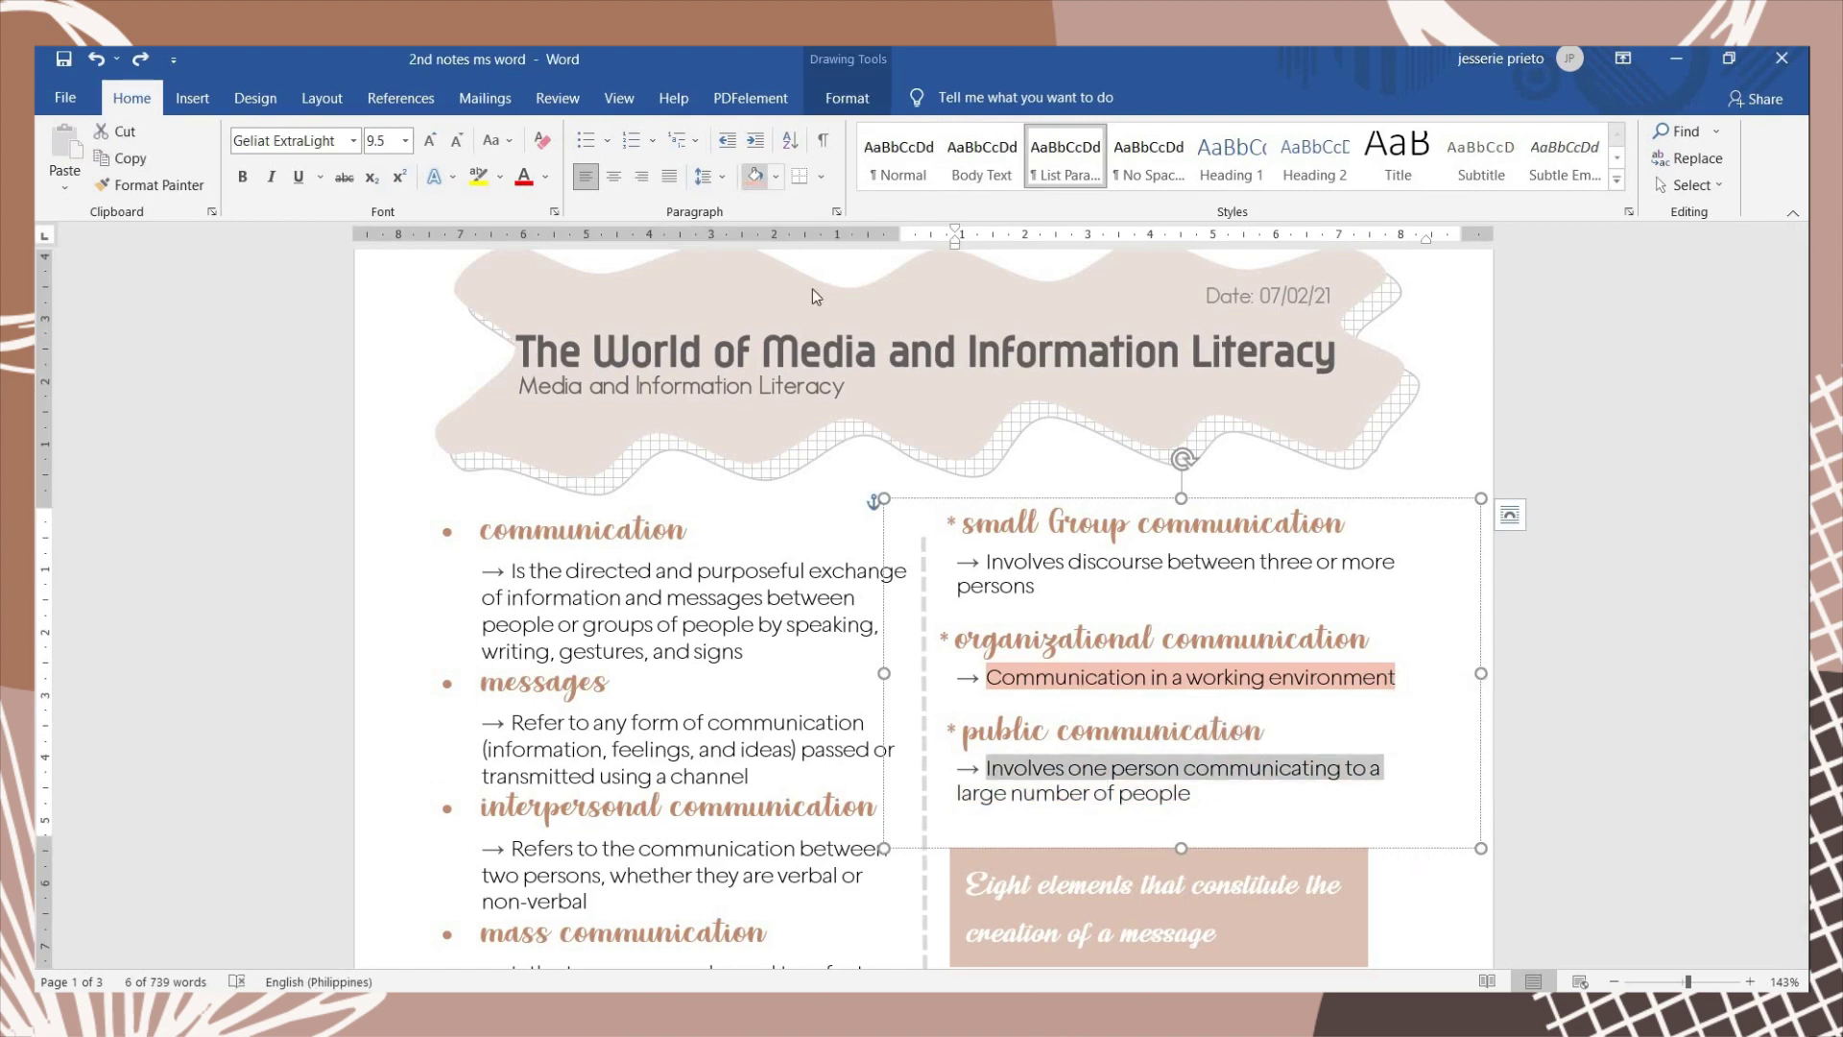
click(756, 176)
drag(957, 793, 1190, 792)
click(755, 176)
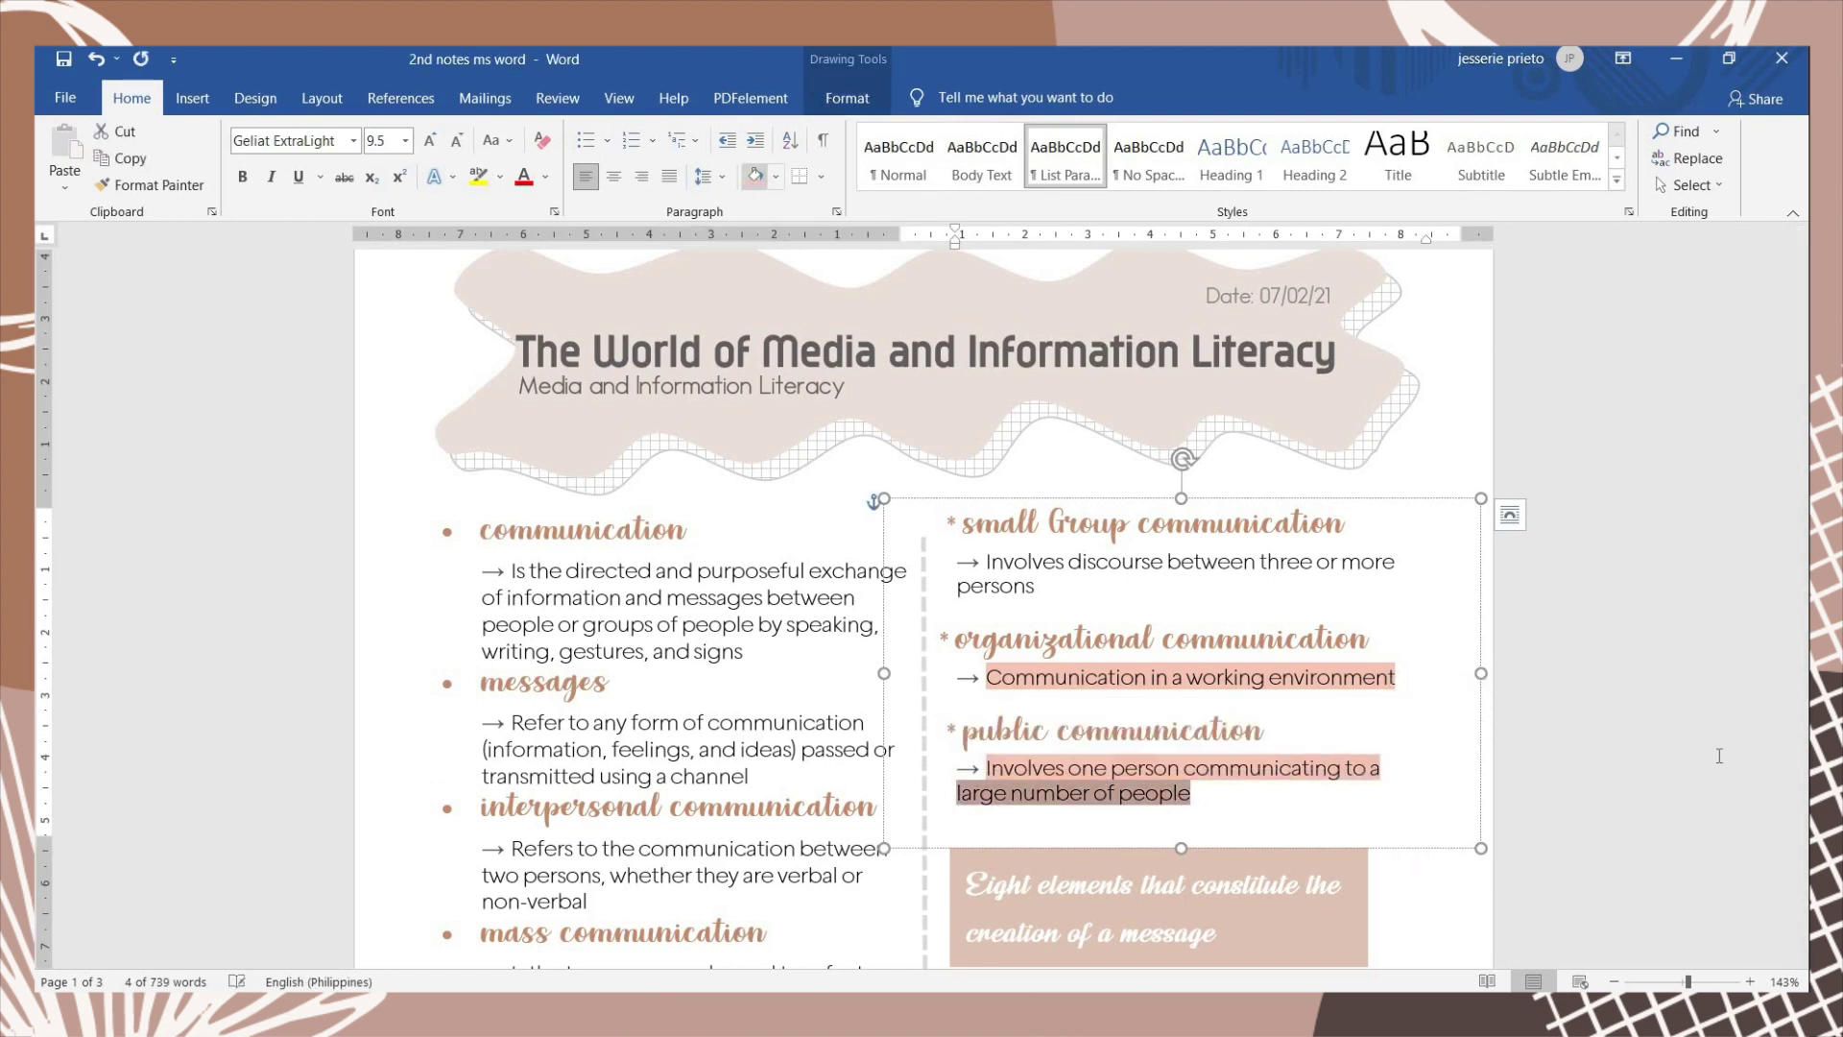
click(1385, 707)
scroll(1450, 715, up, 1)
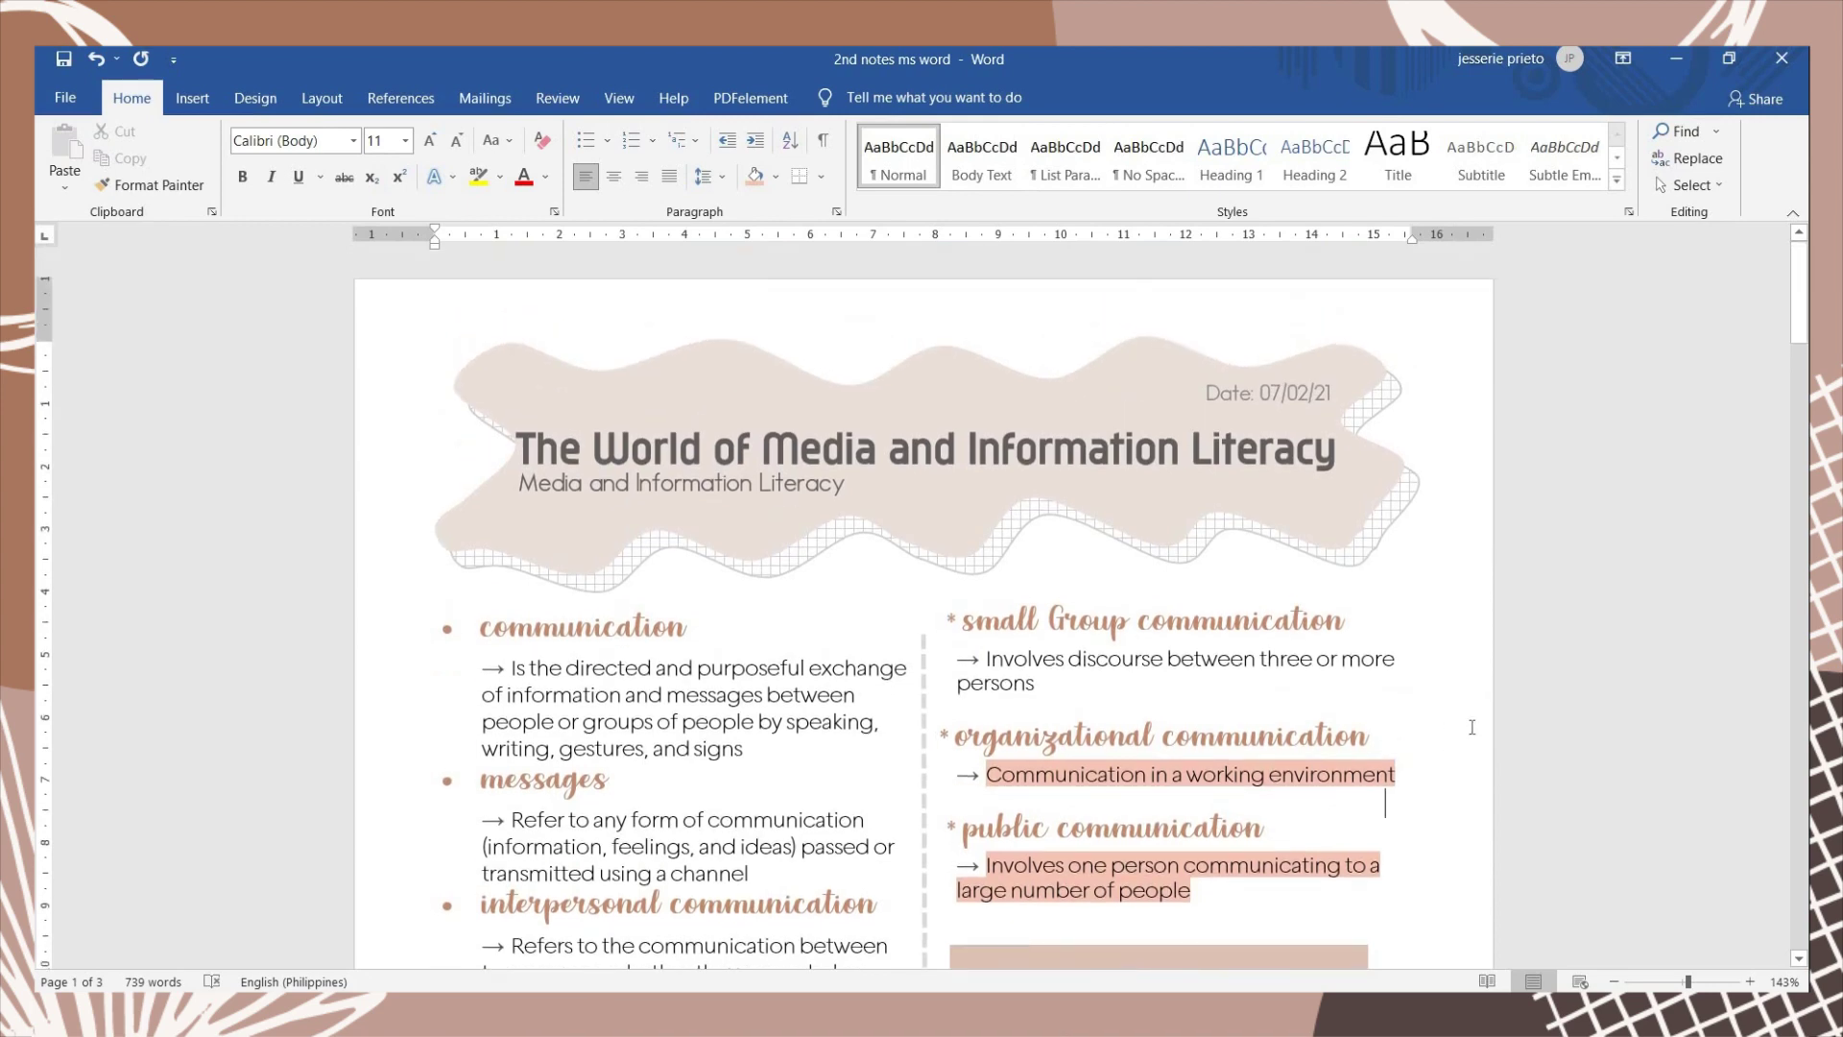
scroll(1471, 727, down, 4)
Shade 'refer to' and 'communication systems that are configured' in pink
click(867, 688)
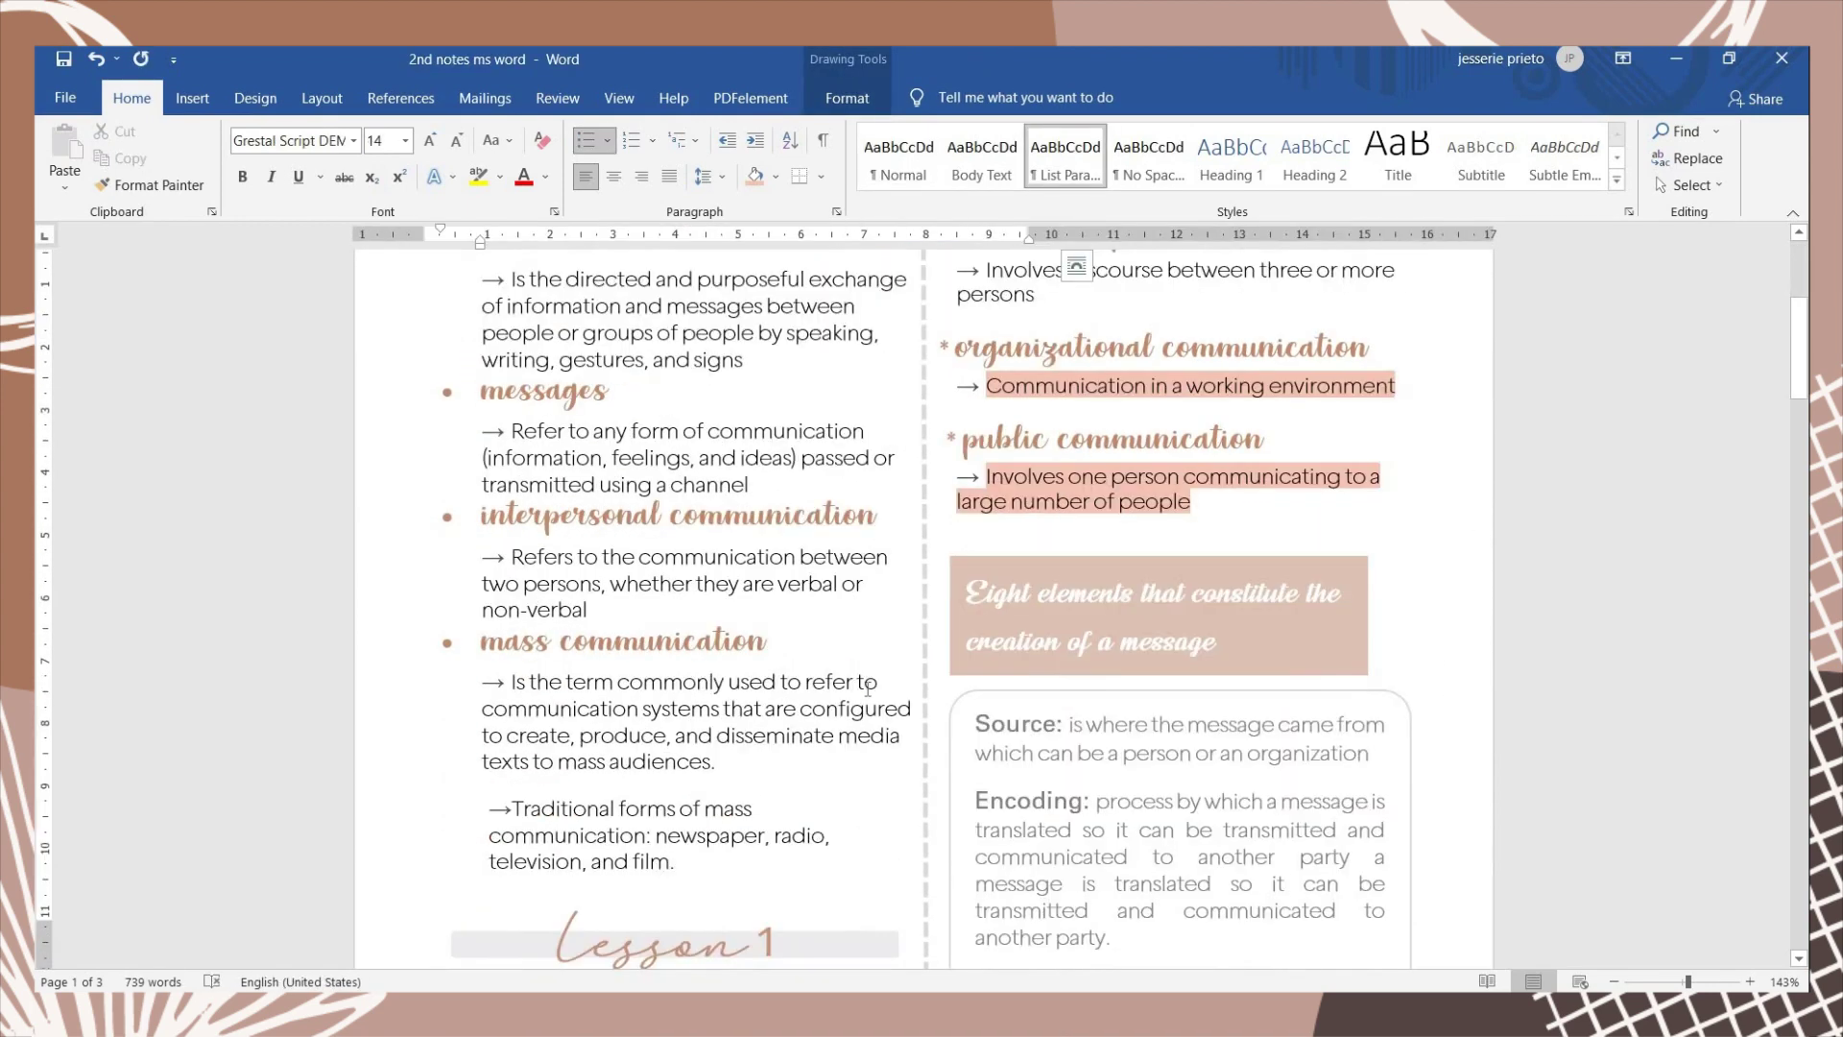
drag(883, 688, 806, 687)
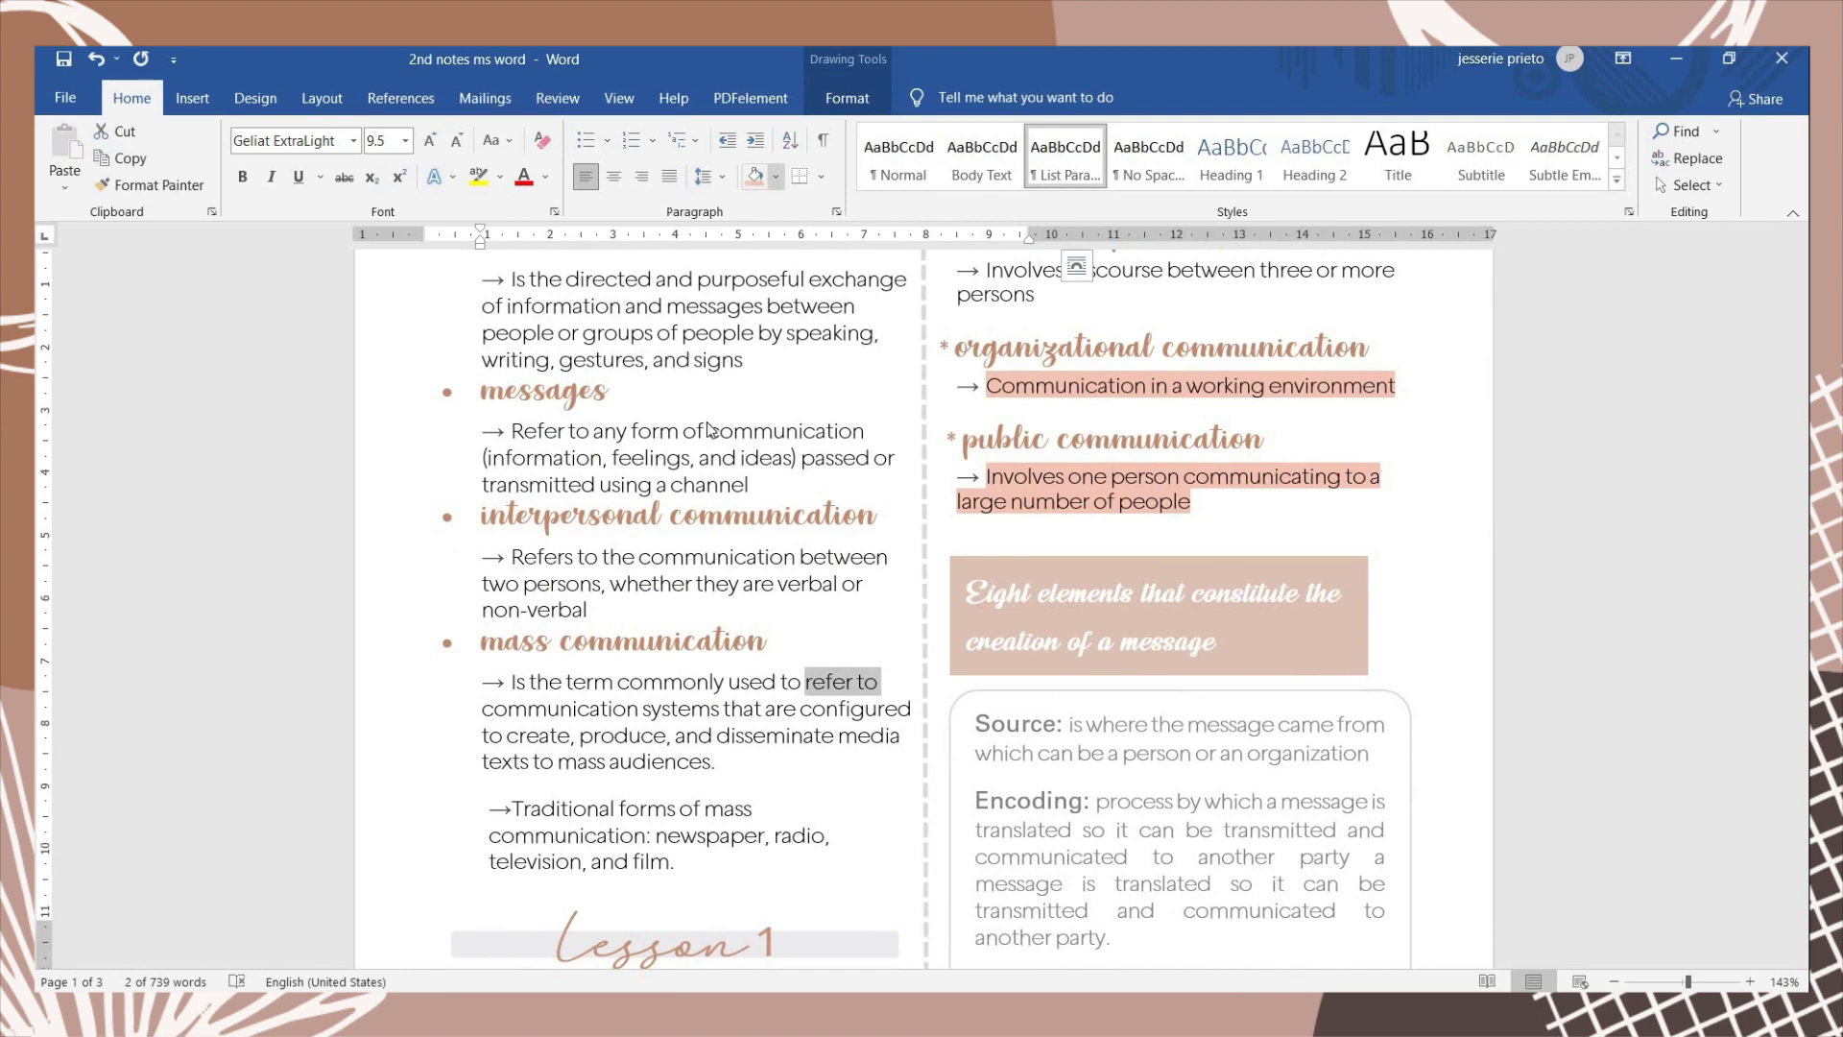
click(755, 176)
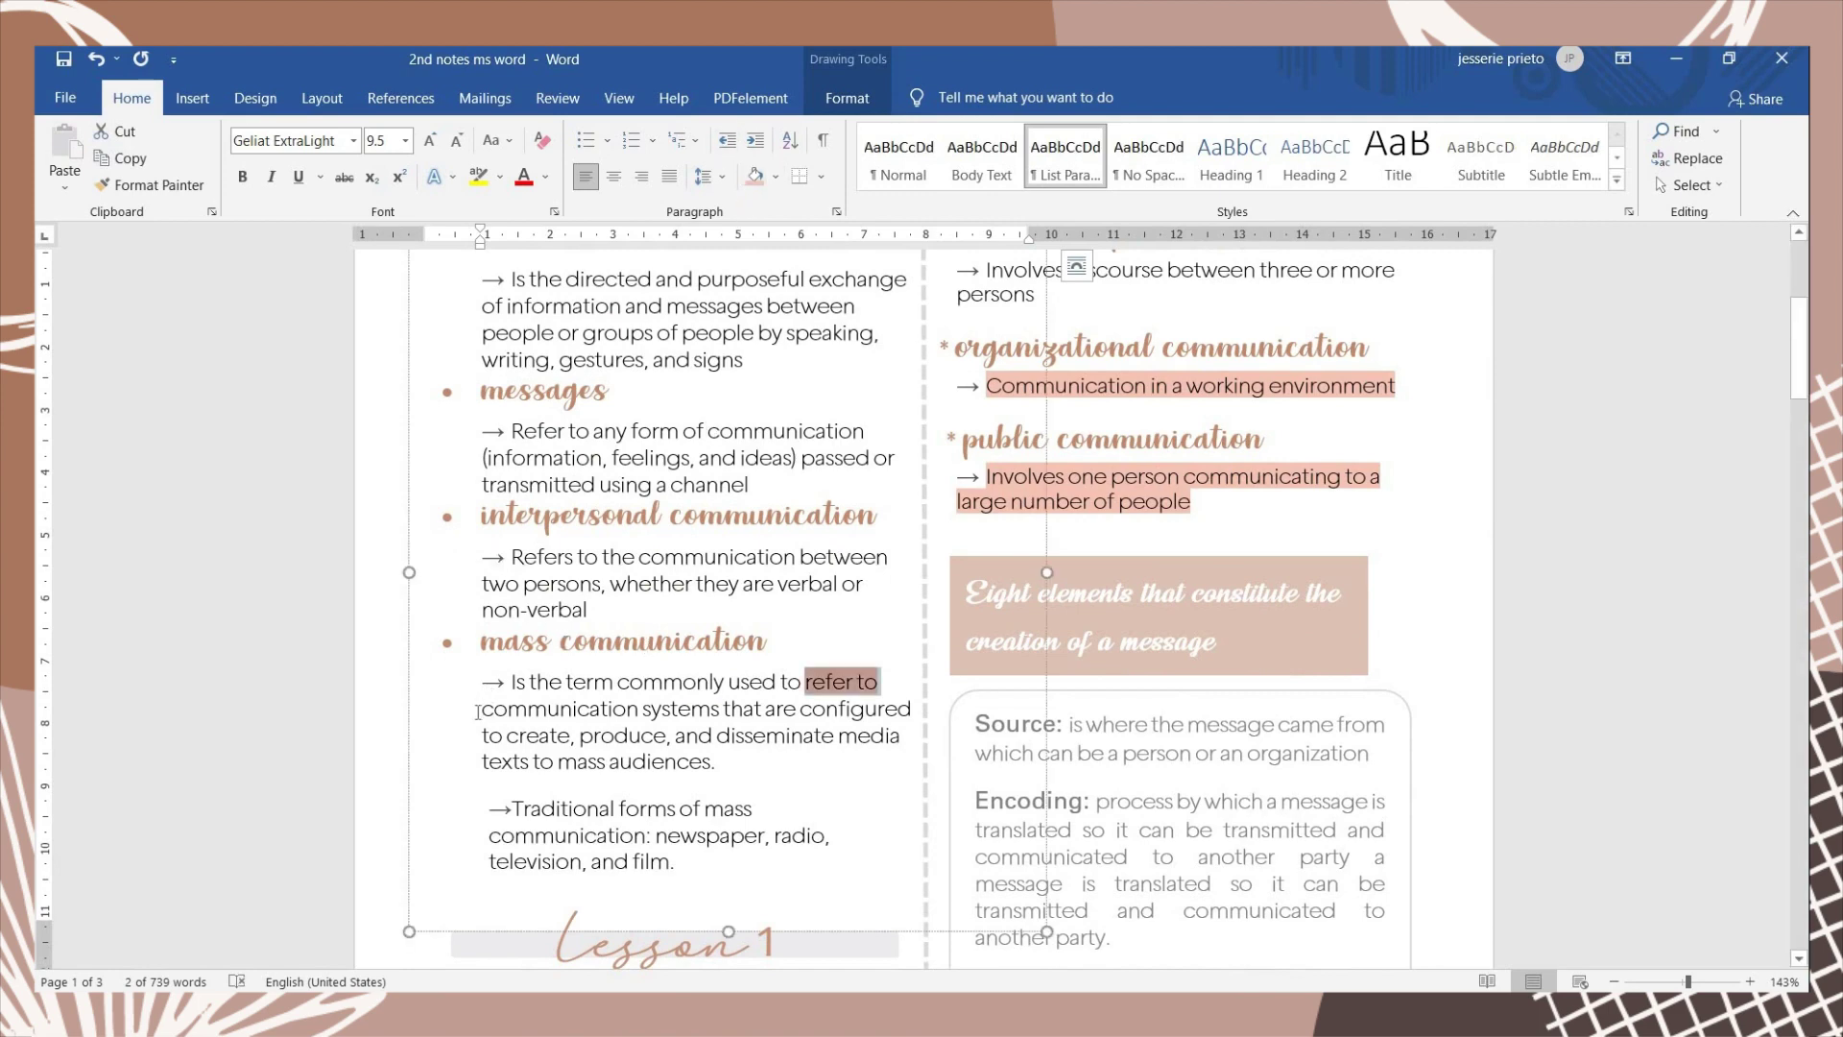
drag(477, 712, 912, 711)
click(755, 175)
click(1082, 638)
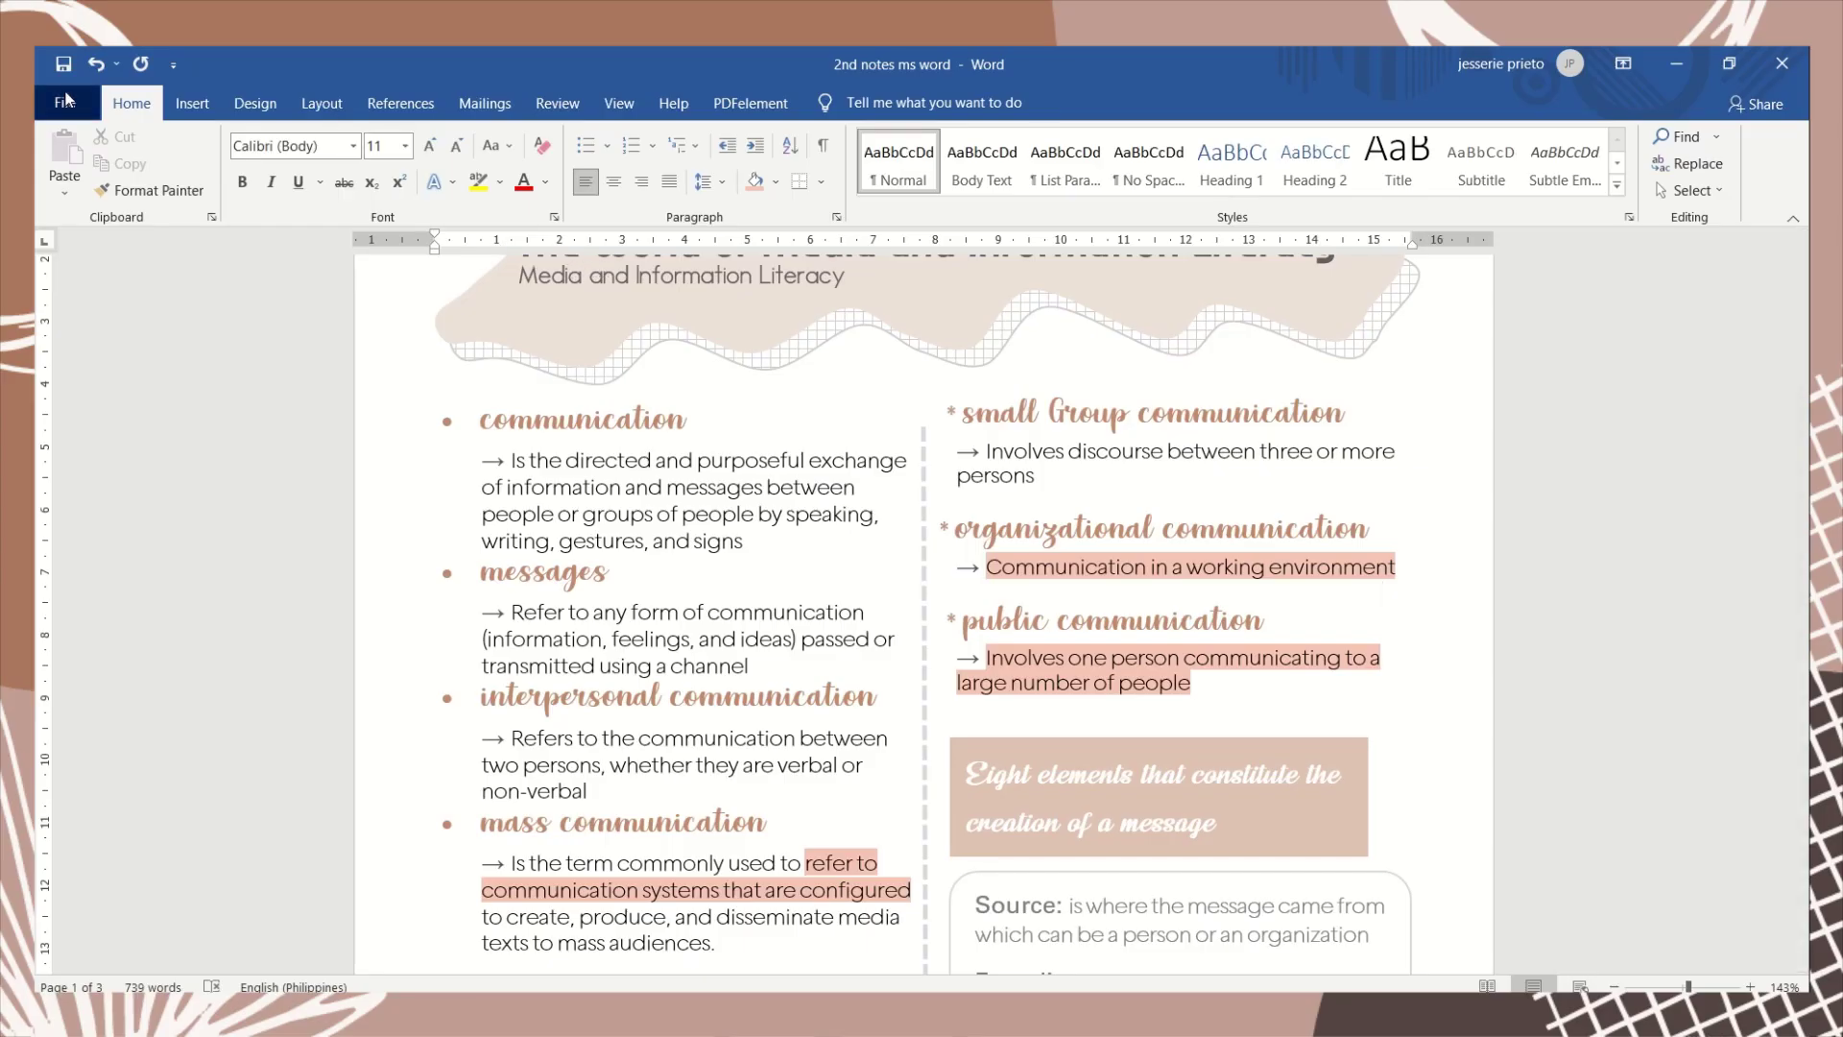
In Proofing AutoCorrect options, add an entry replacing the author's initials with their full name
click(65, 99)
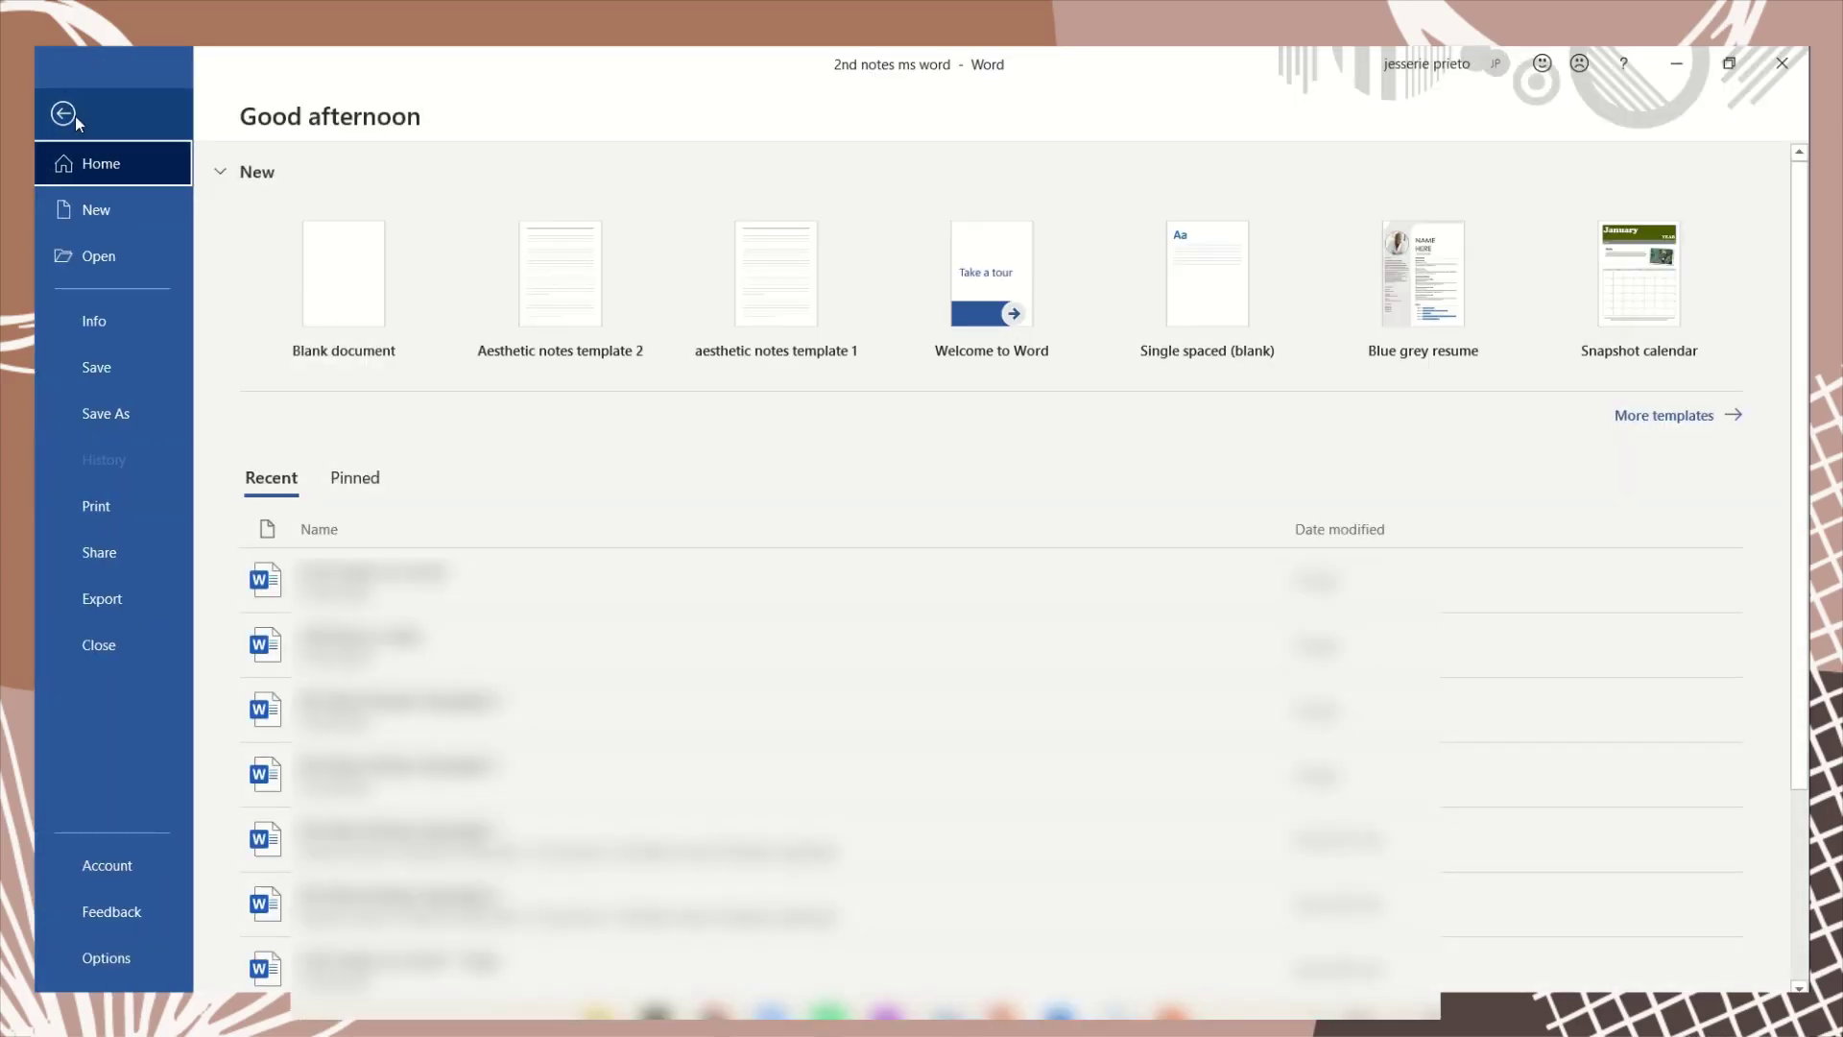
click(140, 958)
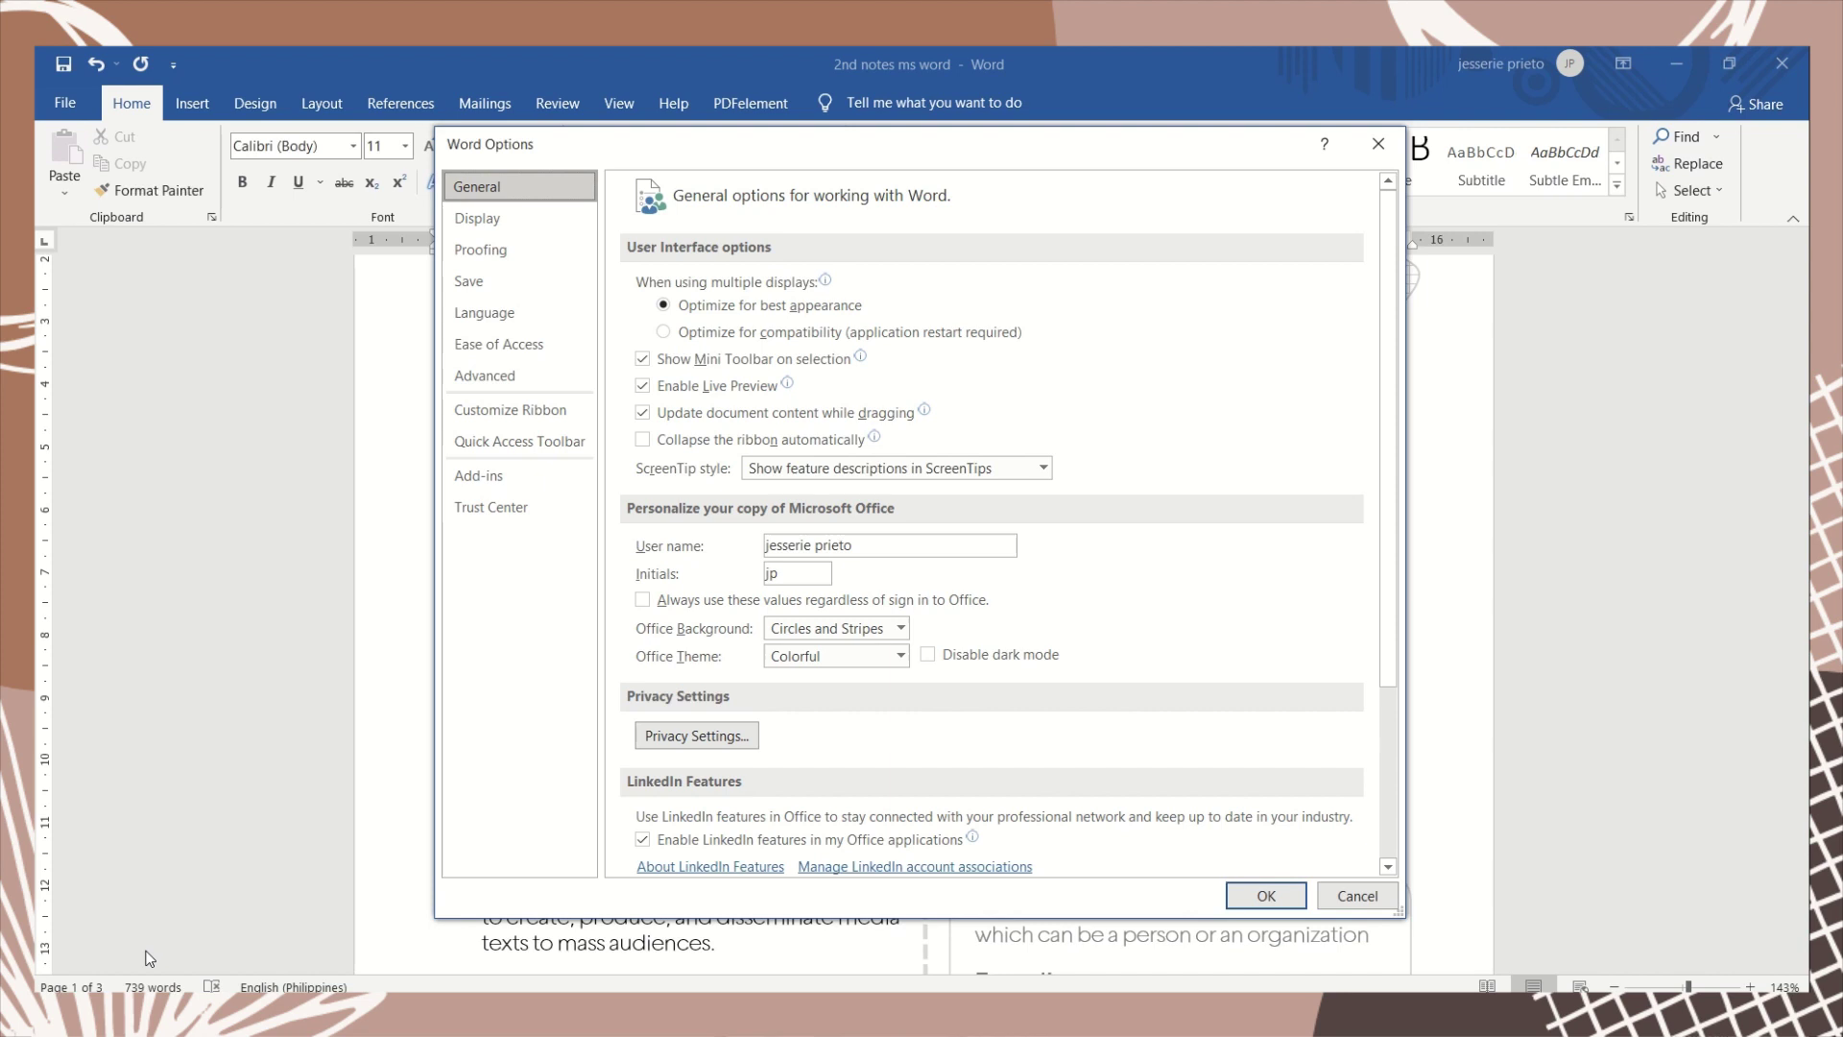
click(501, 255)
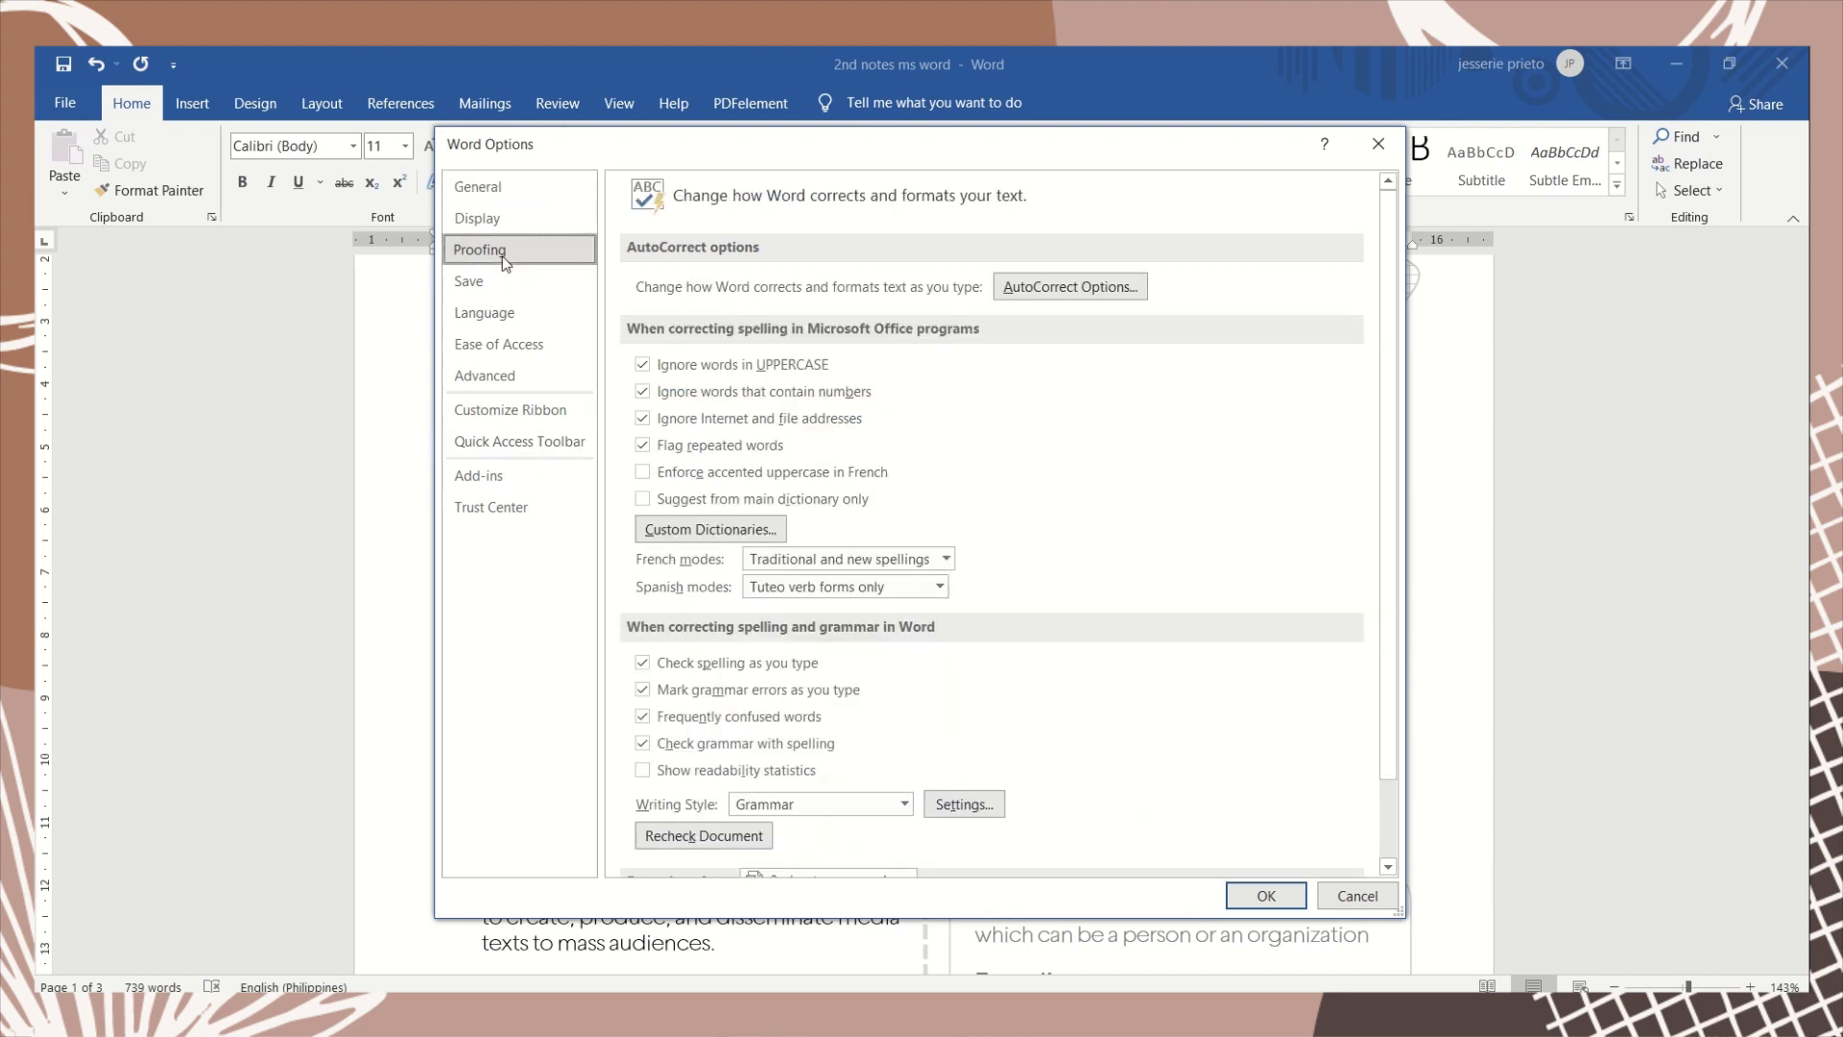
click(1073, 292)
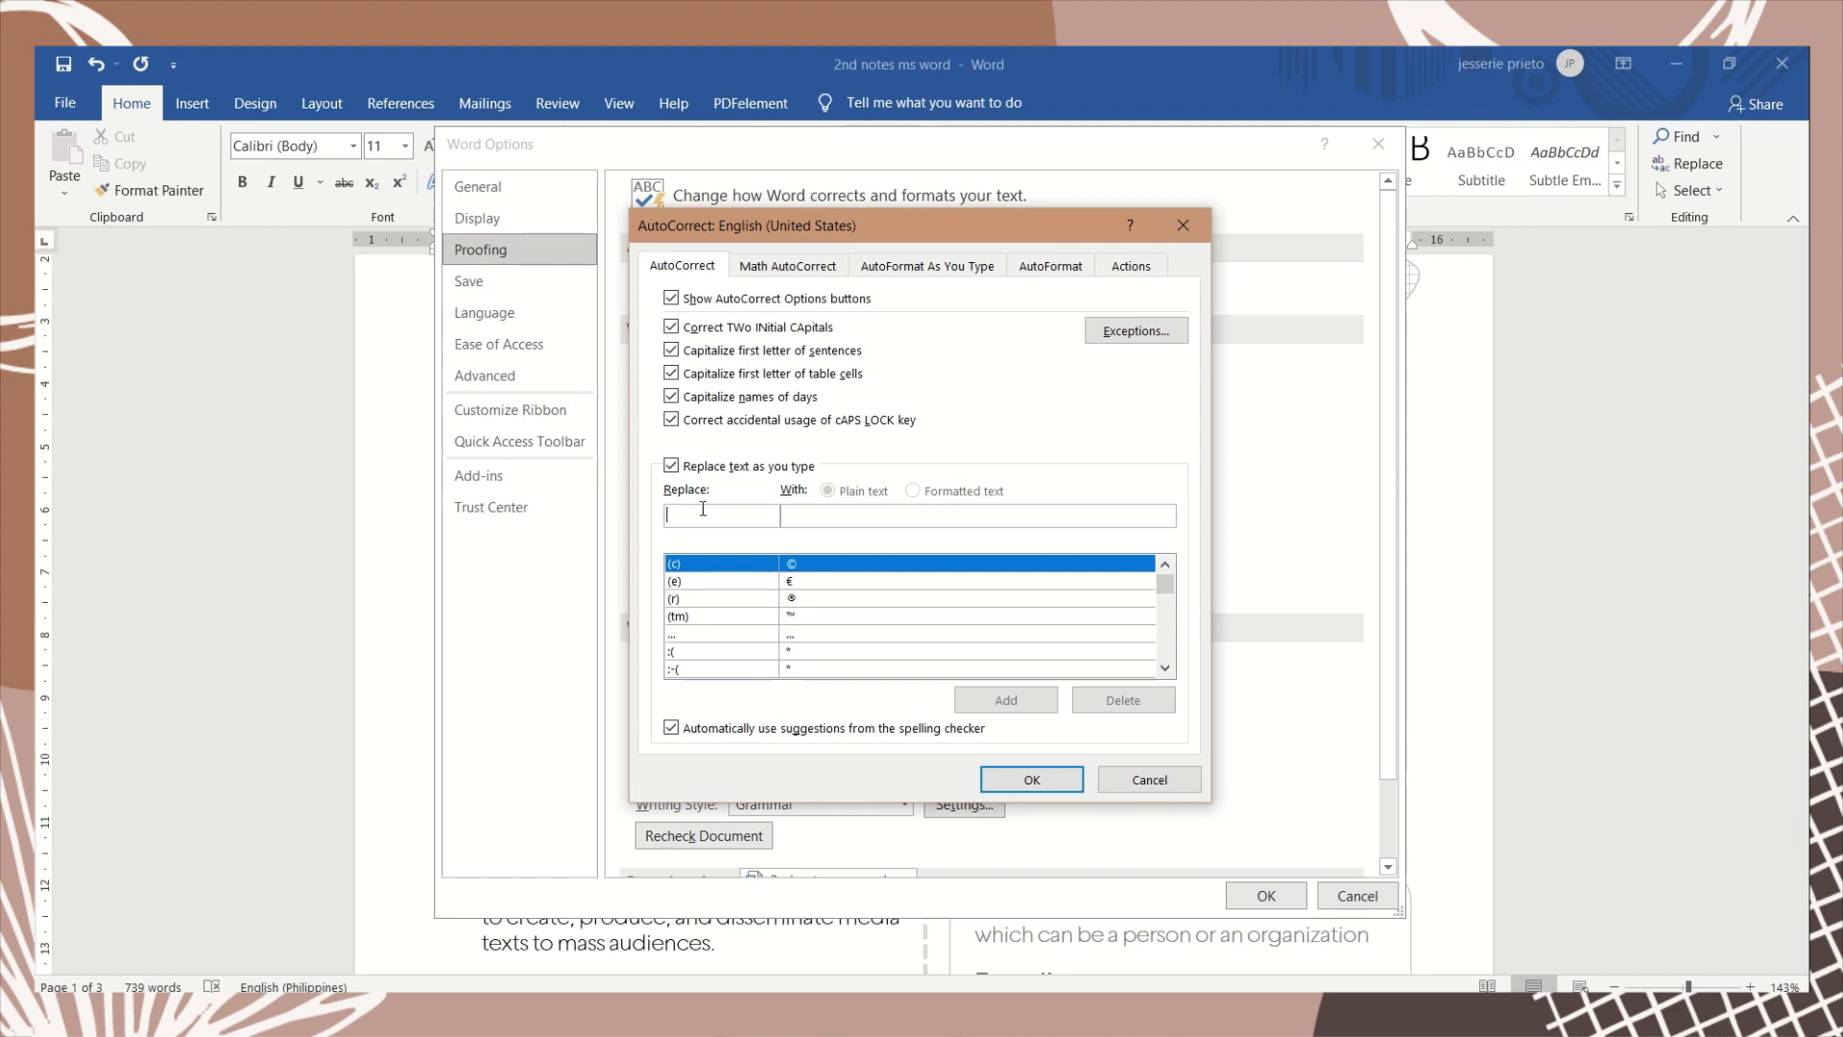
text(jp)
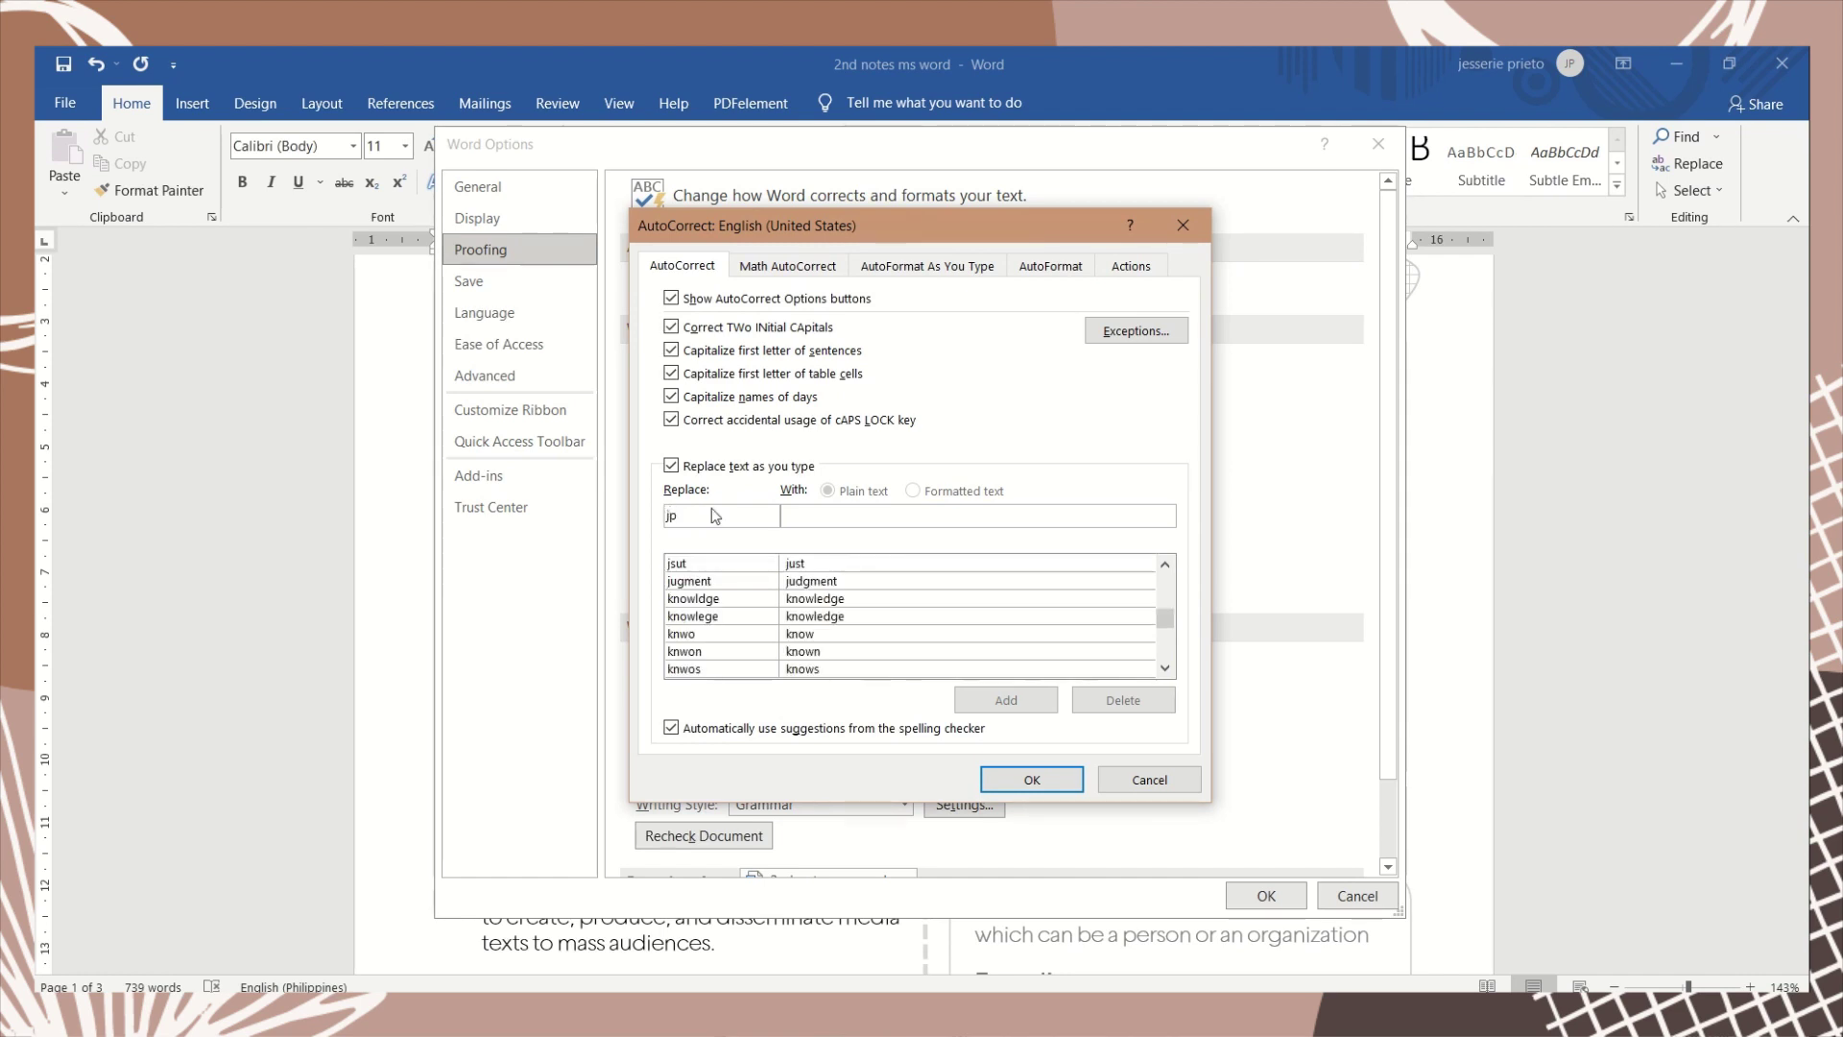
click(835, 520)
text(Jesserie Prieto)
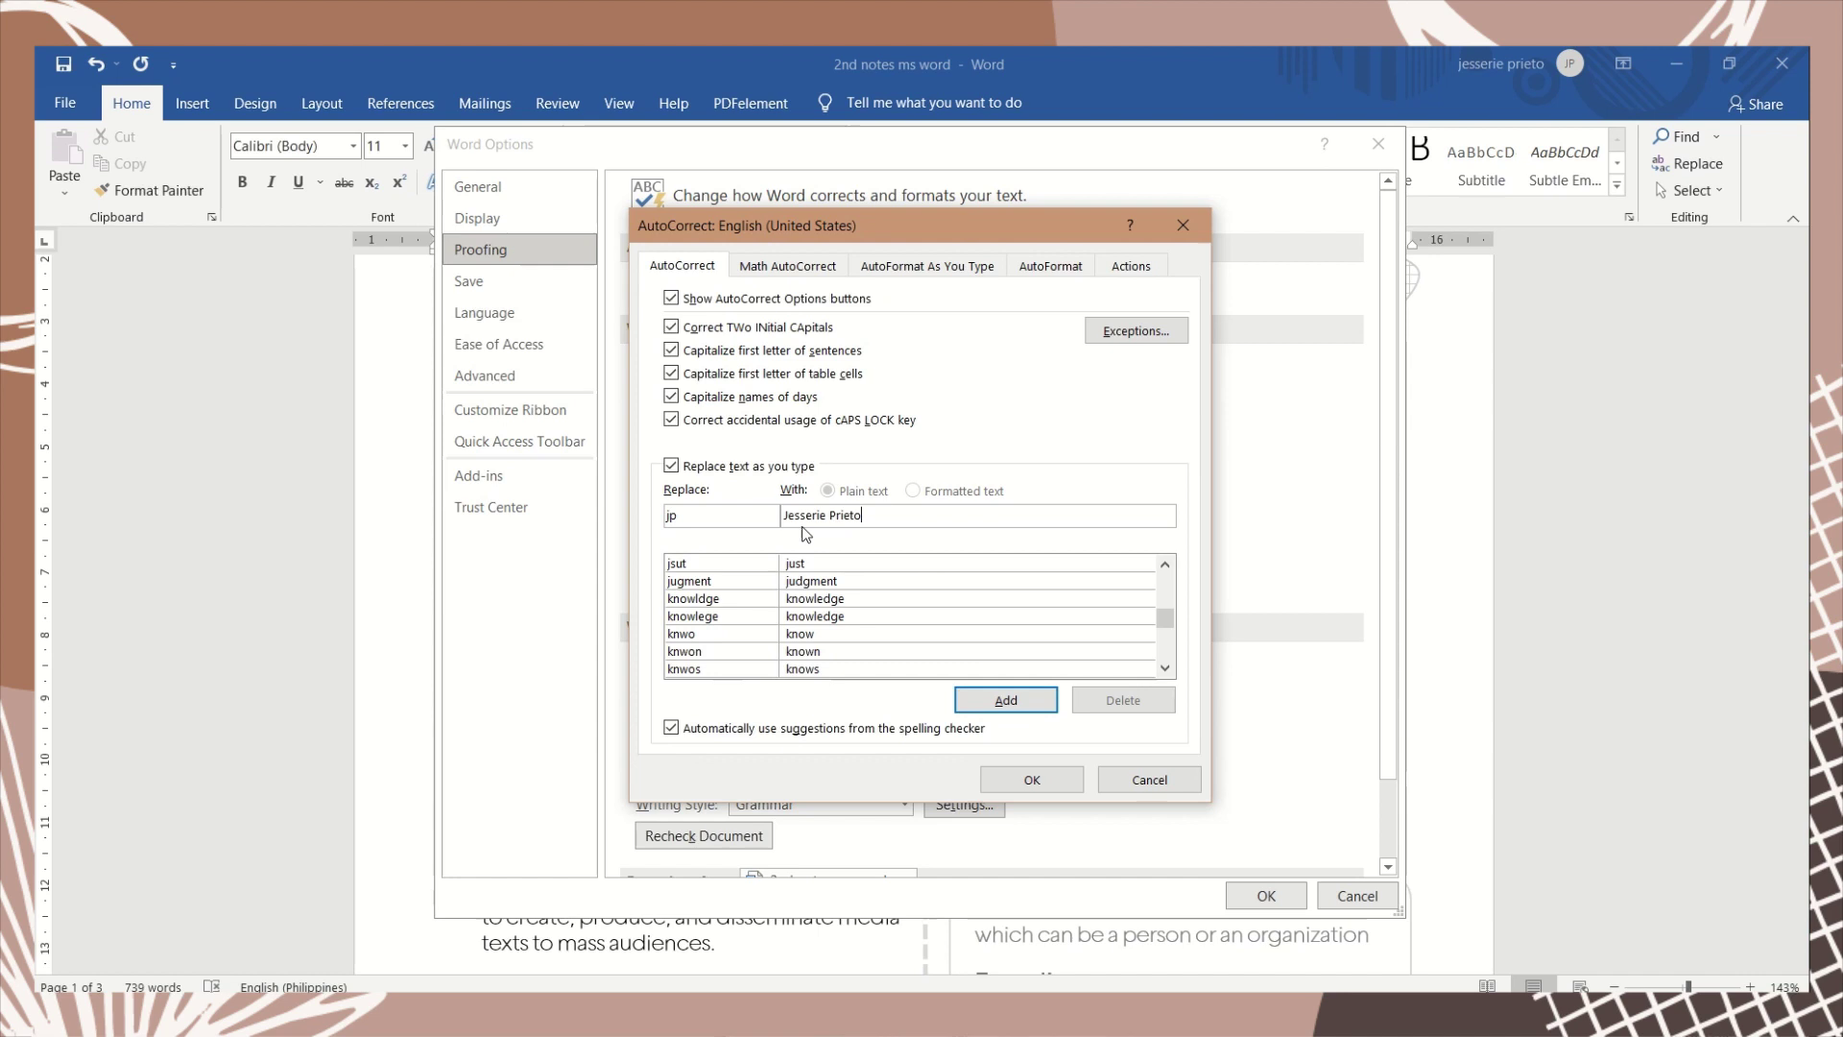
click(1005, 701)
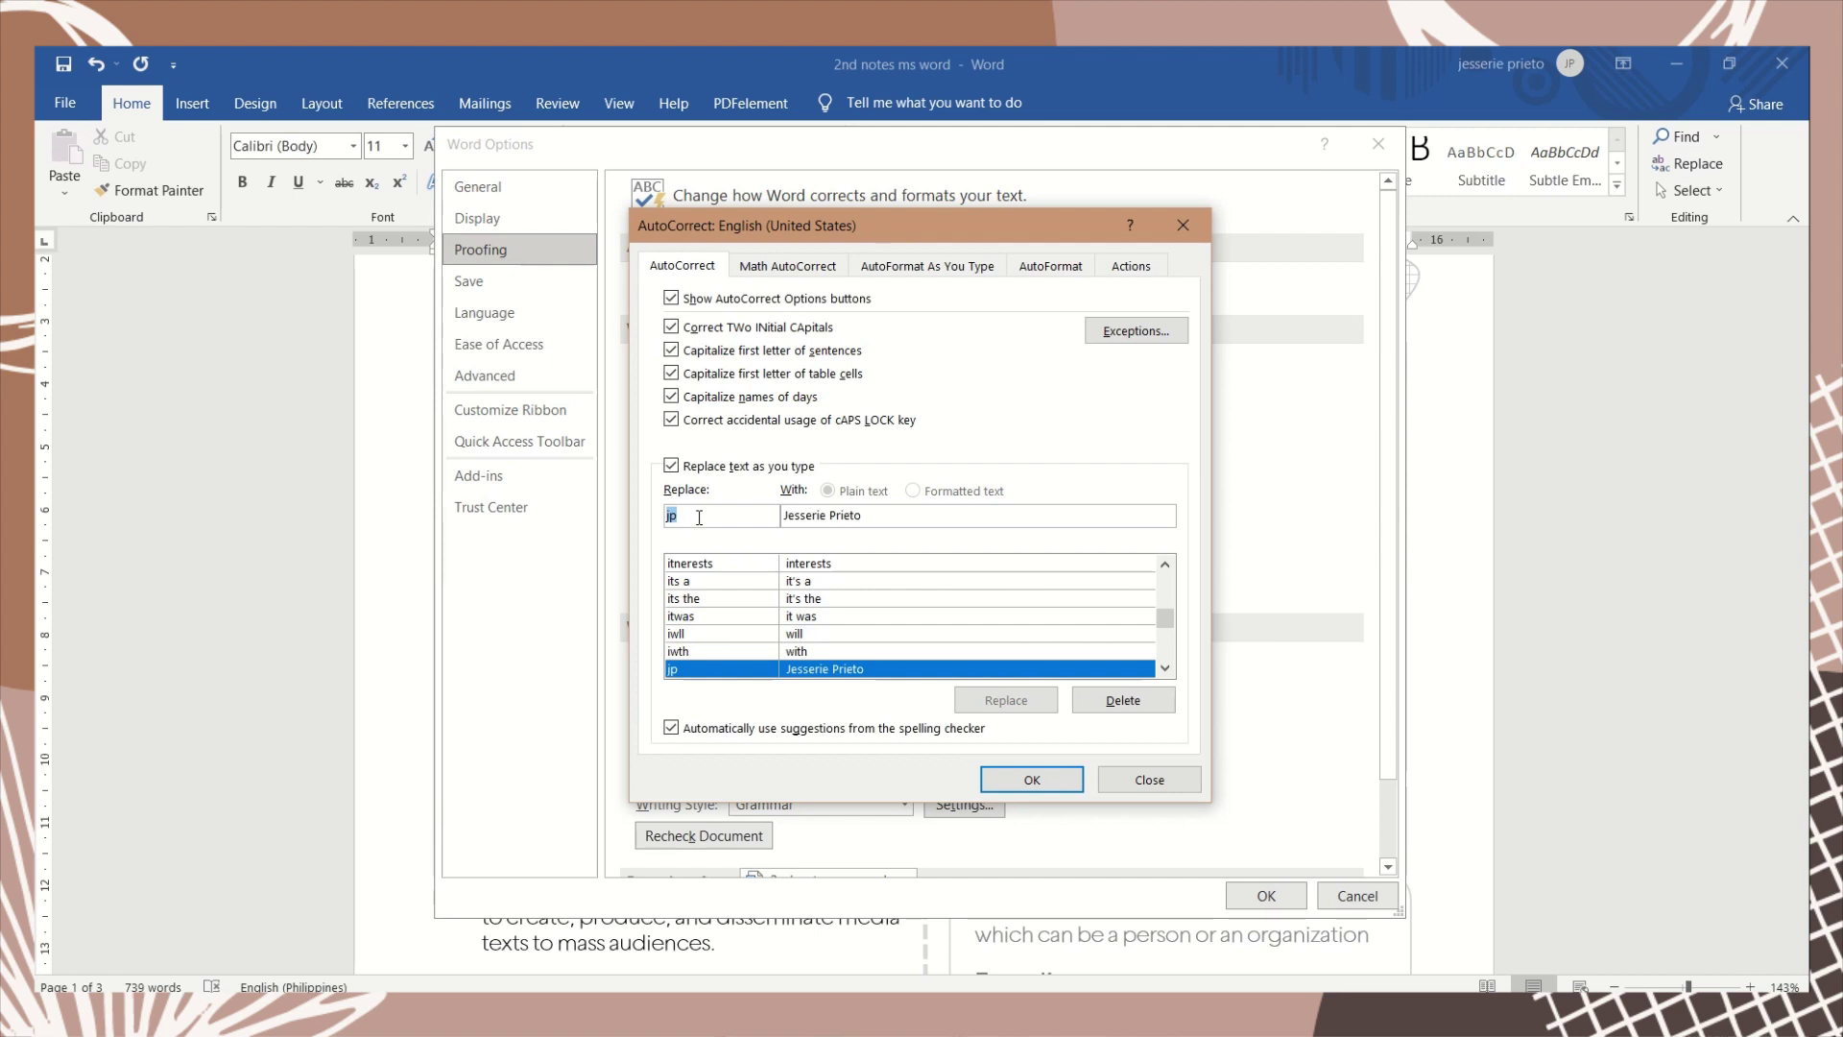
Add an AutoCorrect entry replacing 'sci' with 'Science' and confirm
text(sci)
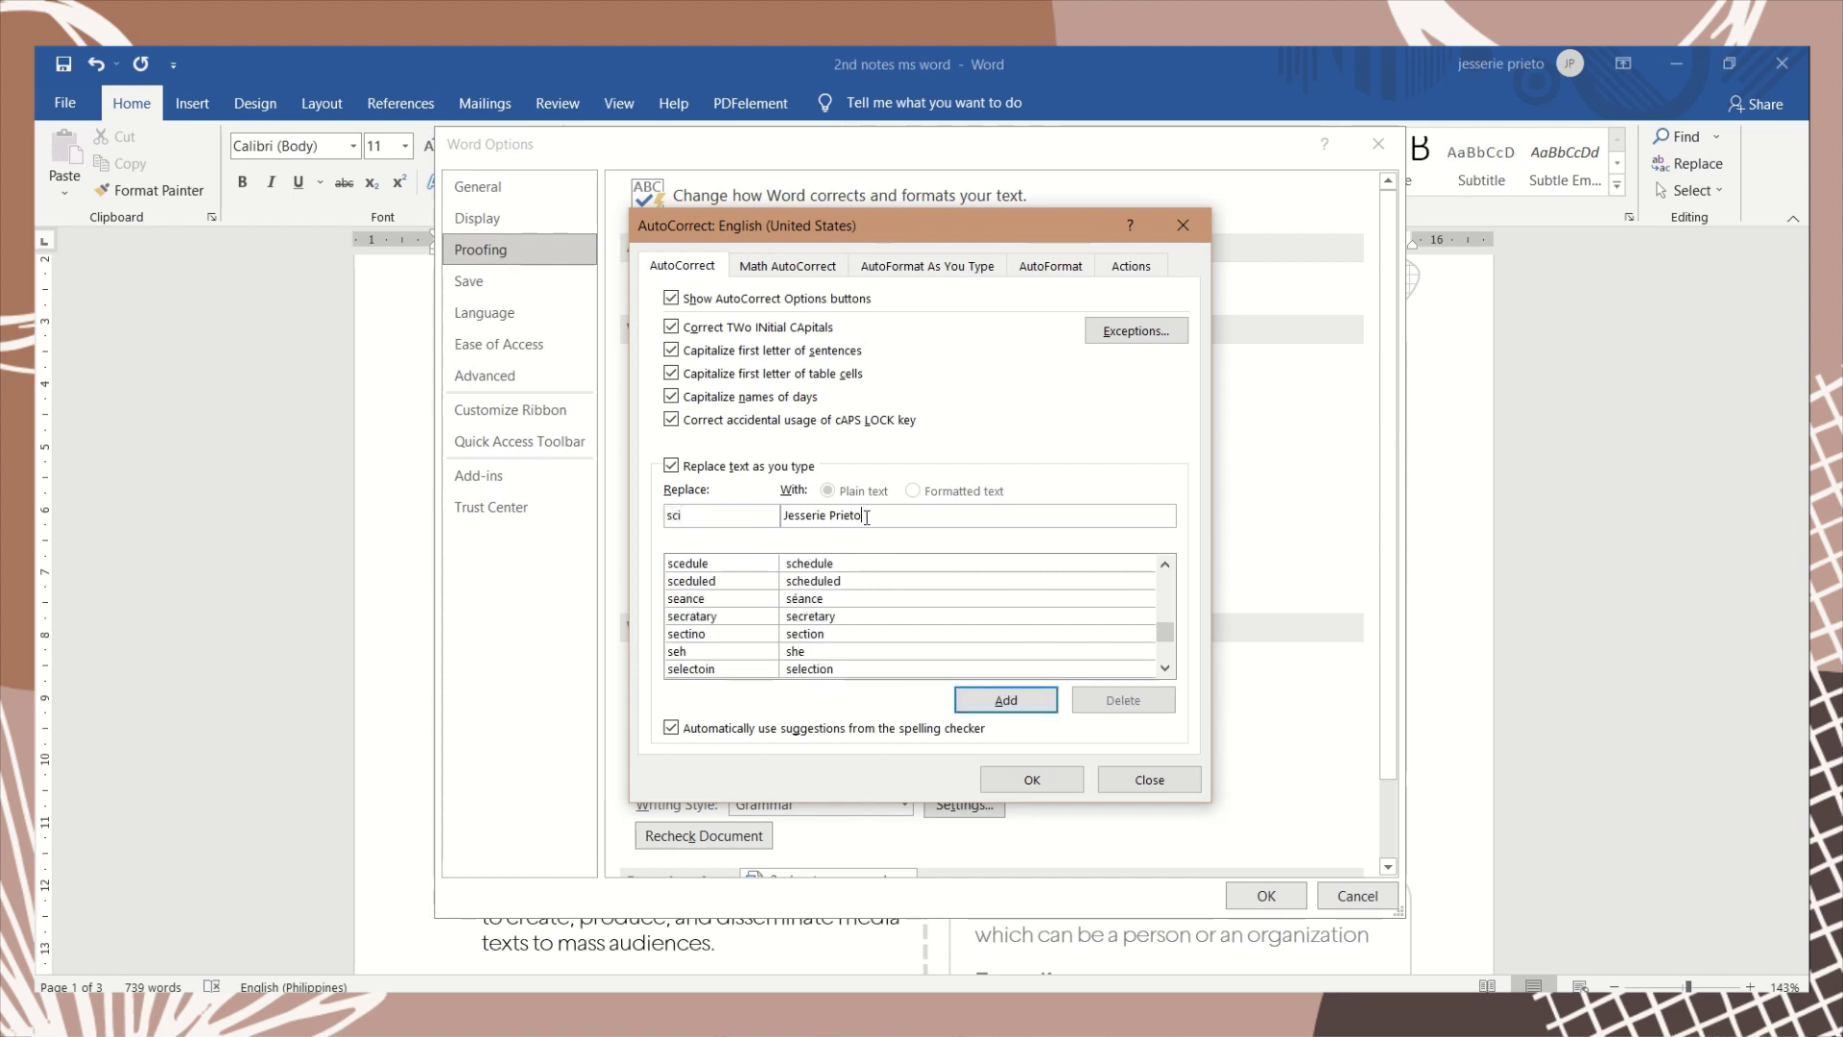
key(Tab)
text(S)
click(979, 702)
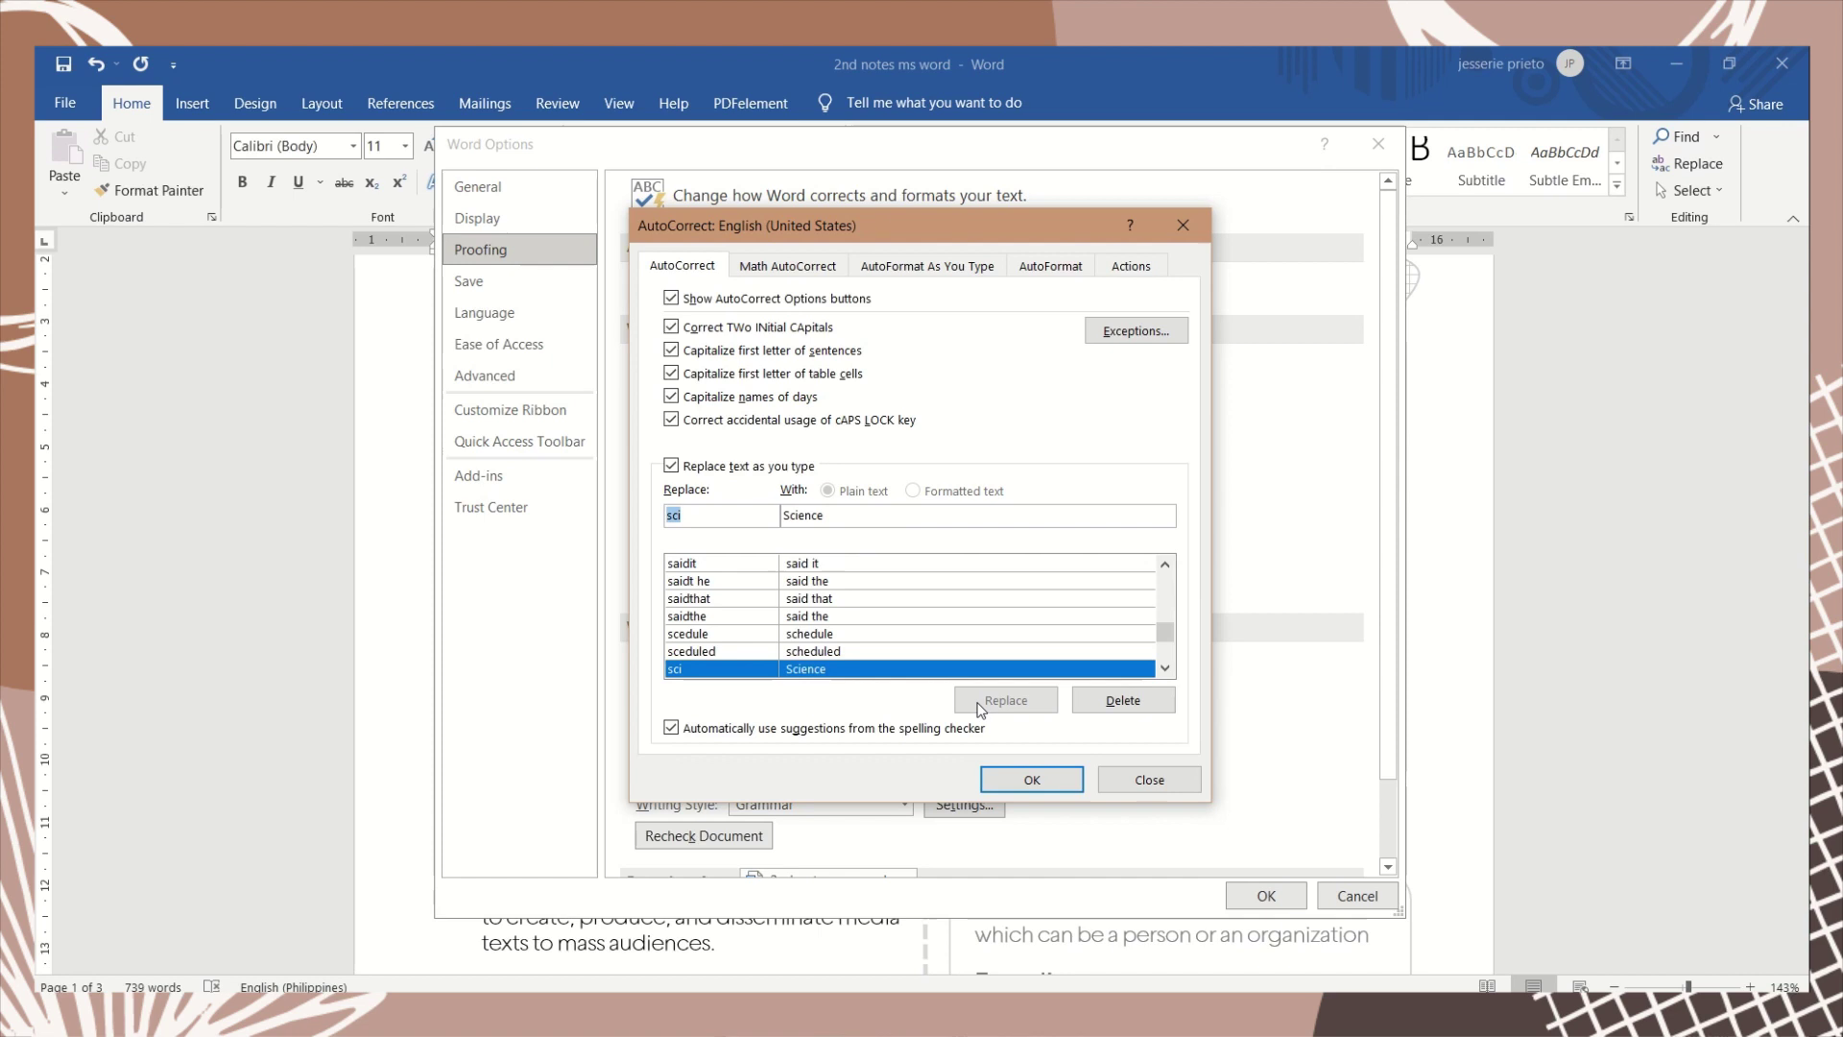
click(1064, 777)
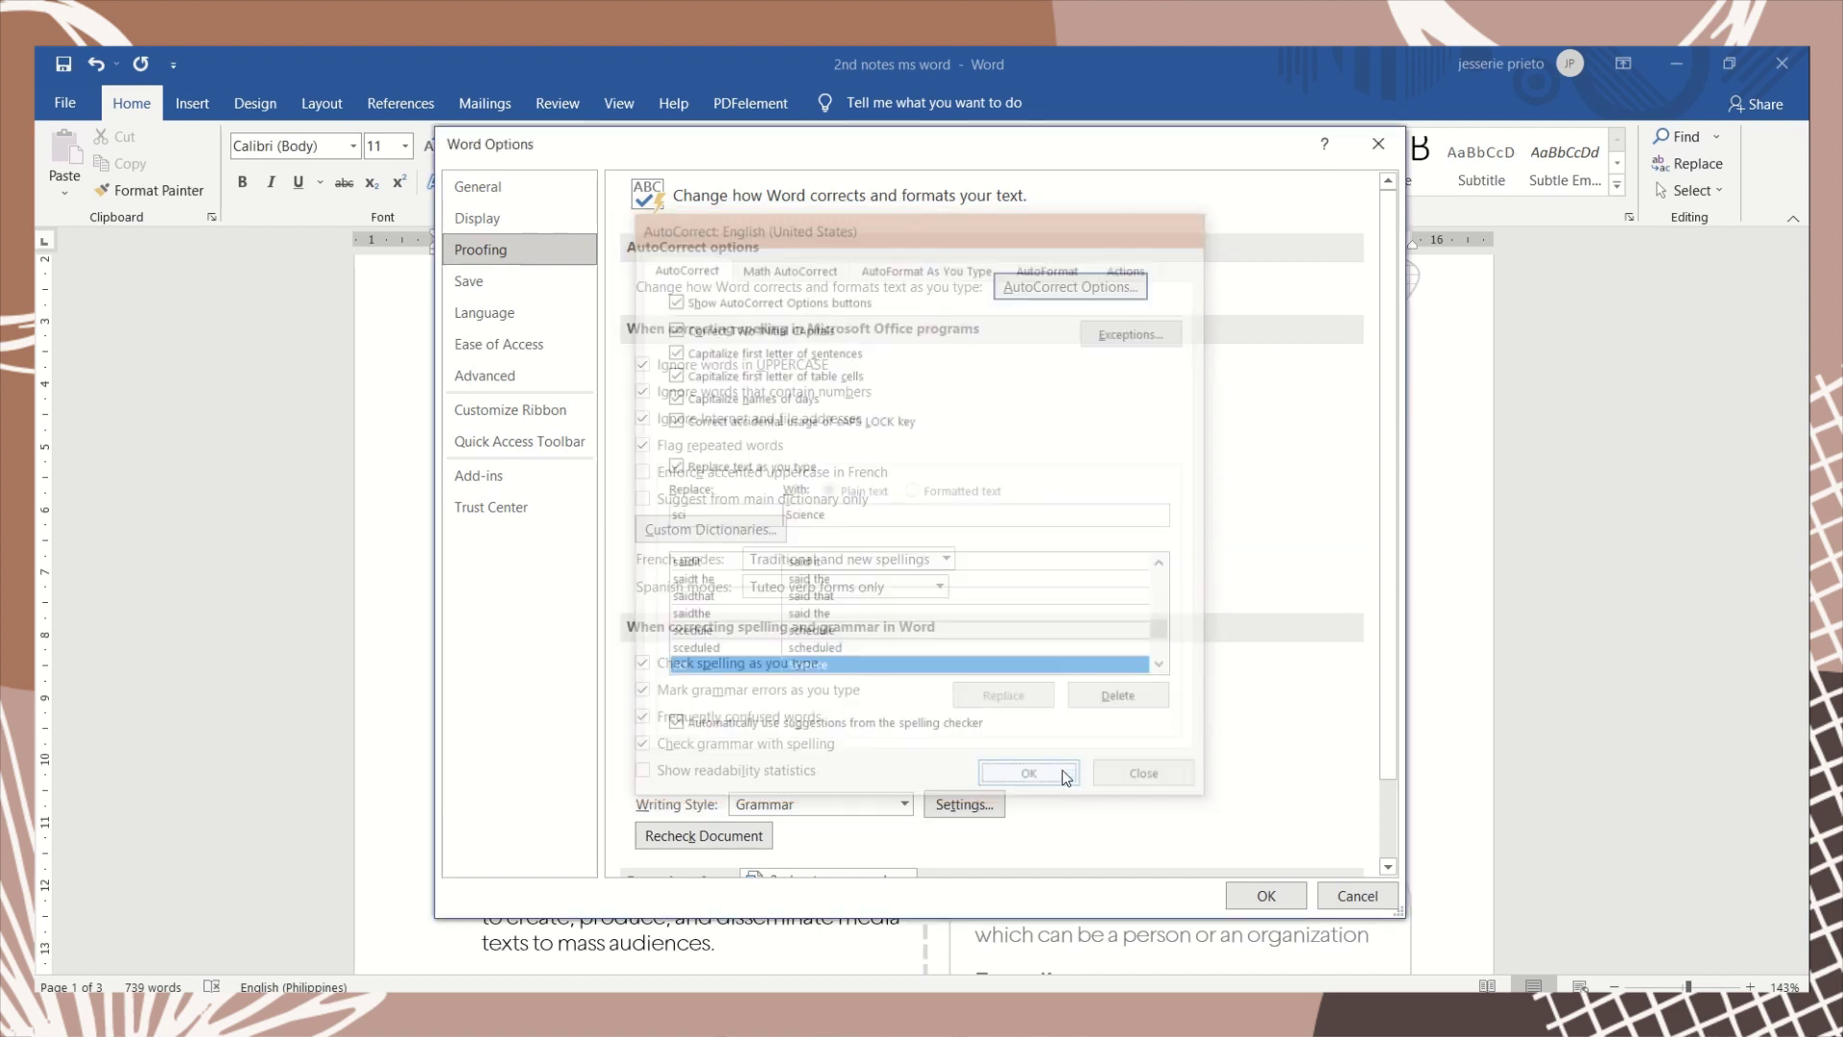
Close Word Options, then type the author's full name as a test and delete it
click(1266, 896)
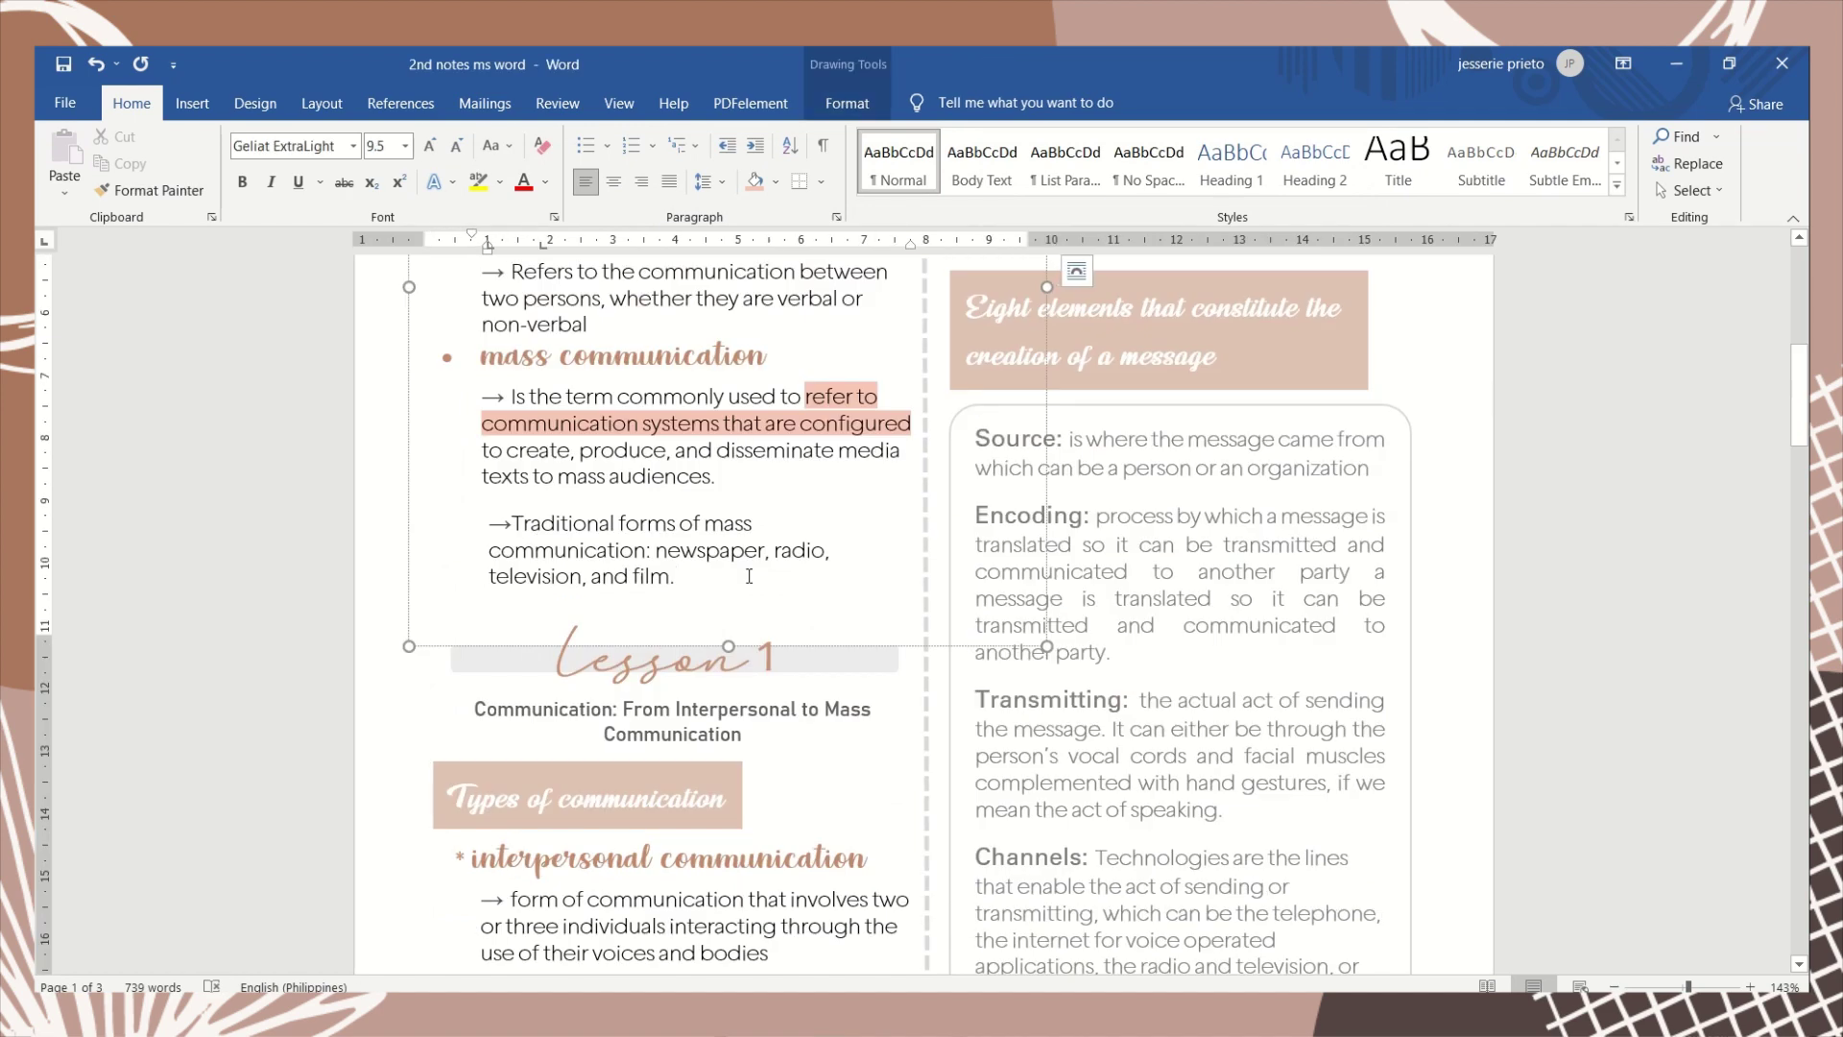
text(Jesserie Prieto)
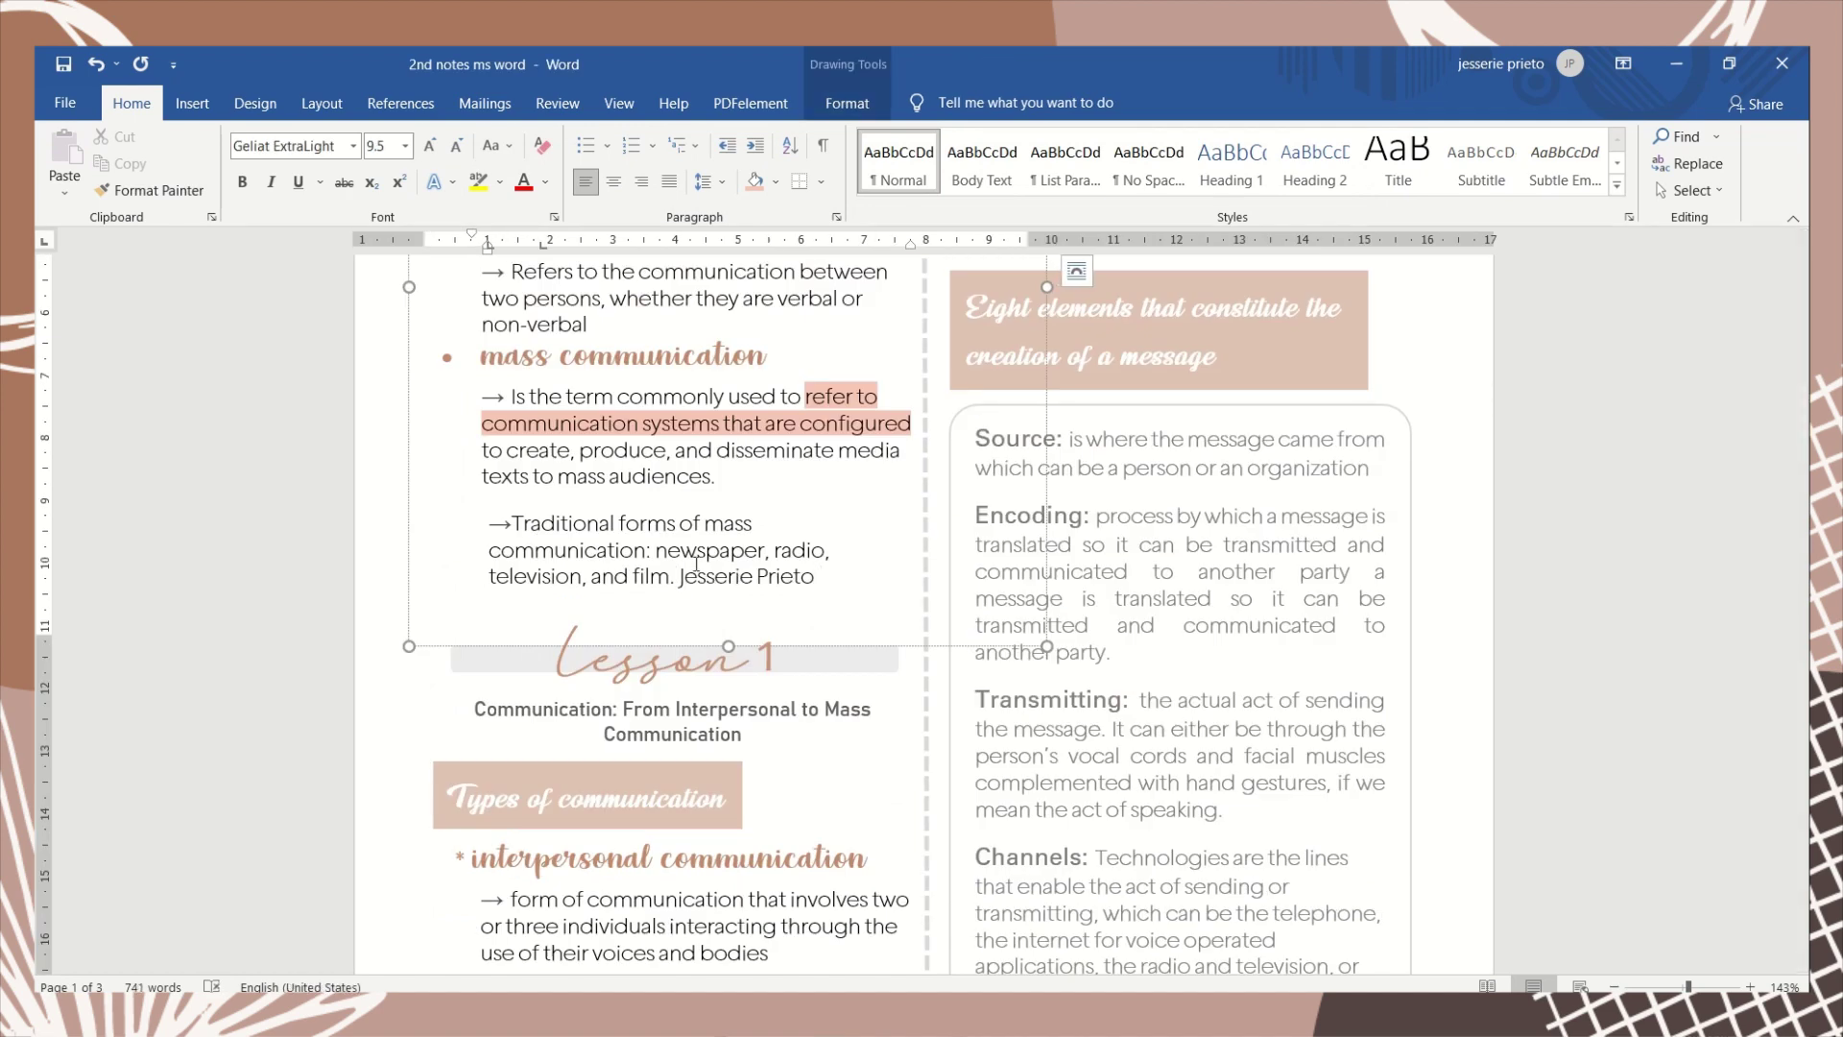
drag(818, 576, 681, 576)
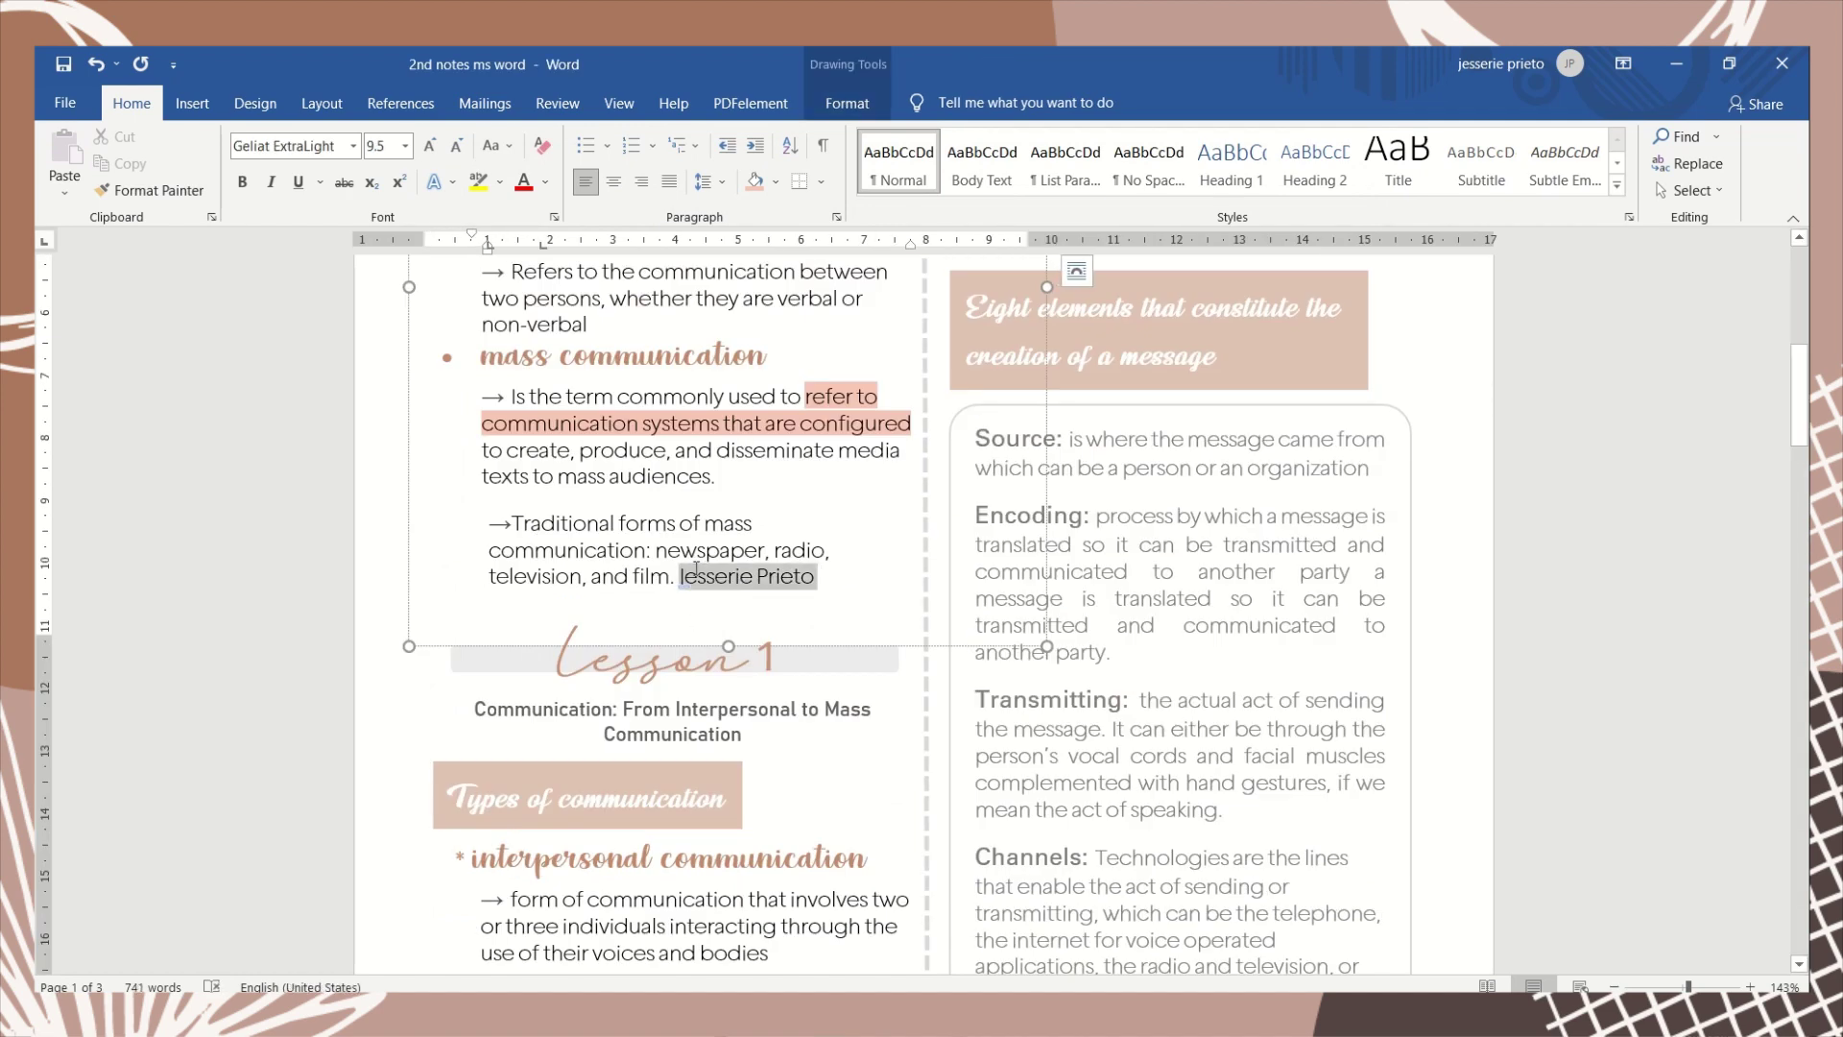
key(BackSpace)
After the communication heading, type the author's initials and let AutoCorrect expand them
scroll(694, 566, up, 7)
click(707, 634)
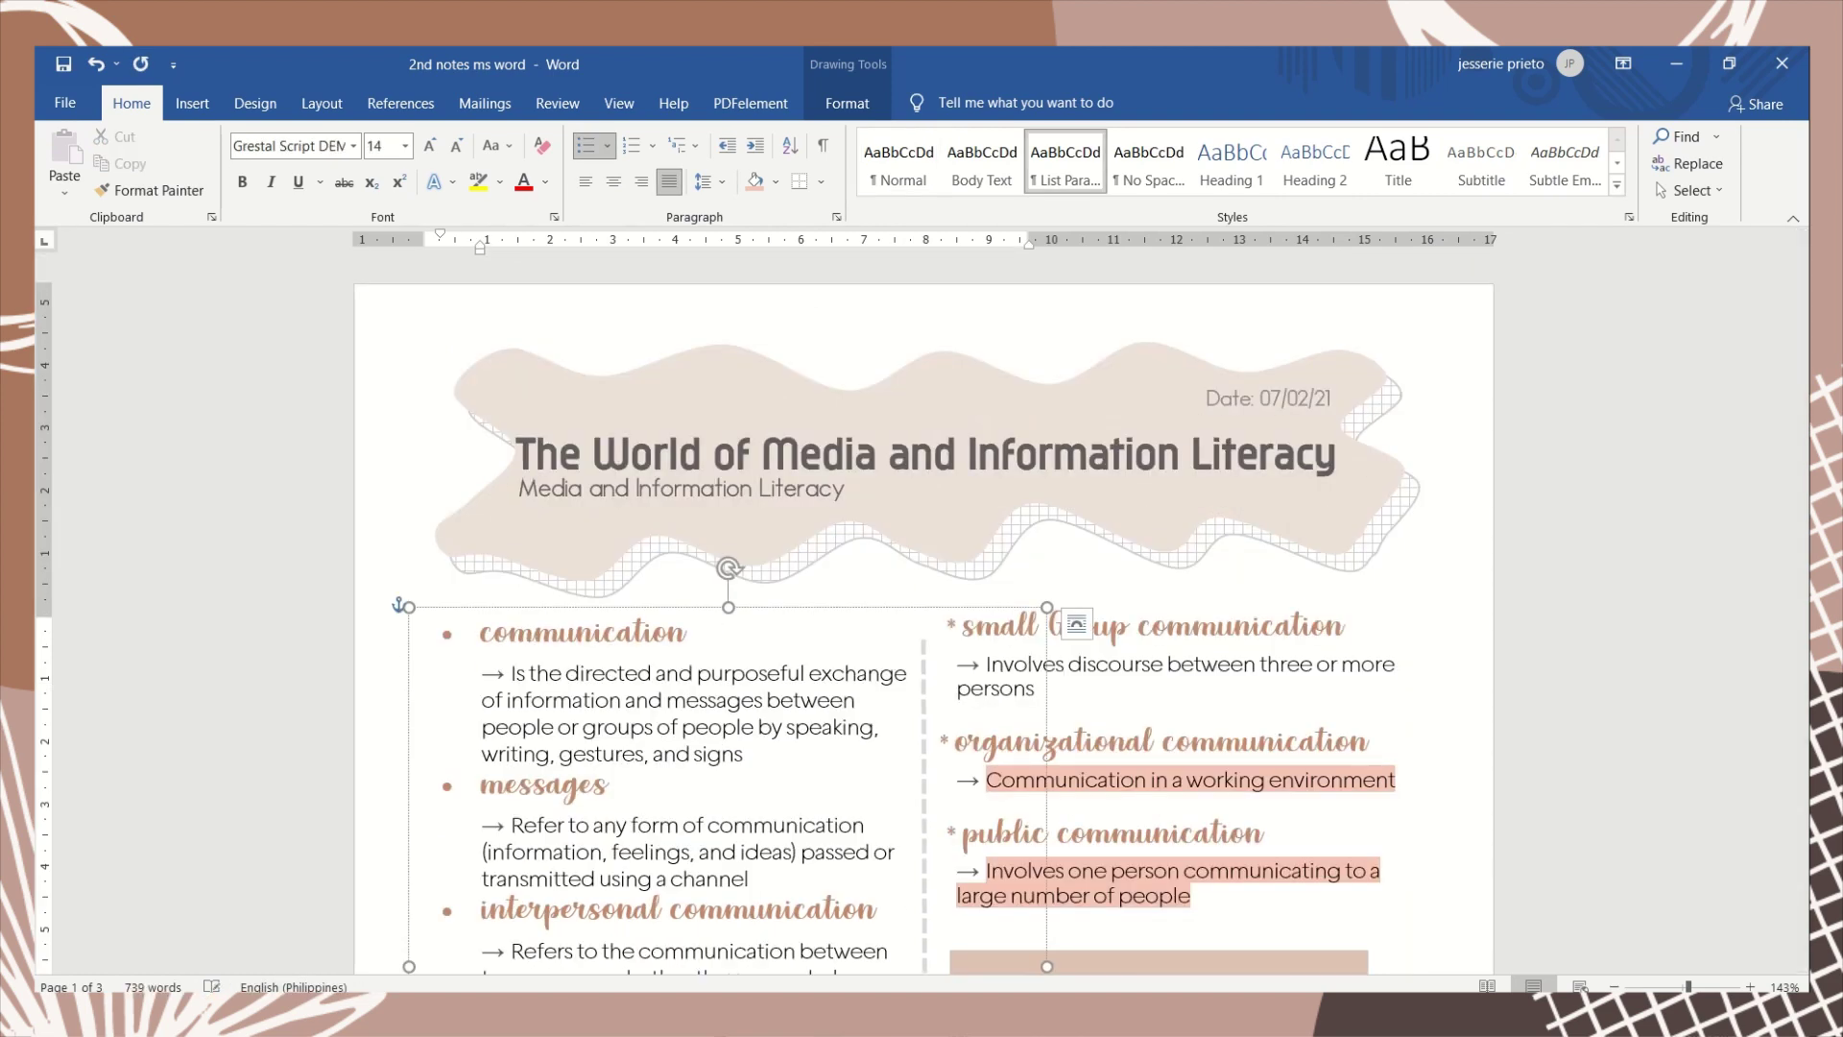
text(science)
key(BackSpace)
key(BackSpace)
key(BackSpace)
key(BackSpace)
key(BackSpace)
key(BackSpace)
key(BackSpace)
text(jp)
key(Return)
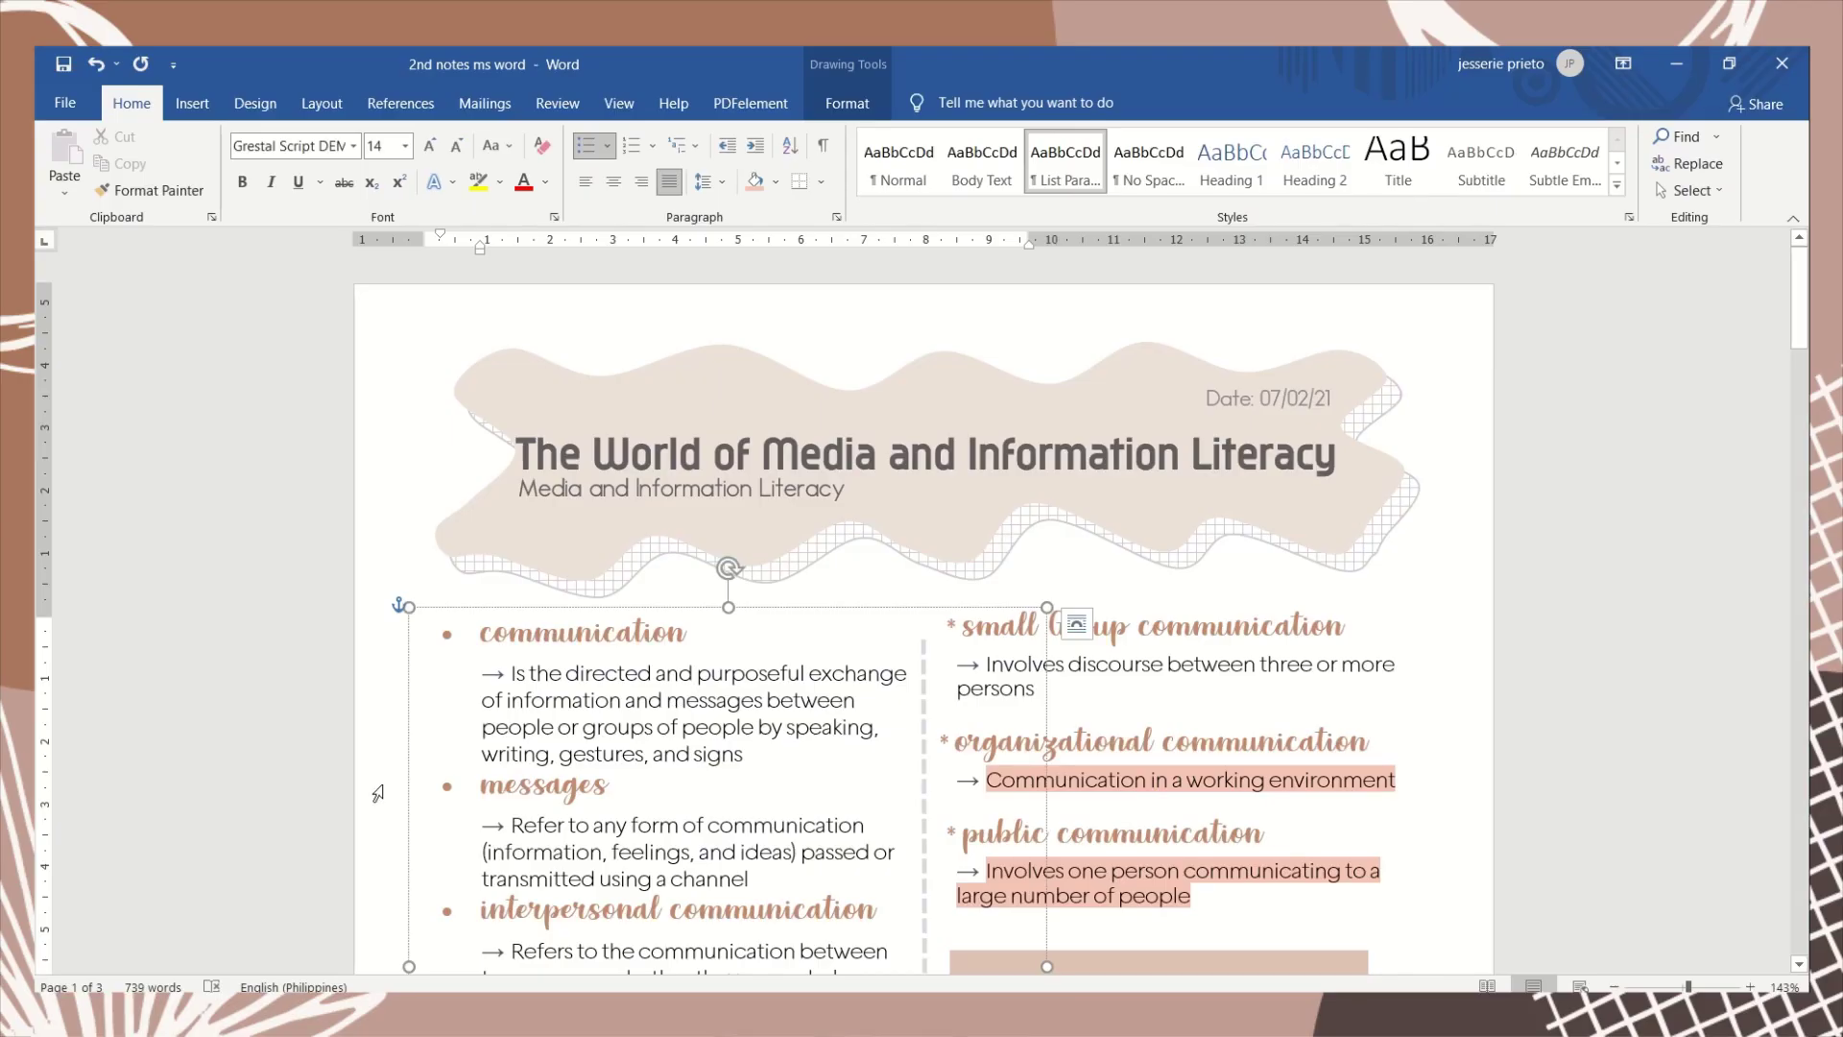
Add a new page after page 3 and type 'Hello Hello'
scroll(1259, 667, down, 10)
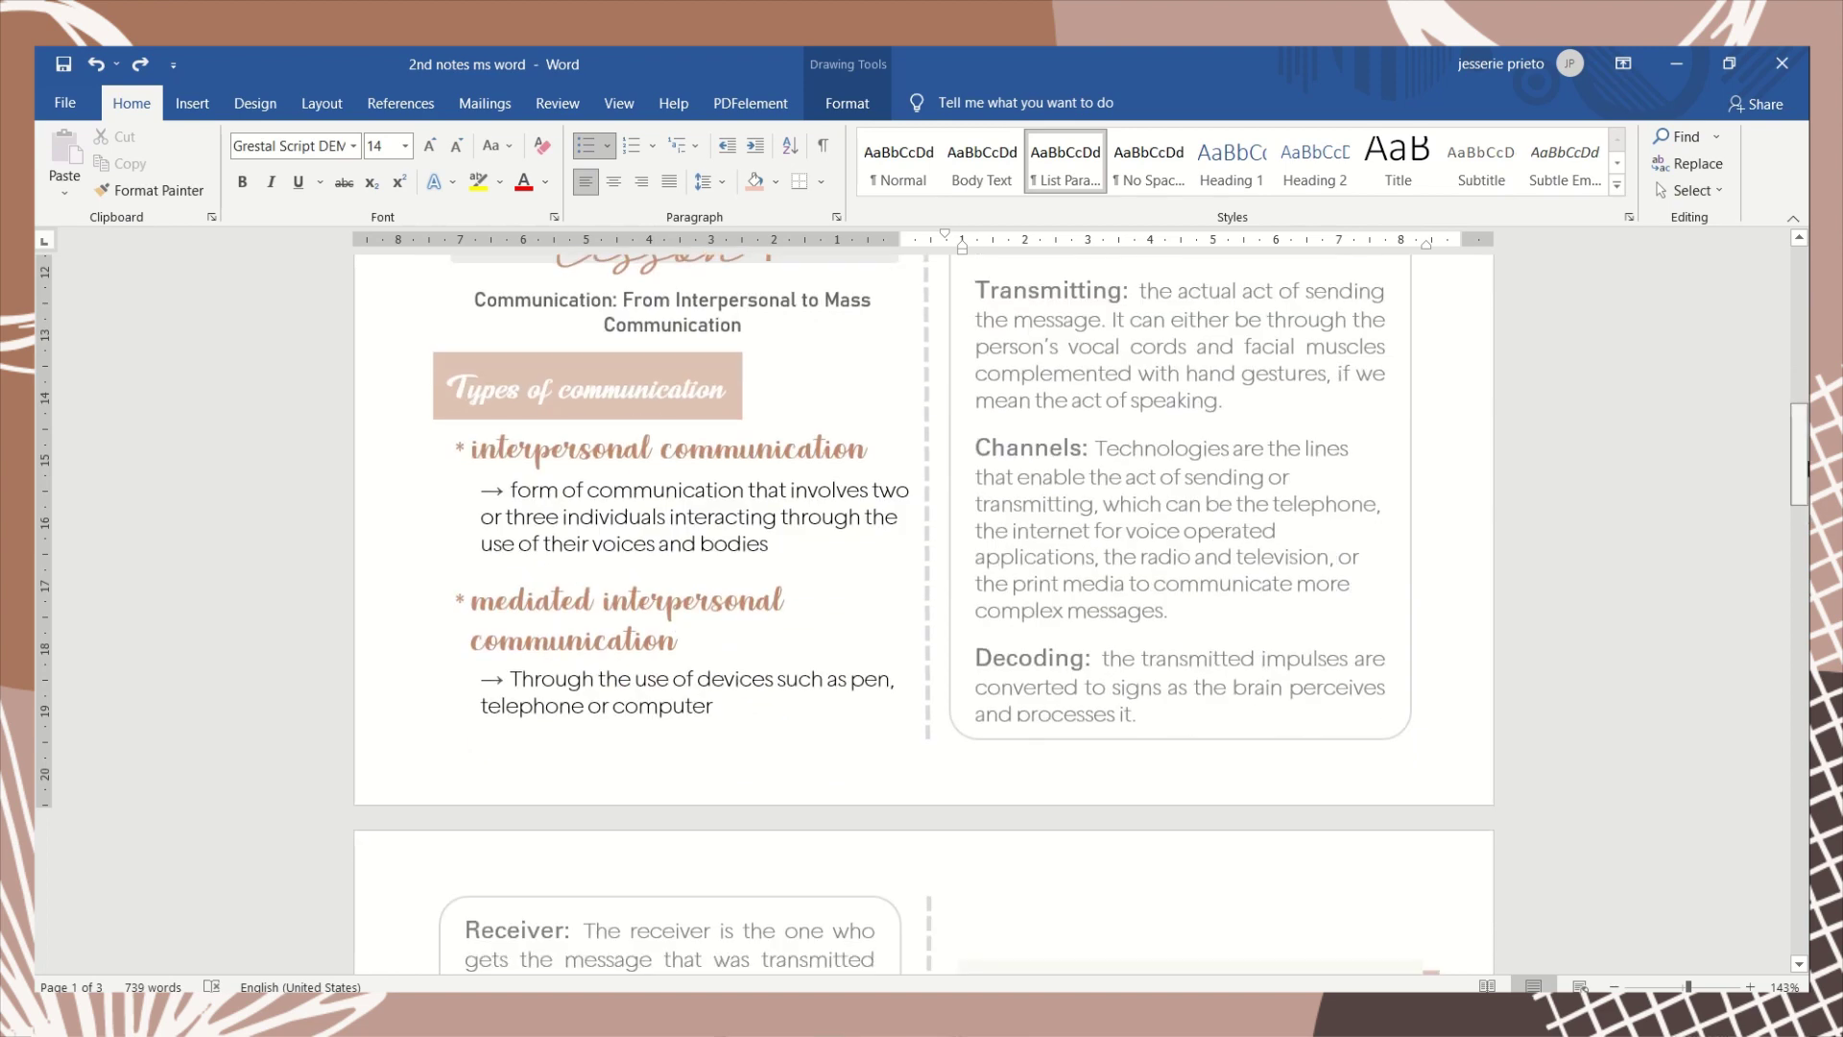
drag(1799, 453, 1798, 874)
scroll(687, 844, down, 3)
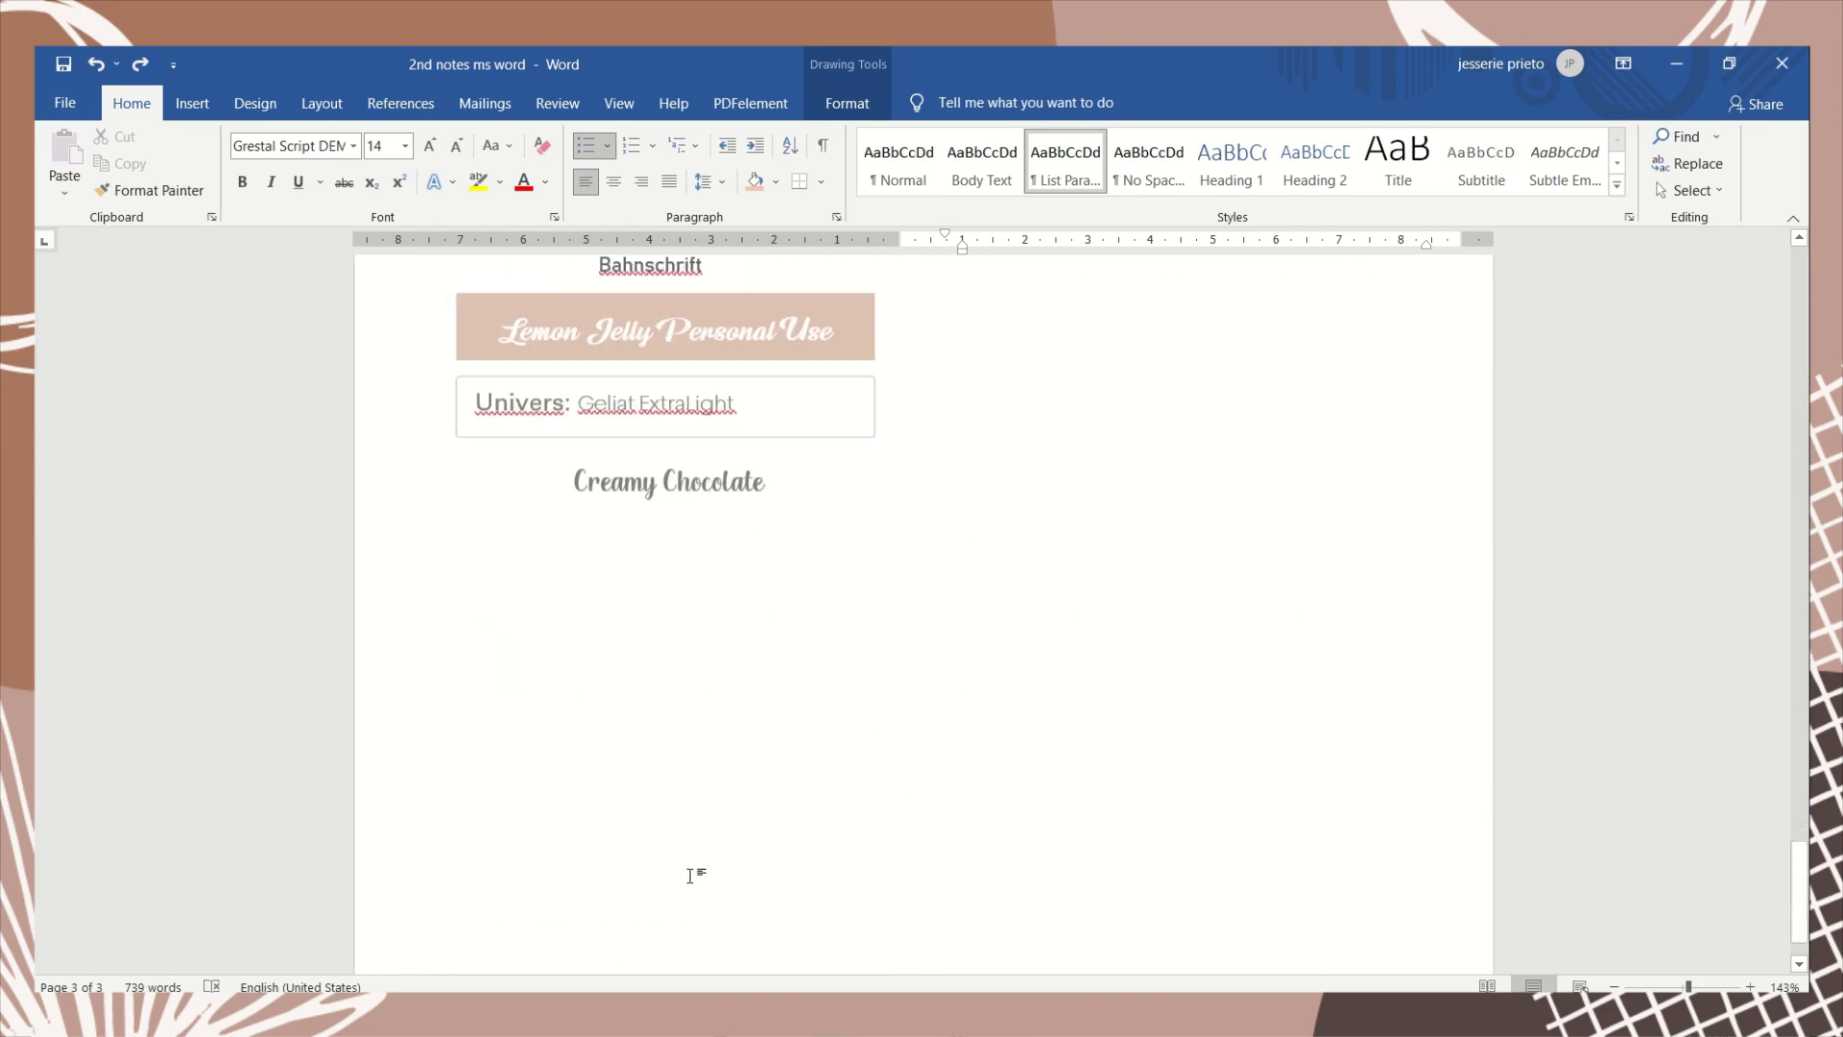
click(697, 791)
key(alt+n)
key(b)
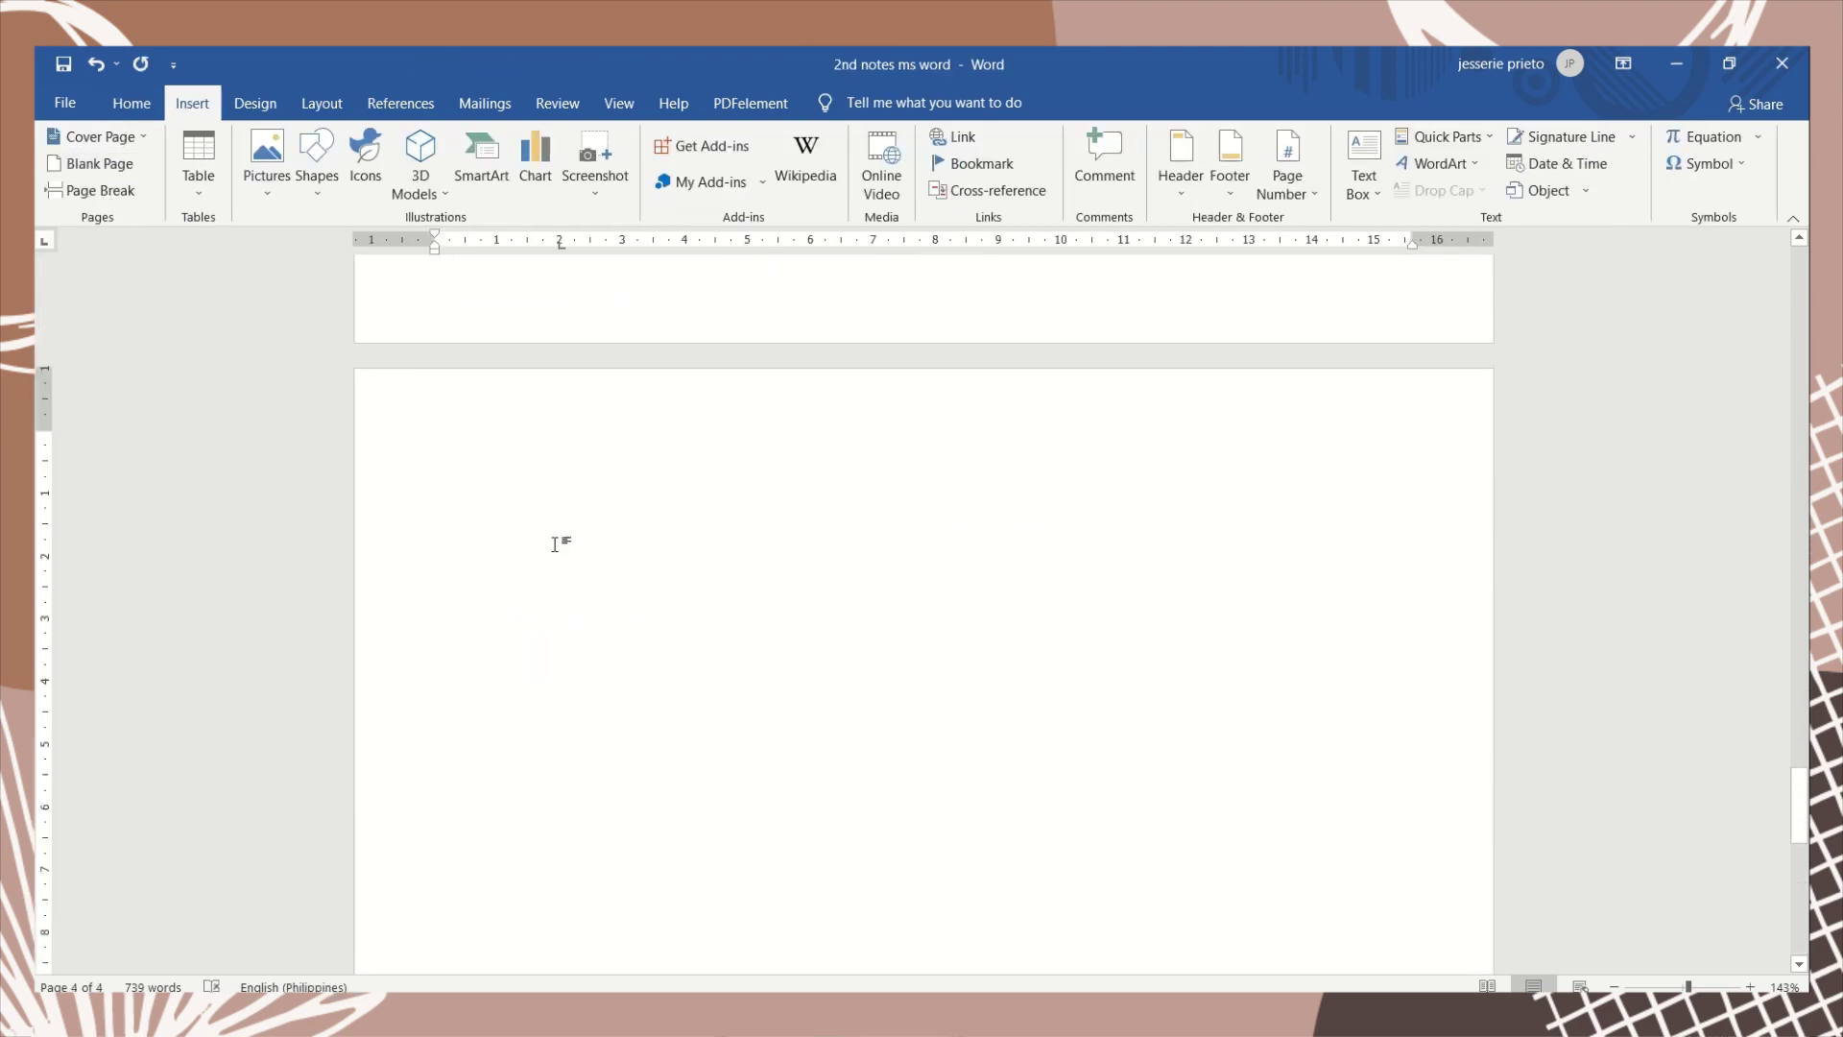
text(H)
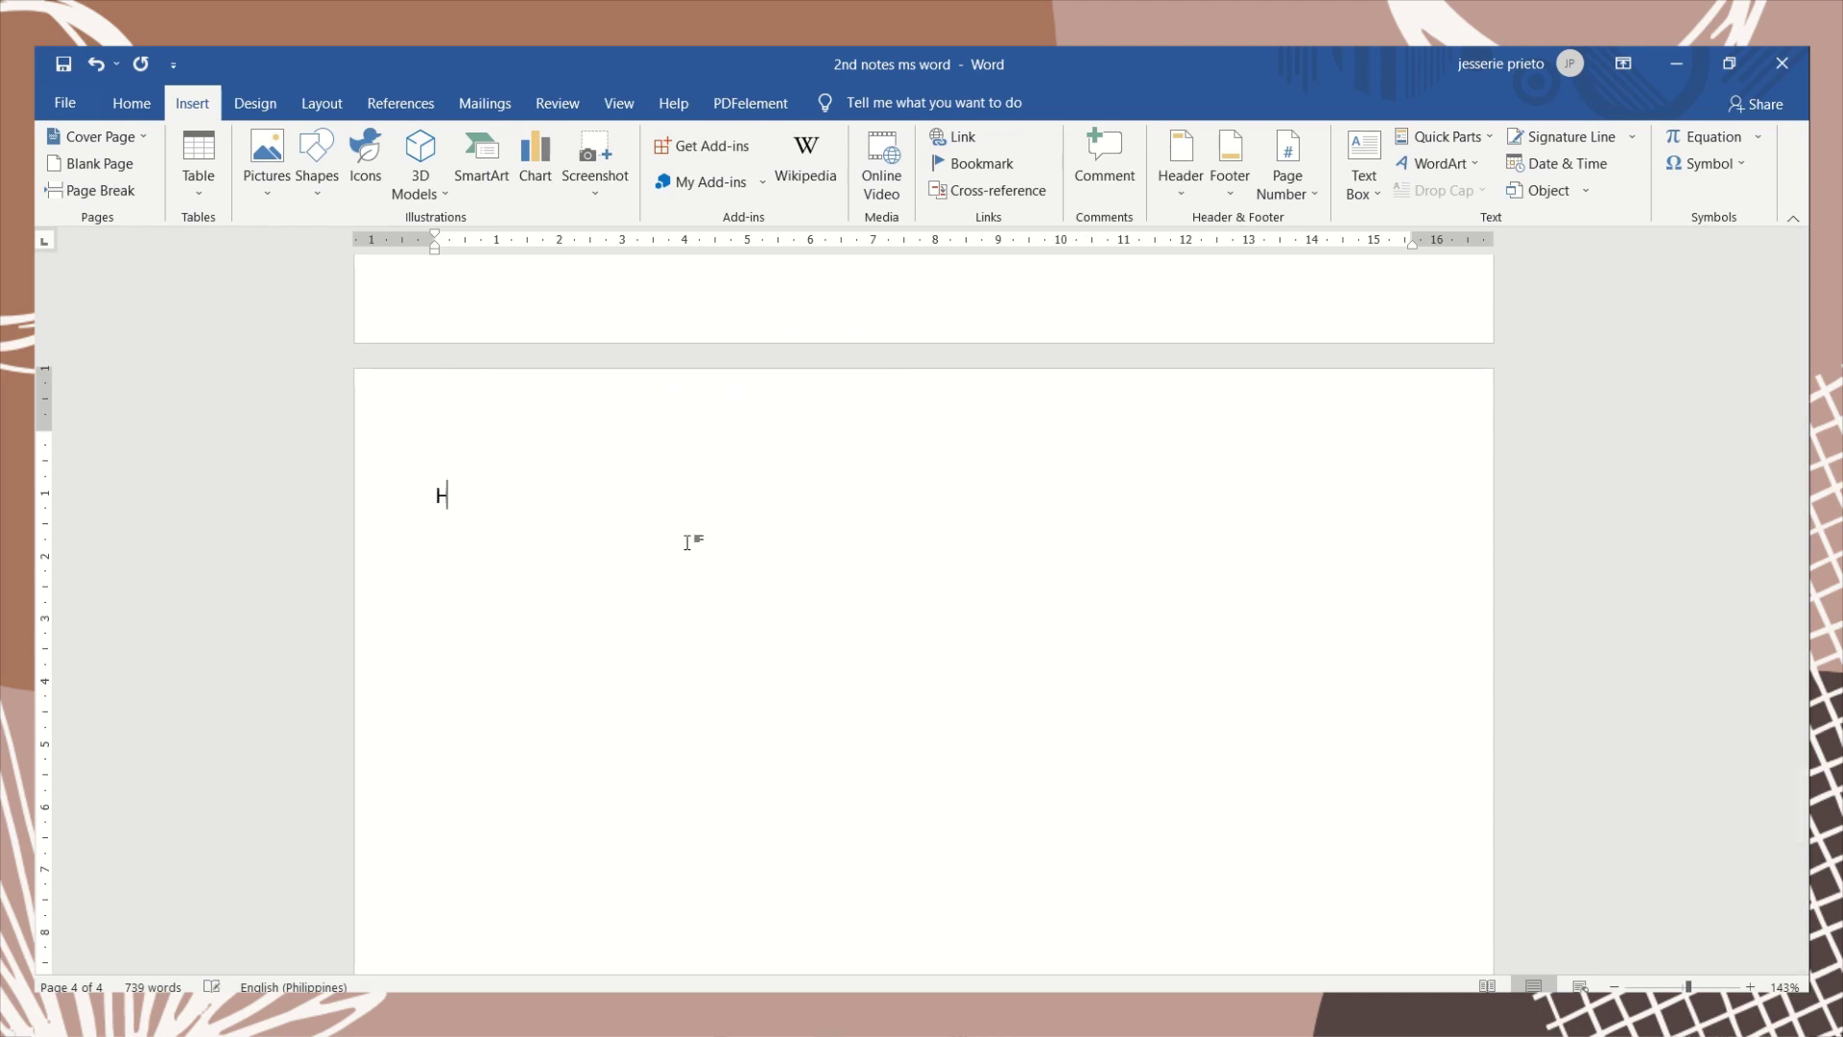
text(ello Hello)
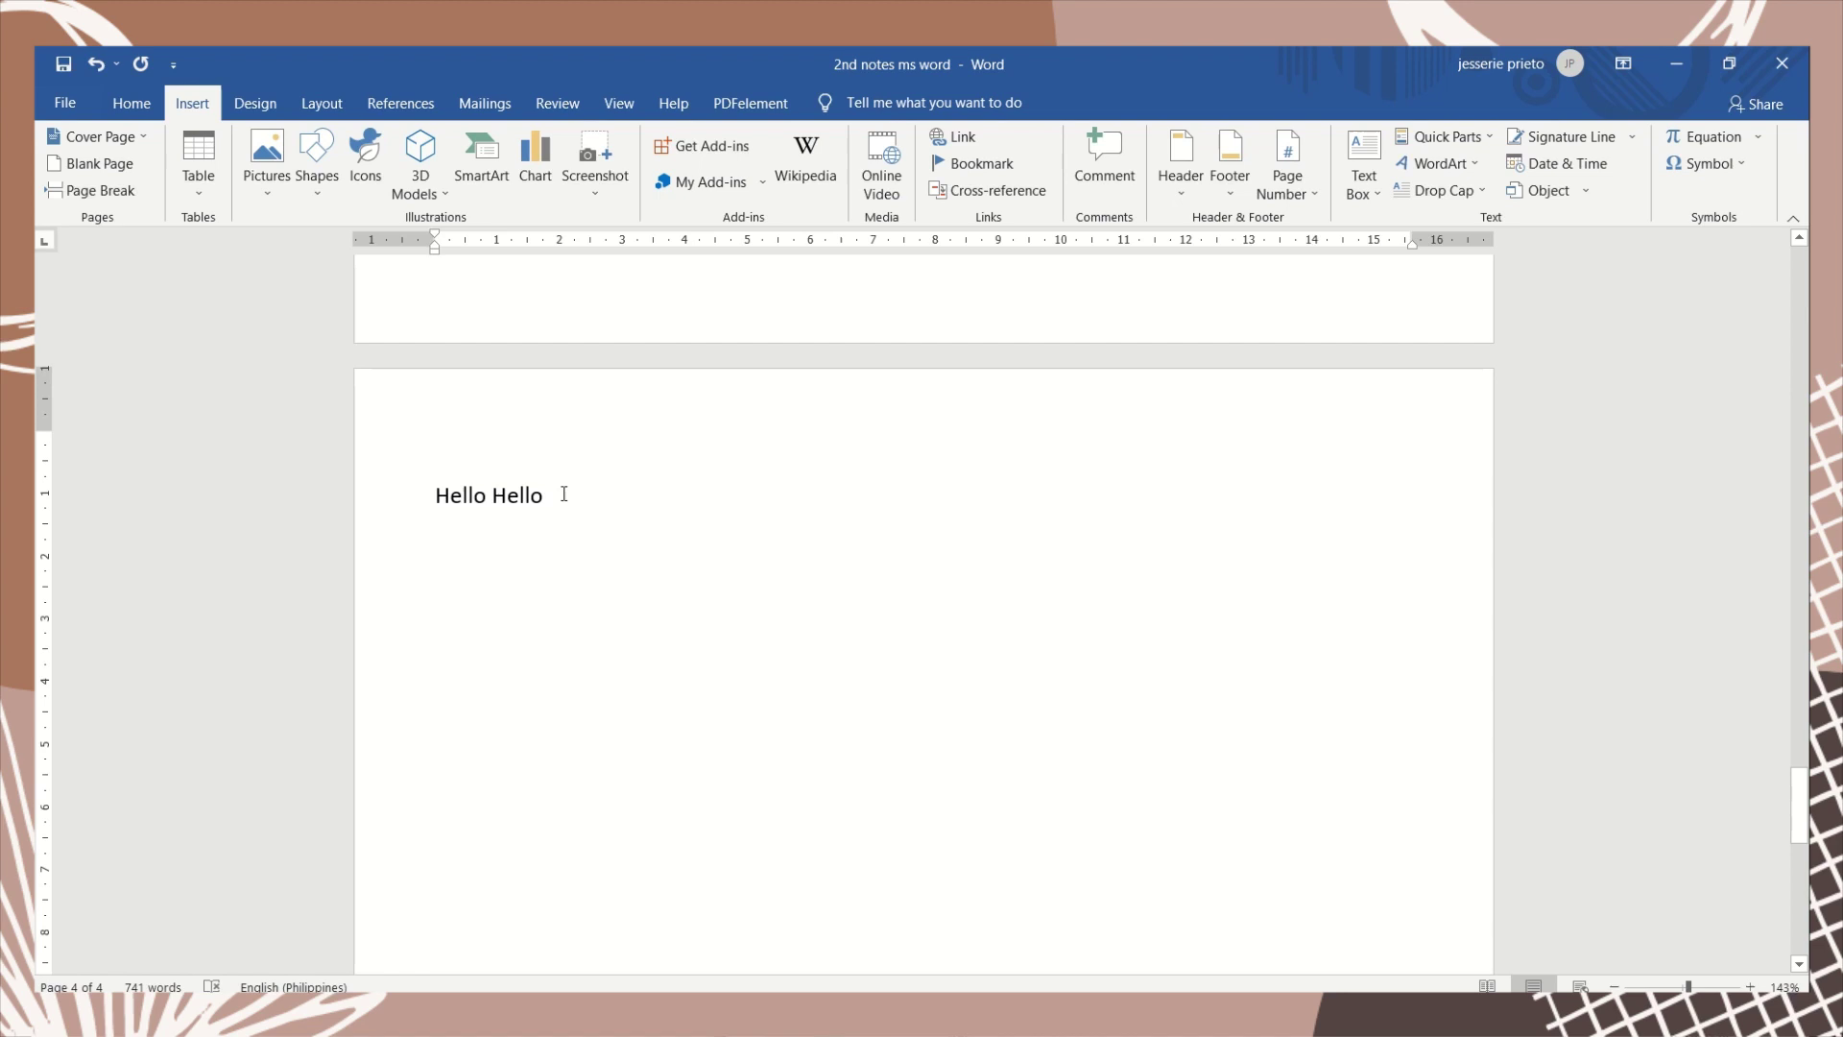
Give 'Hello Hello' the Lemon Jelly Personal Use font in red, then clear its formatting
drag(563, 494, 435, 495)
click(553, 416)
click(509, 666)
click(578, 452)
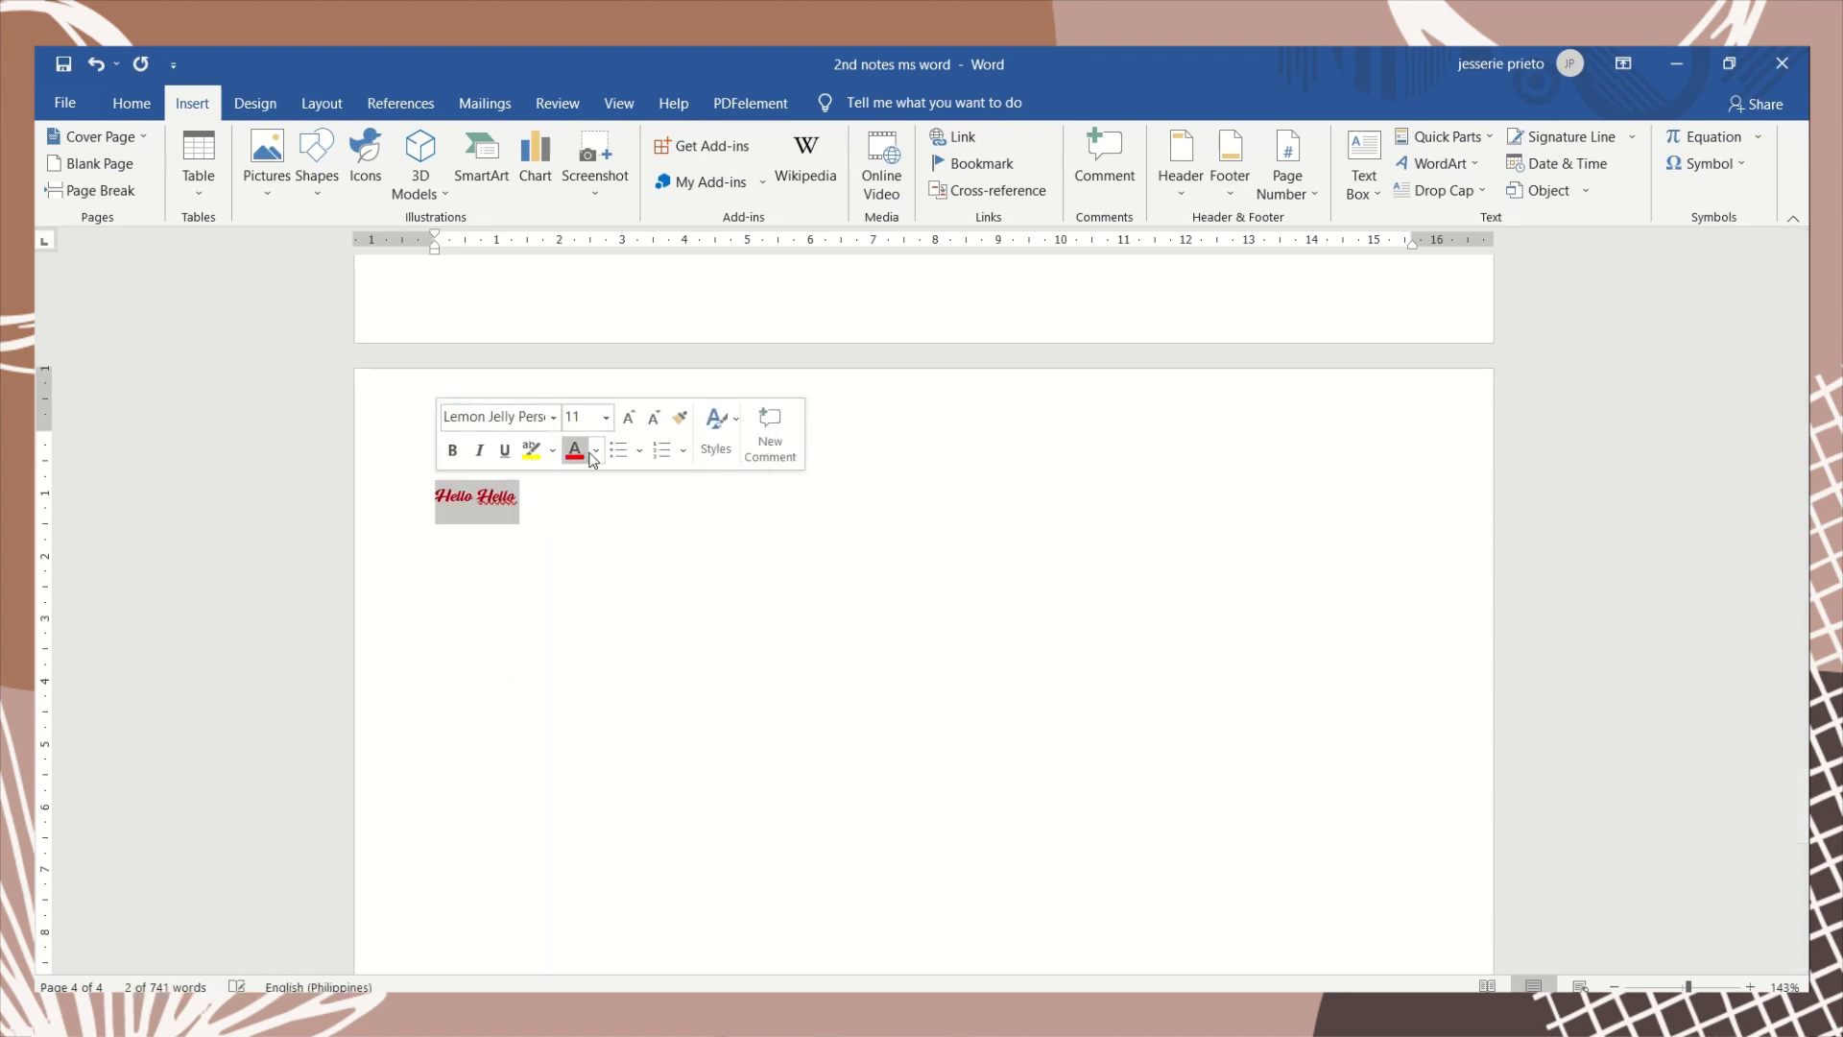
click(614, 579)
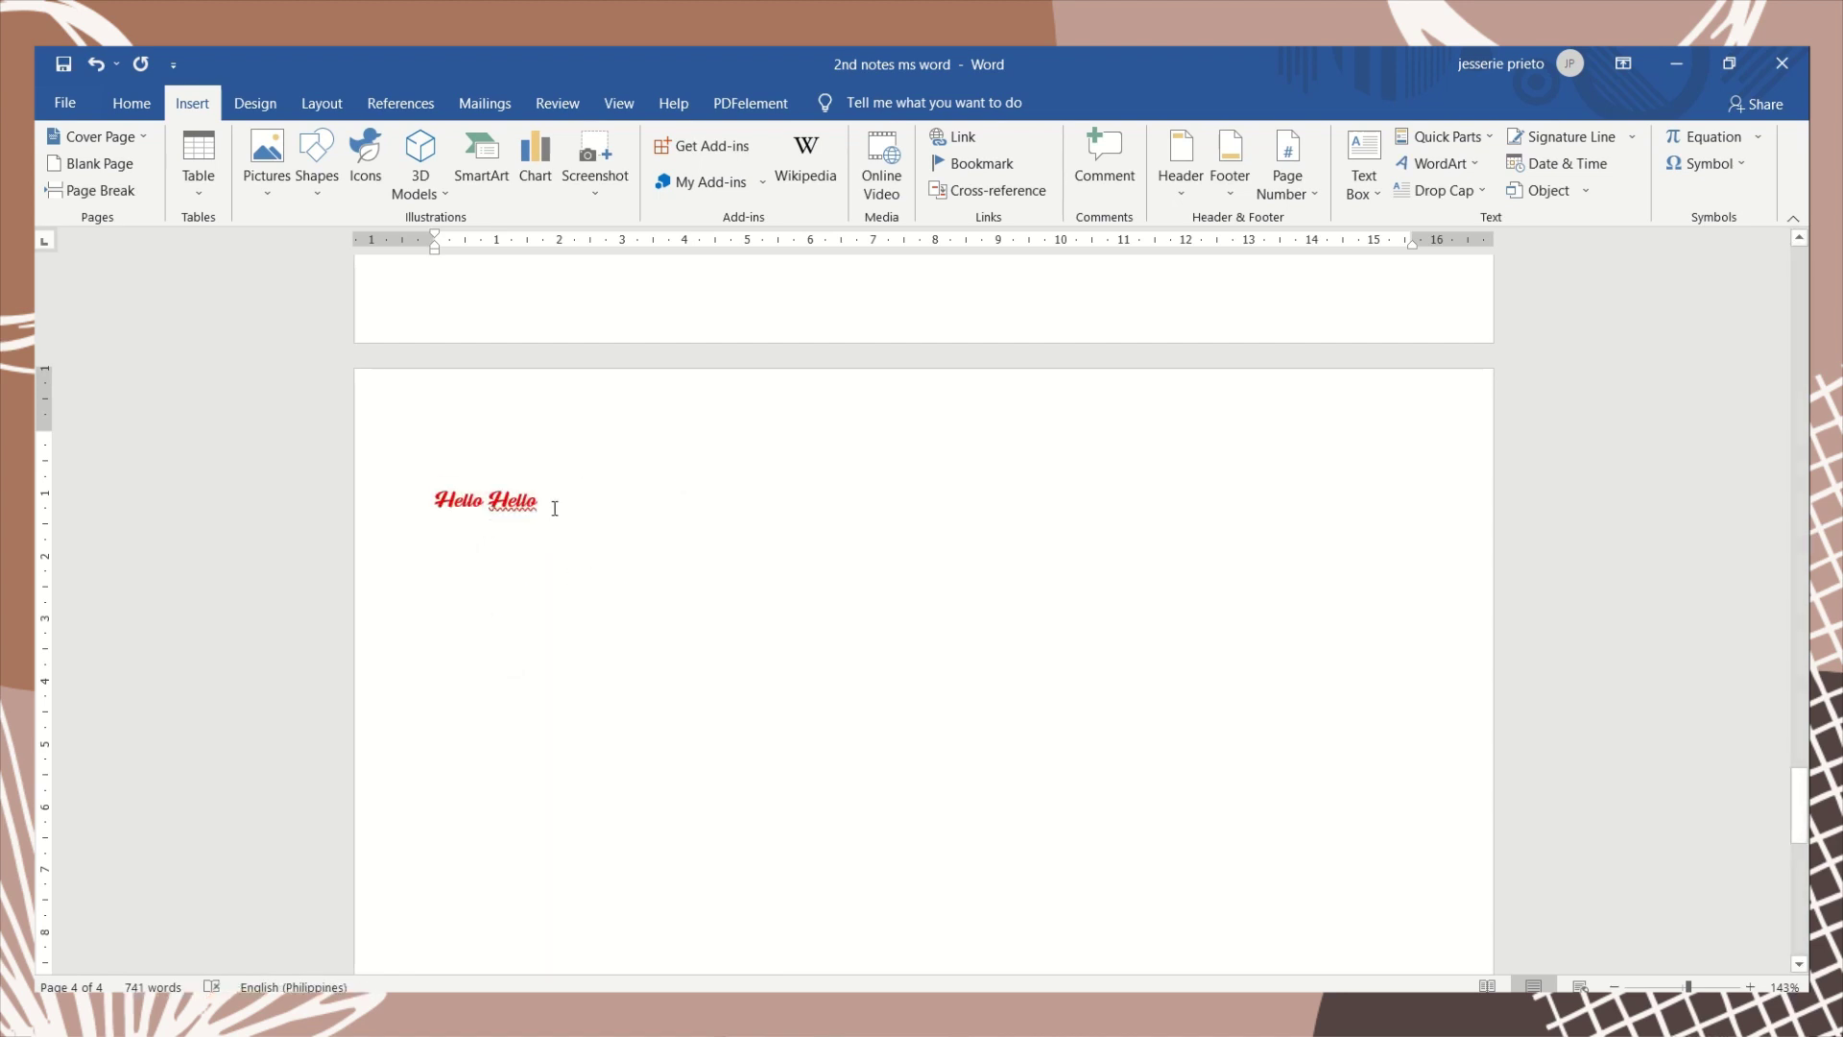
drag(537, 499, 437, 496)
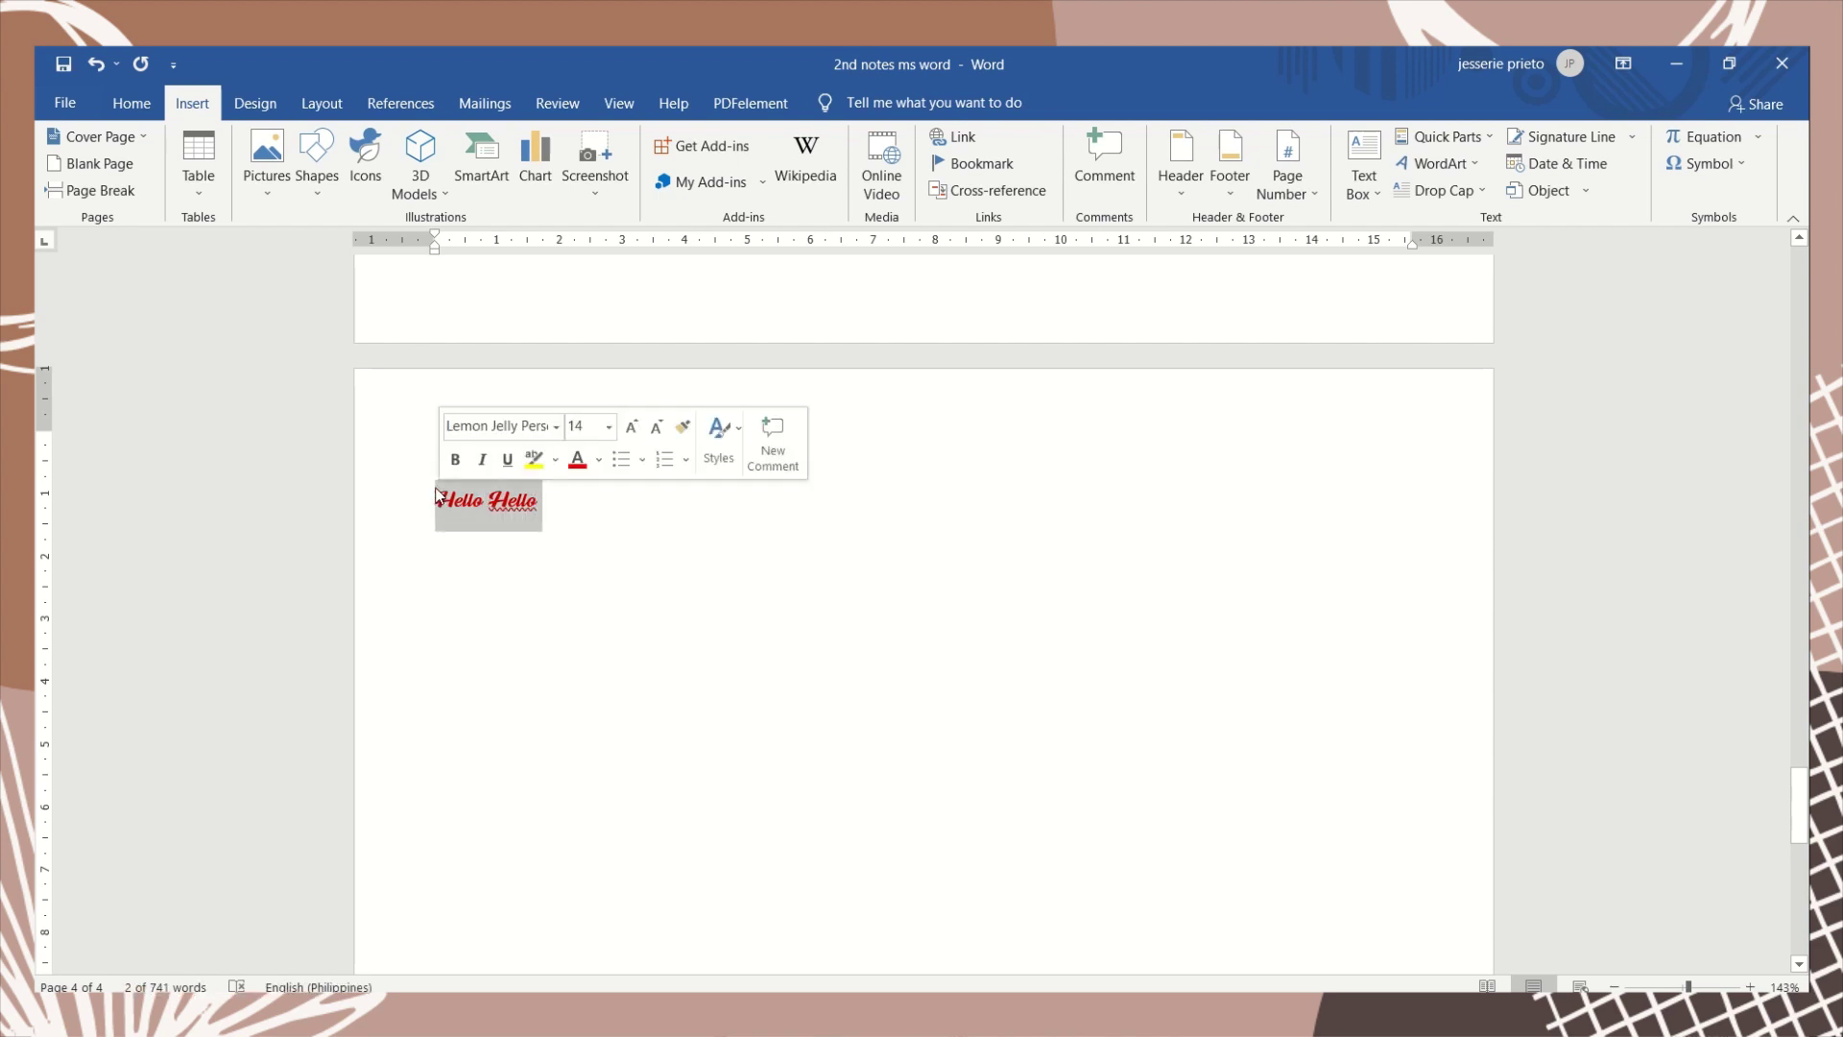
key(ctrl+space)
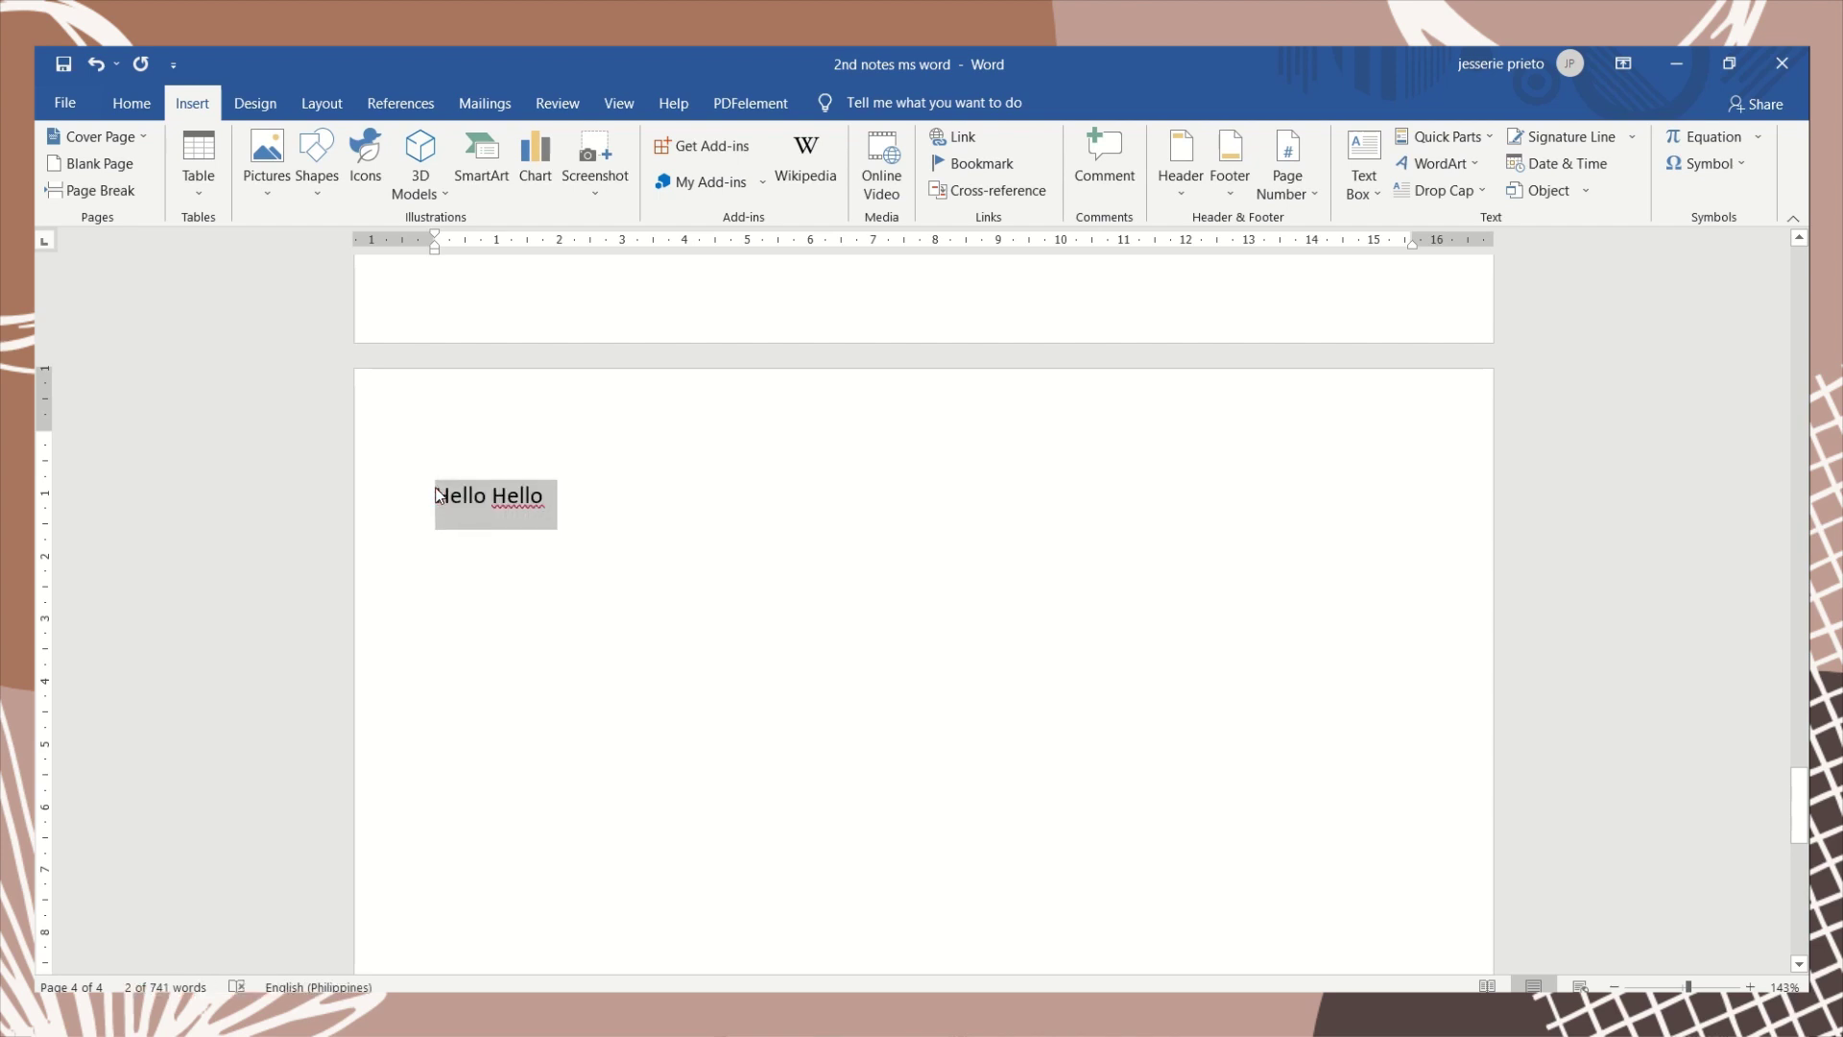
click(663, 501)
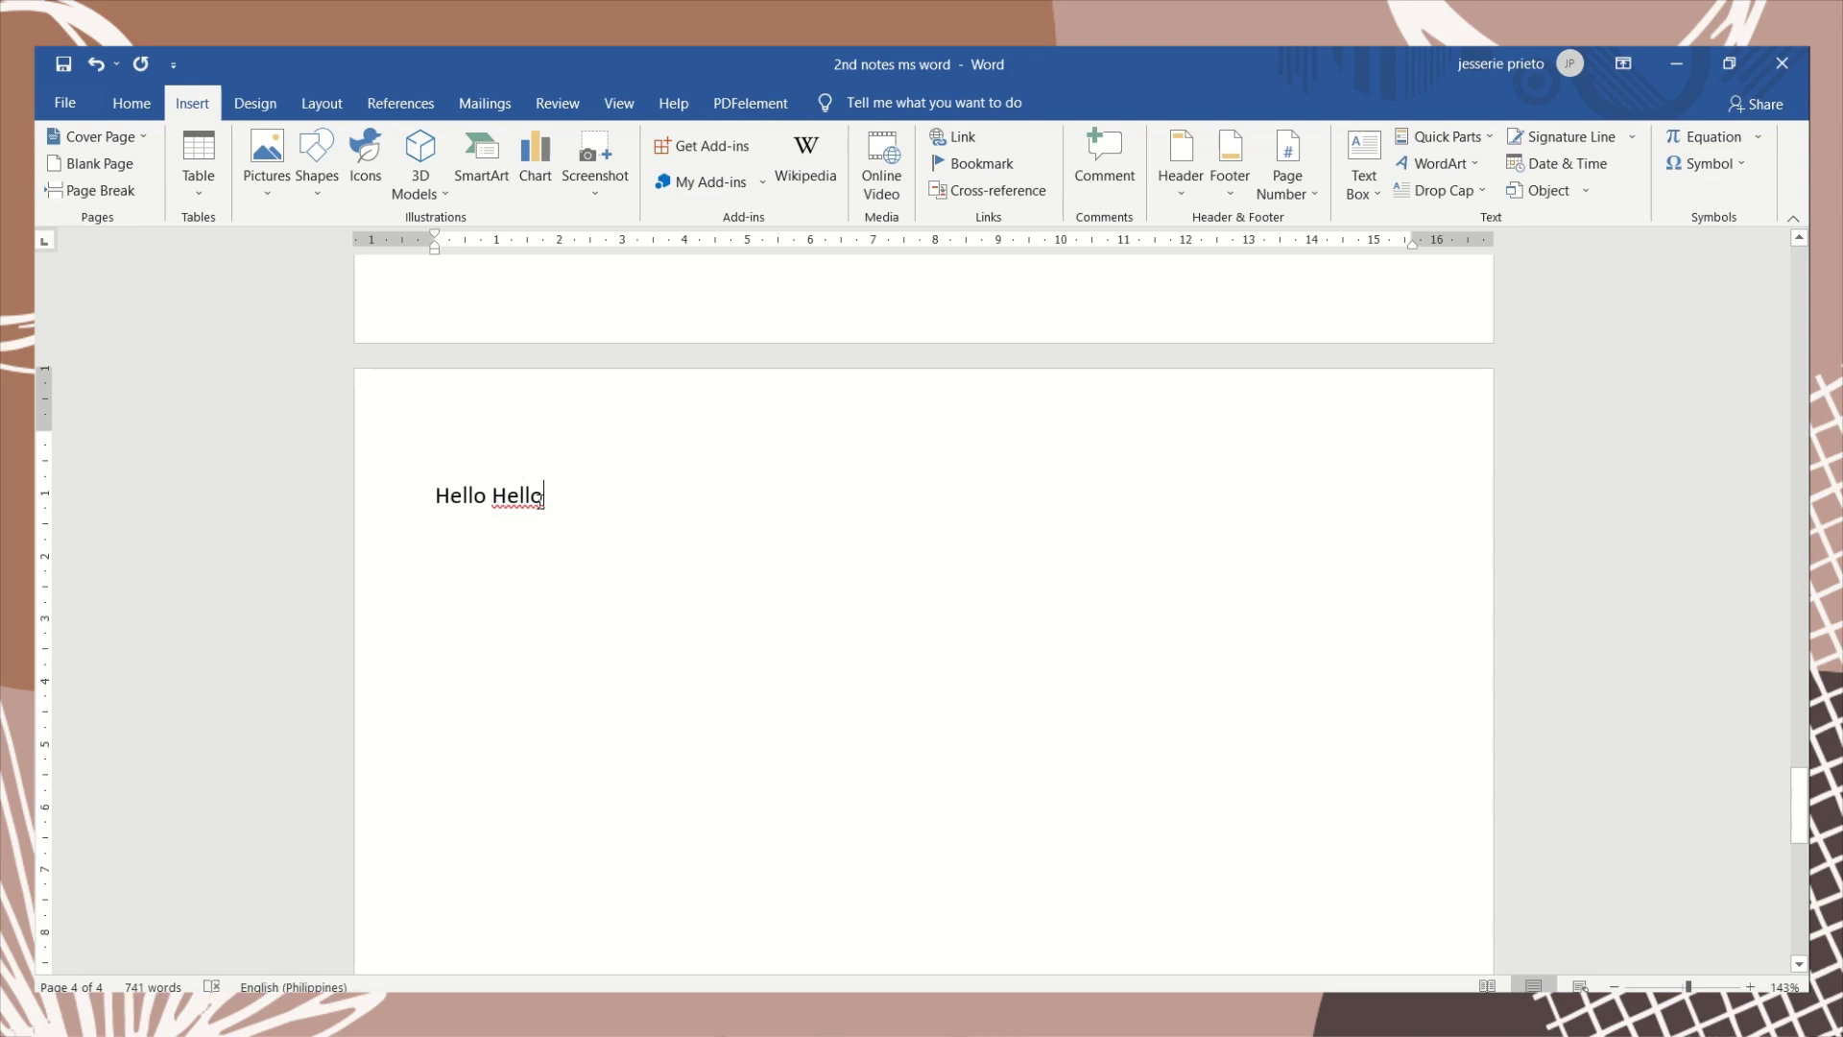
Make the Hello Hello line bold, italic, underlined, red and Arial Black
triple_click(530, 494)
key(ctrl+b)
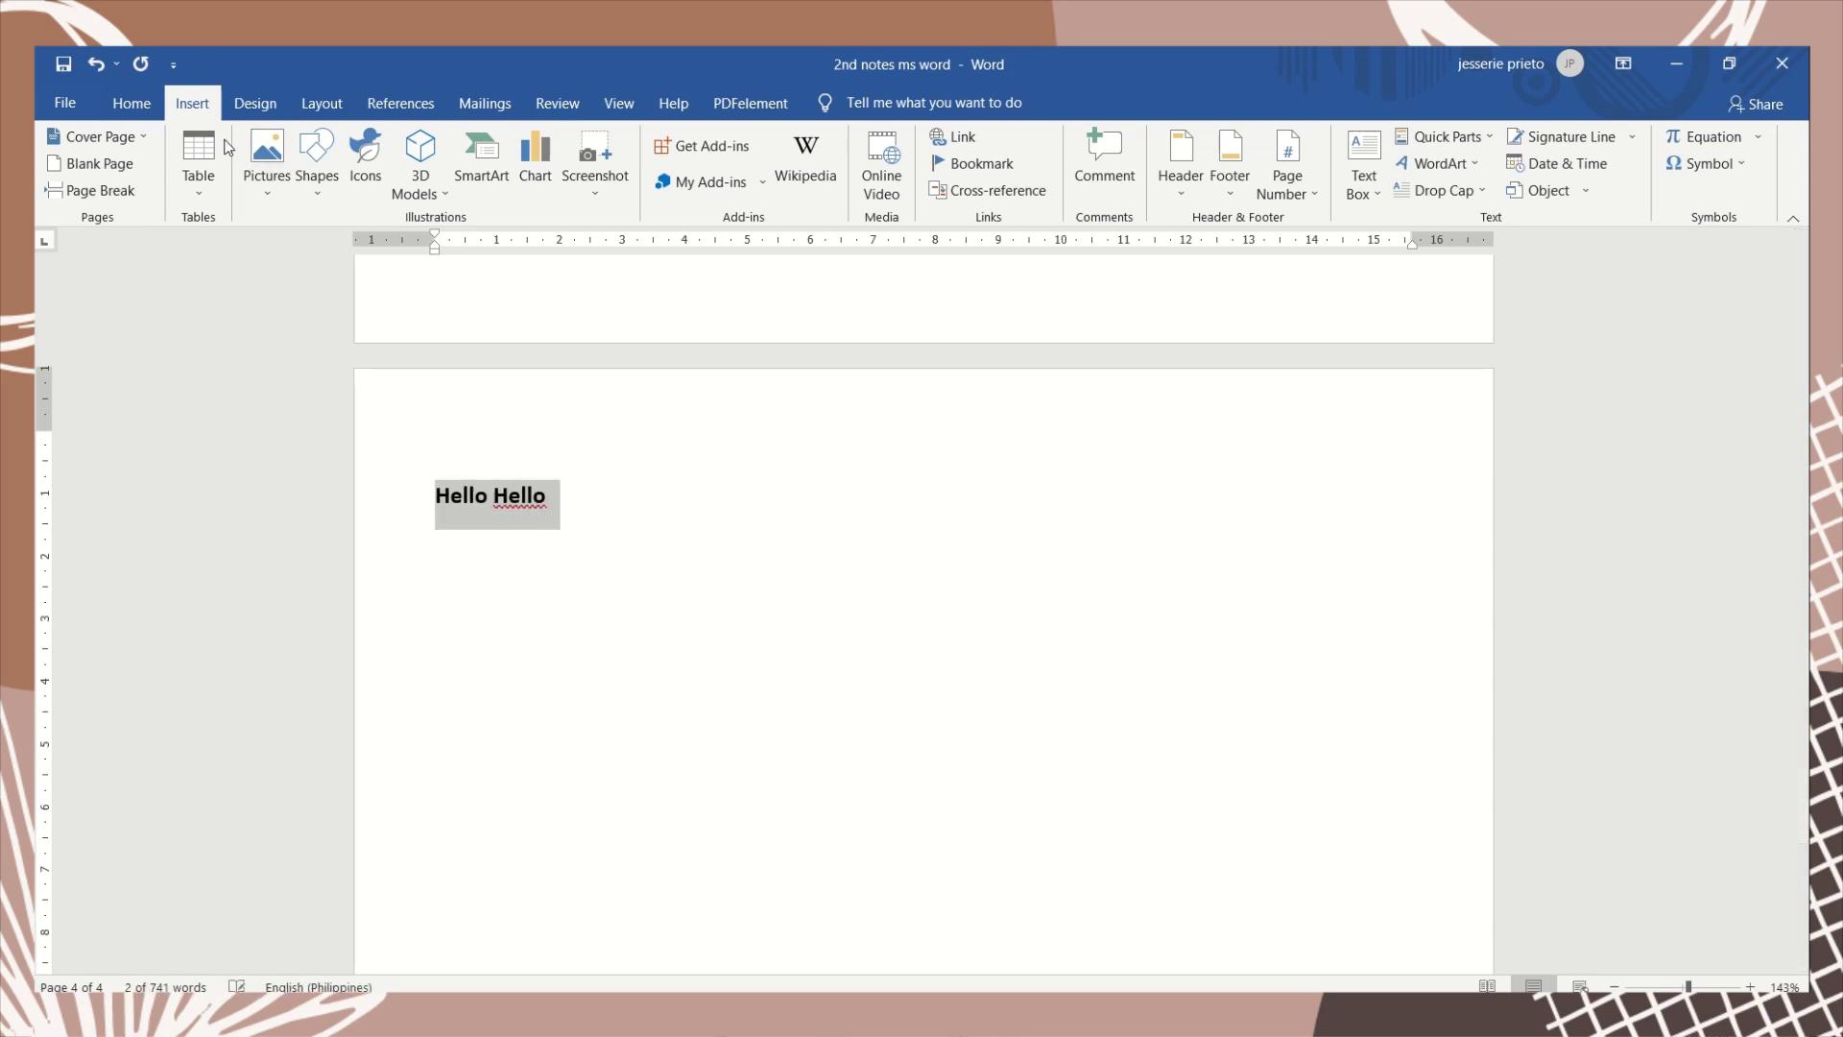
key(ctrl+u)
key(ctrl+i)
click(131, 103)
click(524, 182)
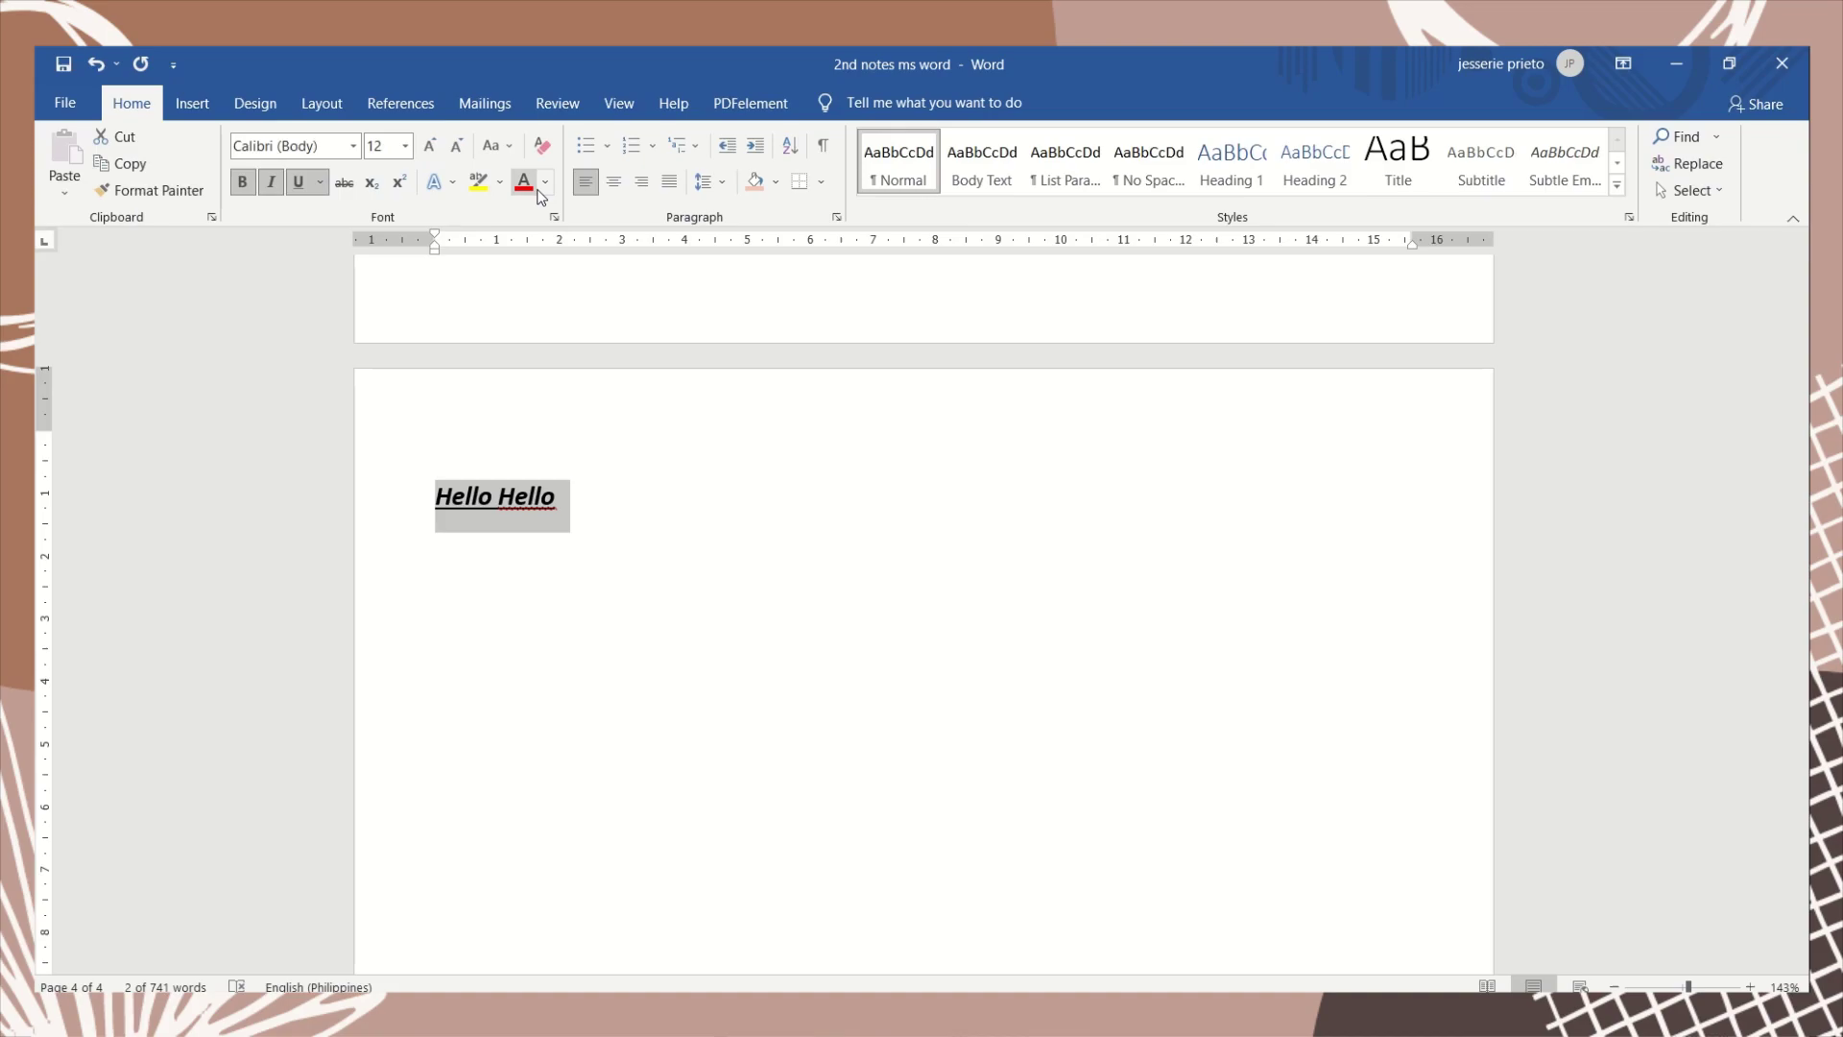
click(354, 146)
click(288, 768)
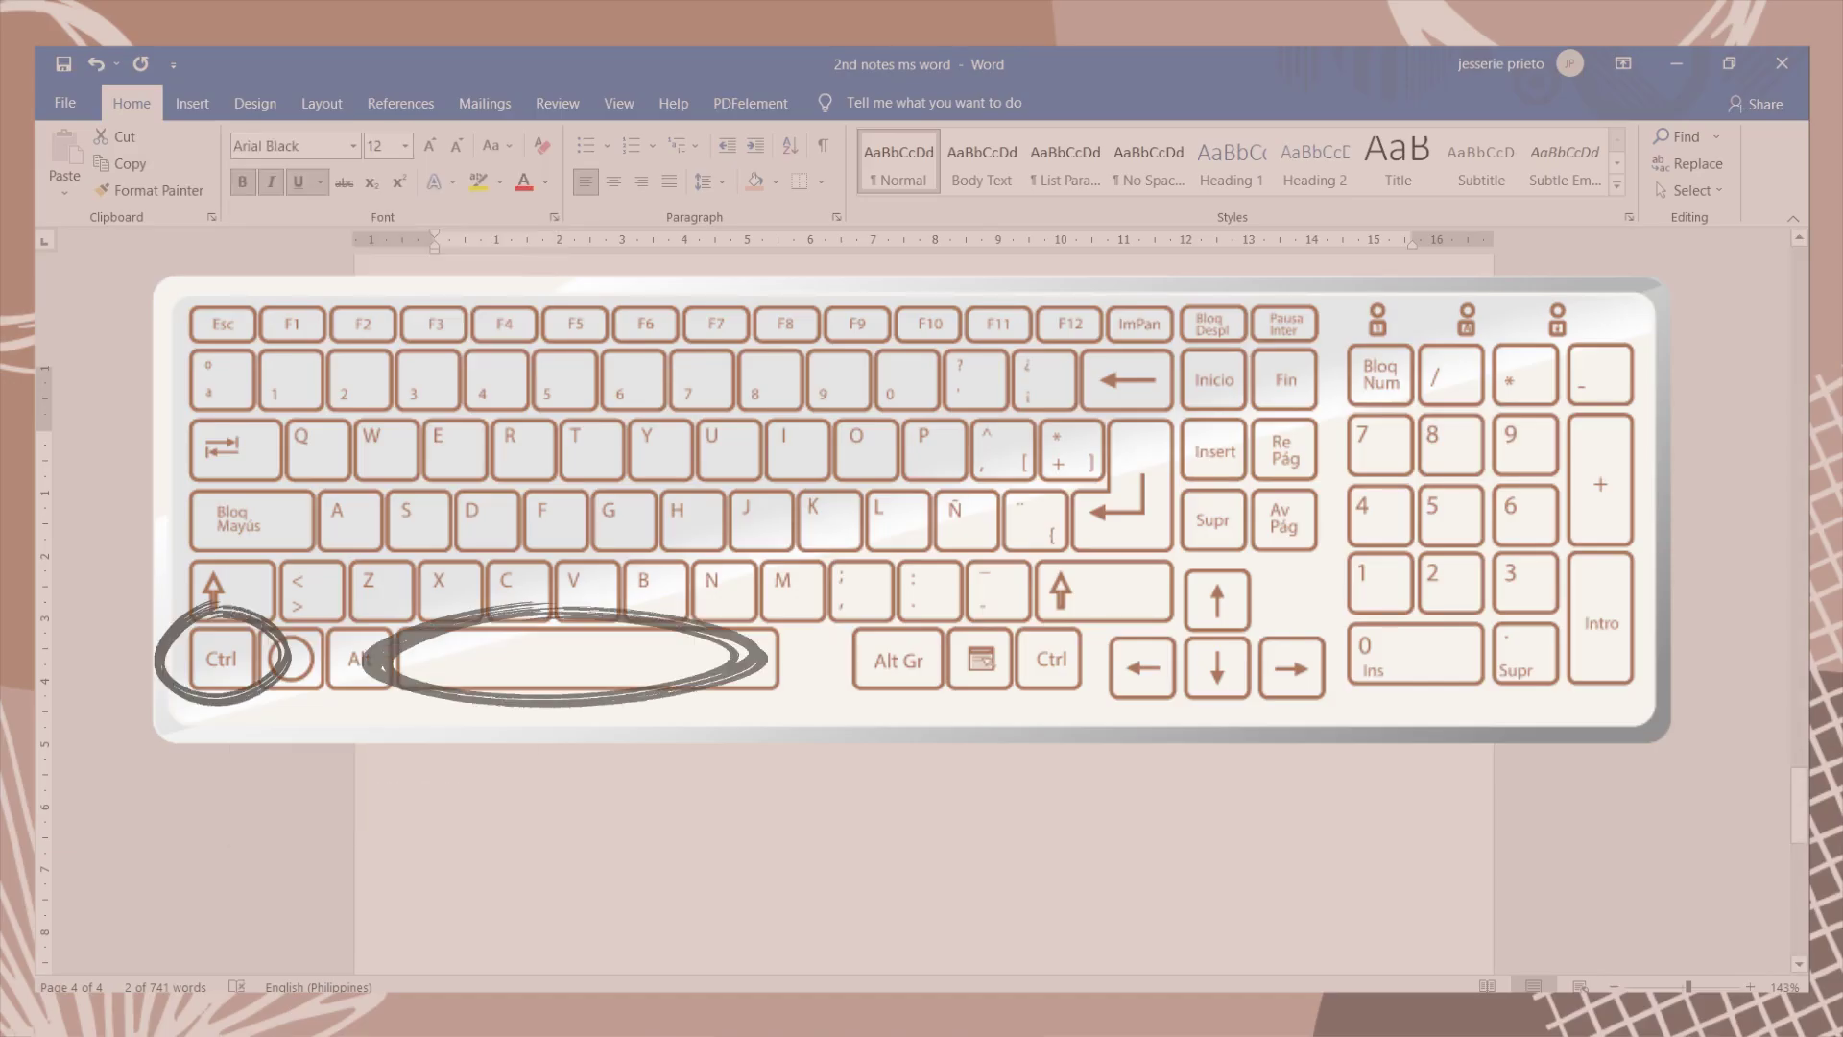
key(Right)
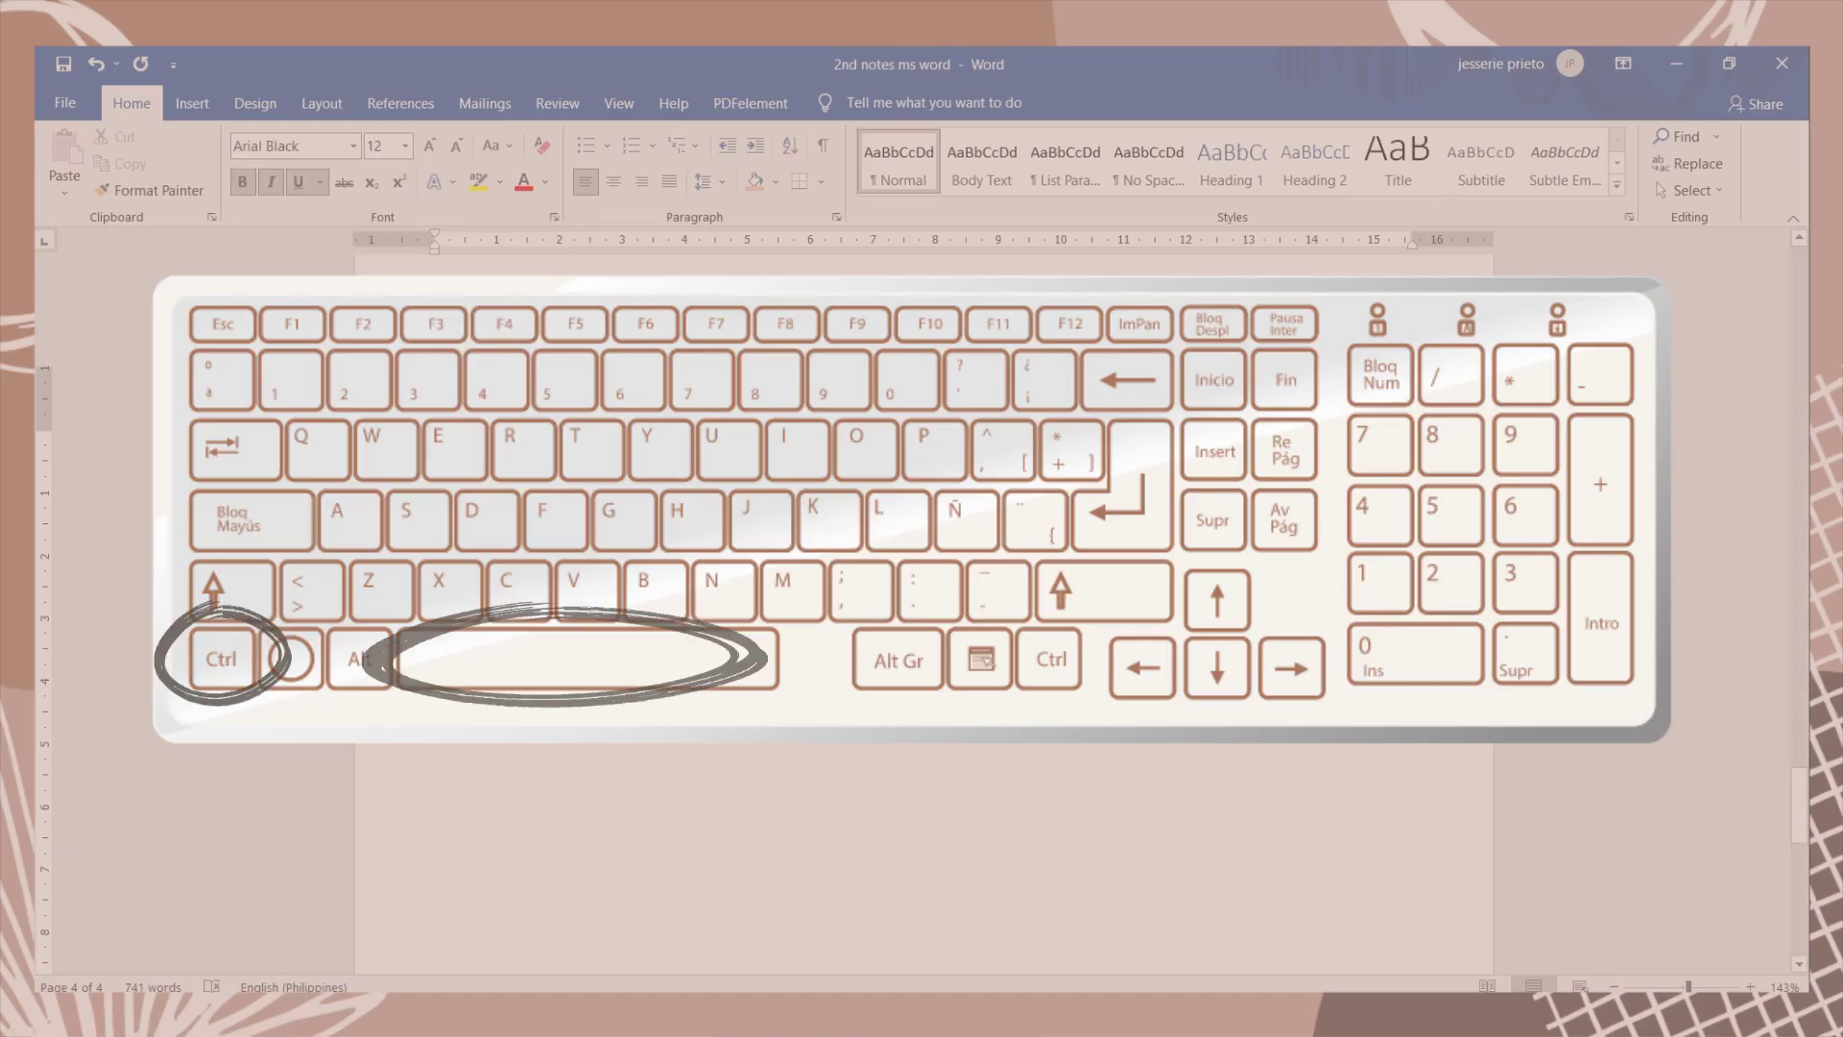
Clear all character formatting from the Hello Hello line
triple_click(451, 510)
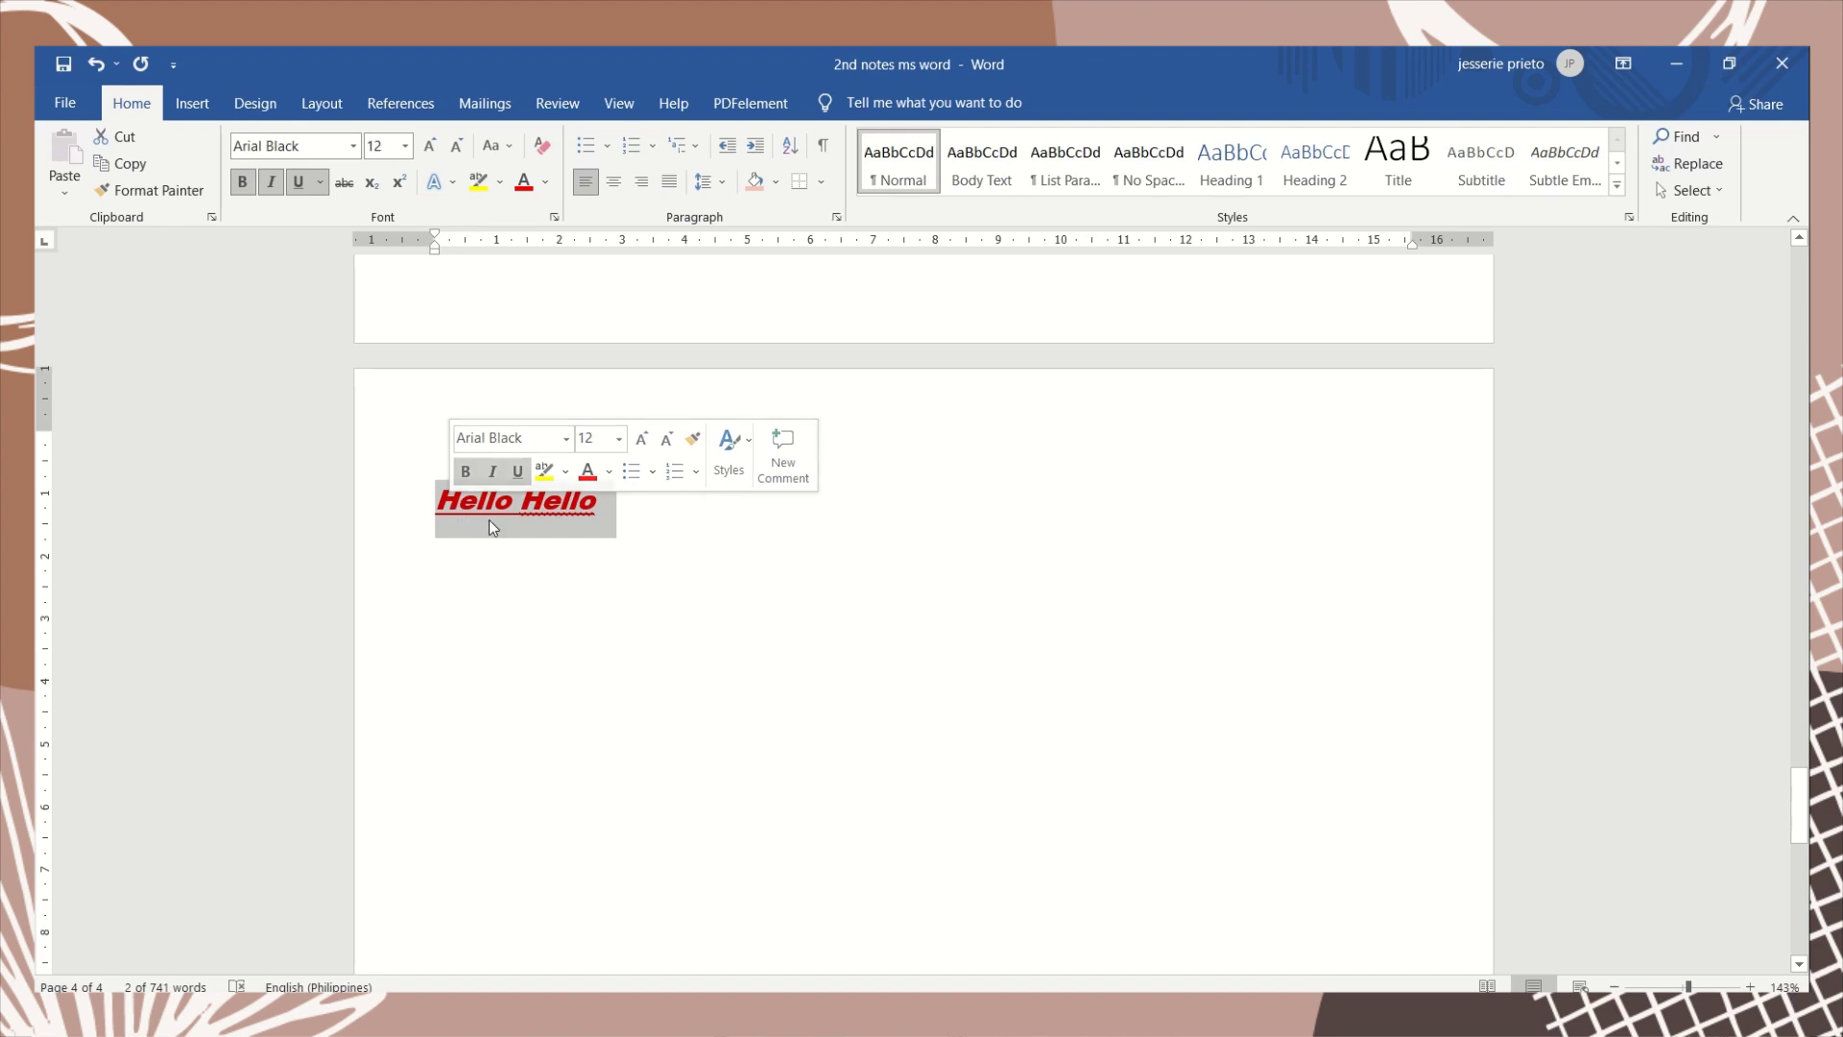
key(ctrl+space)
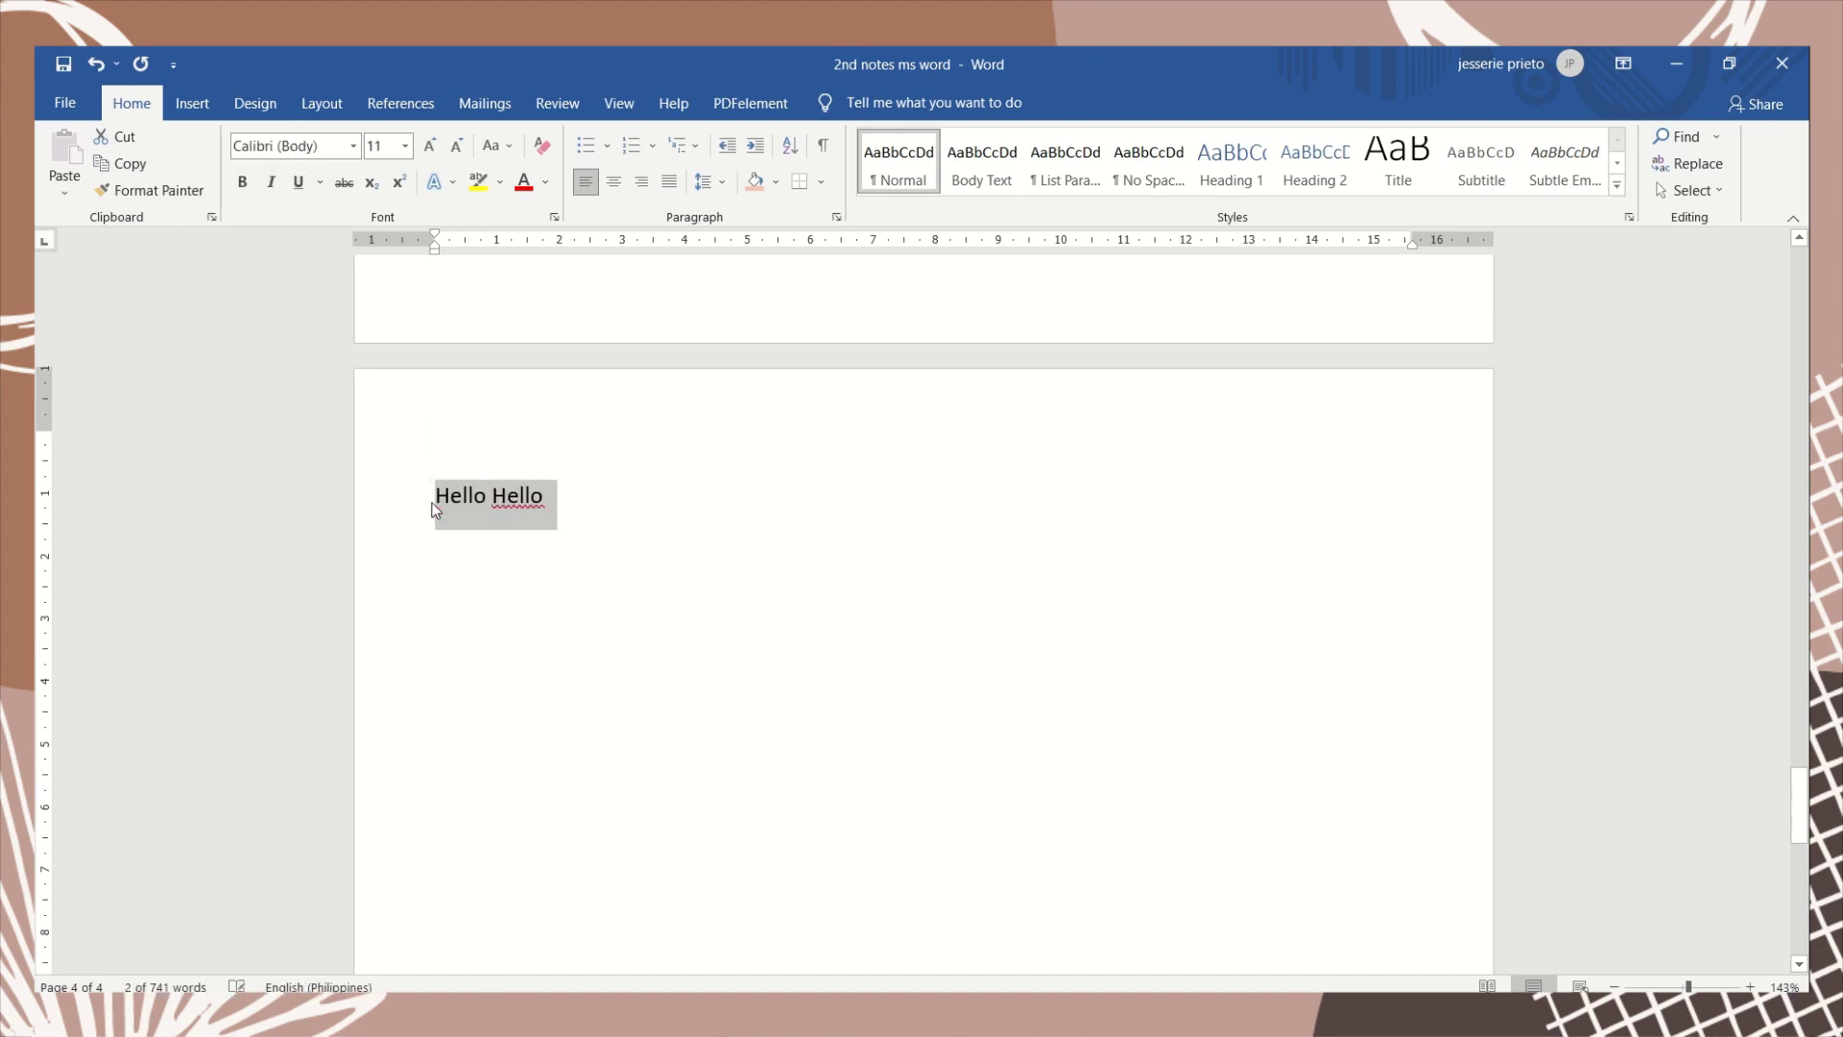
click(626, 481)
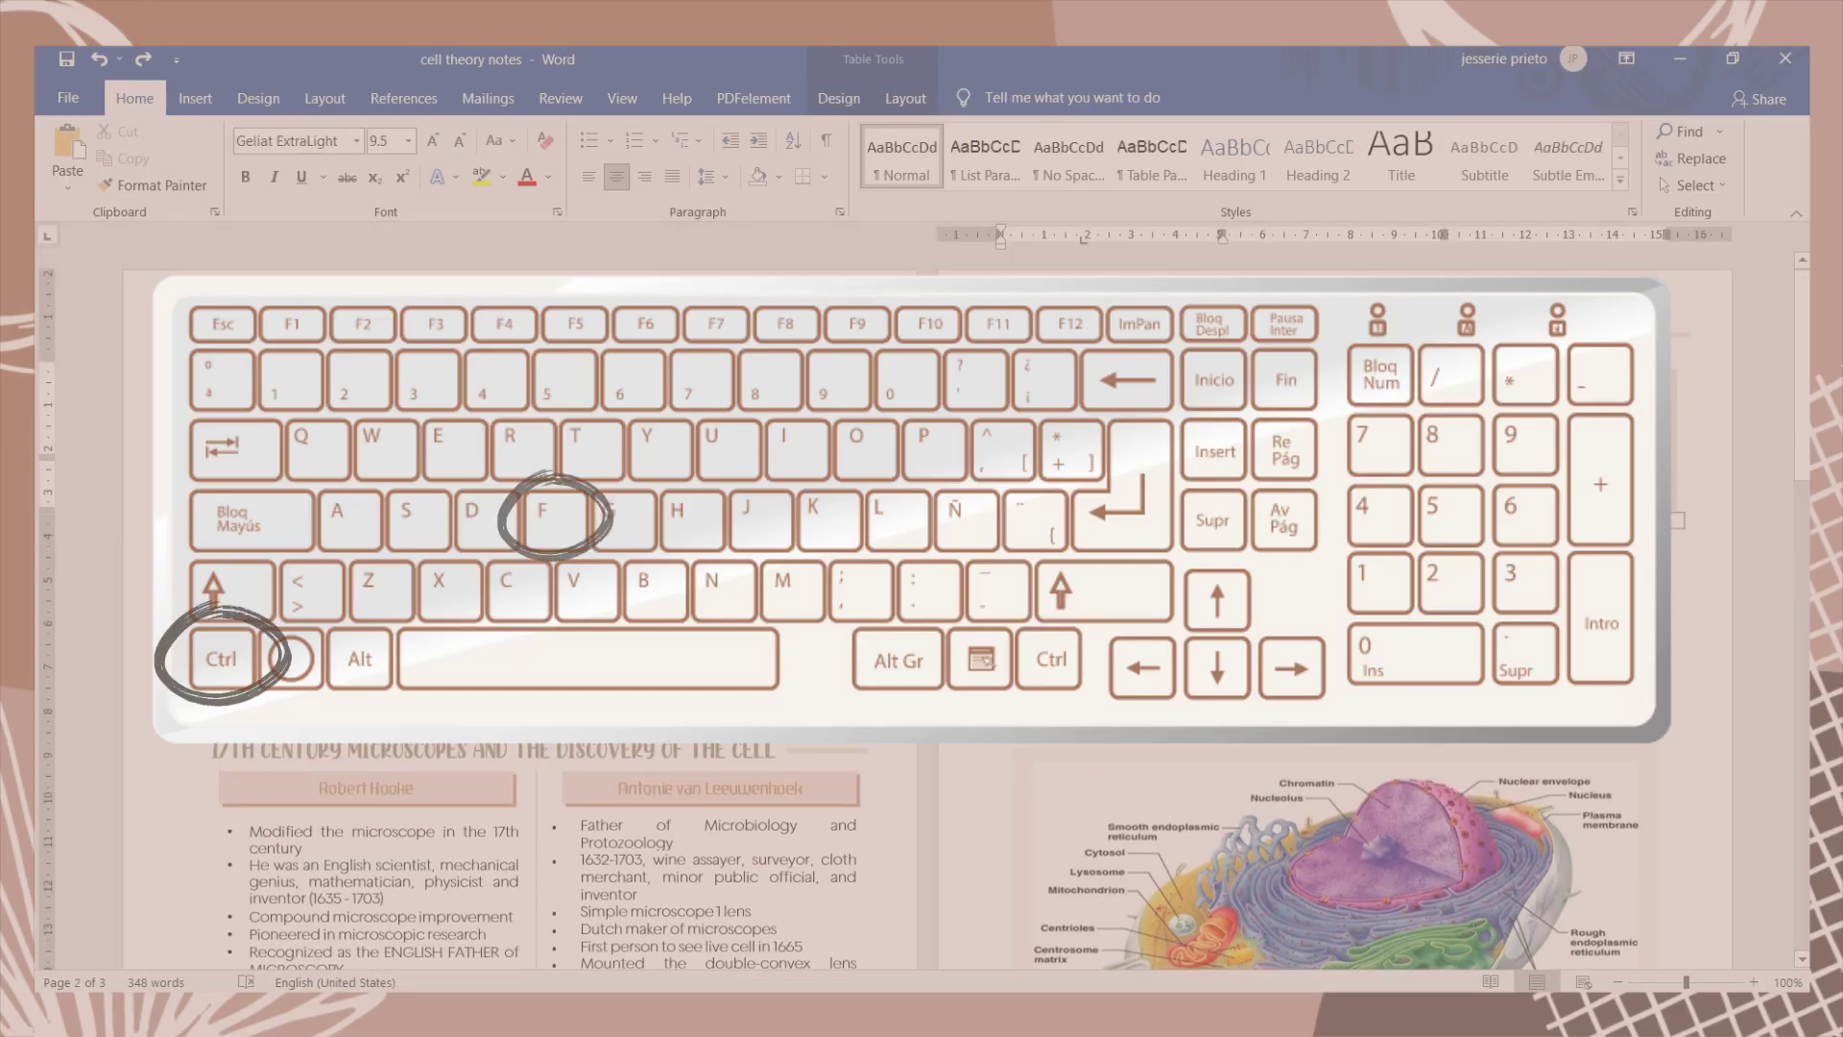
Replace every 'the' with 'hello' throughout the document
key(ctrl+f)
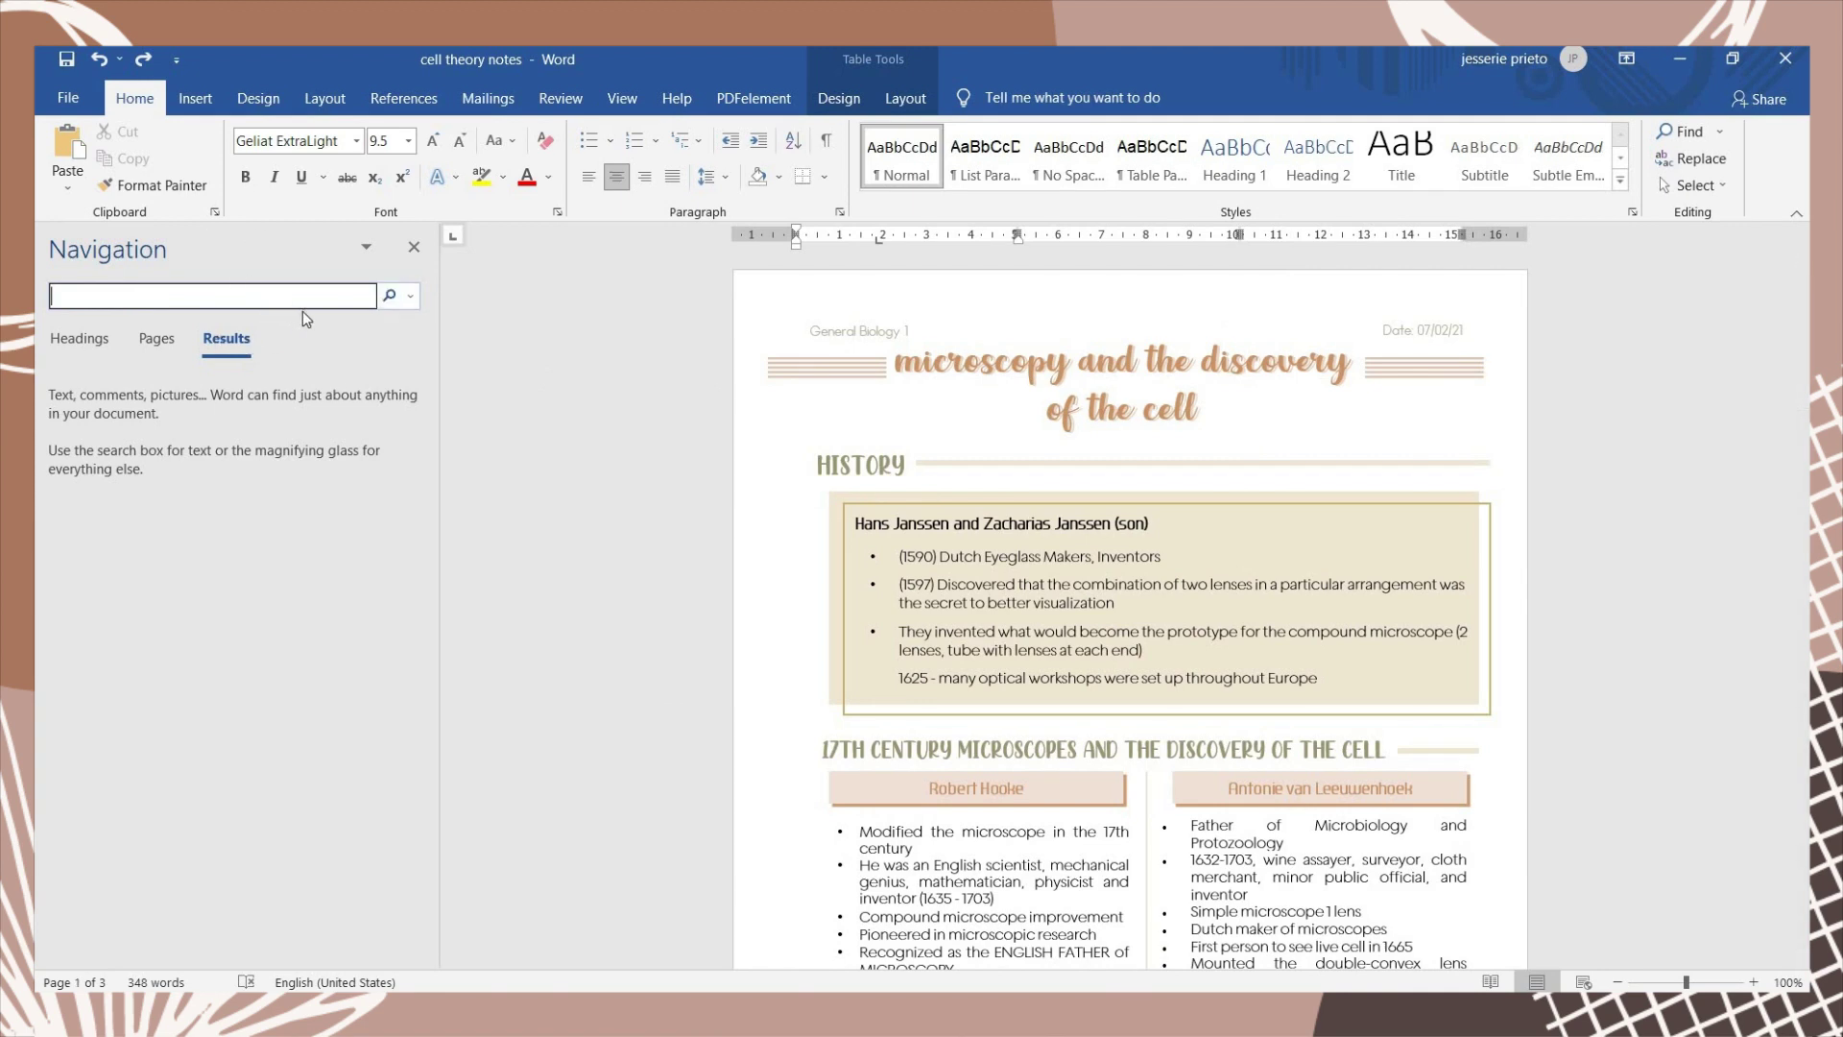
click(411, 299)
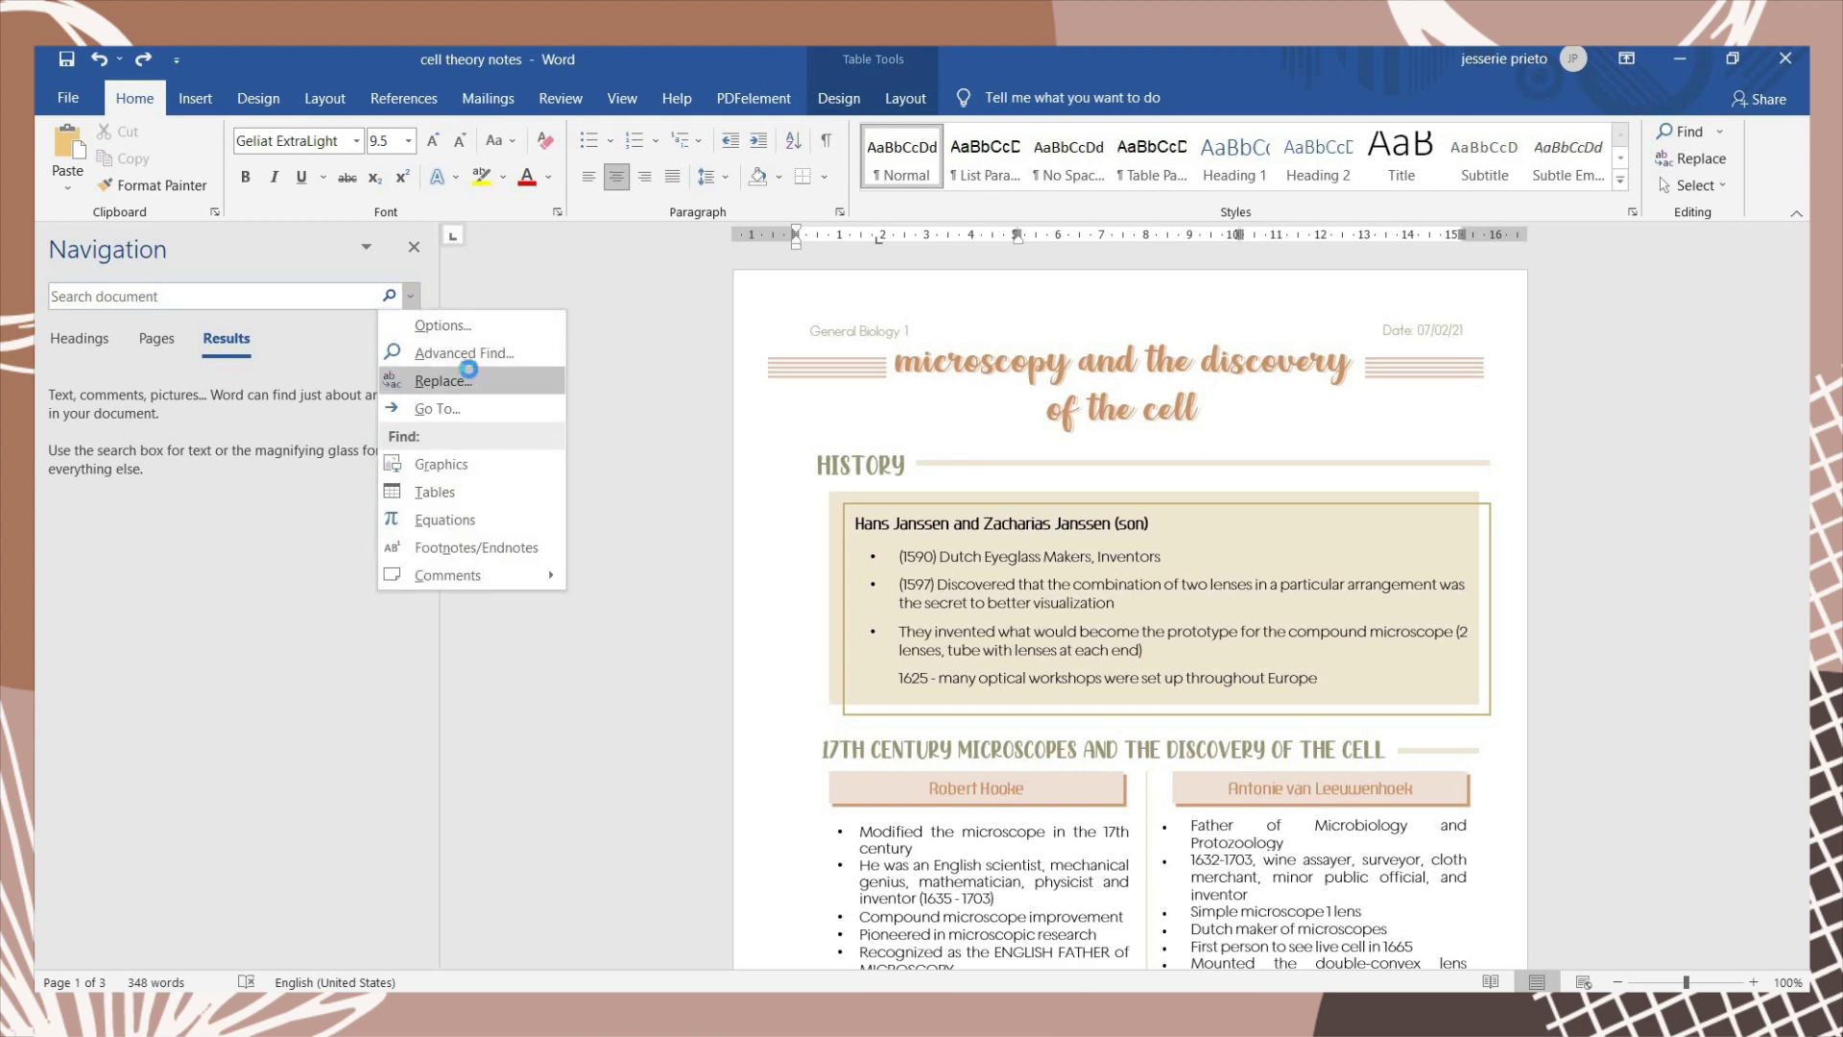
click(469, 376)
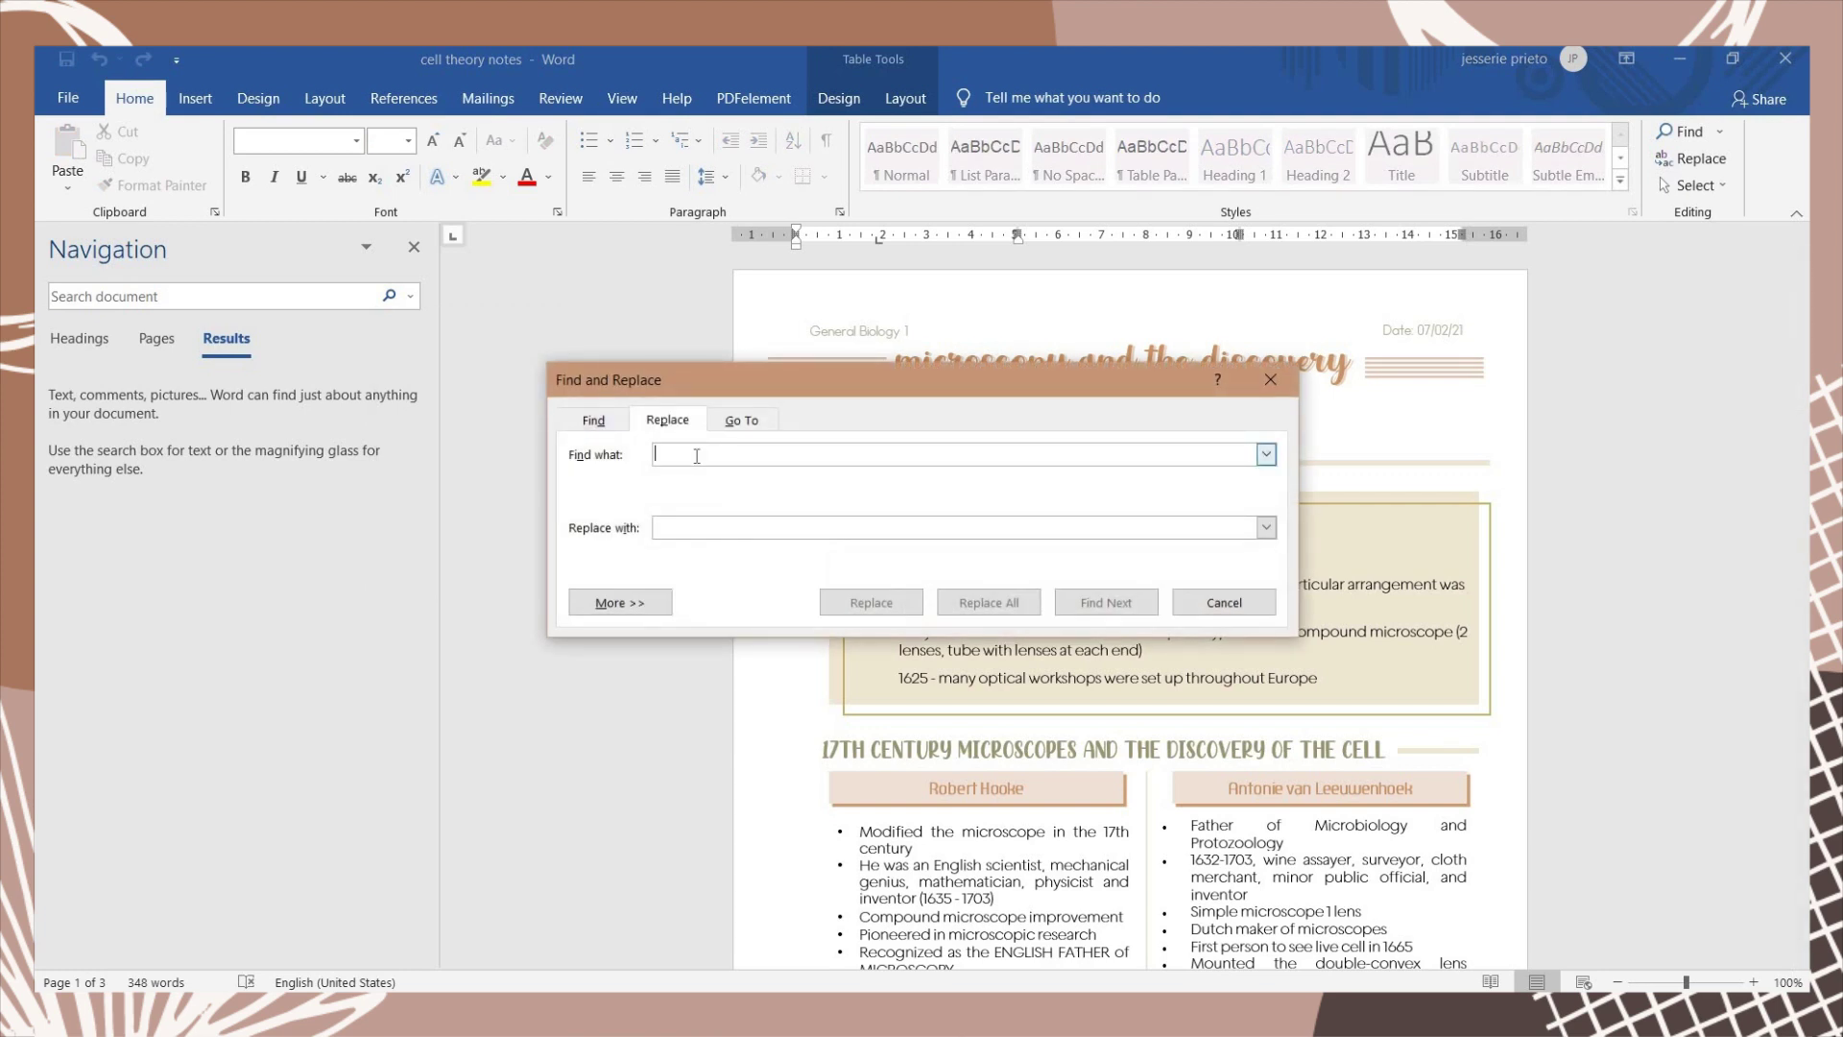
text(the)
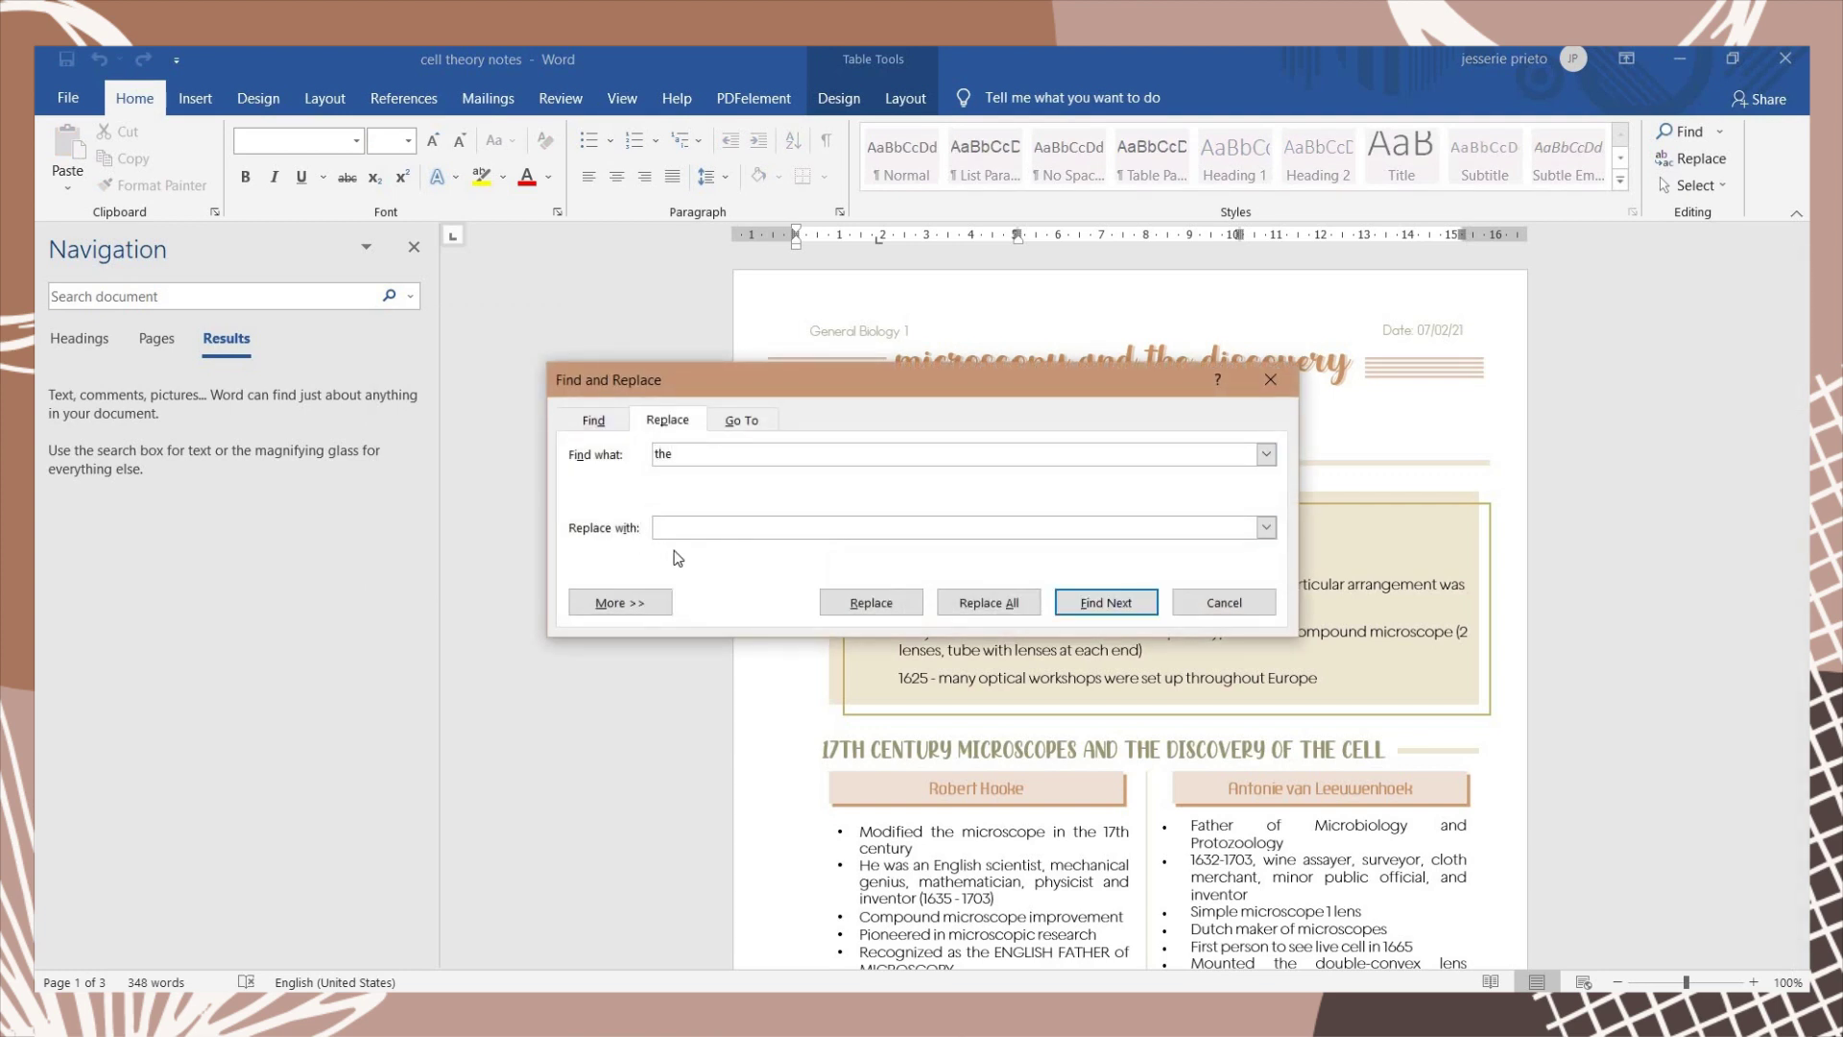
click(684, 530)
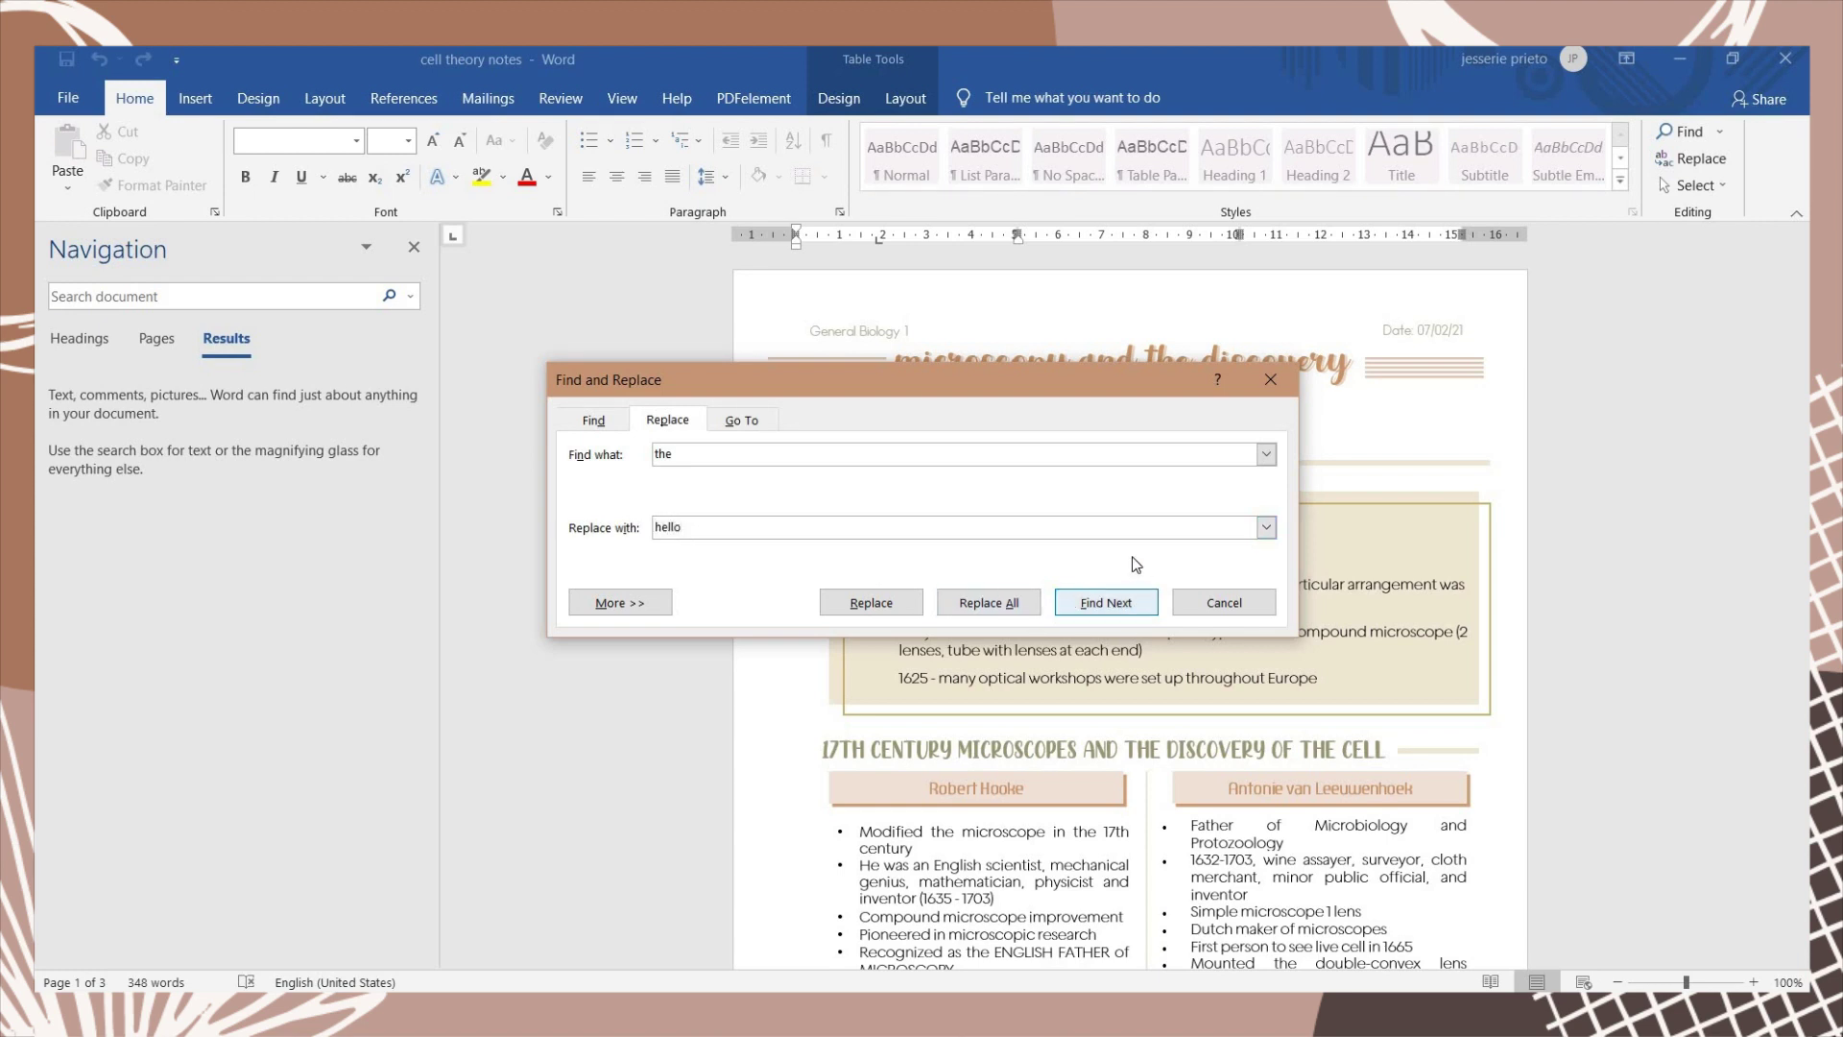
click(1012, 605)
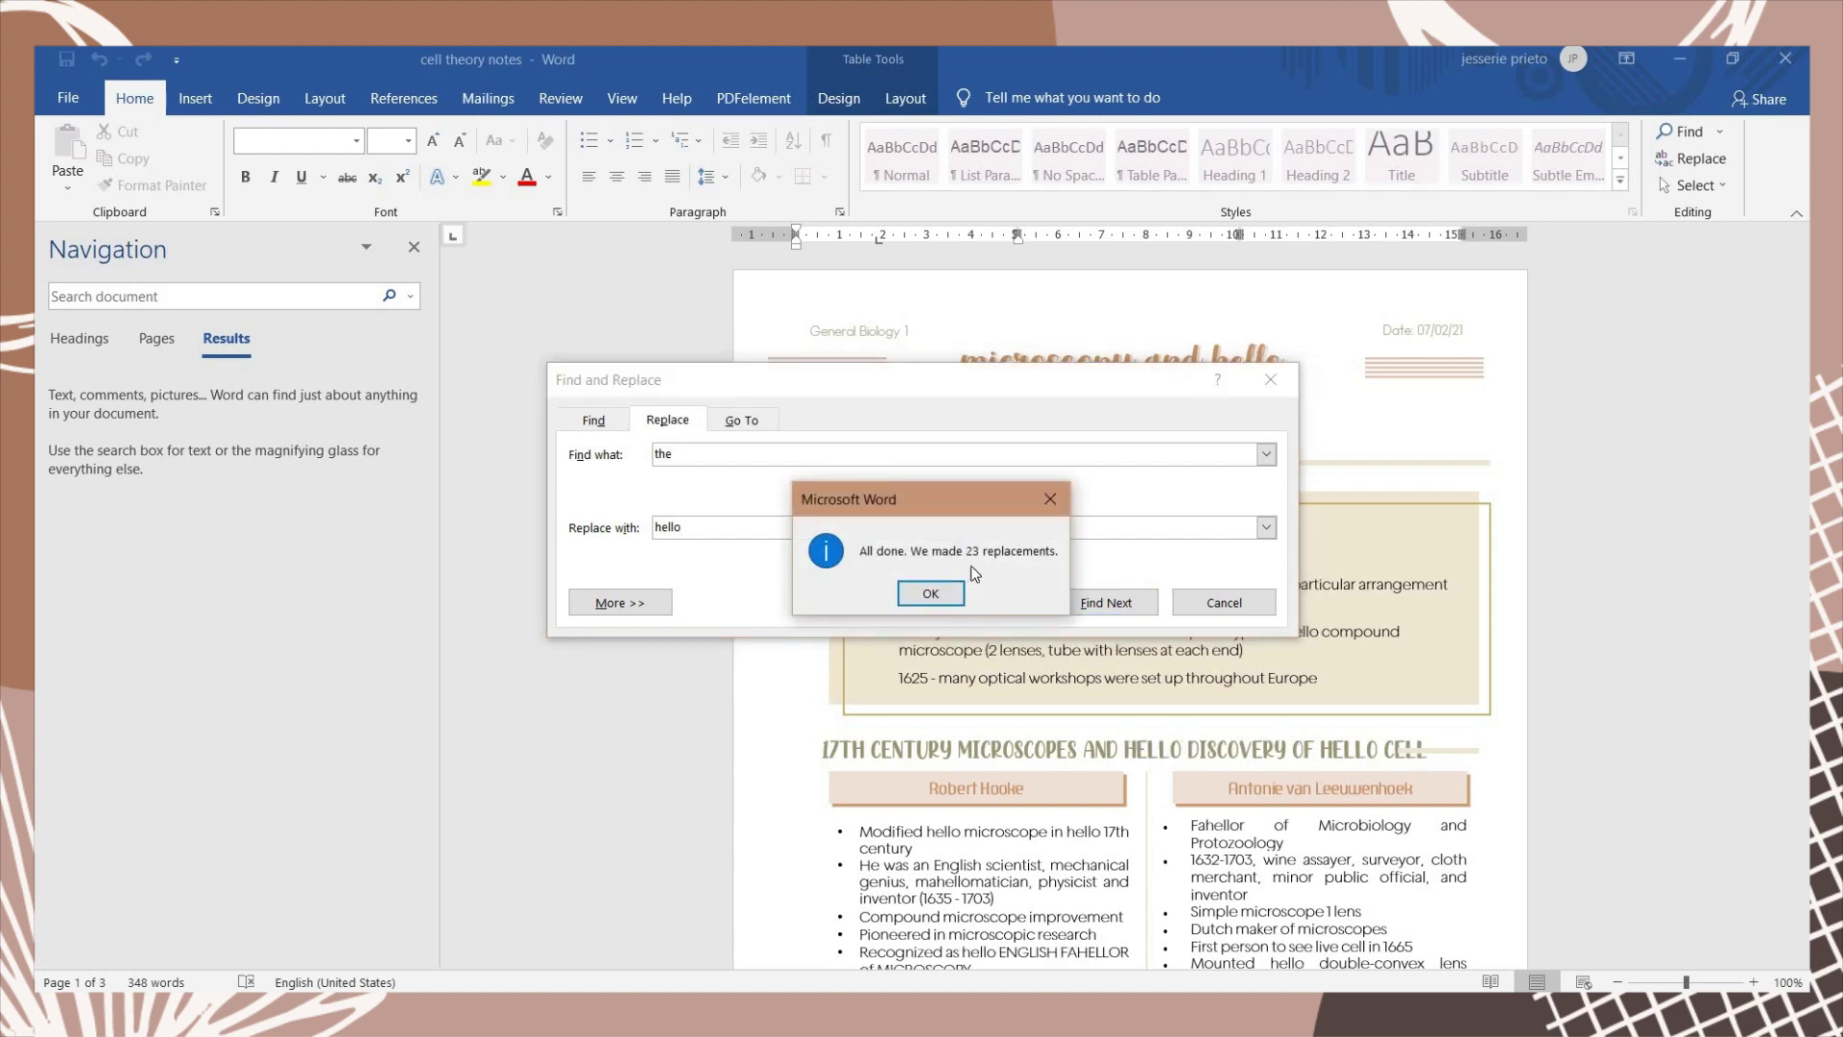
click(930, 594)
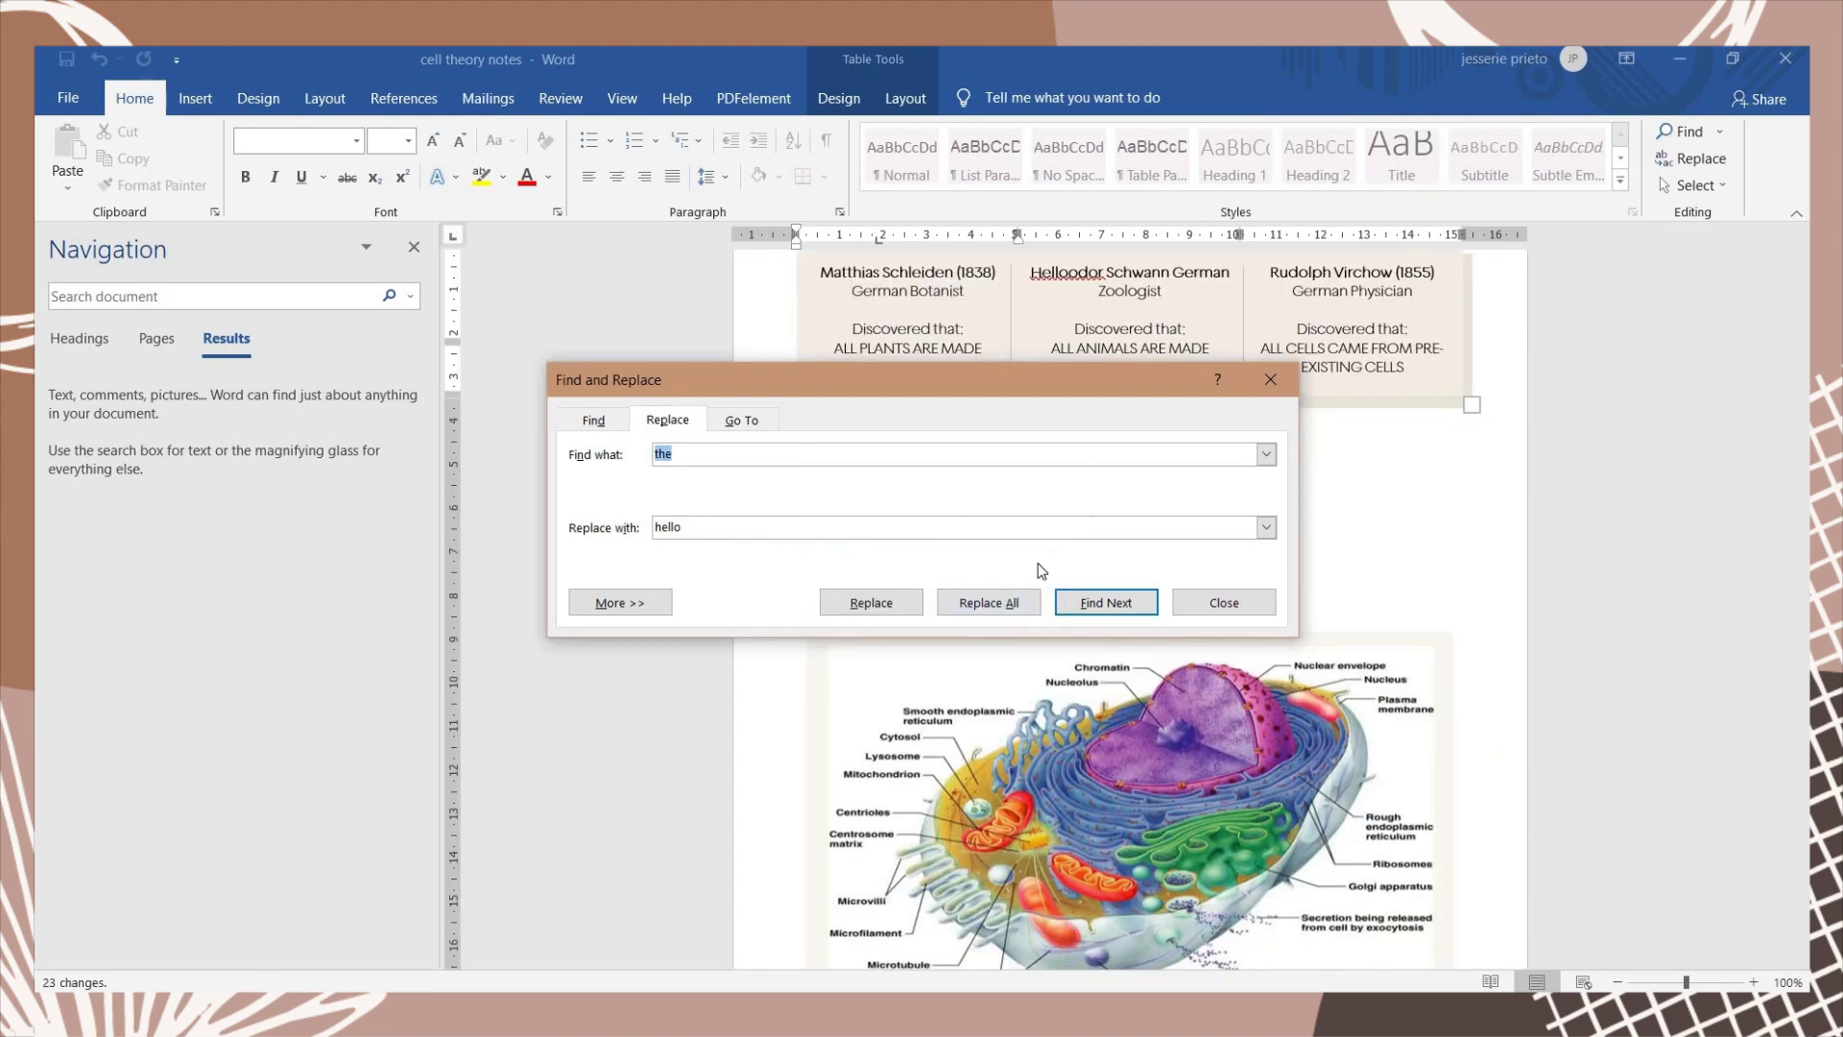
click(1197, 605)
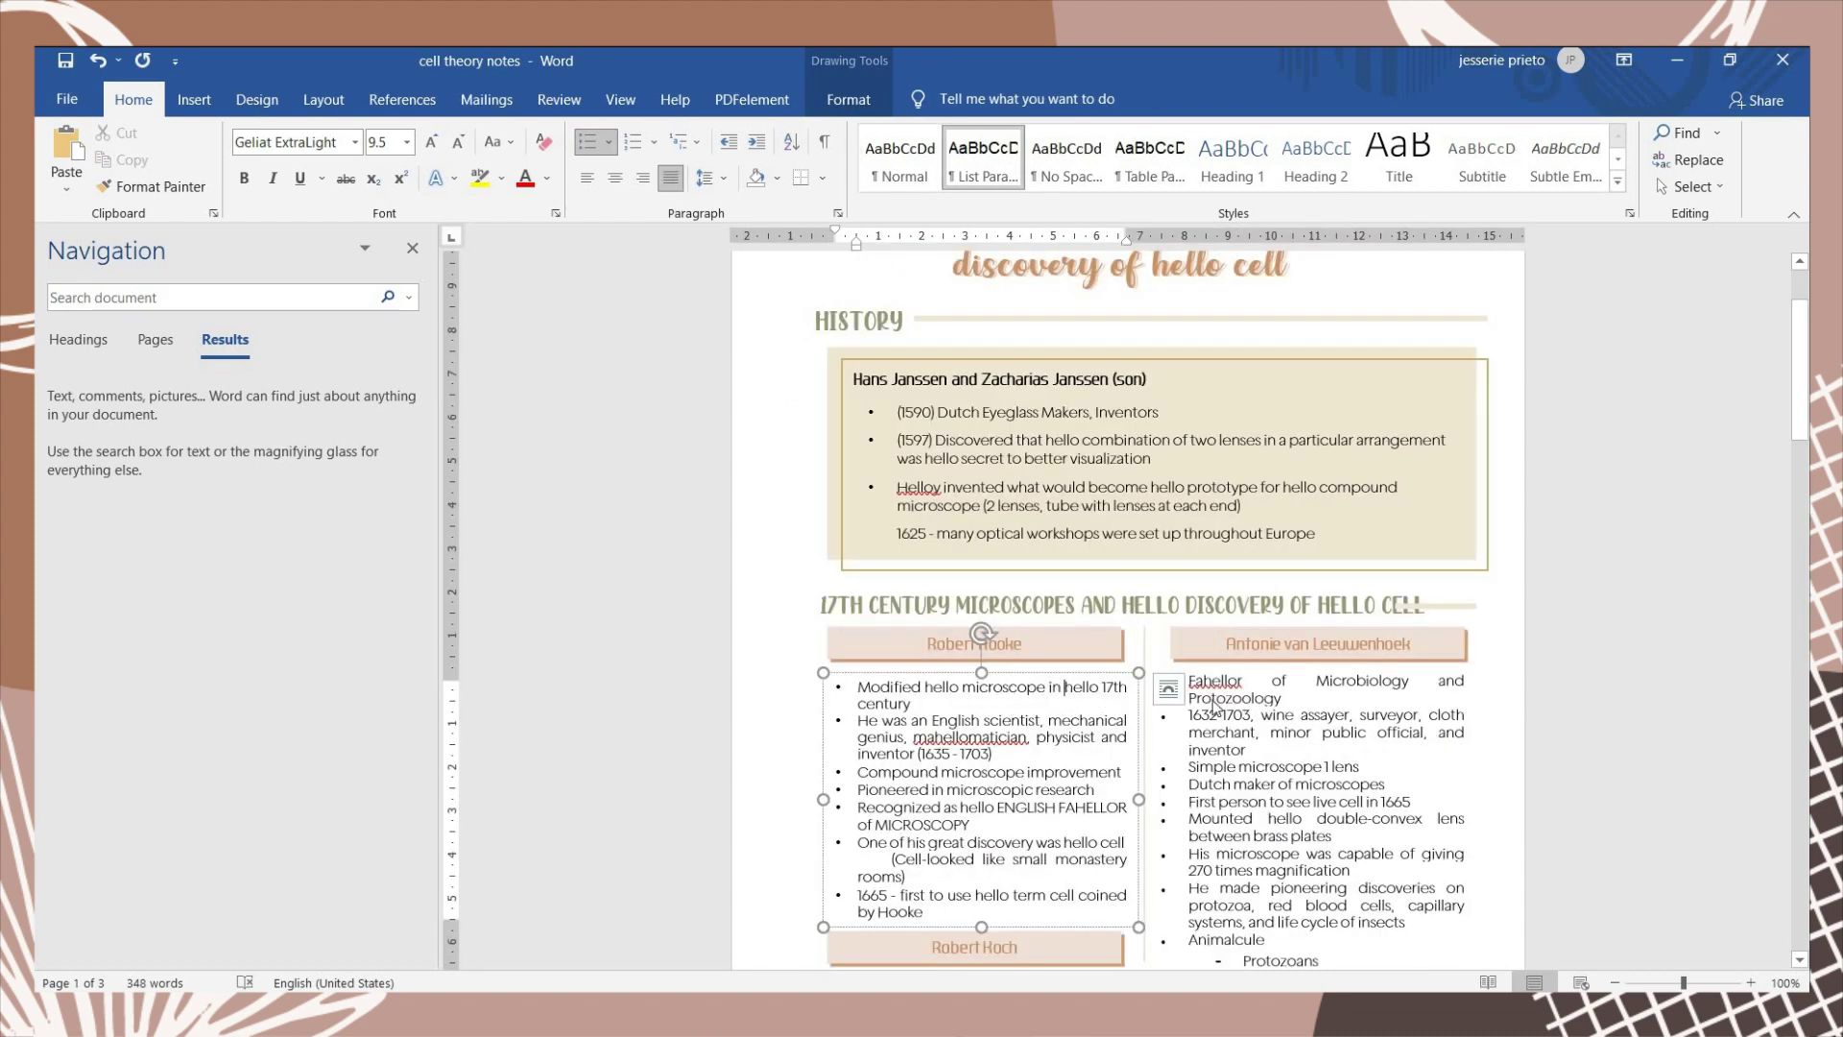
Undo and then restore the 'hello' replacements in the cell theory notes
double_click(1070, 687)
scroll(1332, 832, down, 15)
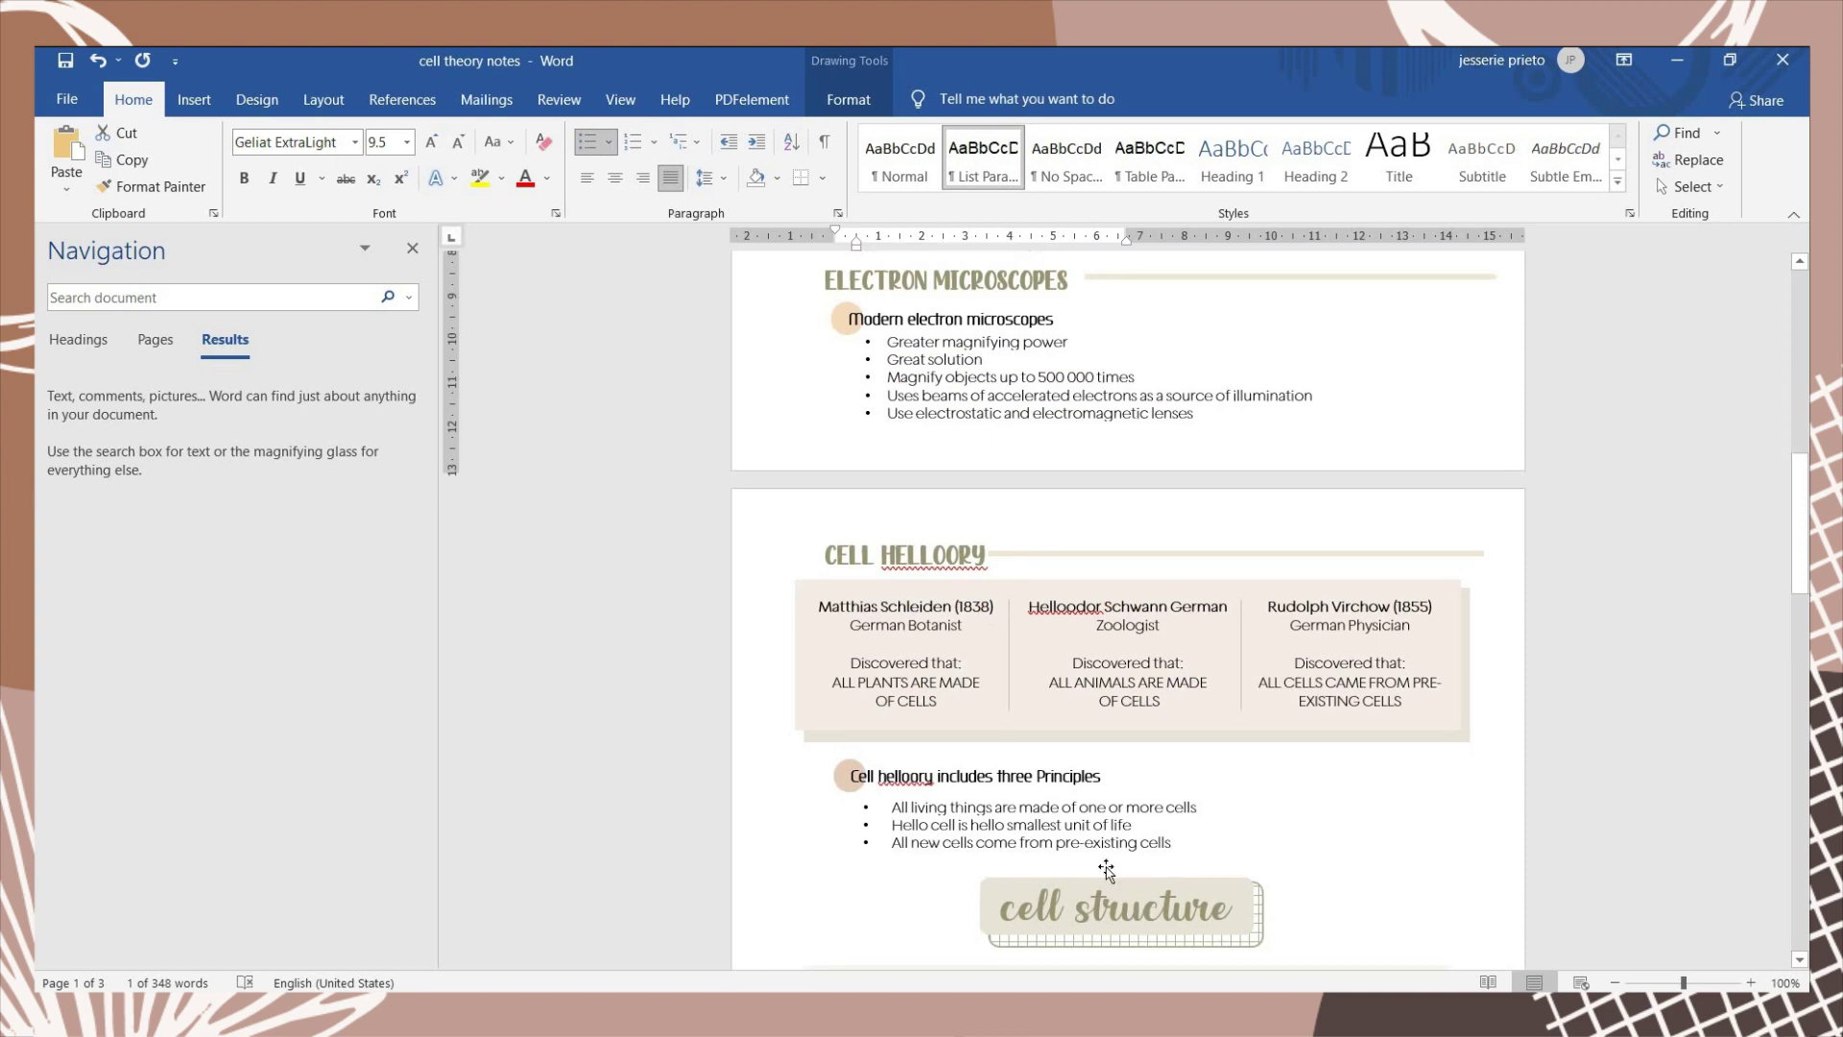
click(1001, 836)
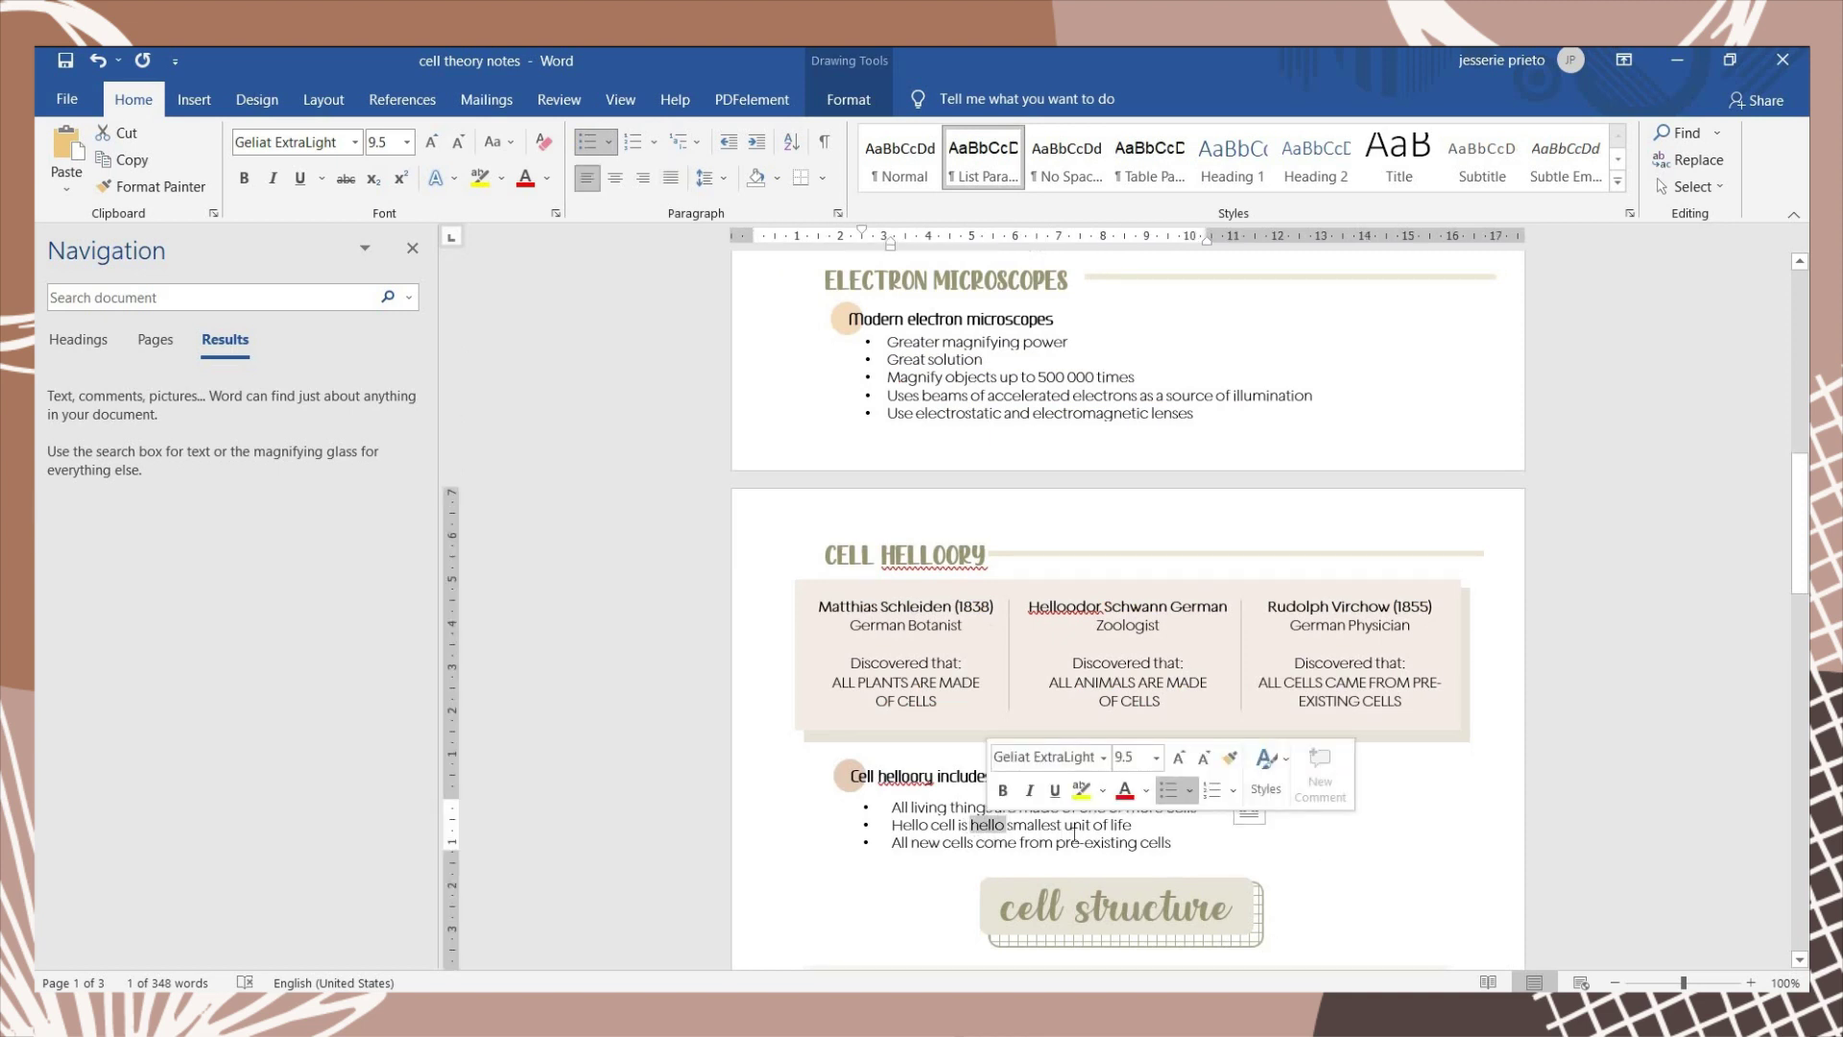
key(ctrl+z)
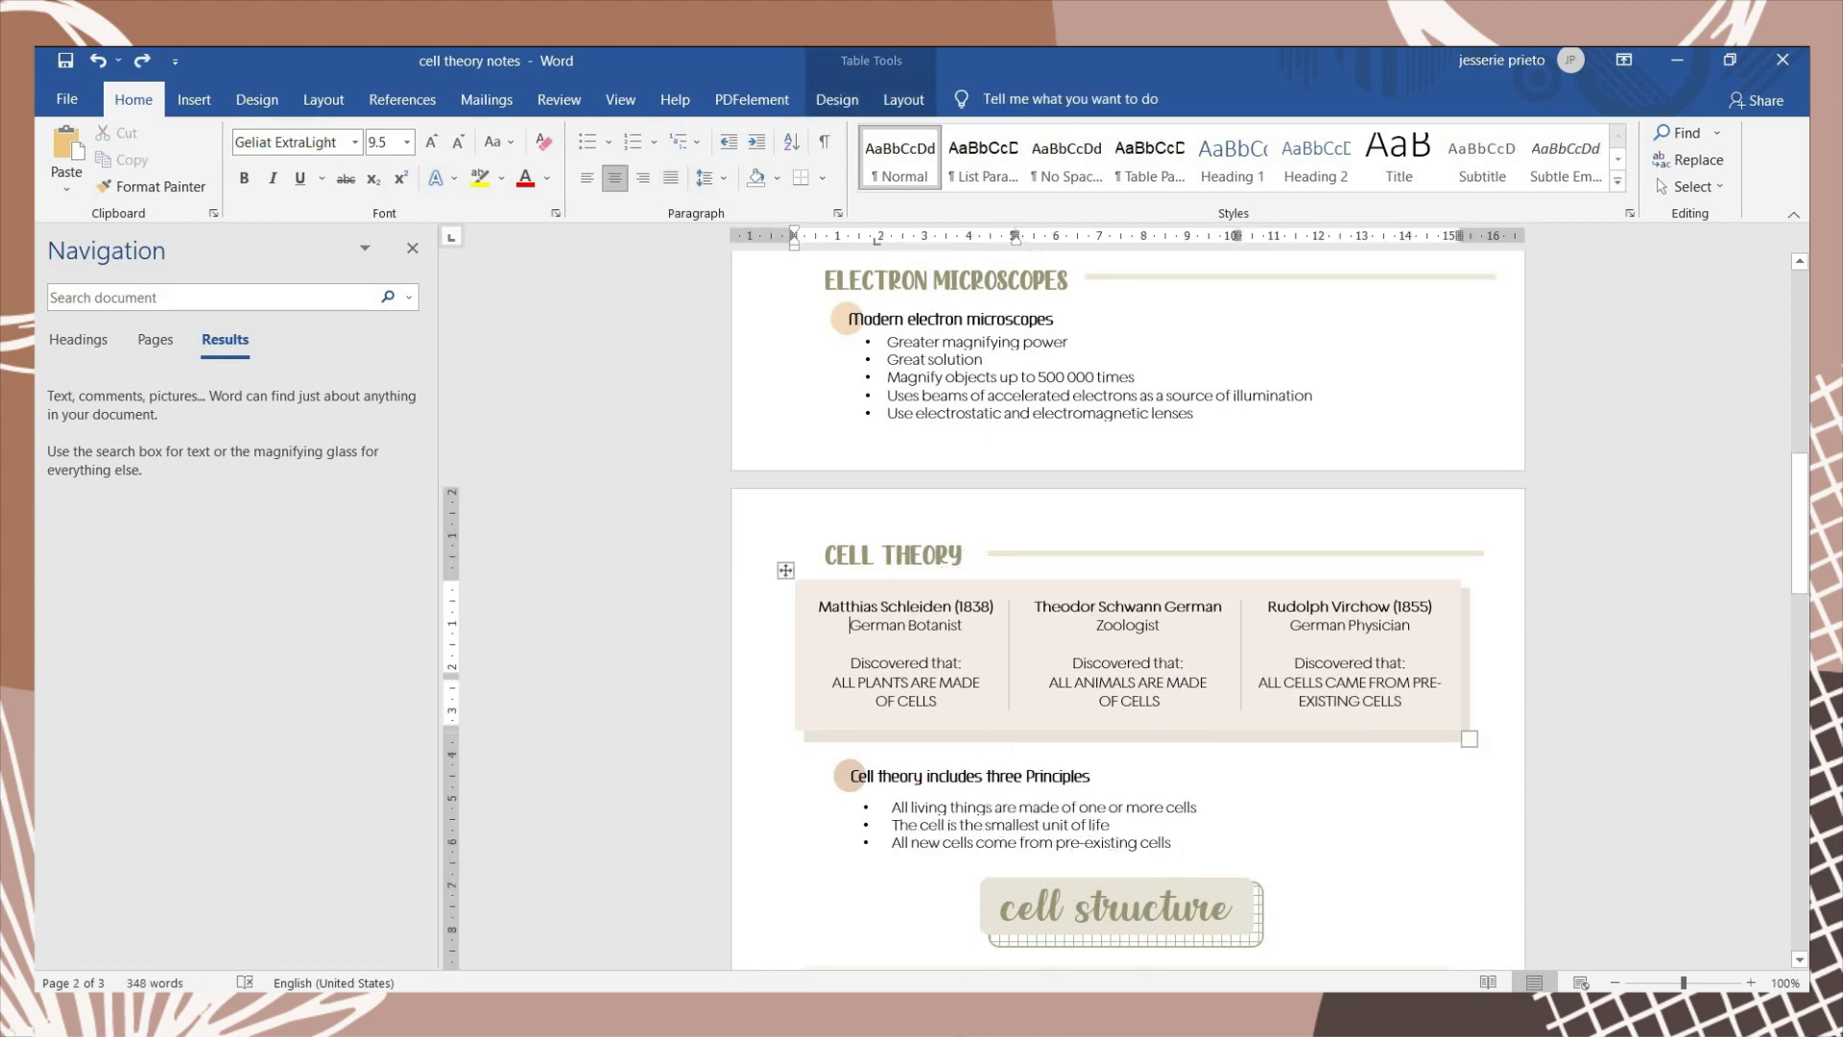
click(142, 61)
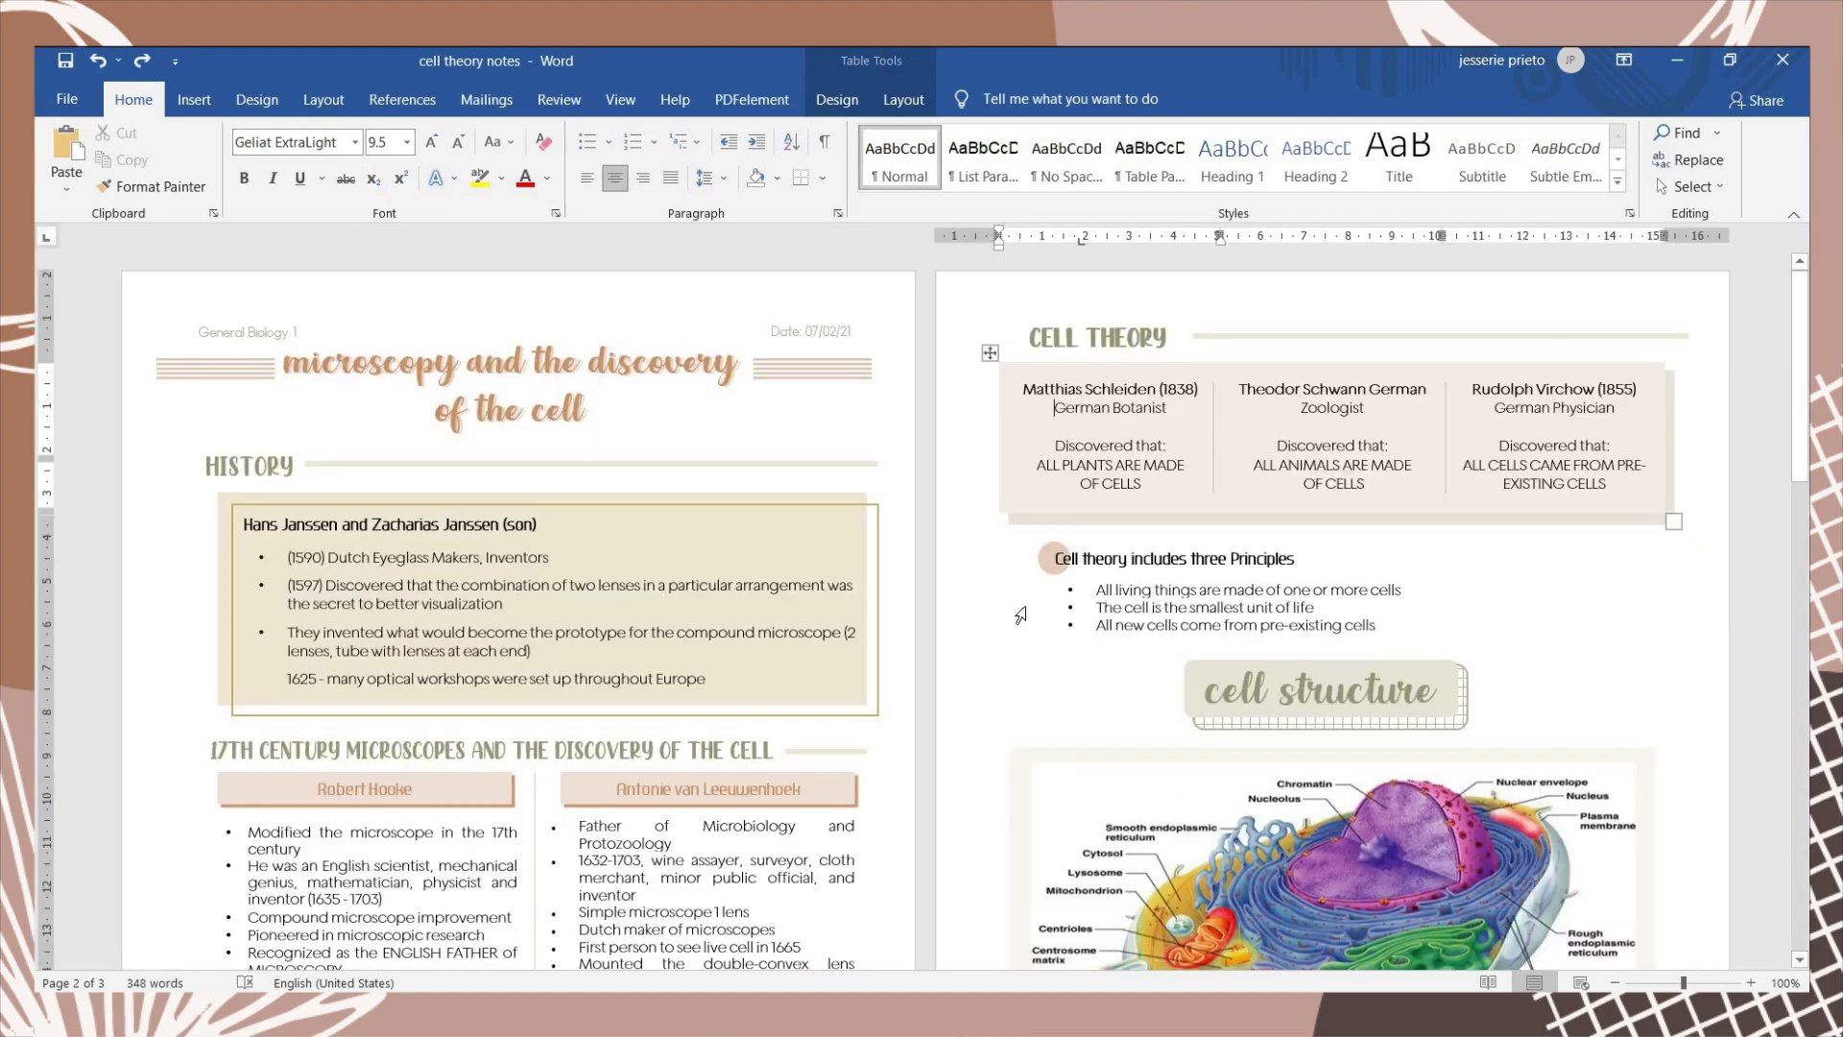
Replace all four instances of 'discovered' with 'observed'
key(ctrl+f)
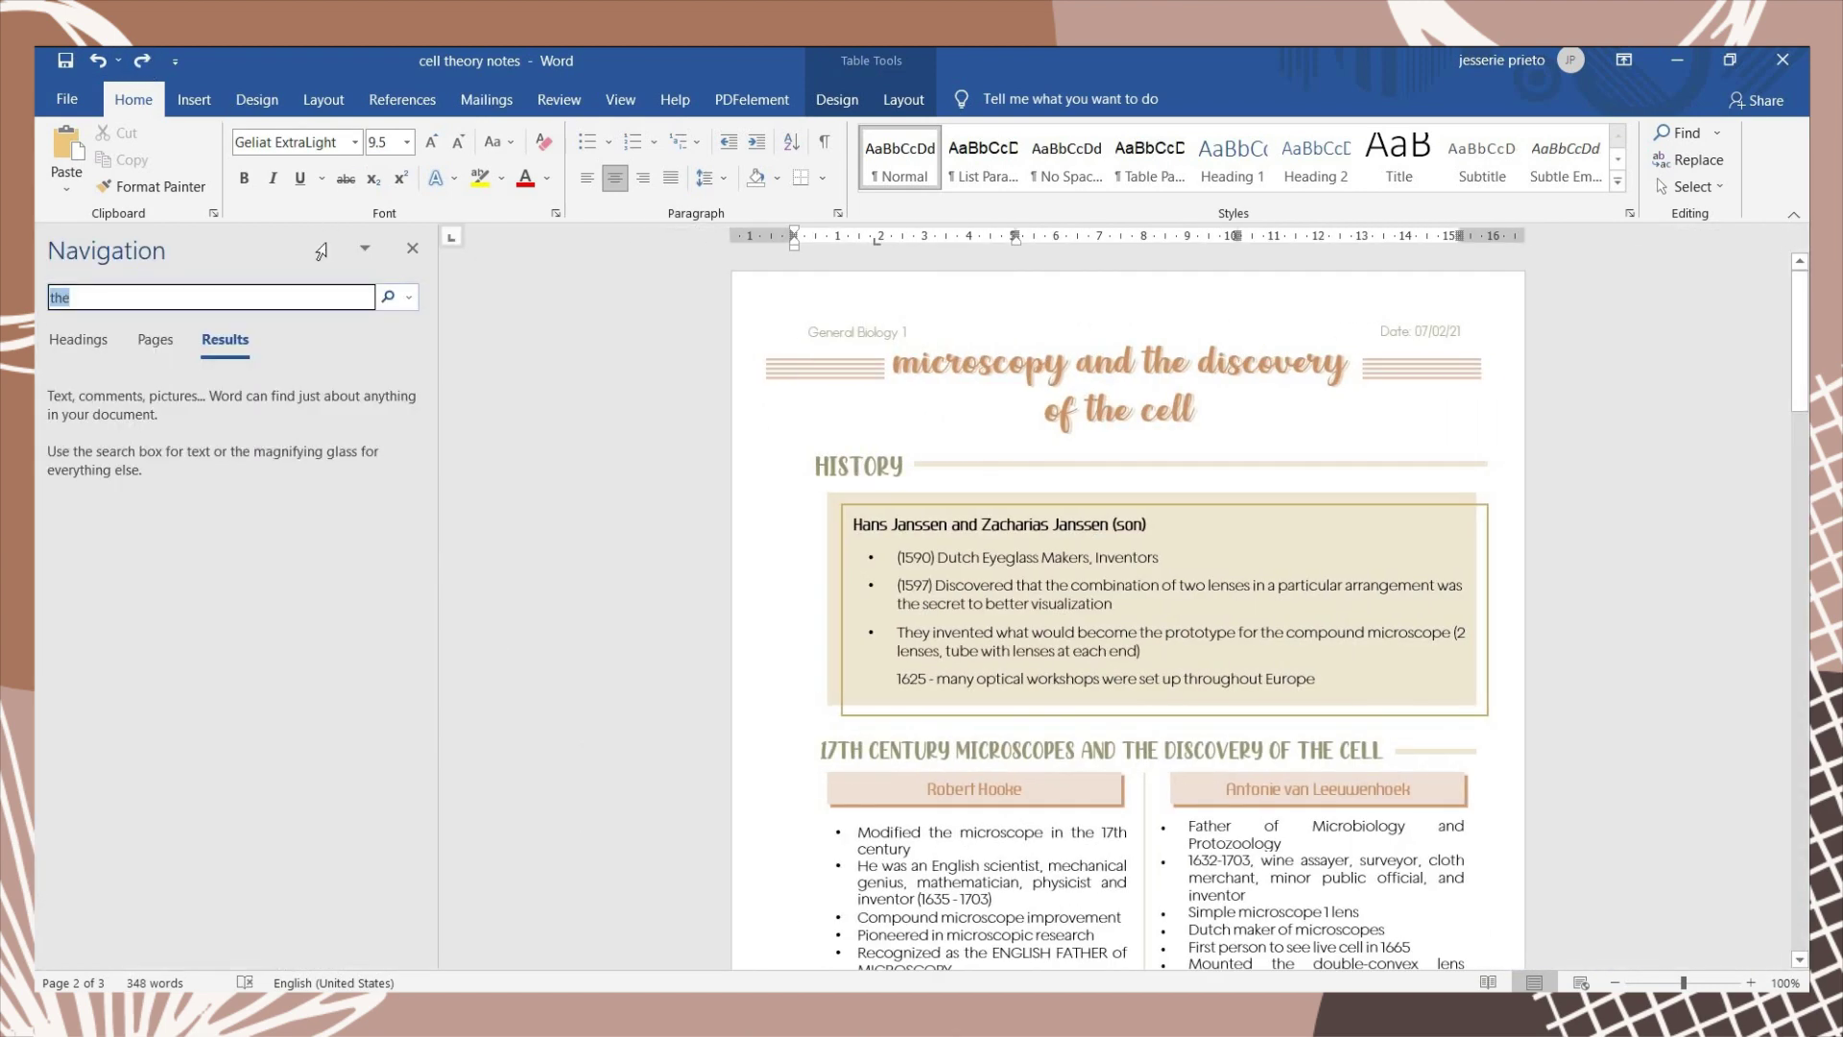
text(the)
click(388, 297)
click(413, 297)
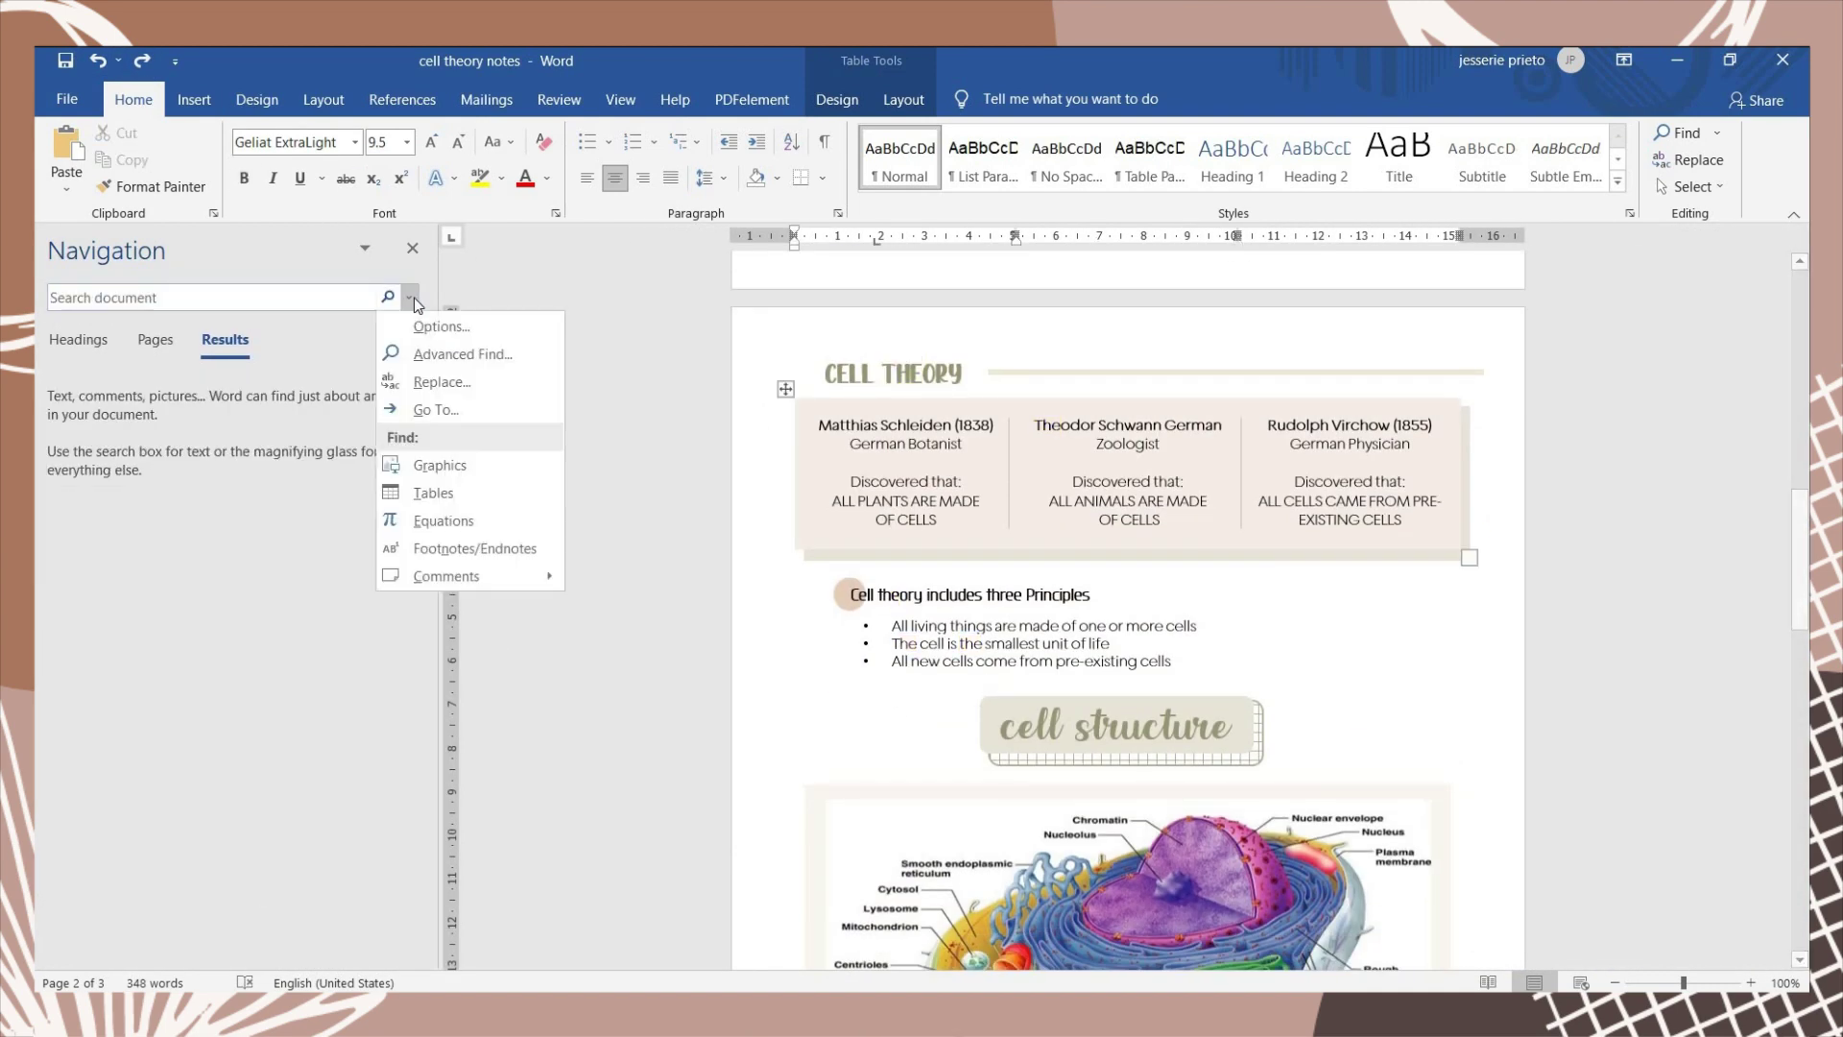
click(403, 379)
text(discovered)
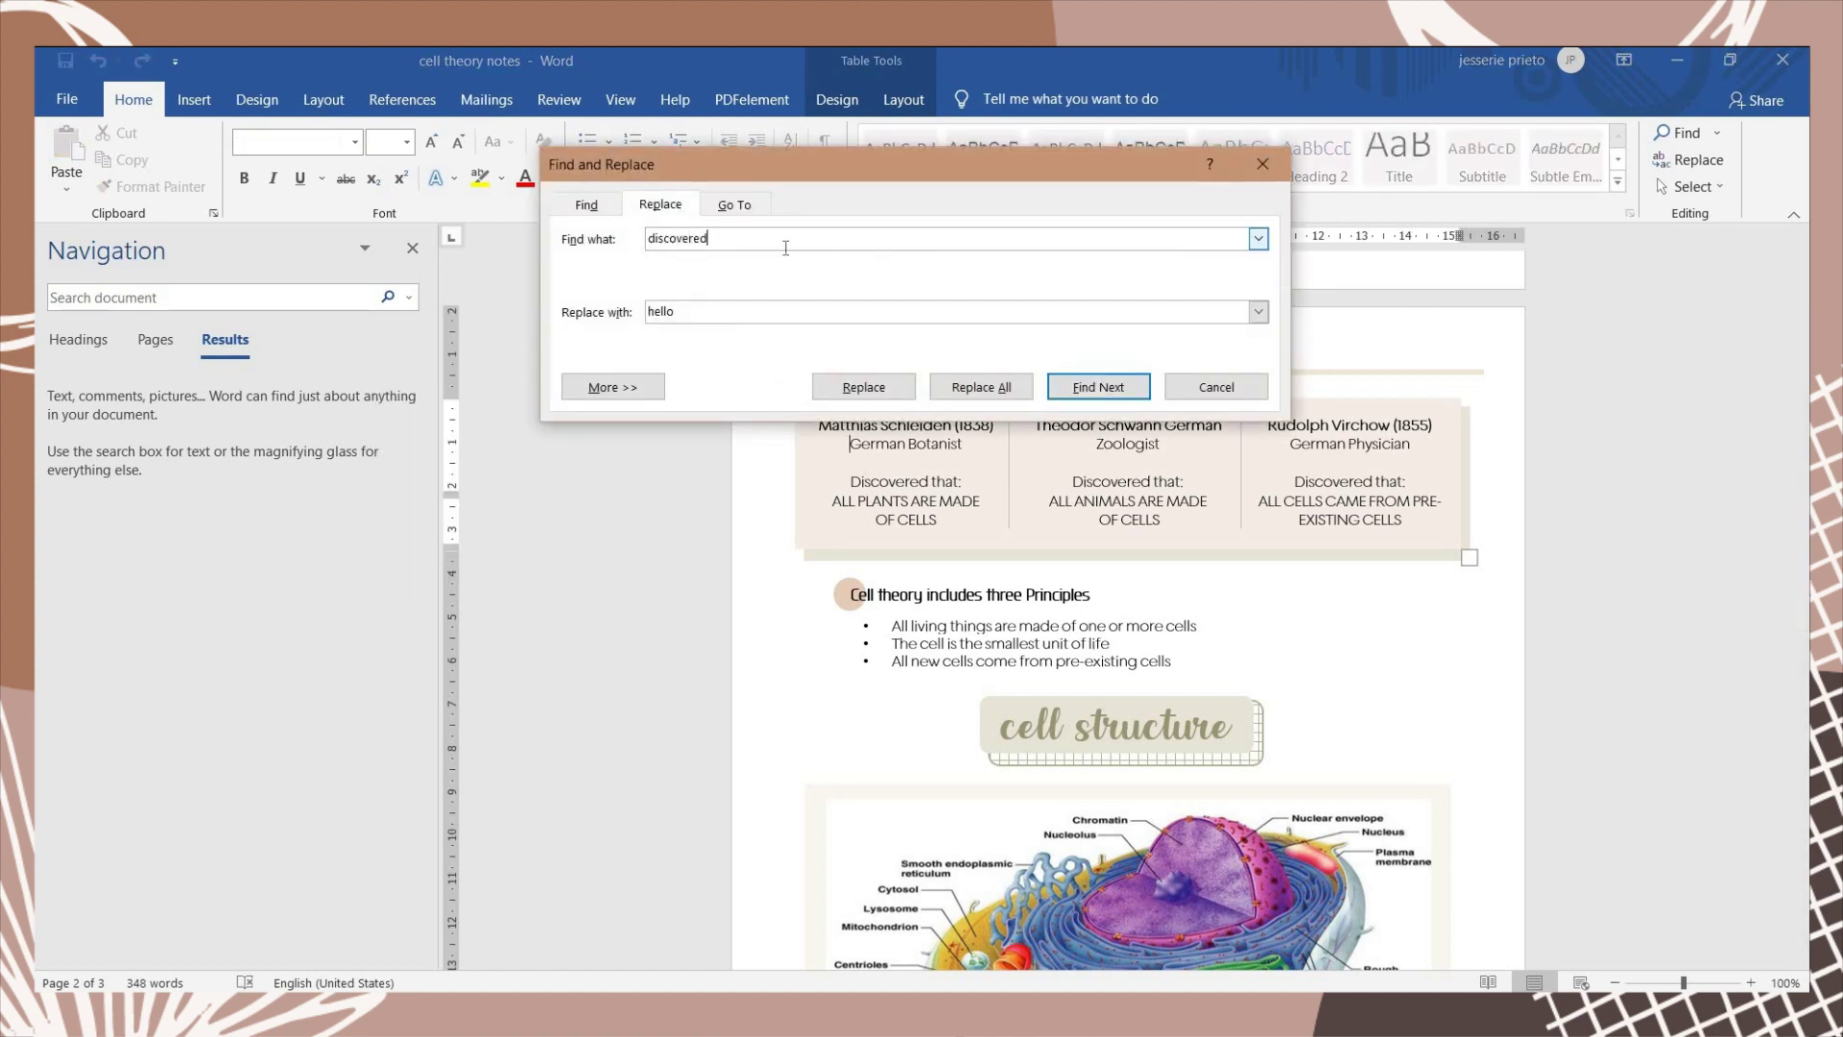
key(Tab)
text(observed)
key(Return)
click(981, 387)
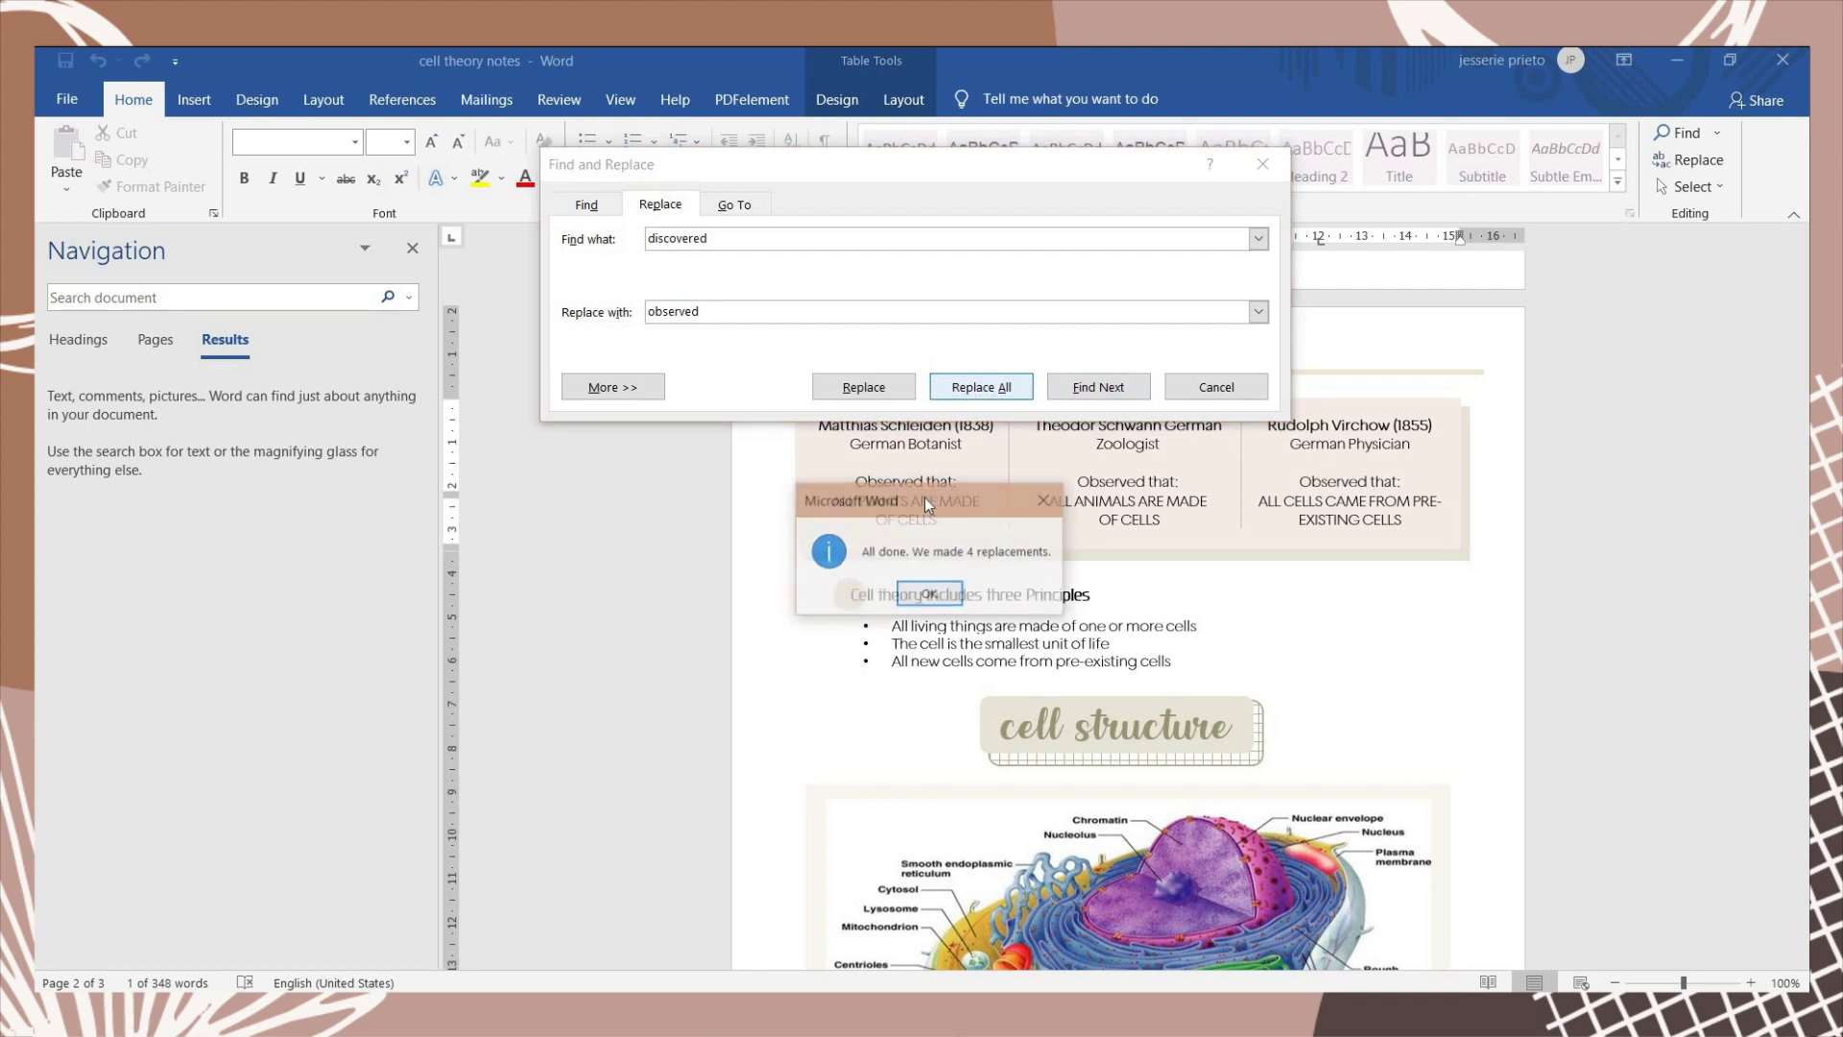
click(929, 596)
click(1186, 387)
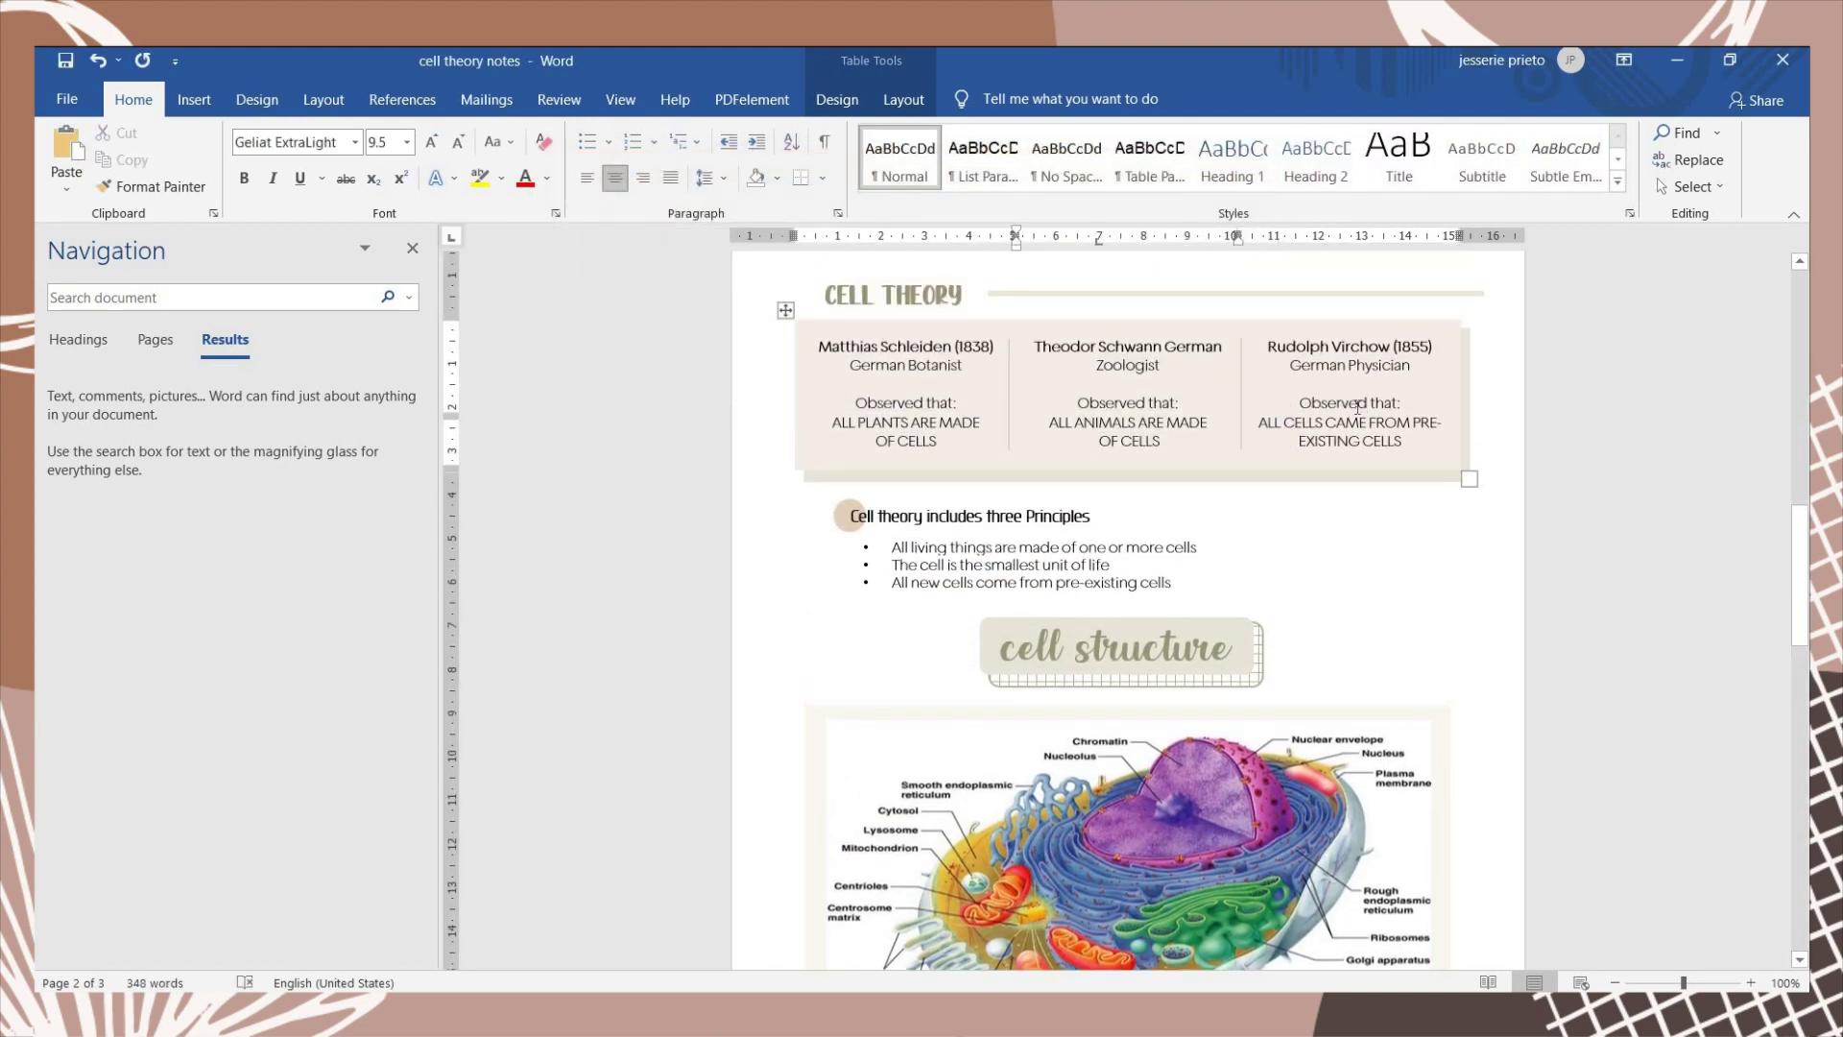
Undo the 'observed' replacement so 'Discovered' returns, and reopen Replace
key(ctrl+z)
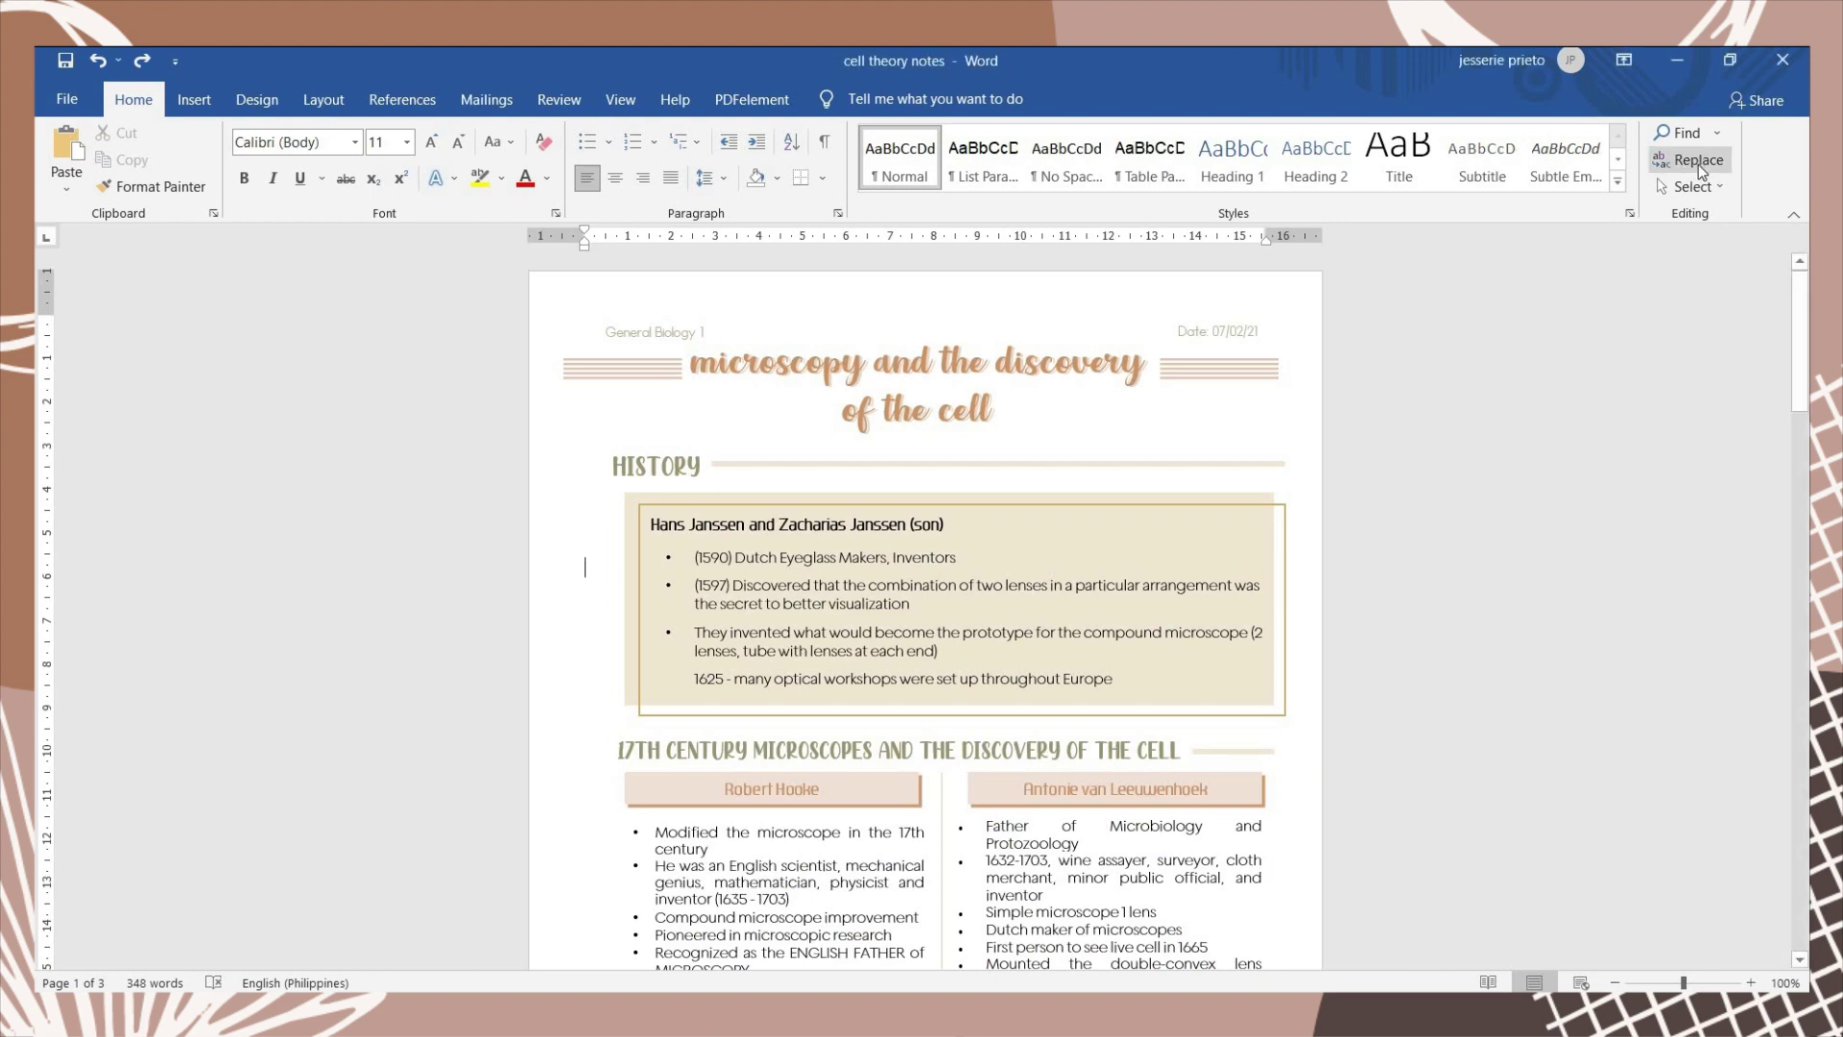
click(1697, 163)
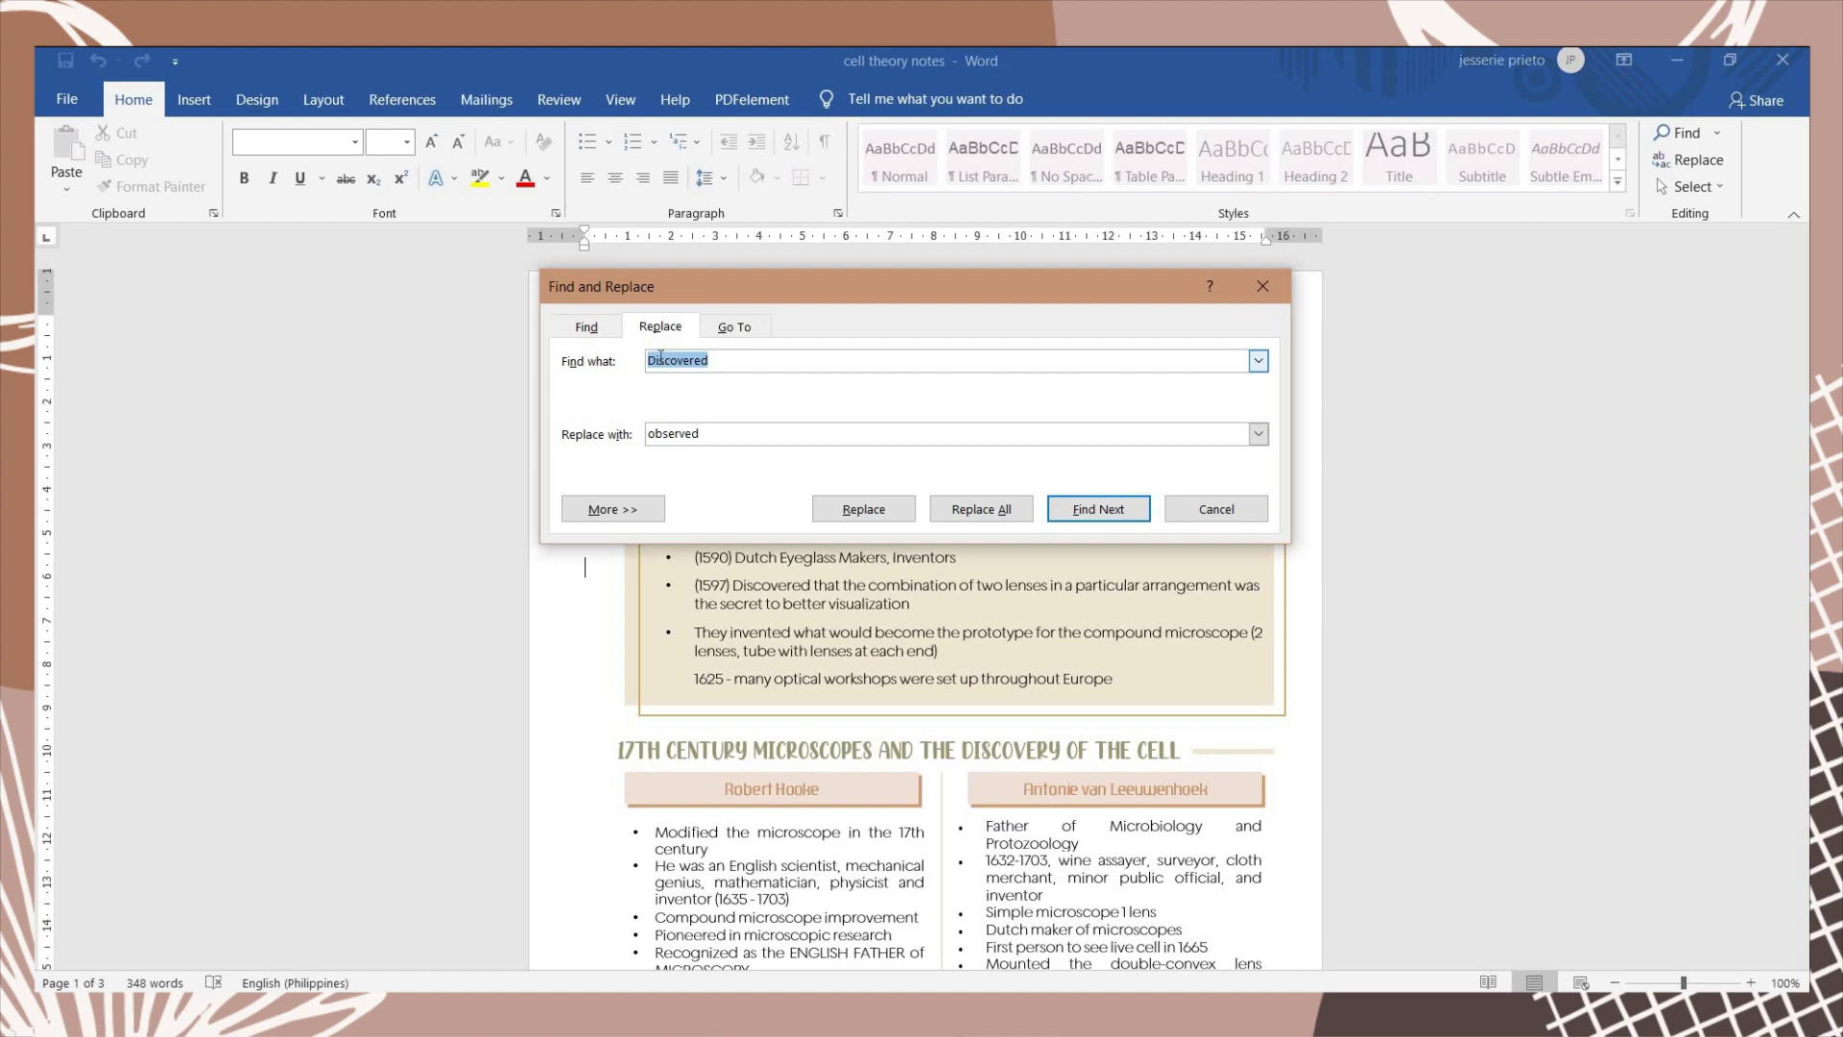
click(672, 434)
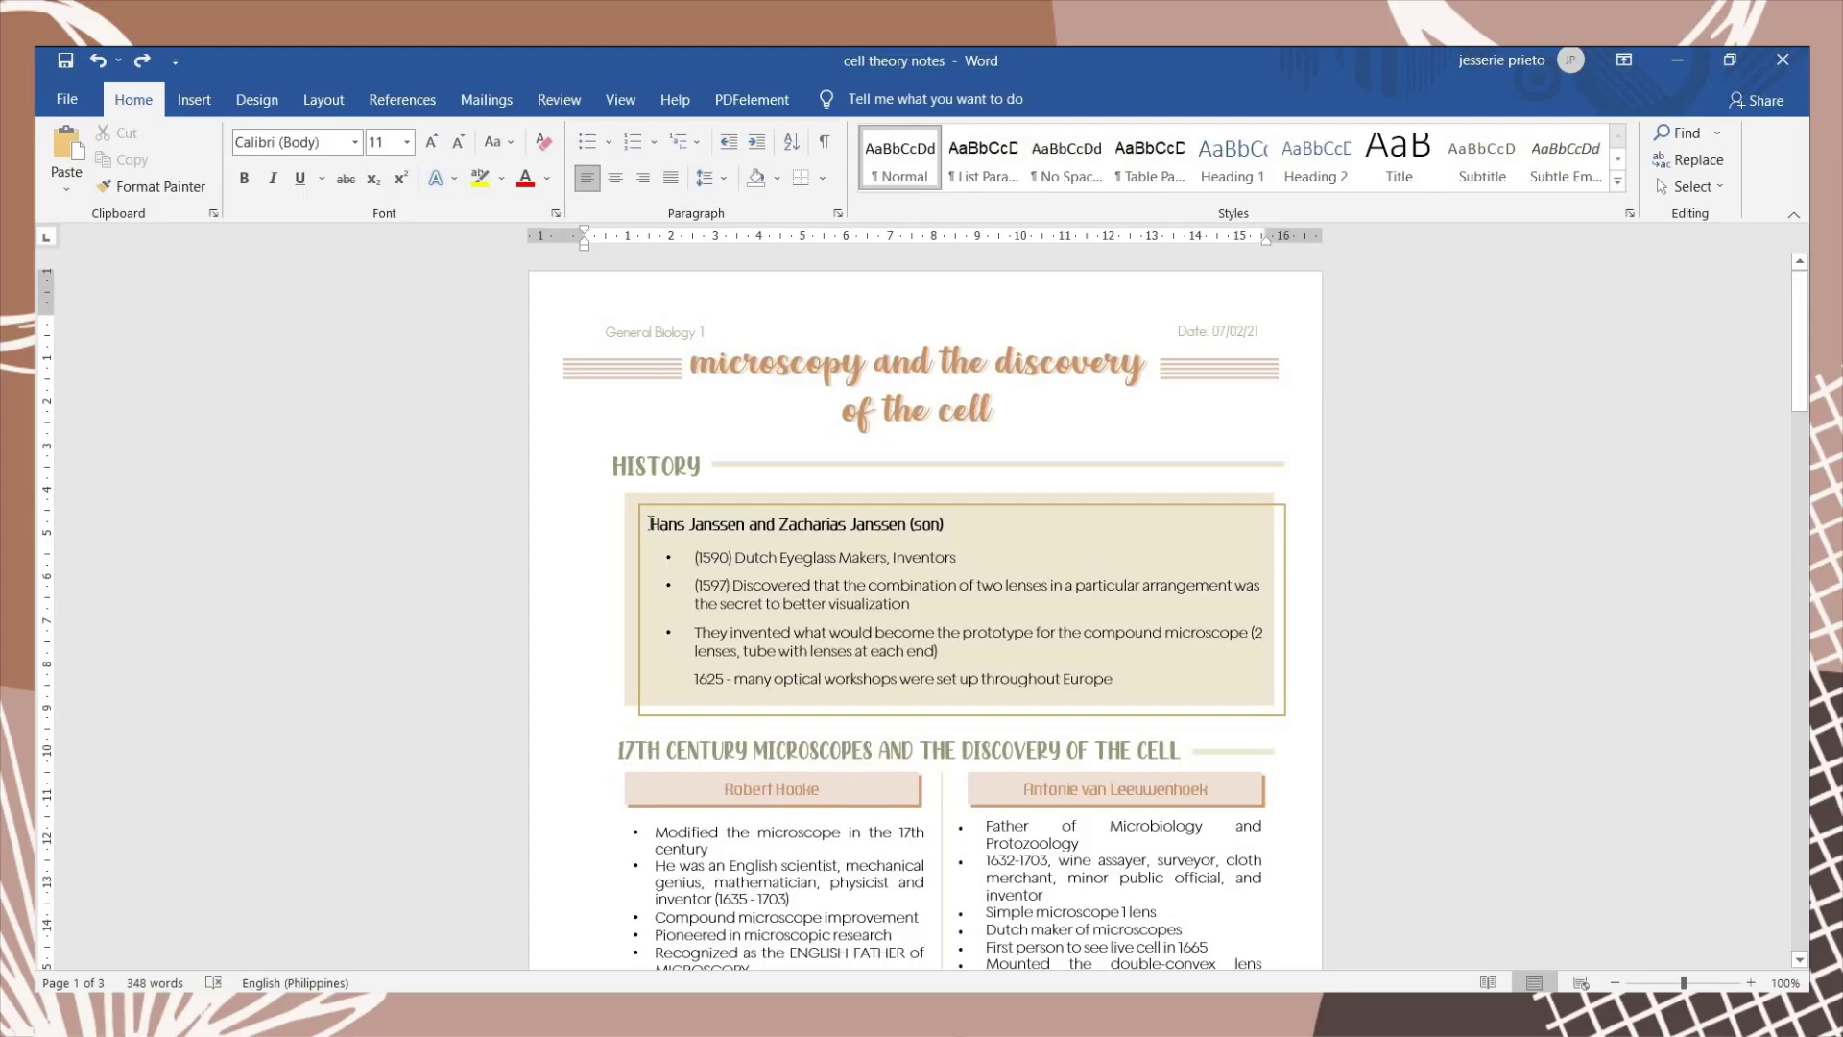
drag(664, 523, 732, 518)
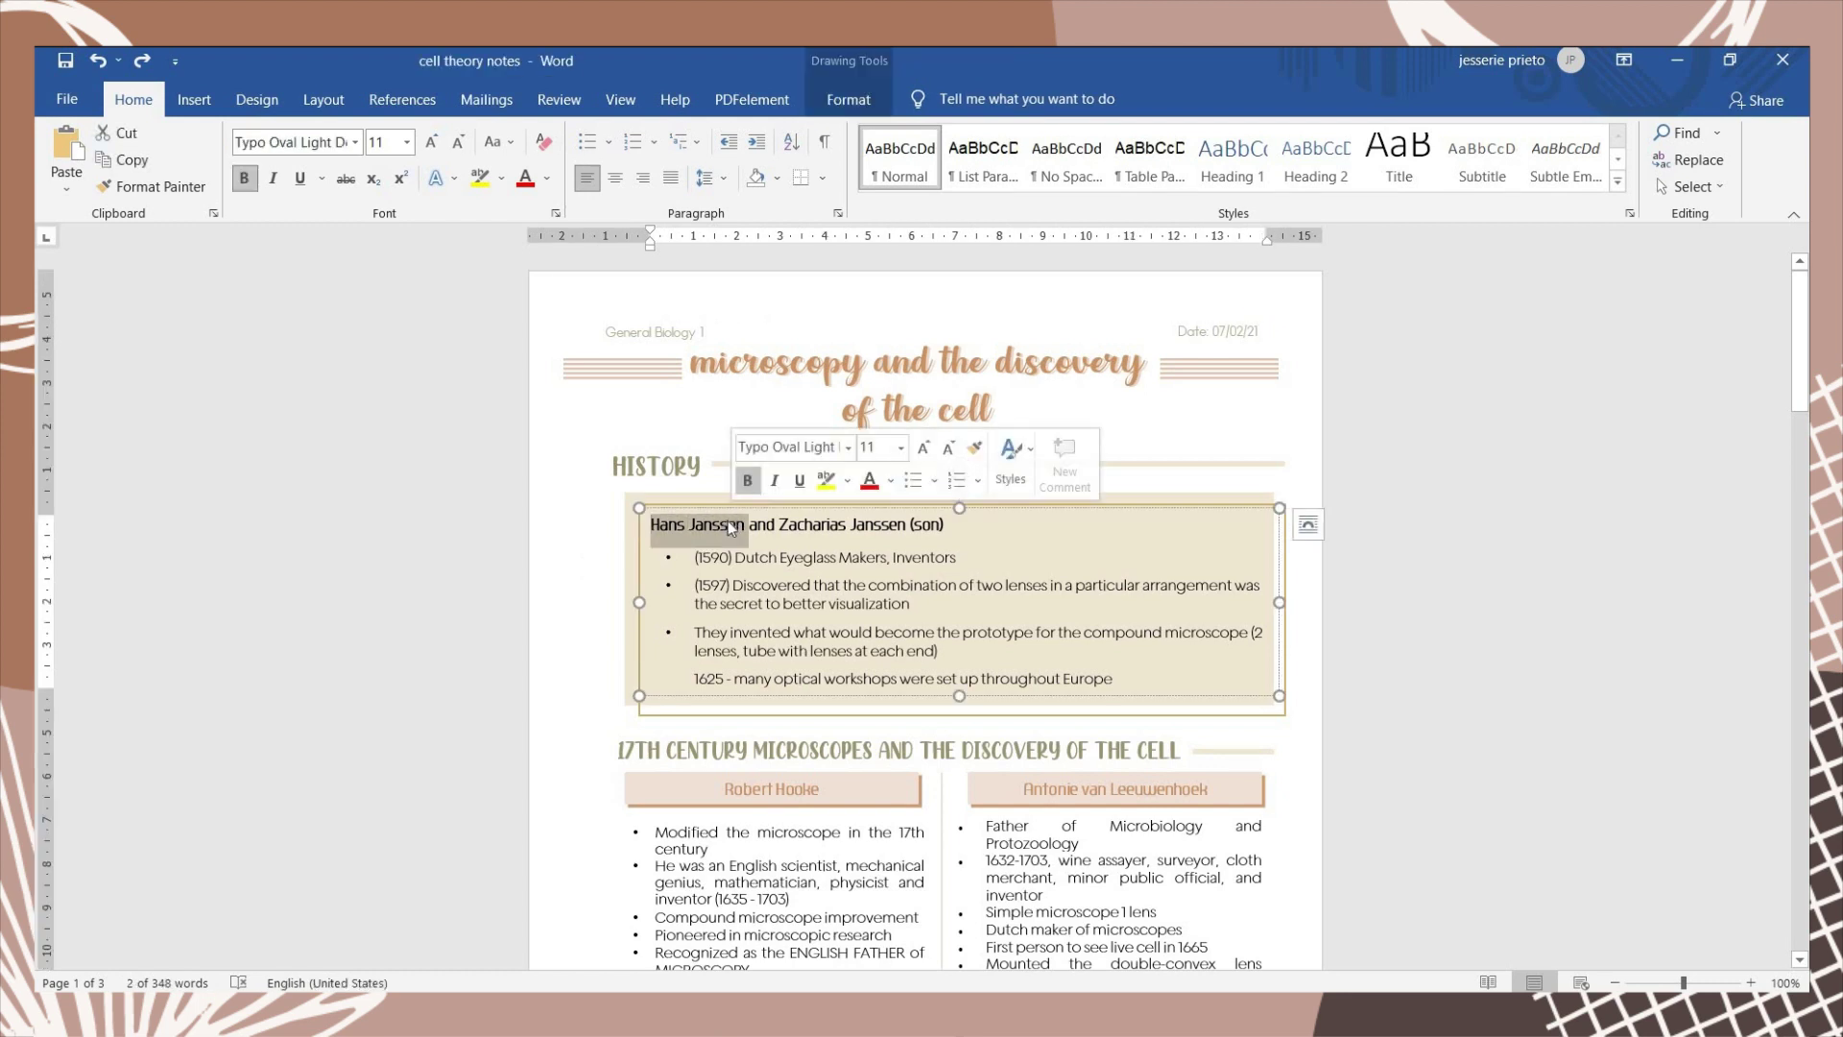
right_click(727, 520)
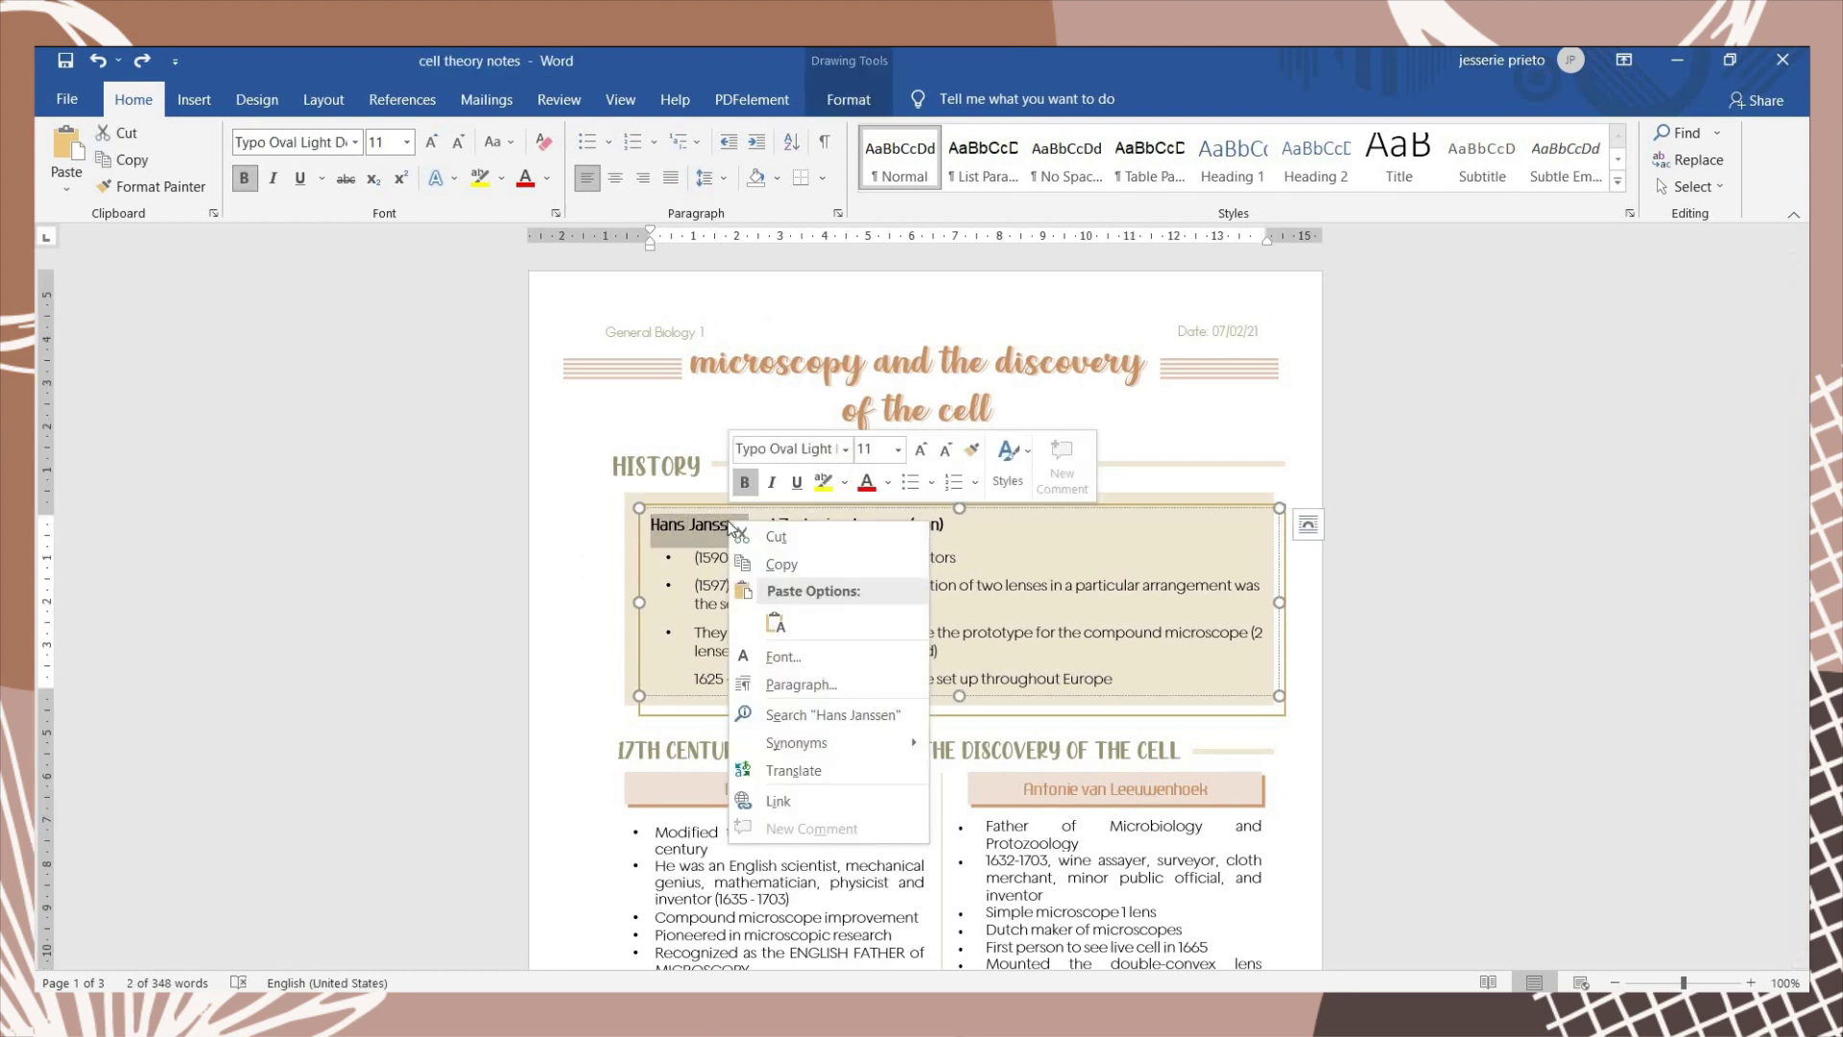
click(806, 713)
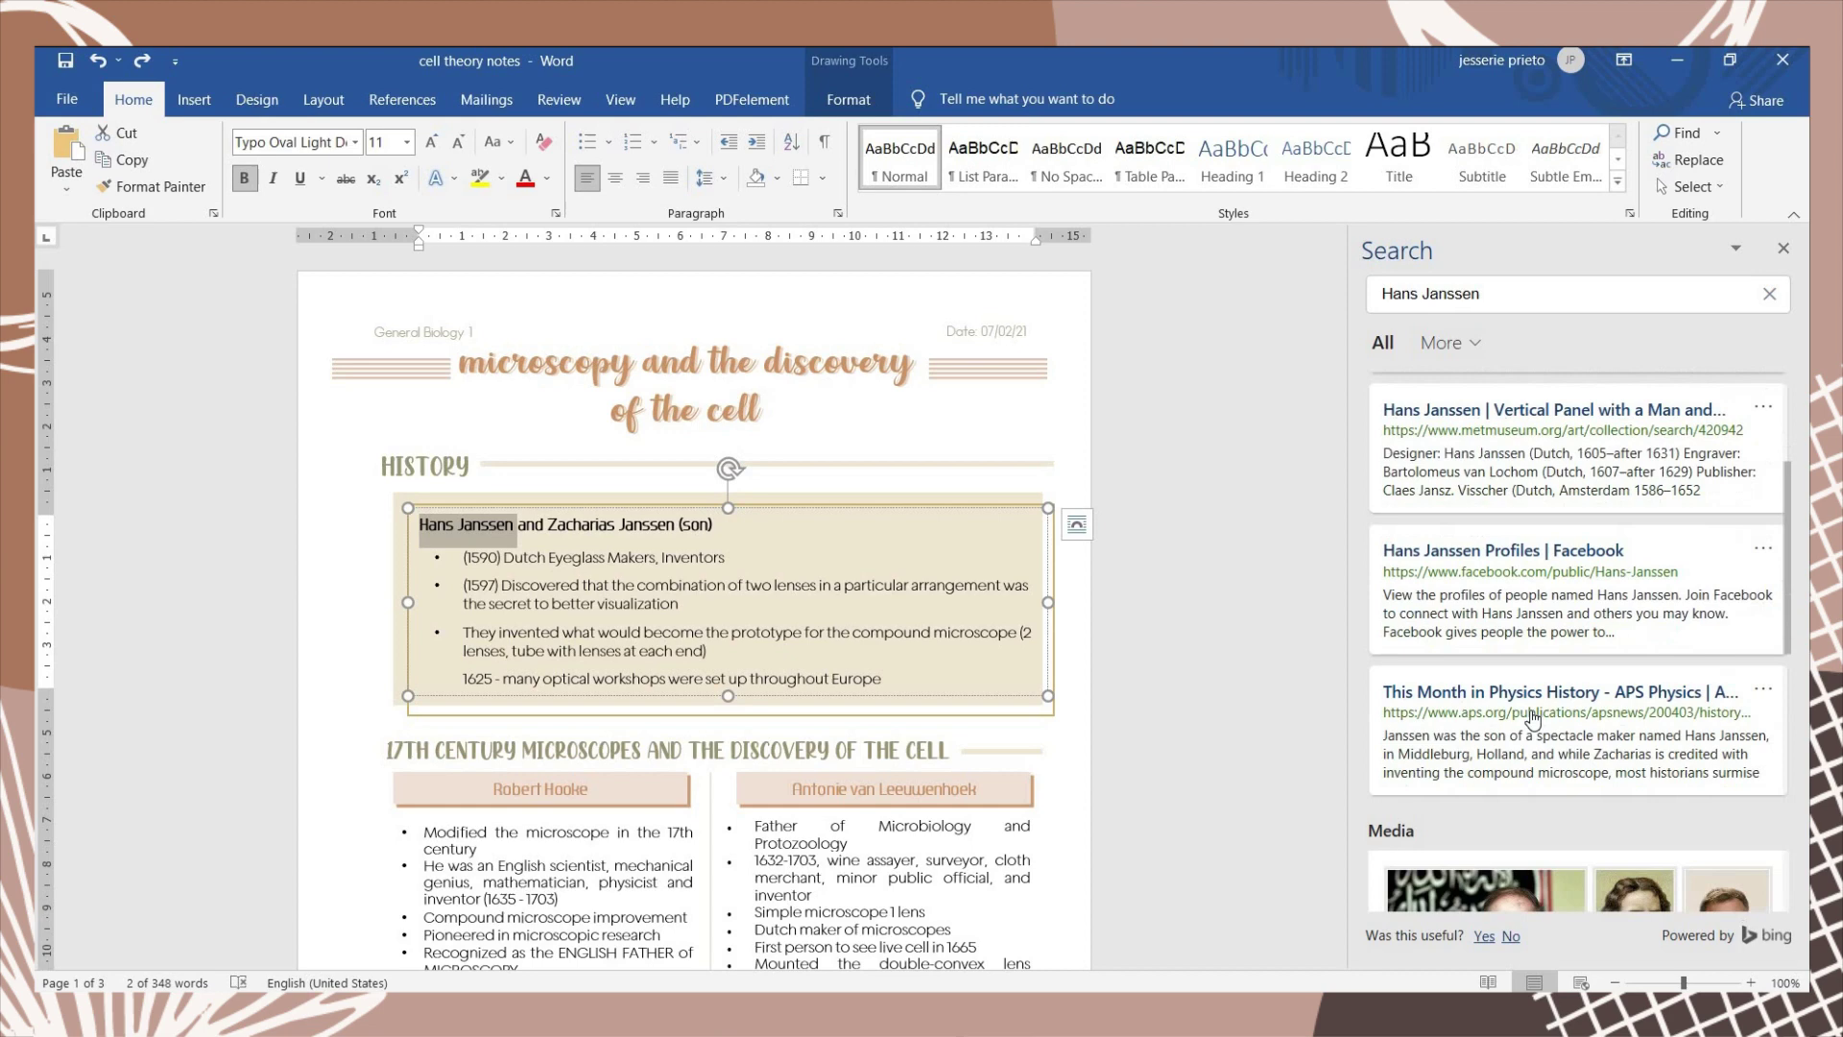
scroll(1533, 718, down, 5)
scroll(1517, 720, down, 5)
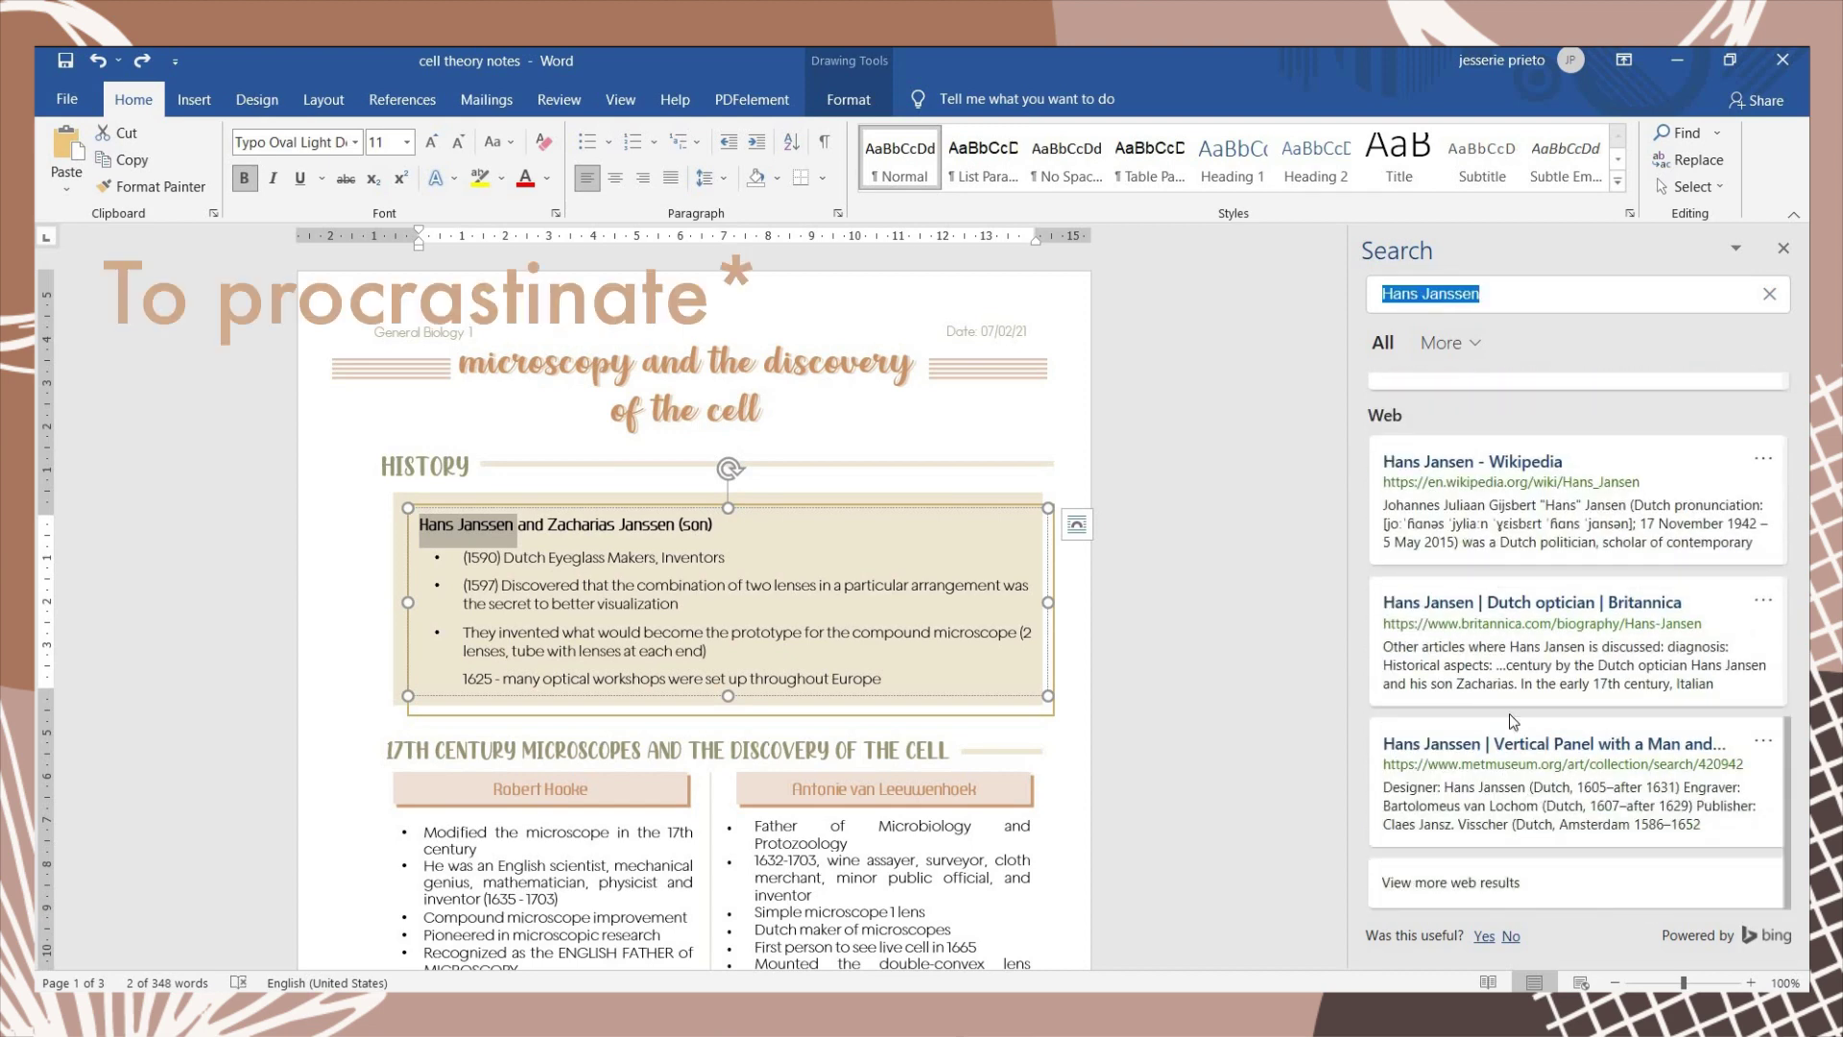
scroll(1515, 413, down, 1)
click(1517, 409)
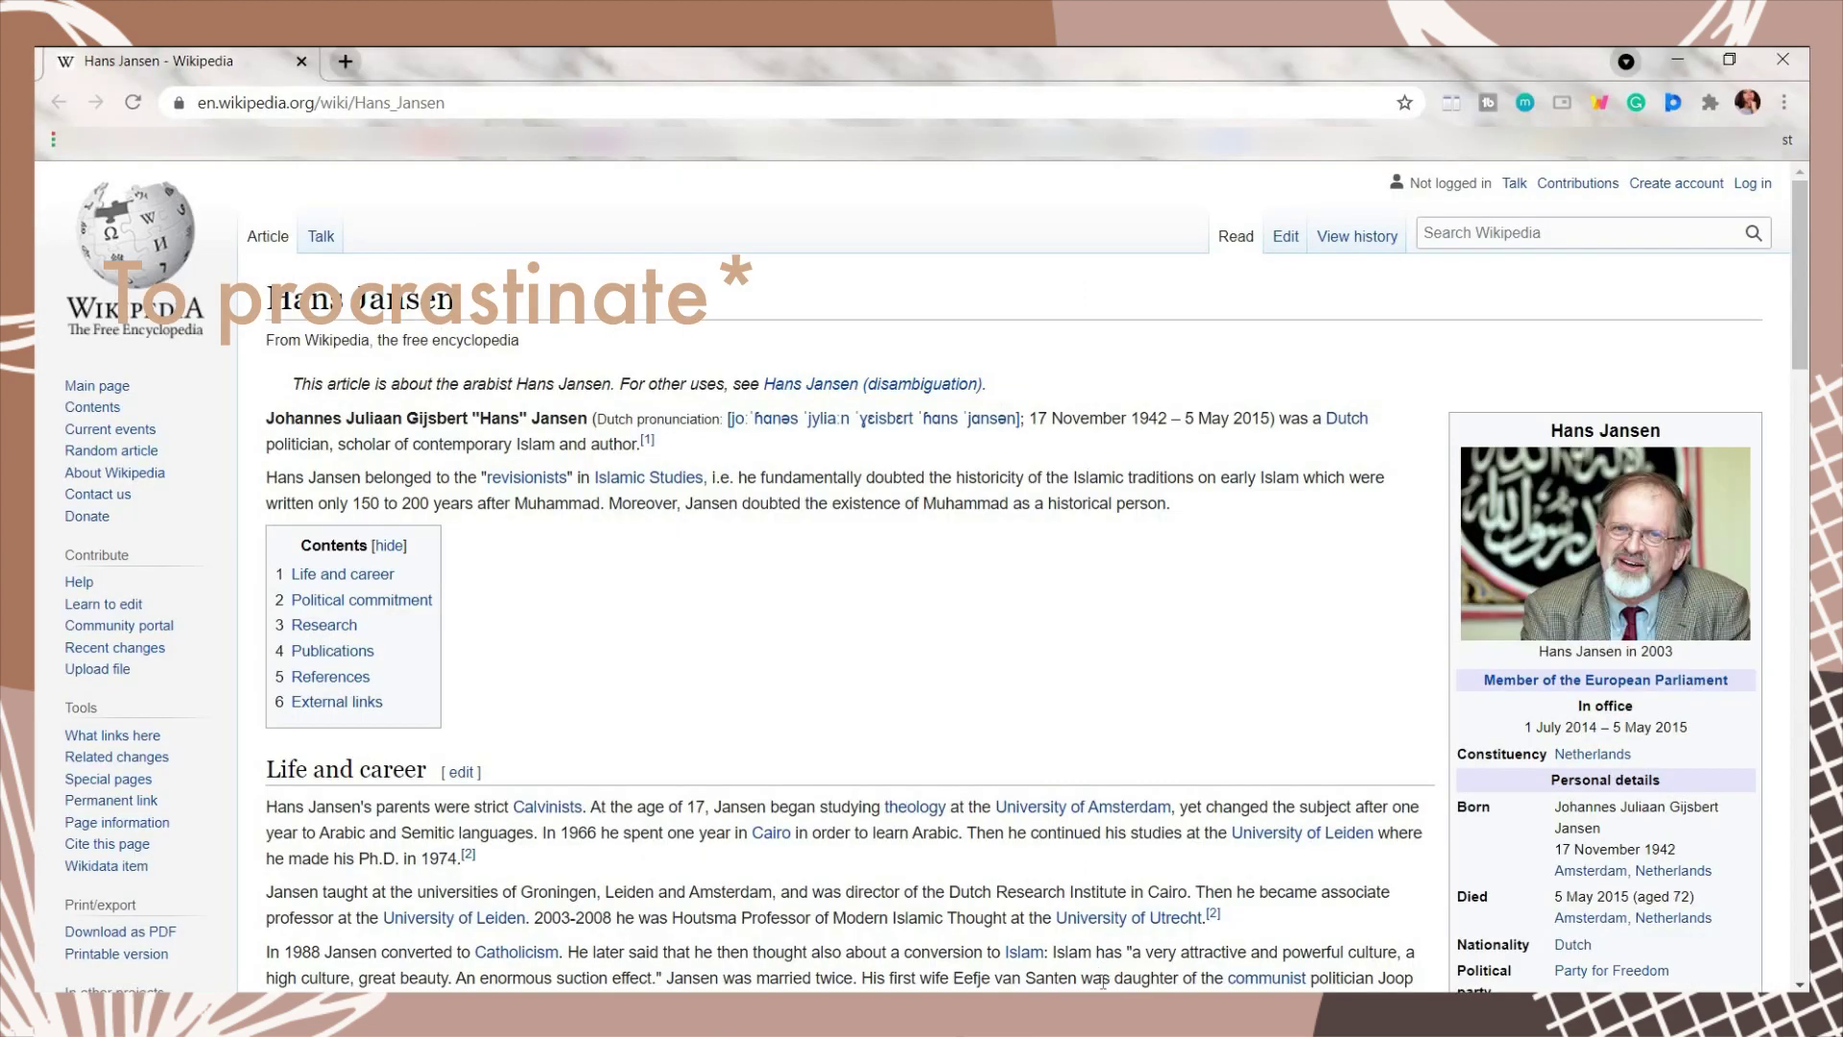
click(1059, 1015)
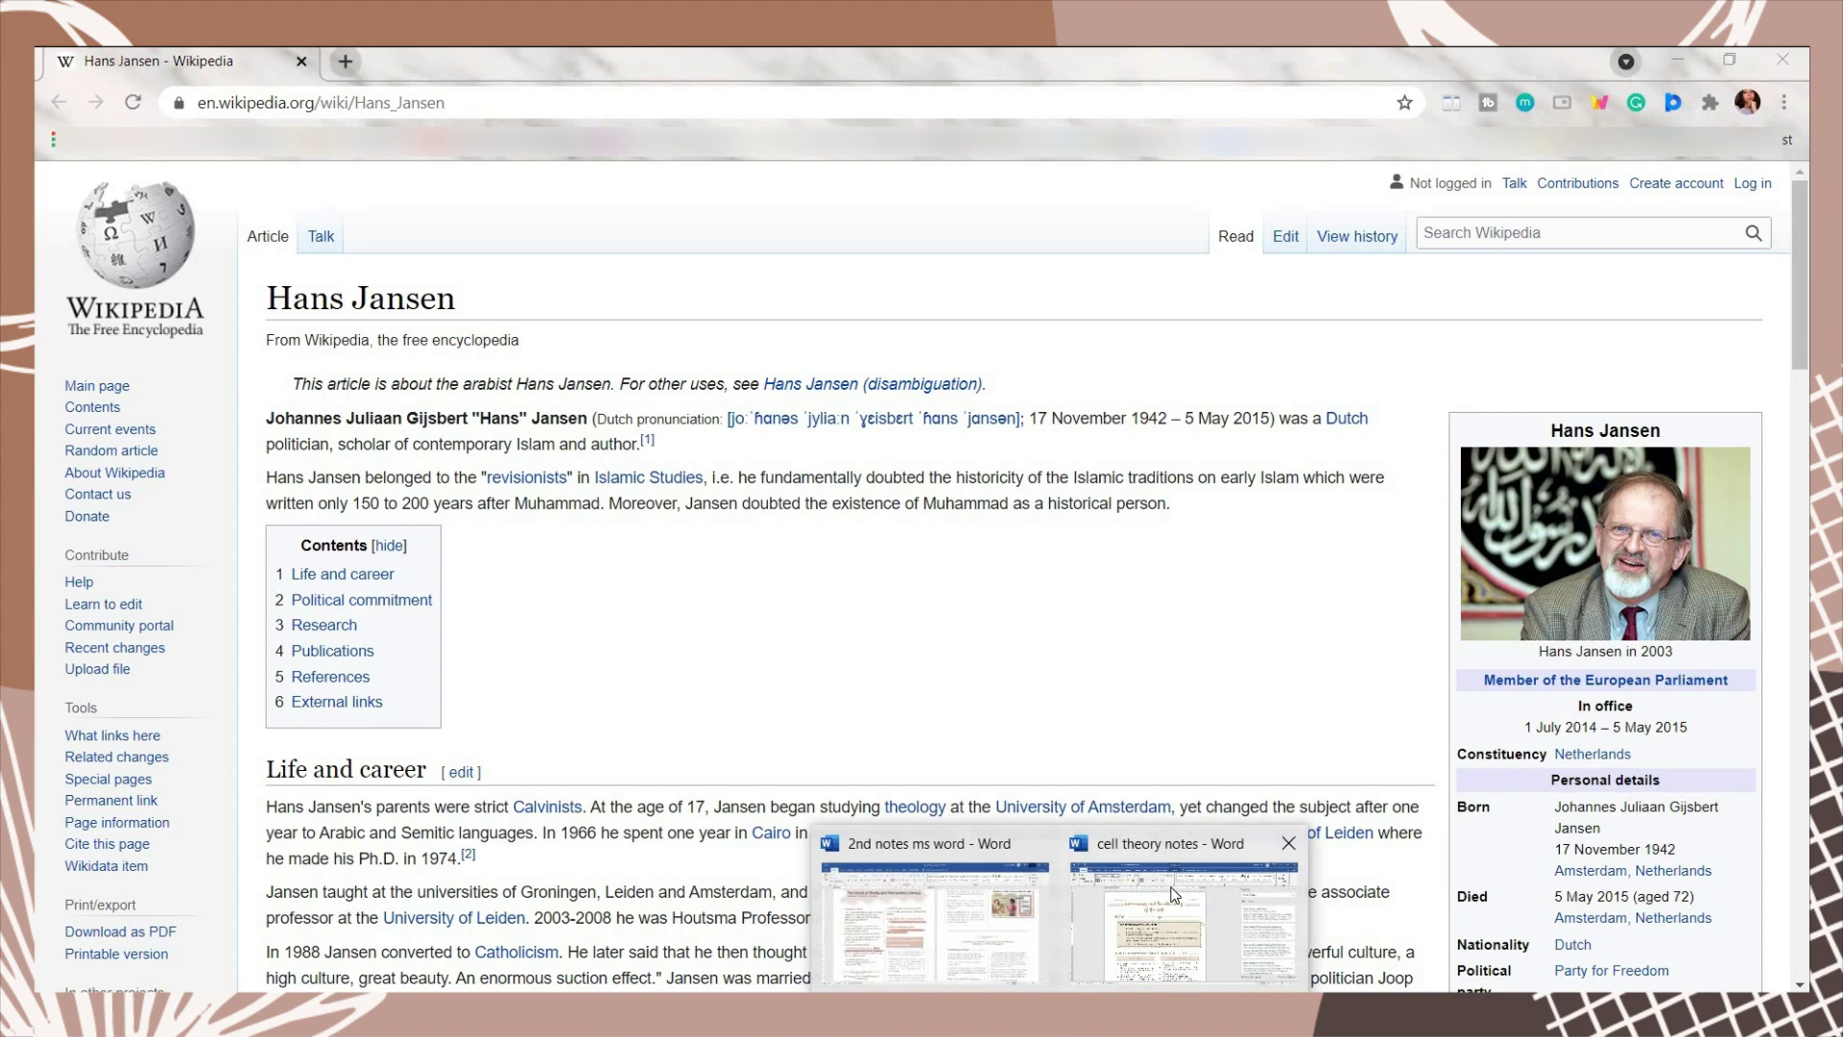
click(1173, 894)
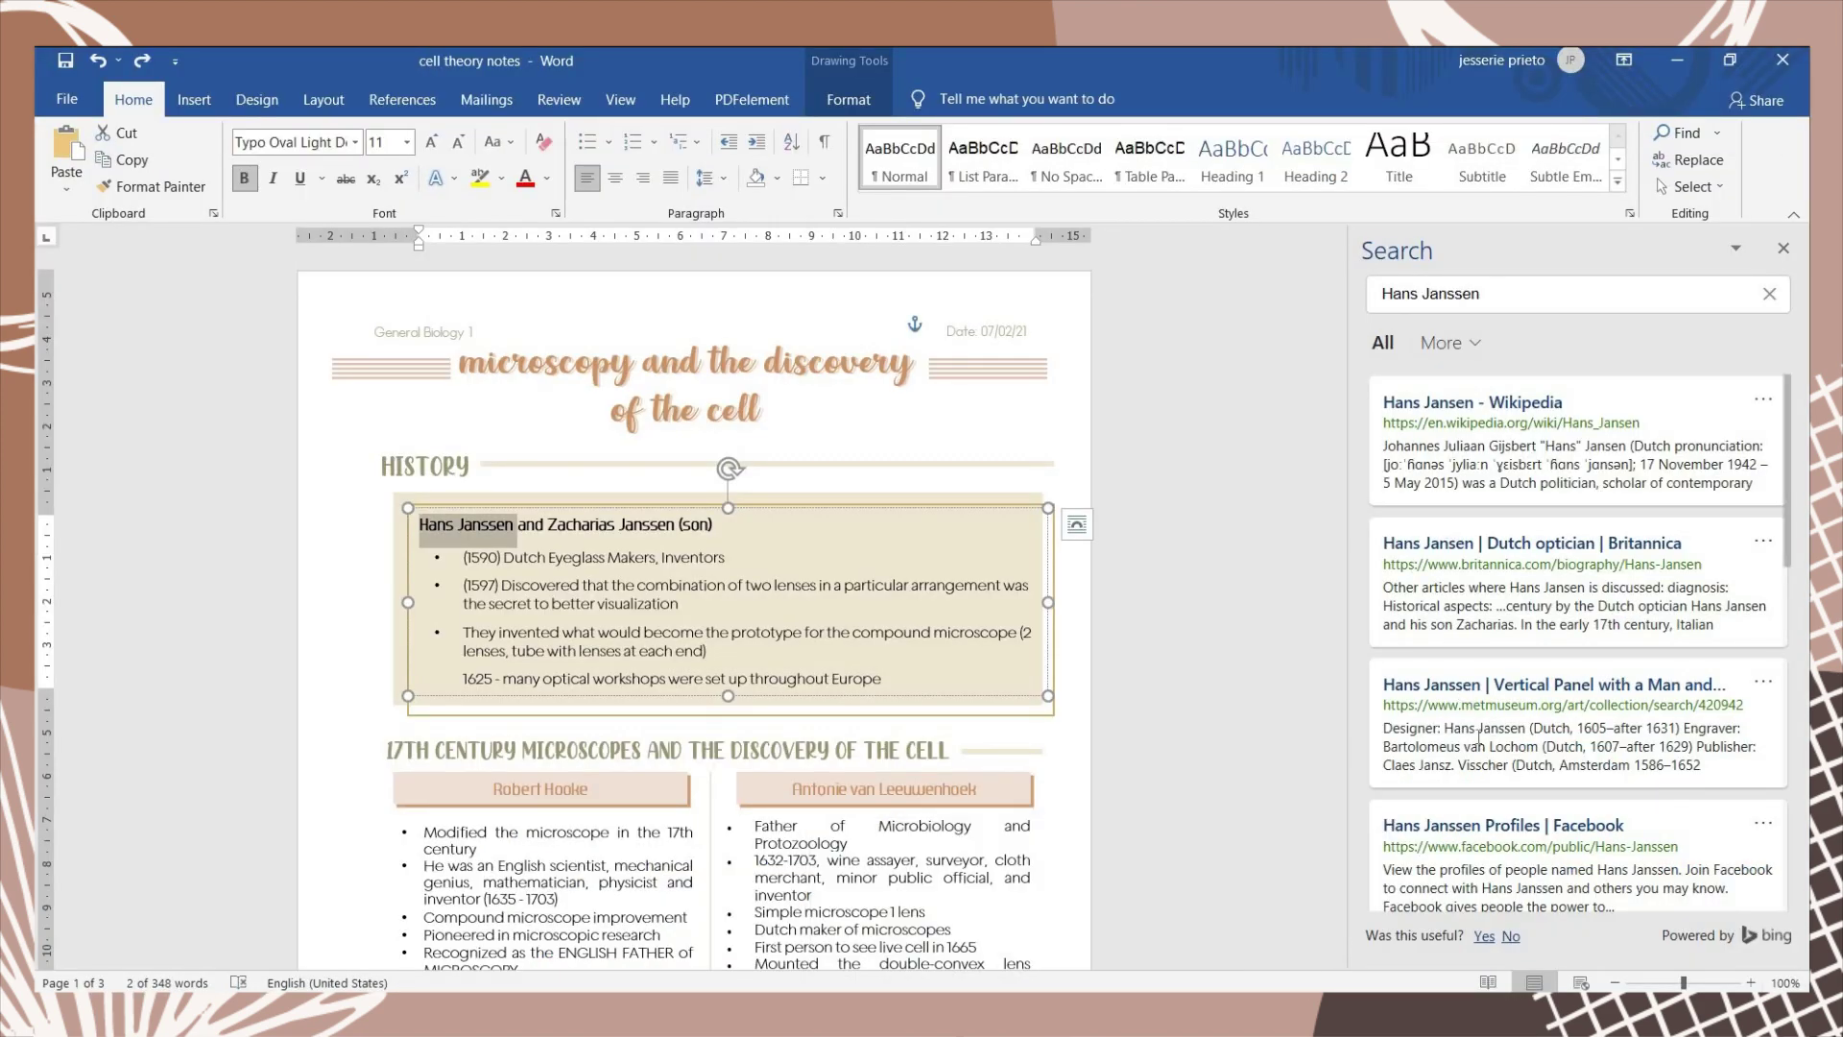
click(1447, 343)
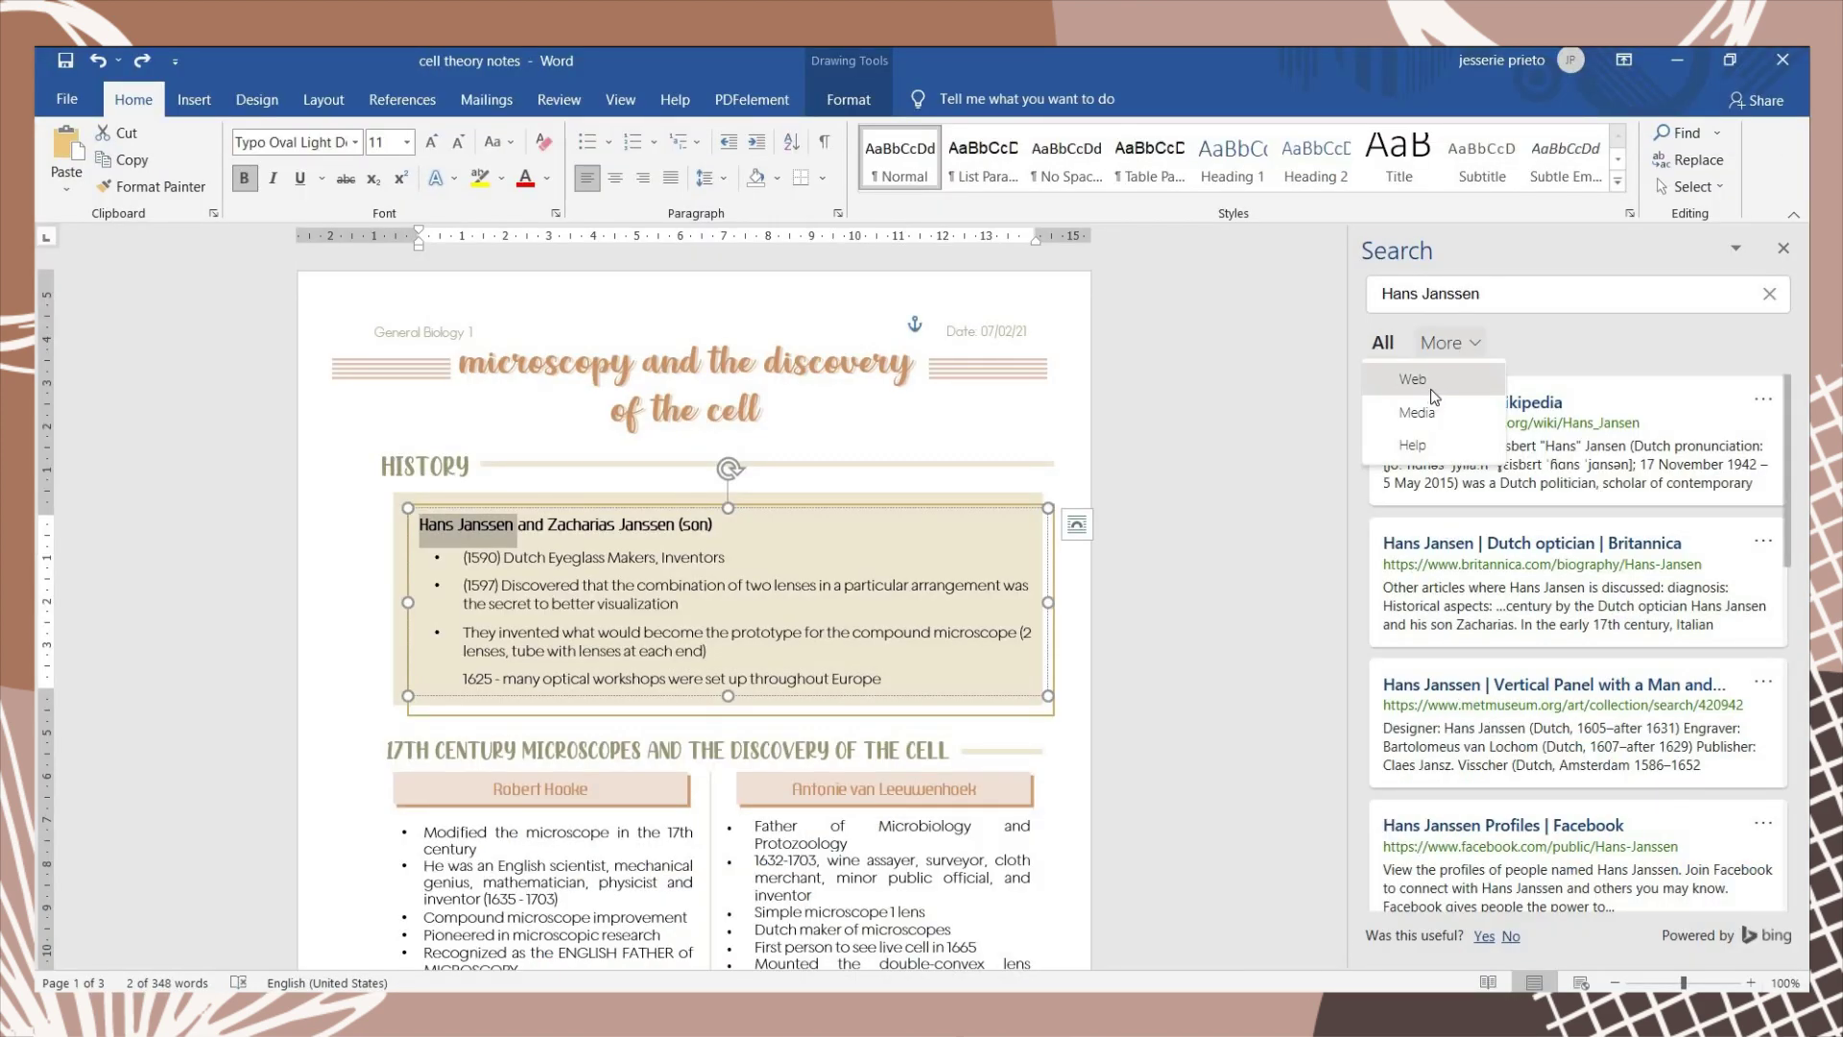
click(1433, 394)
click(1440, 345)
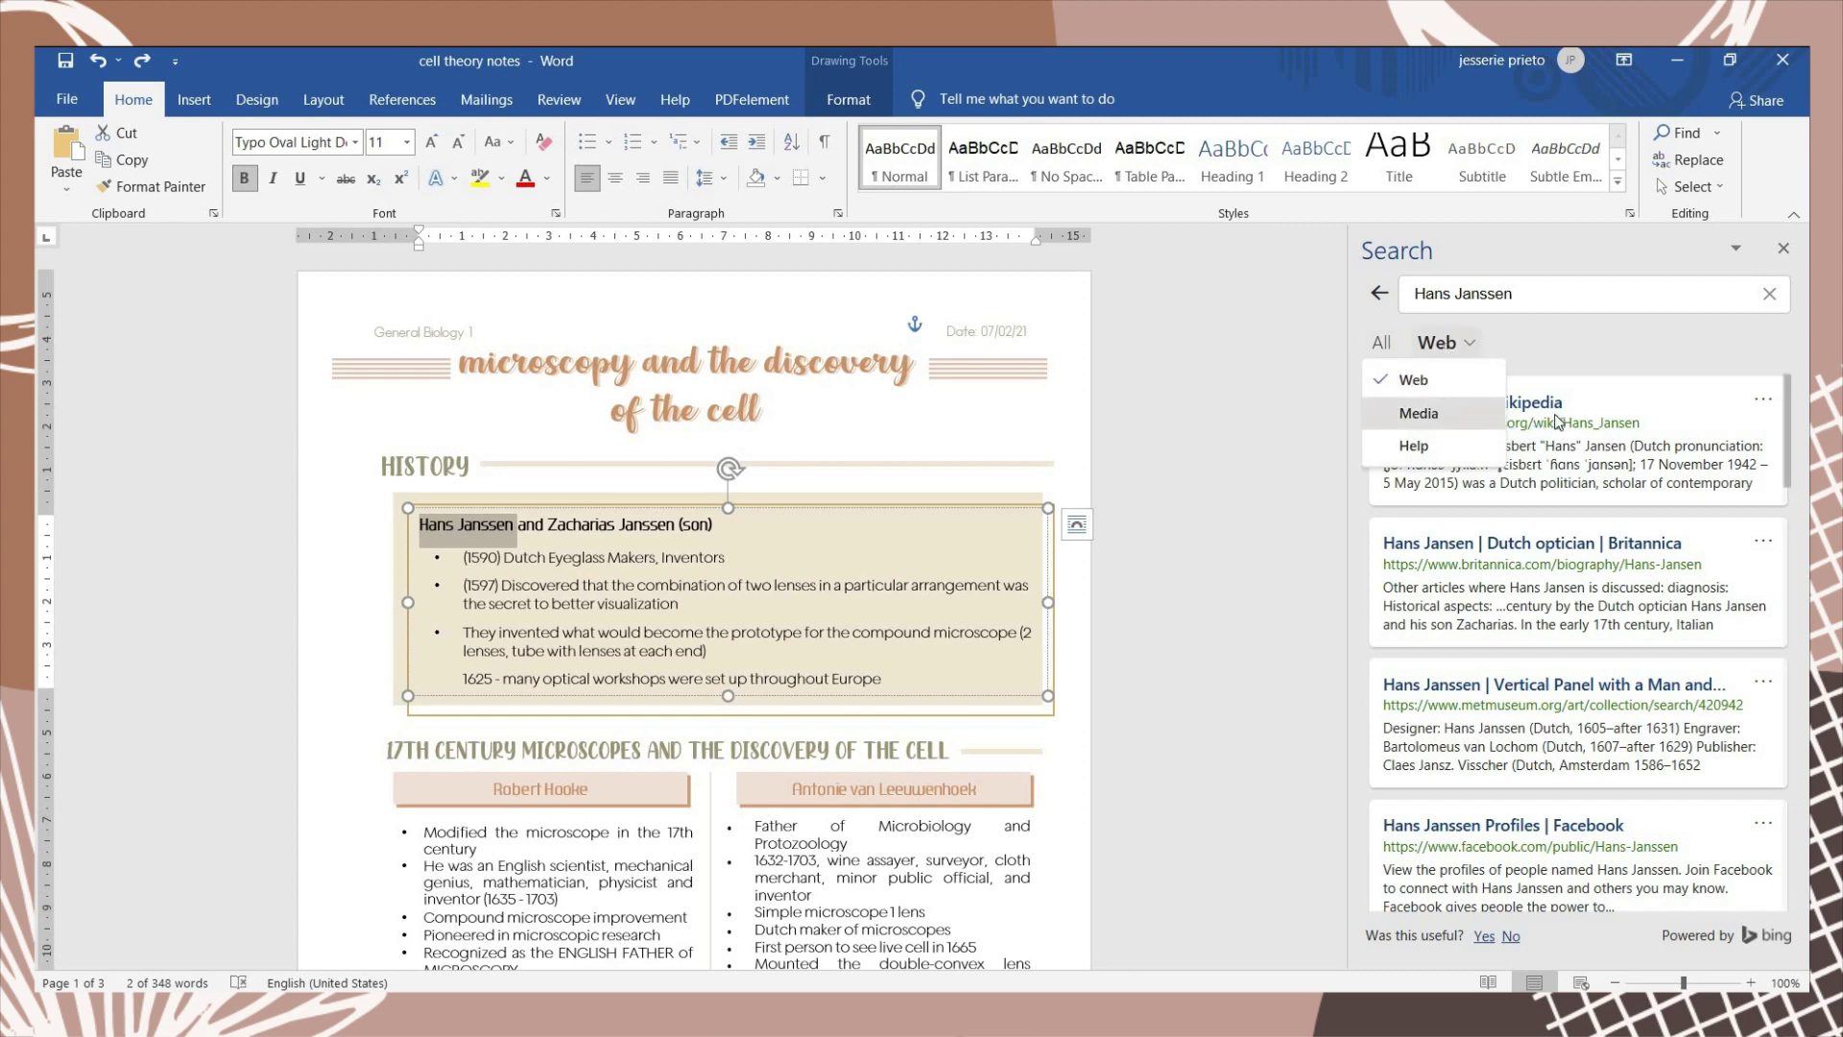
click(1430, 413)
scroll(1470, 626, down, 5)
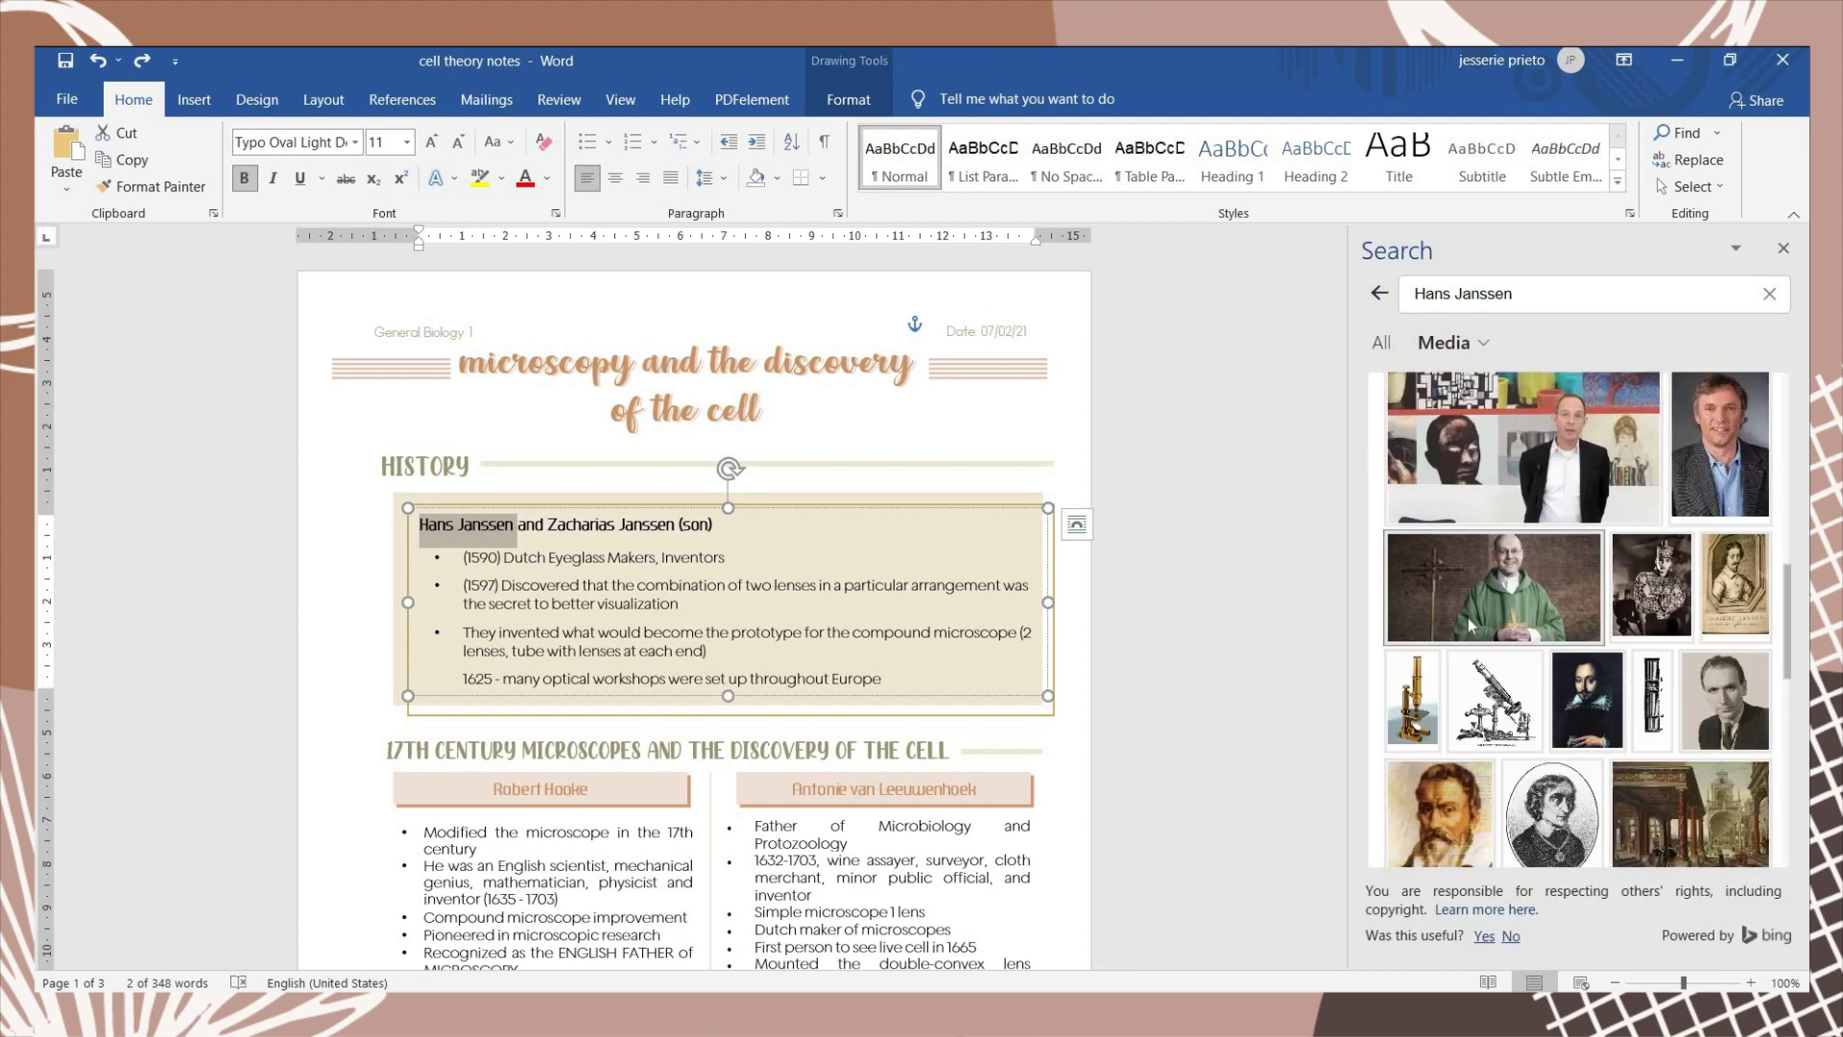
scroll(1470, 626, down, 5)
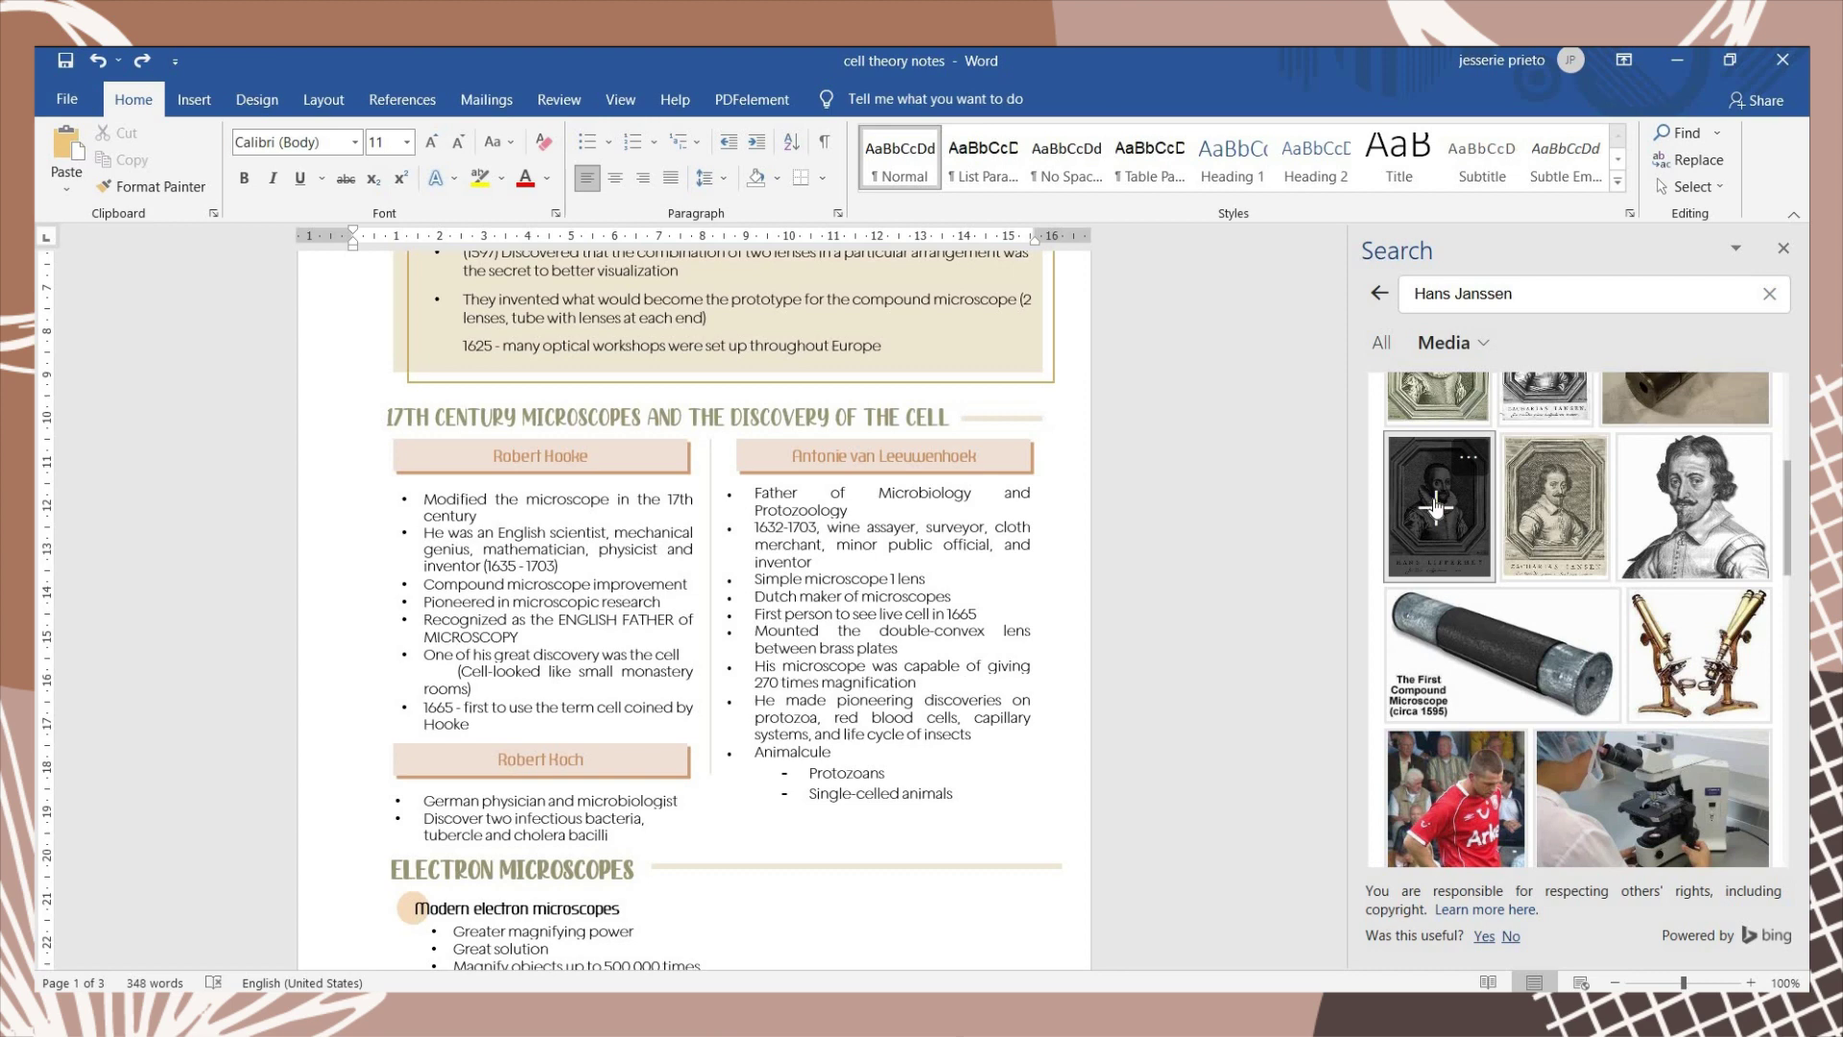
click(1435, 507)
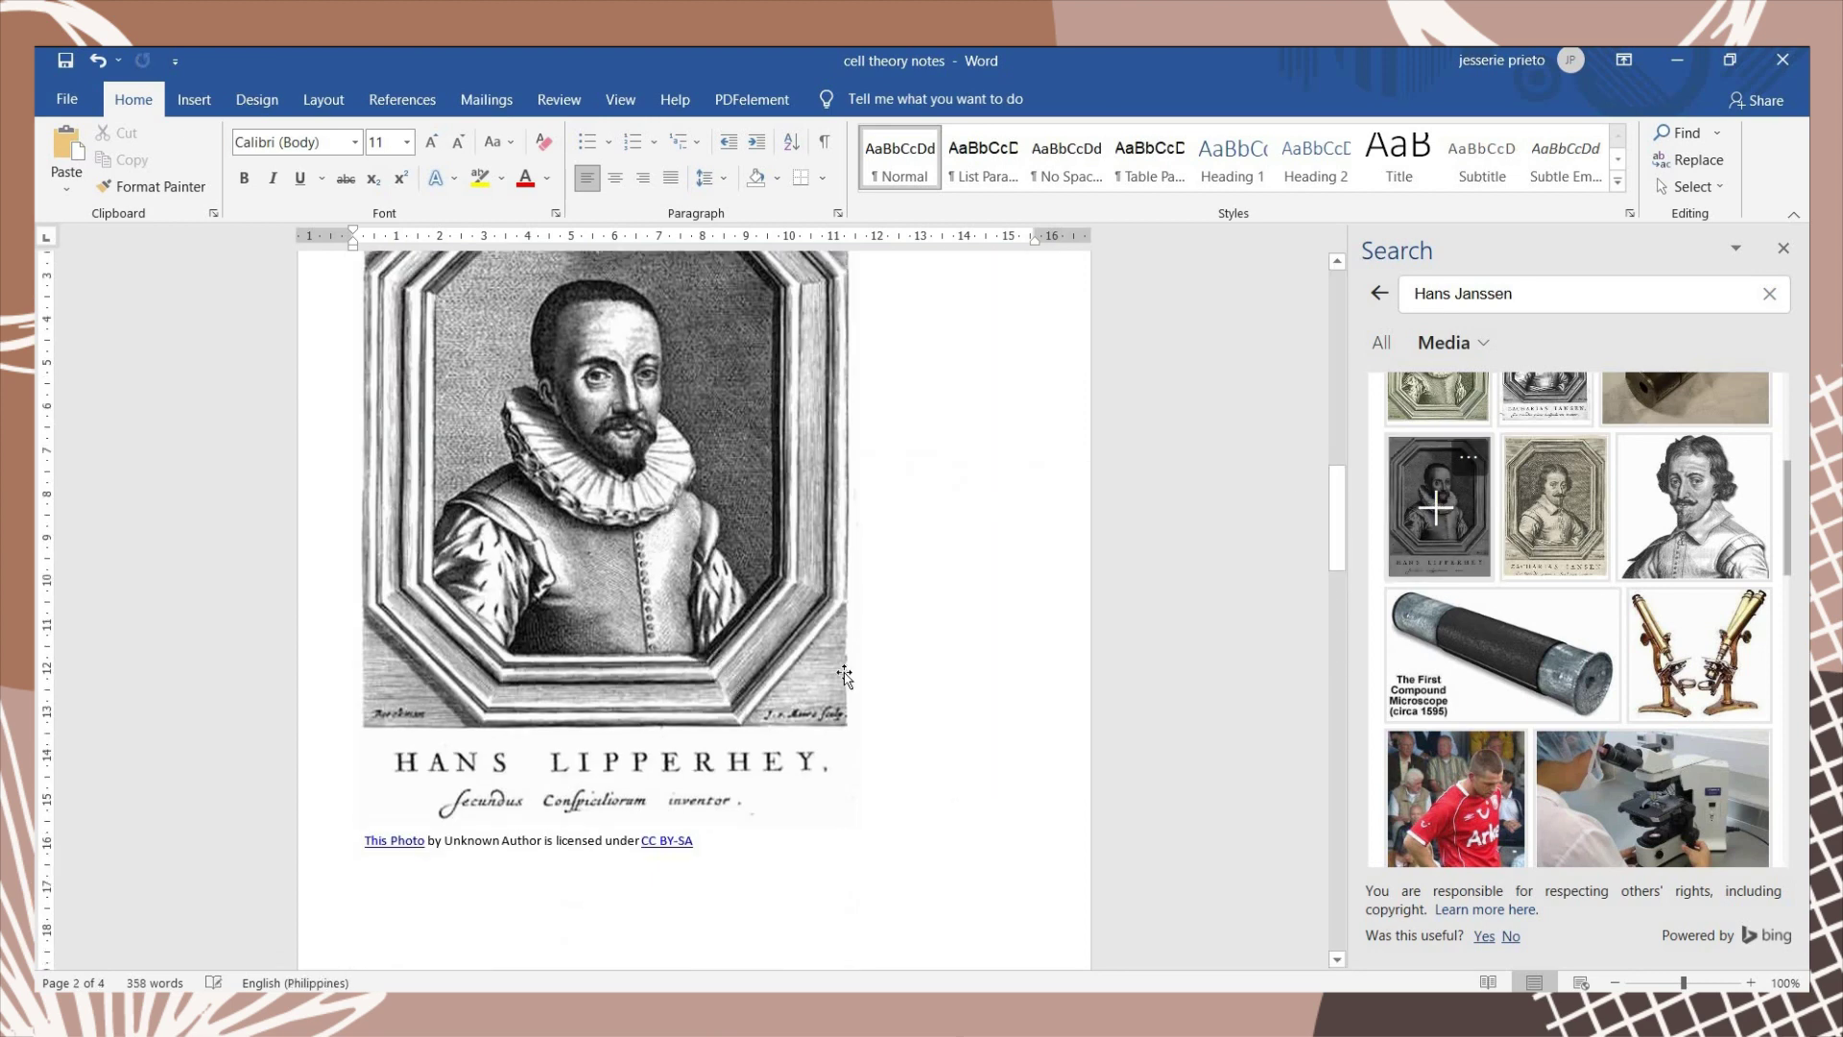
key(ctrl+z)
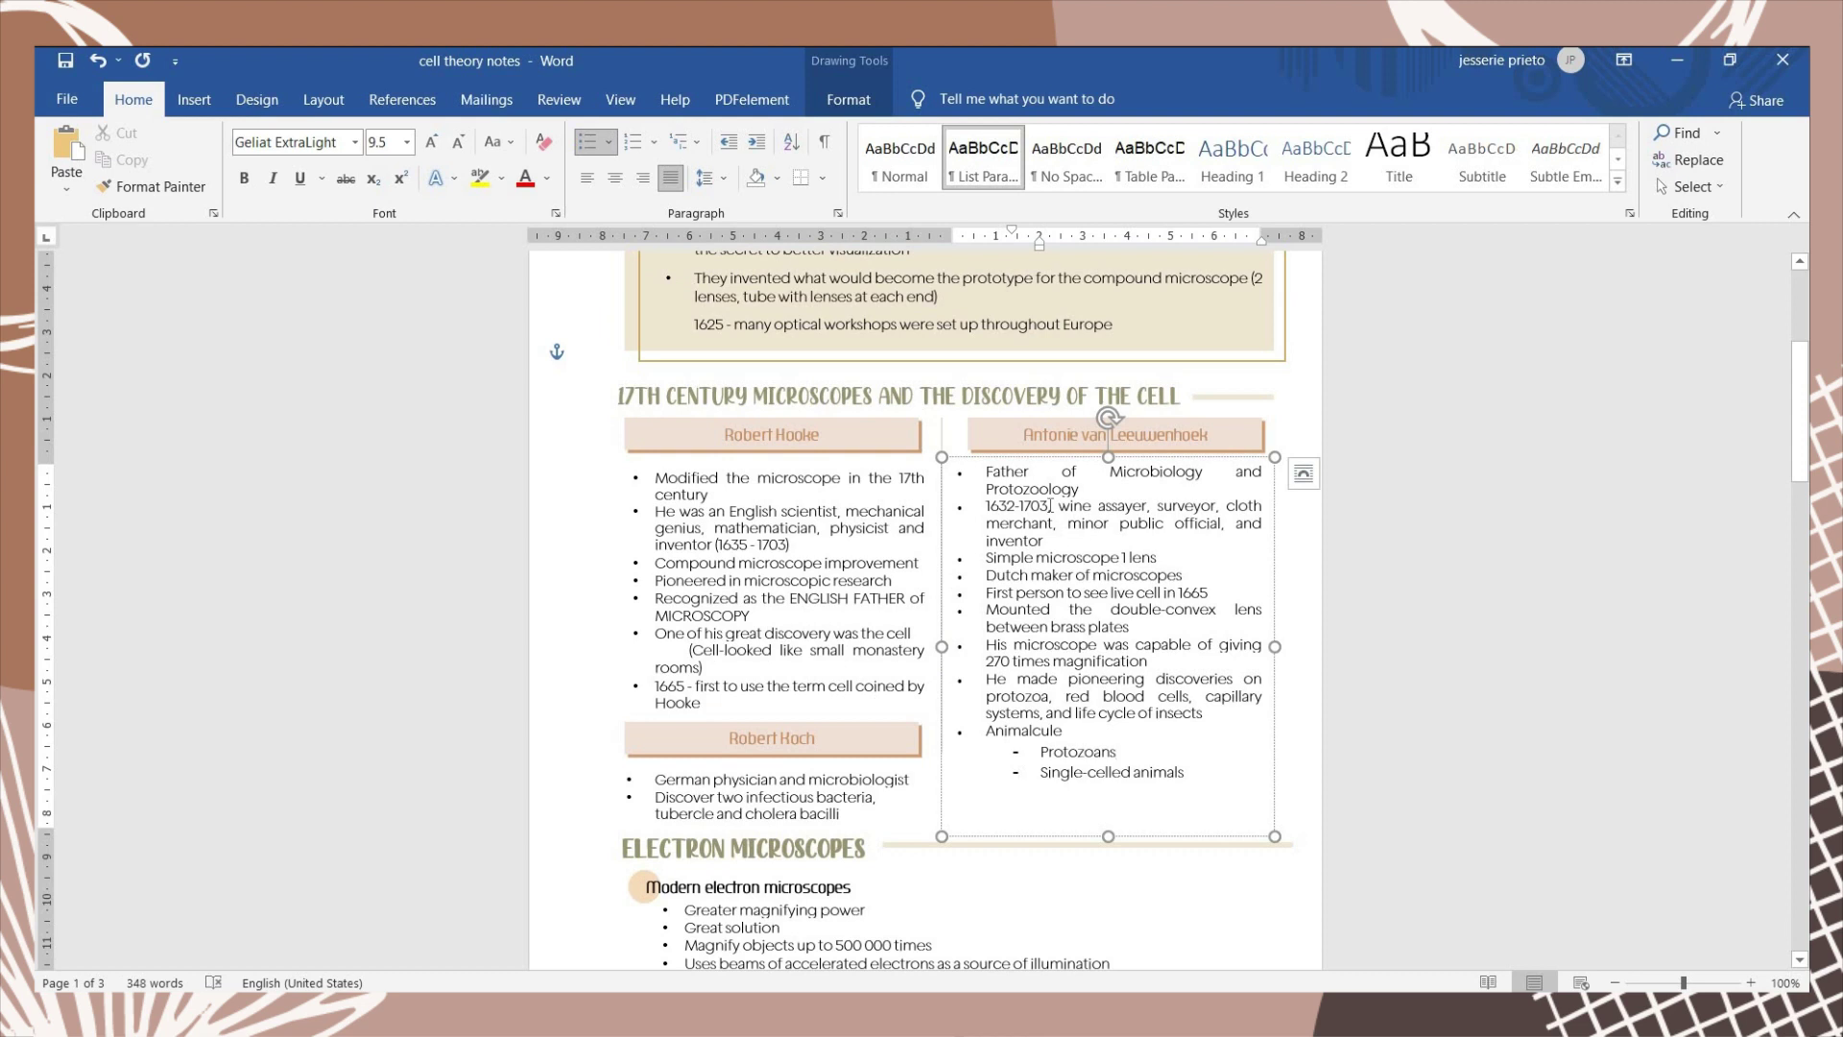
key(Escape)
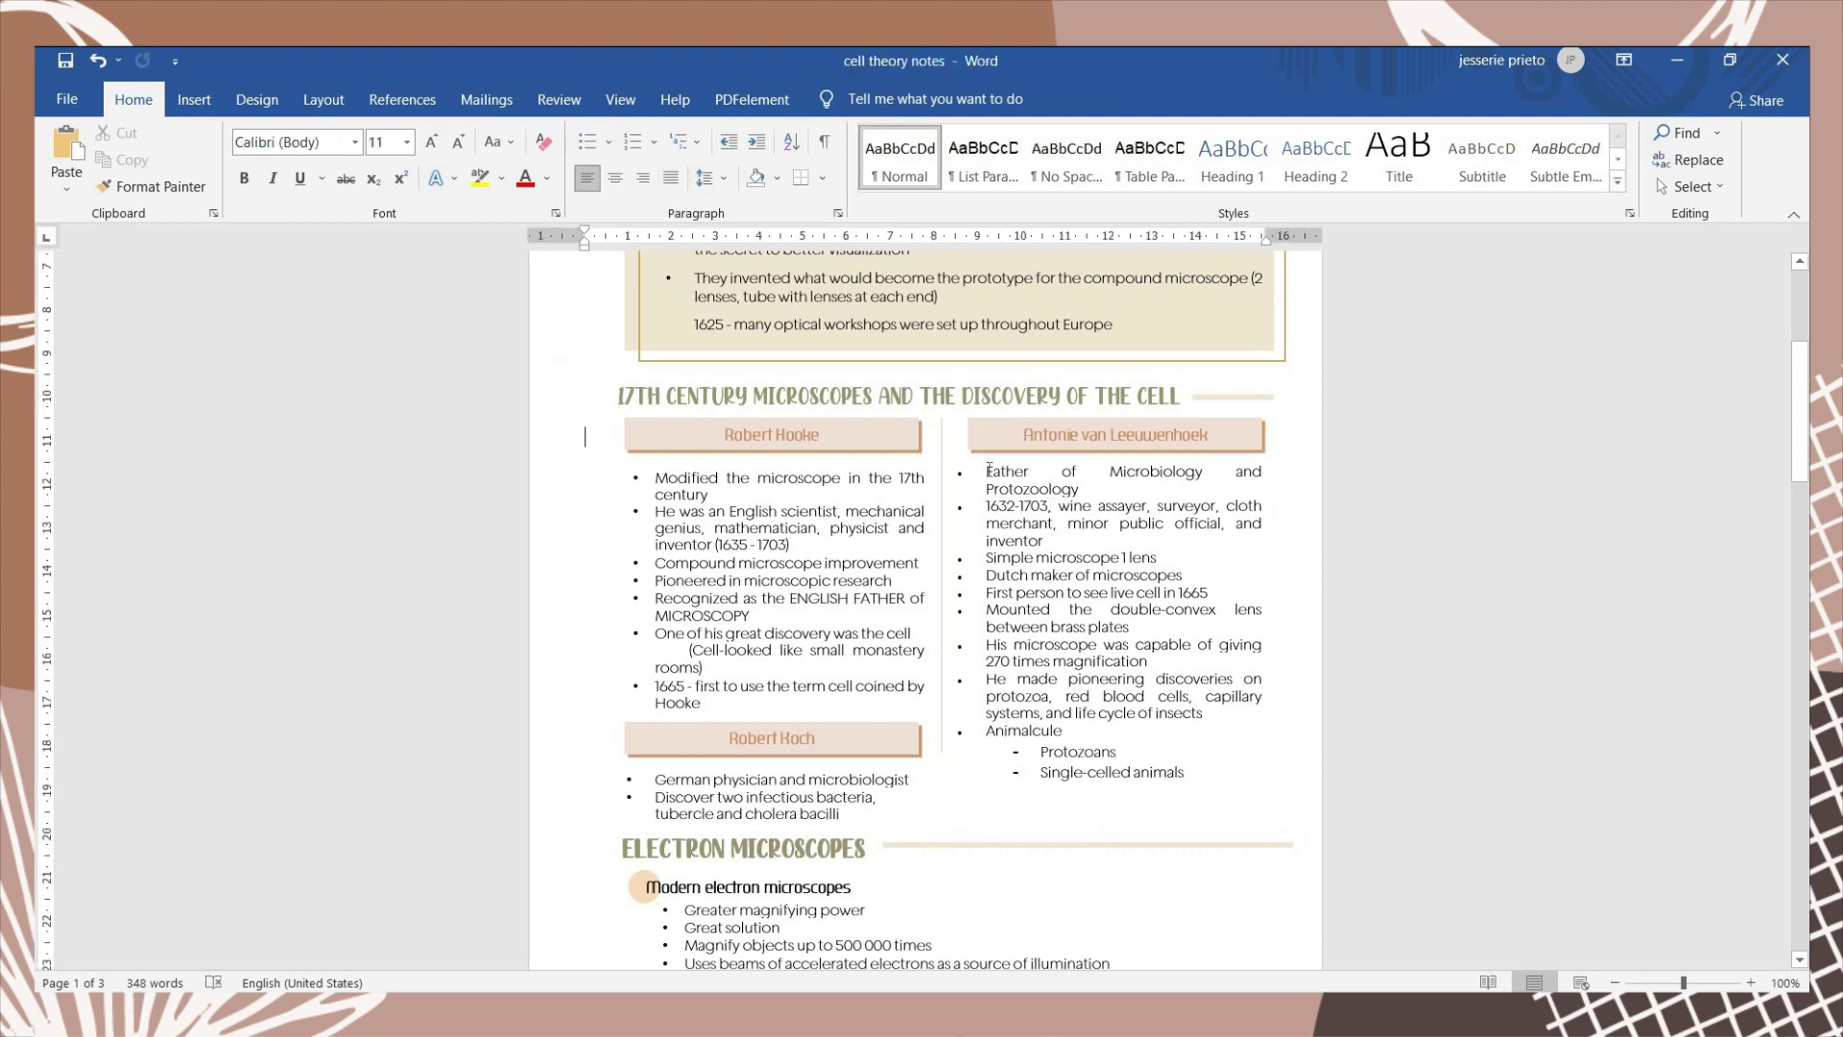
Search 'Father of Microbiology', read the quick answer's name, and close the results
drag(986, 472, 1230, 476)
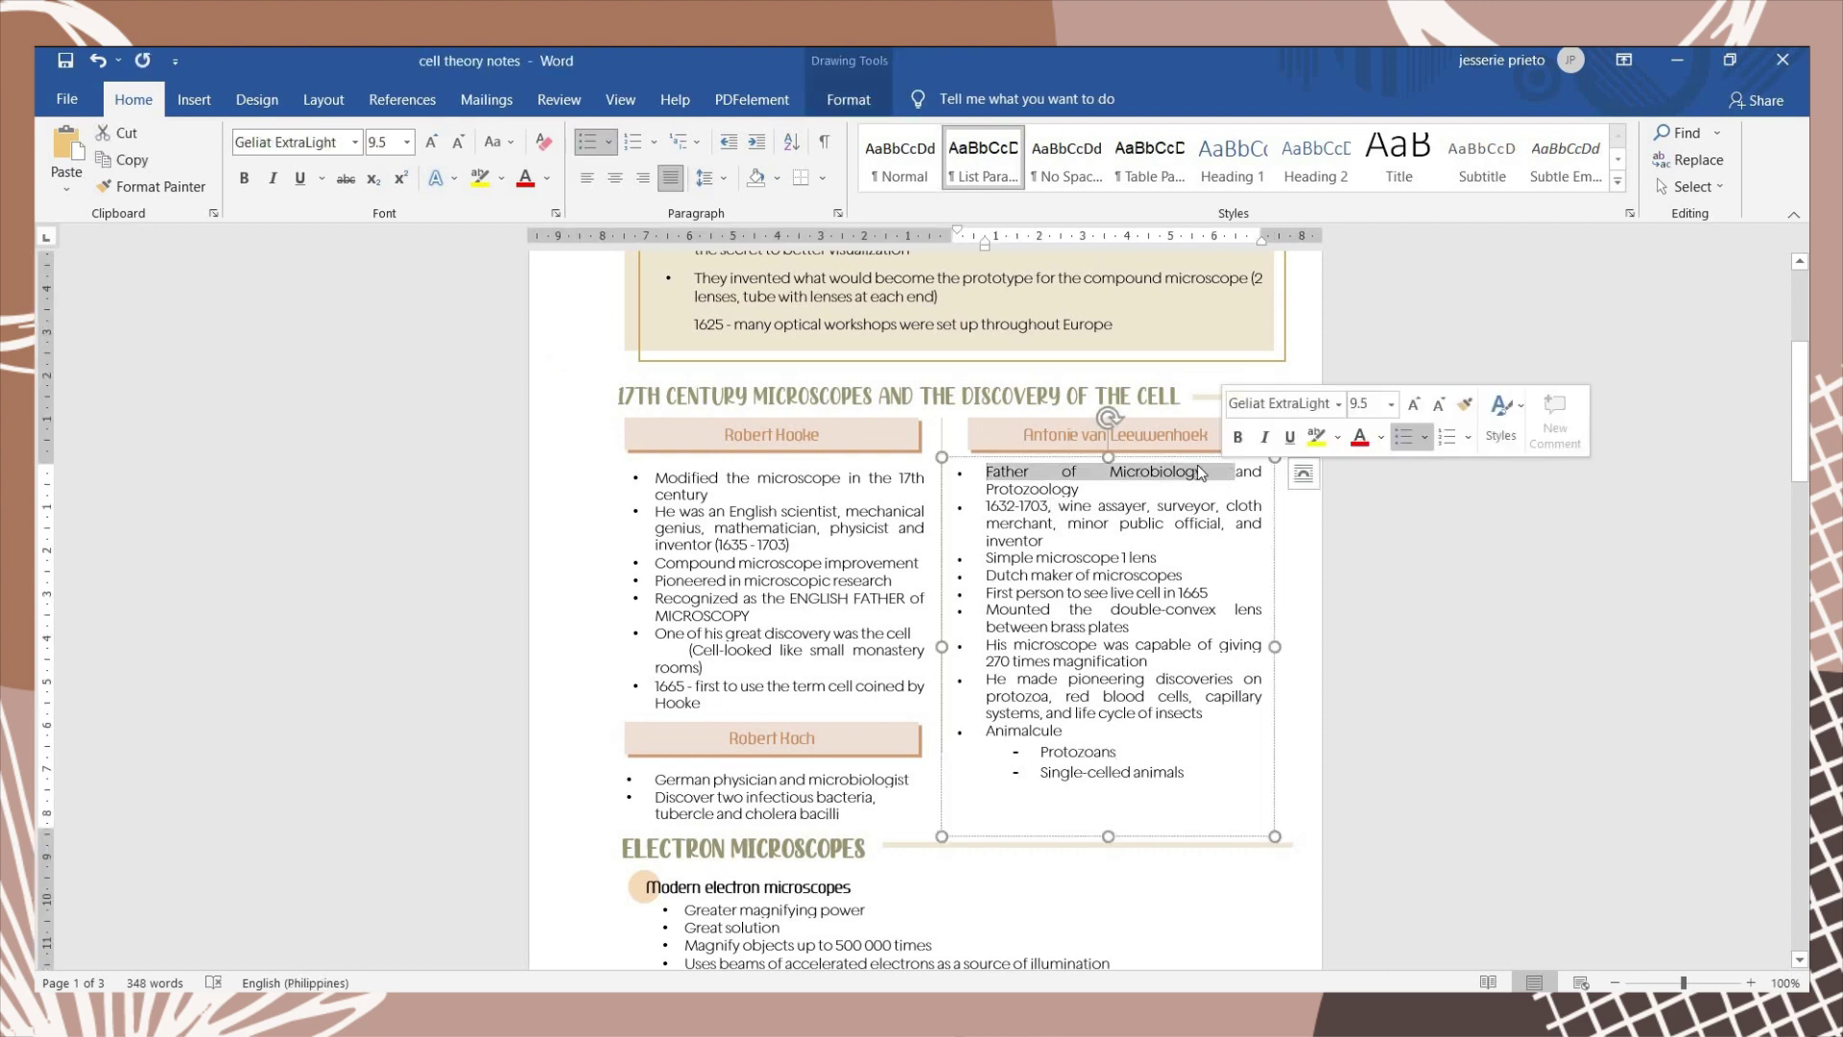
right_click(1197, 466)
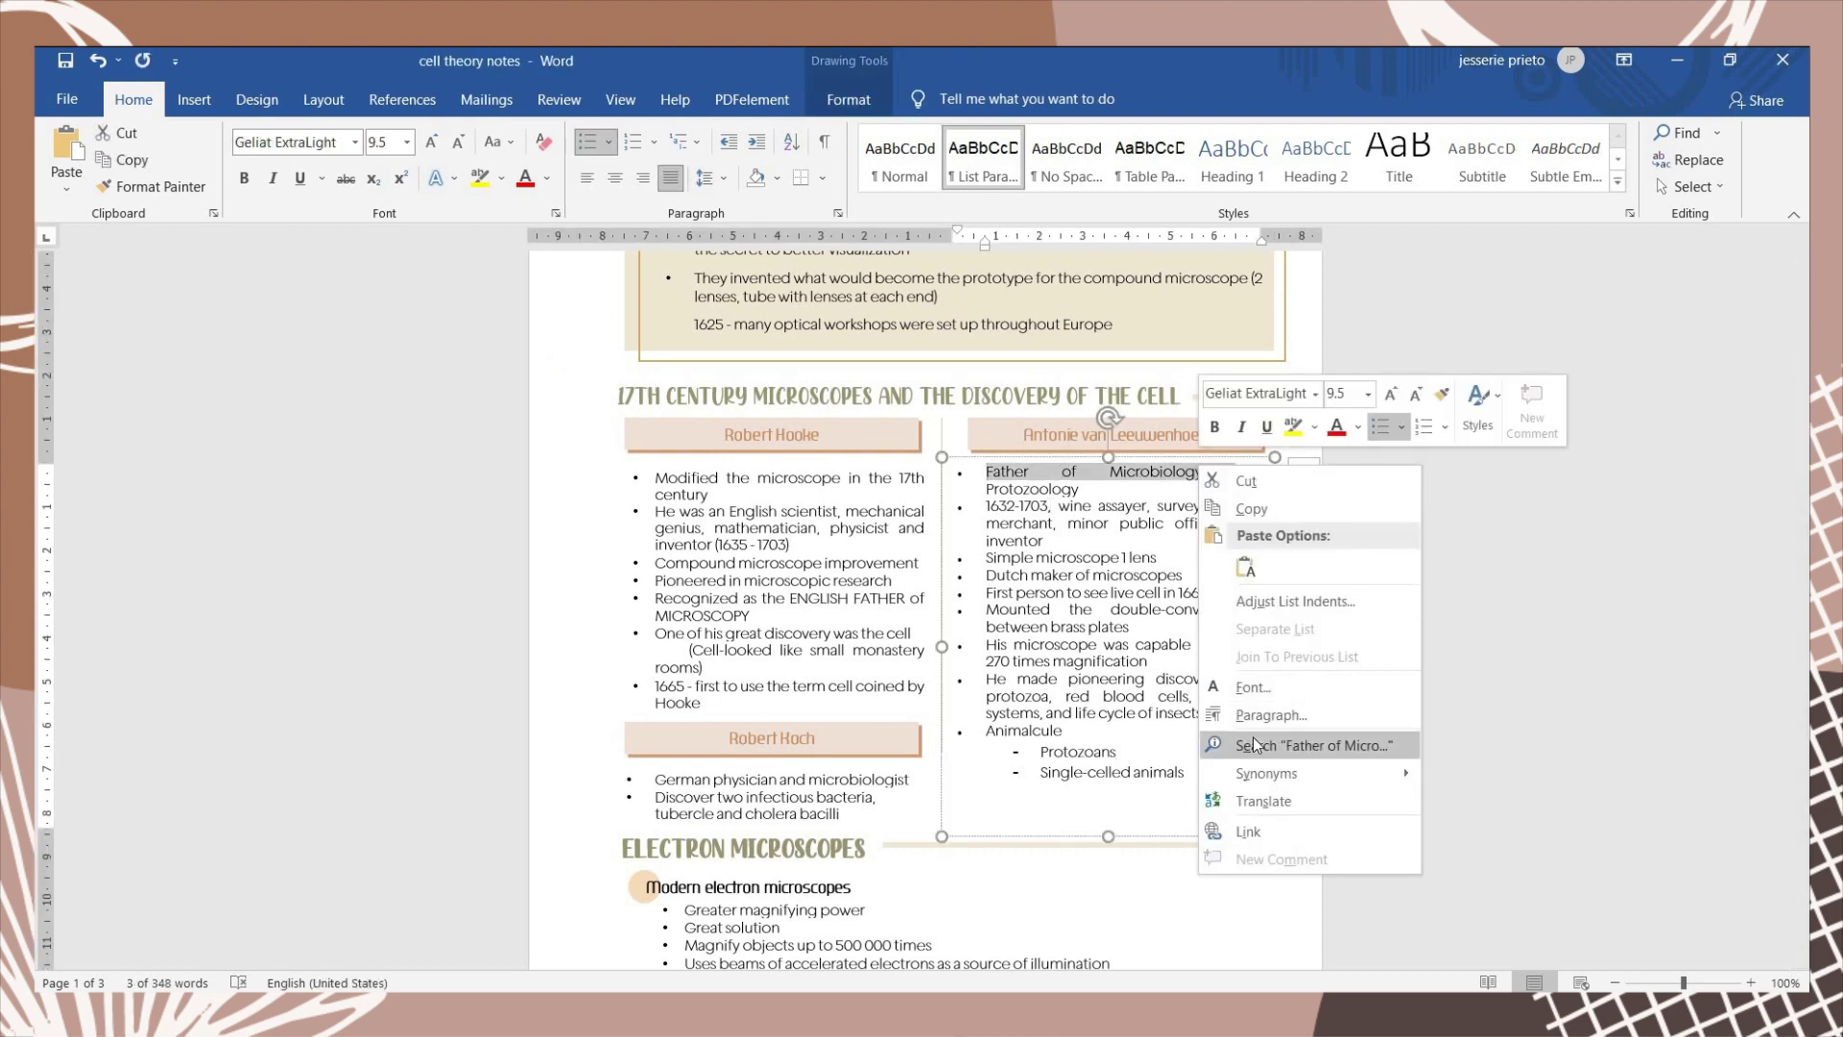
click(1255, 745)
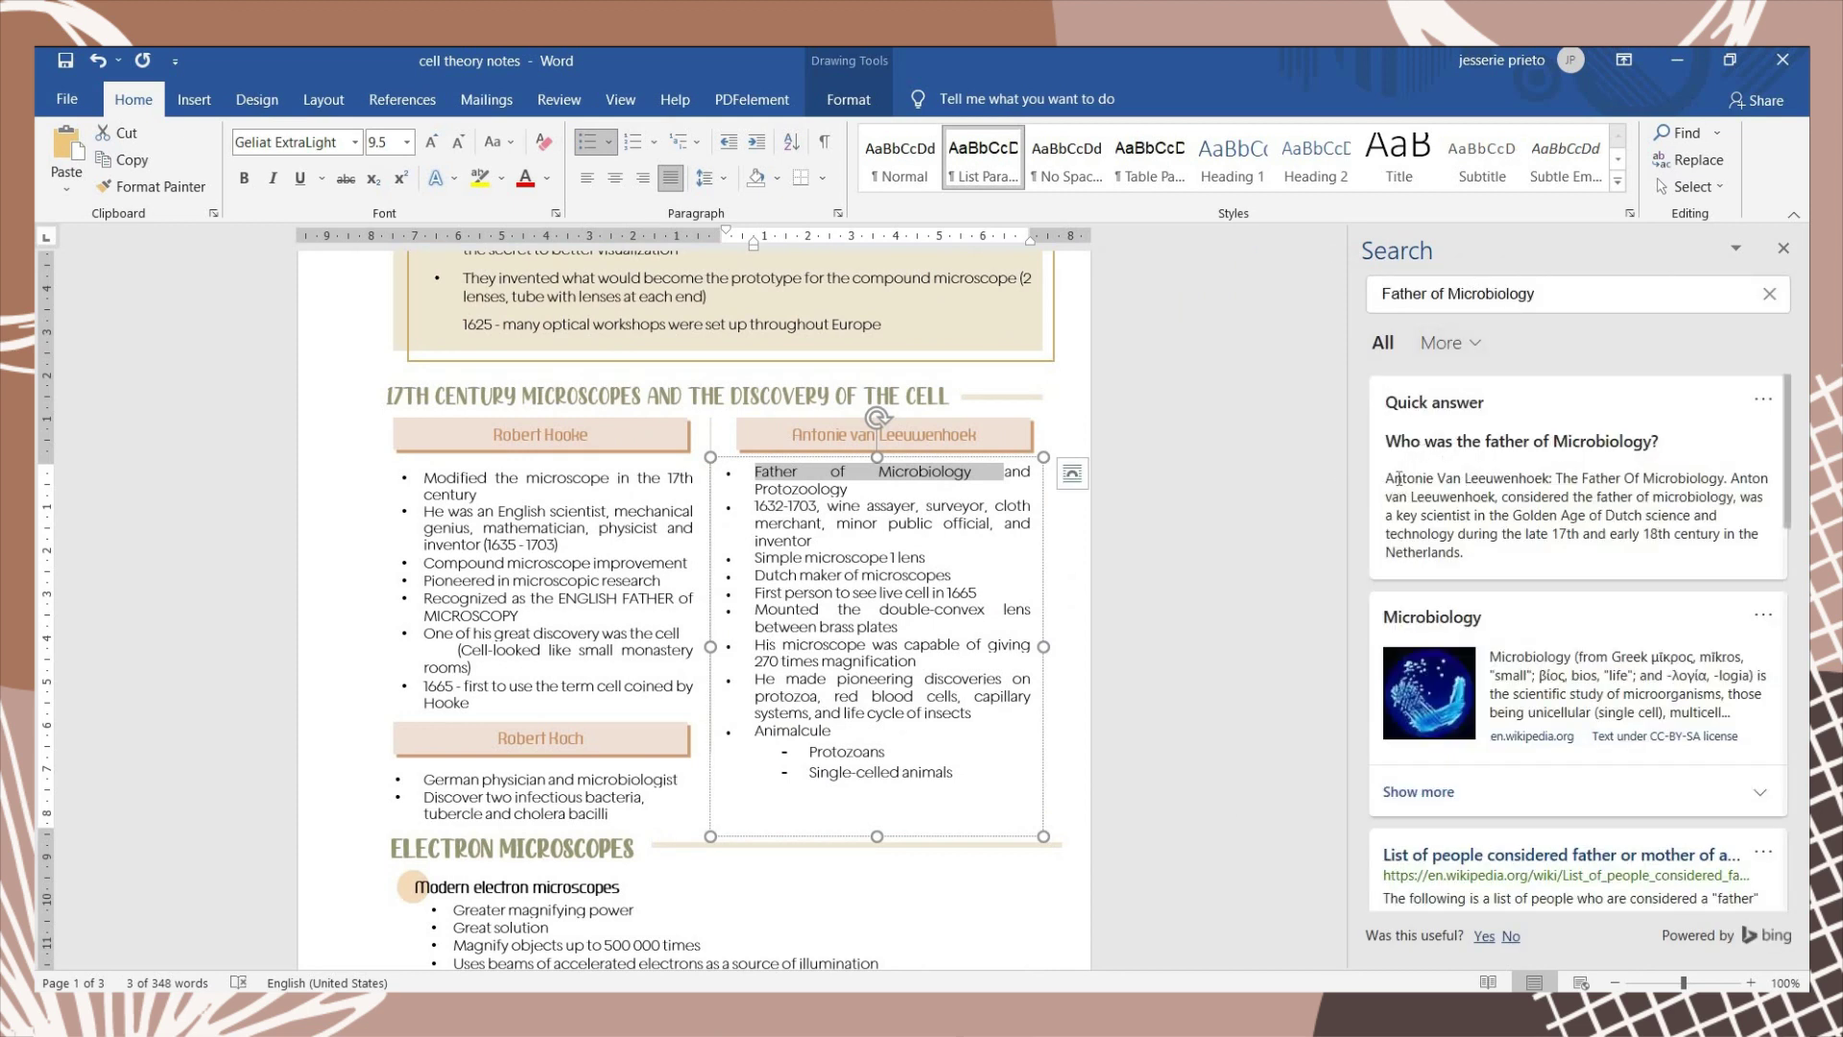
drag(1602, 477, 1386, 478)
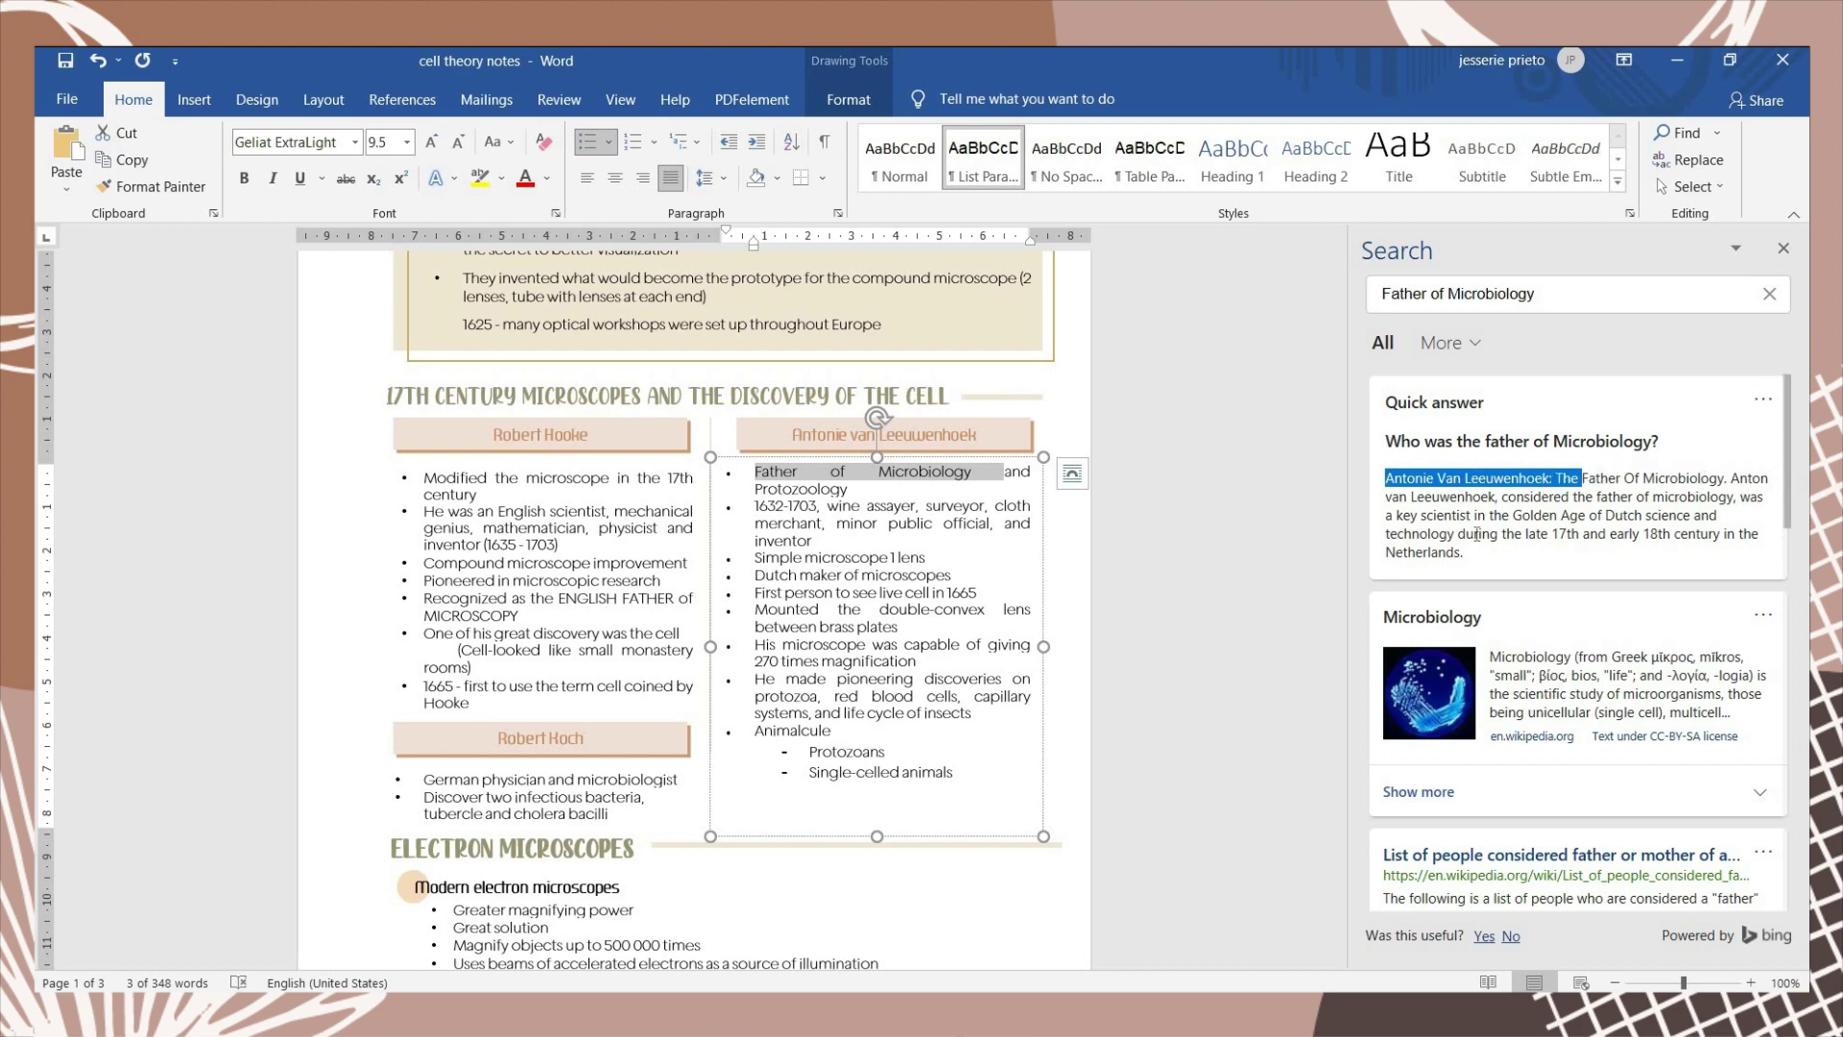
click(1783, 252)
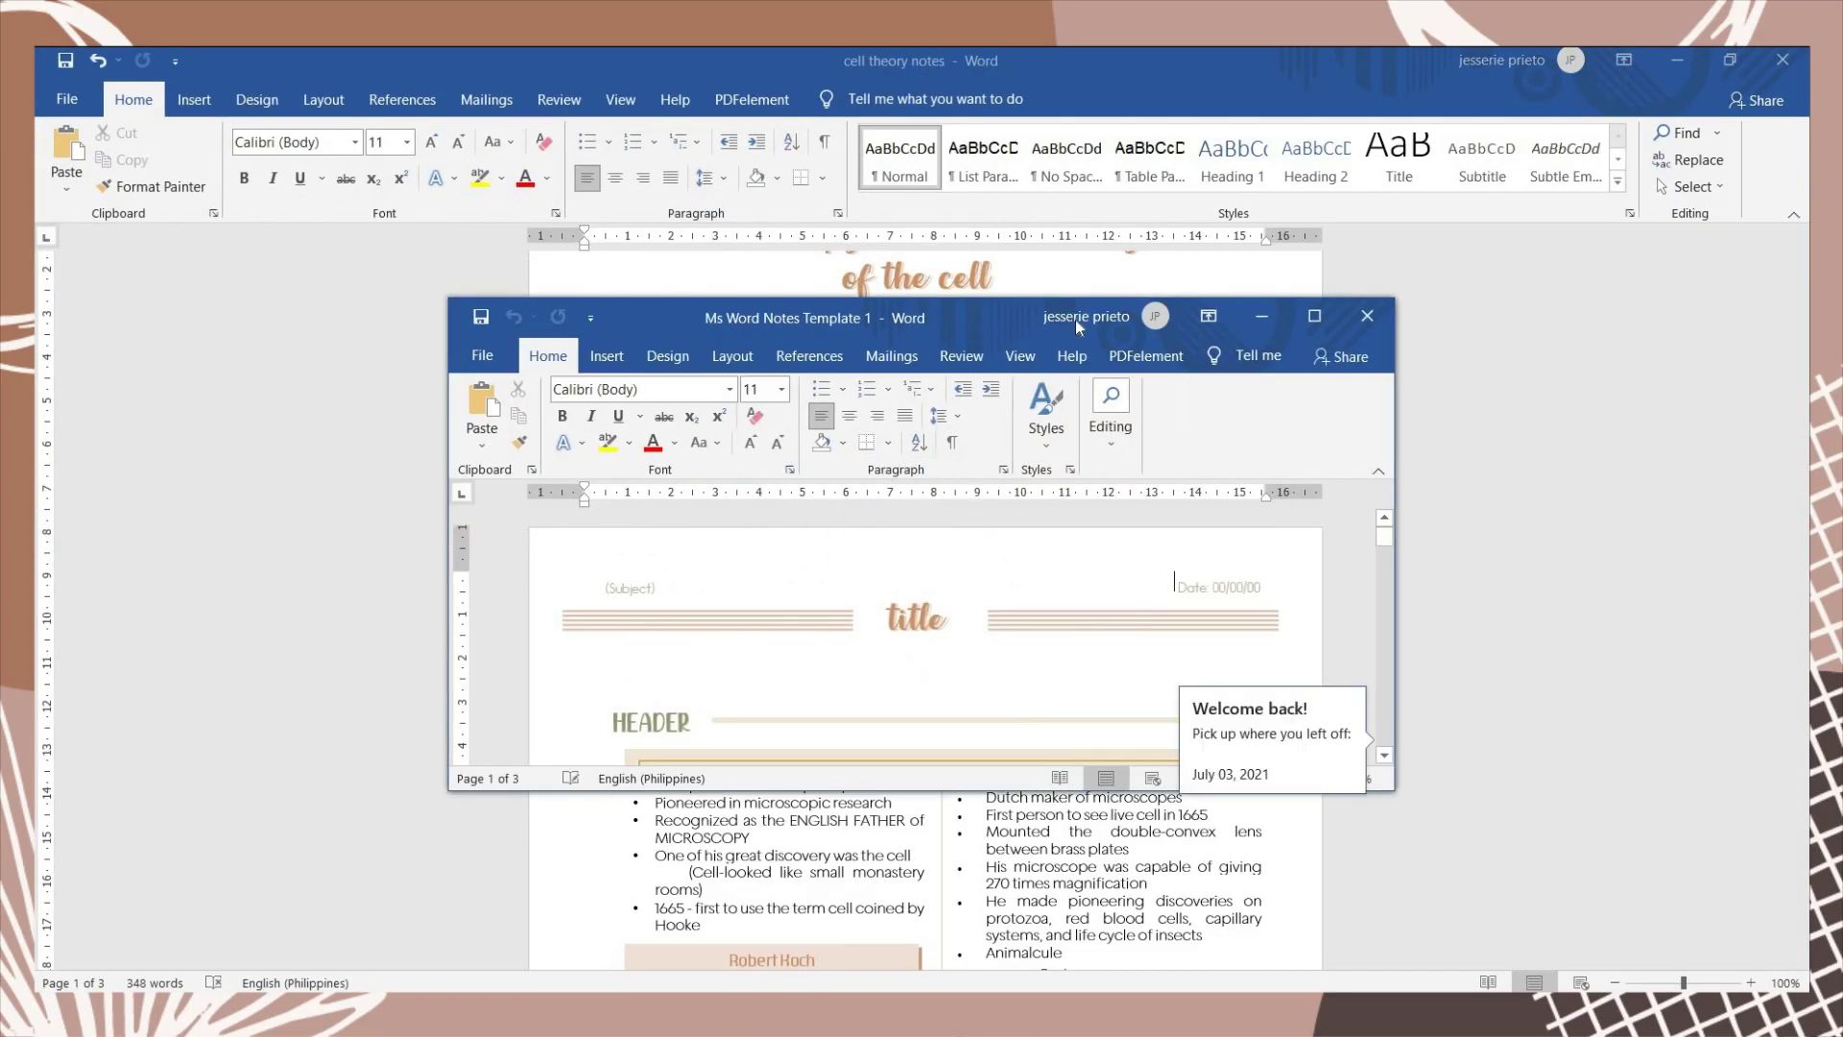
Save as Word Template 'Ms Word Notes Template 1 (aesthetic)' in the Ms word template folder, then close
double_click(1075, 320)
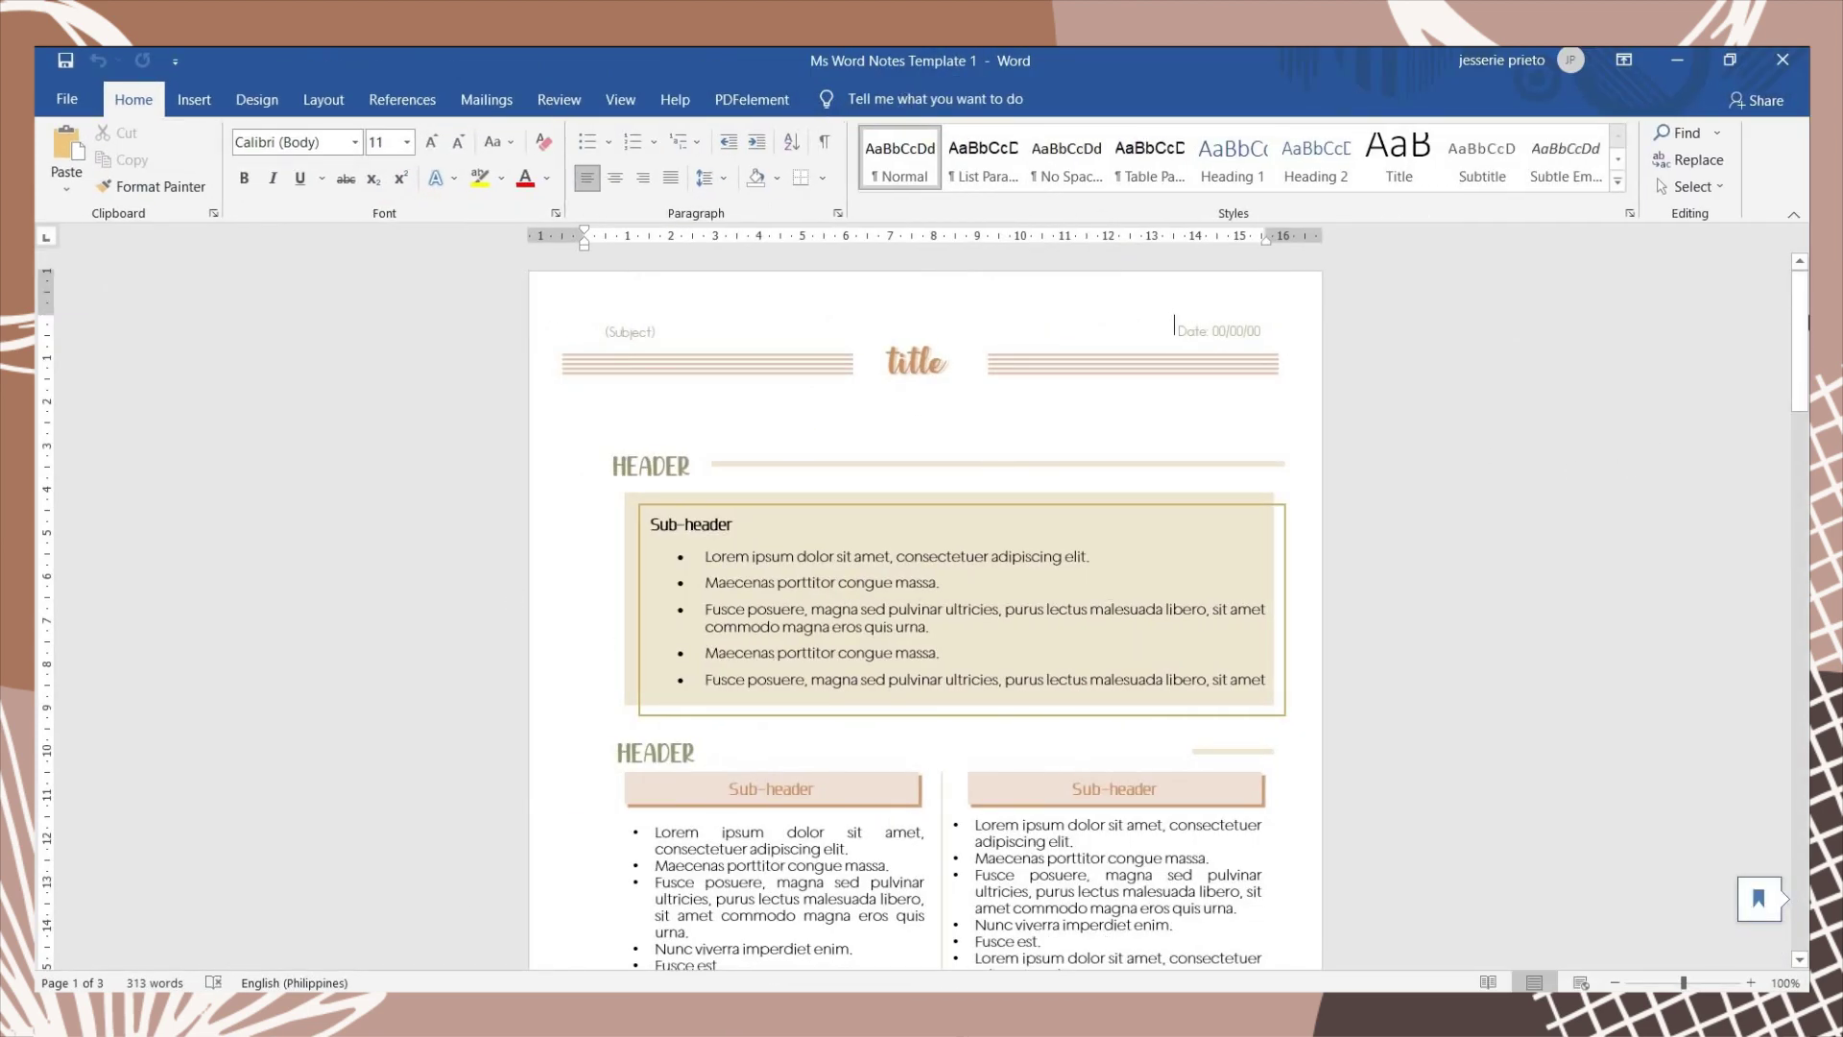
drag(1801, 341, 1772, 207)
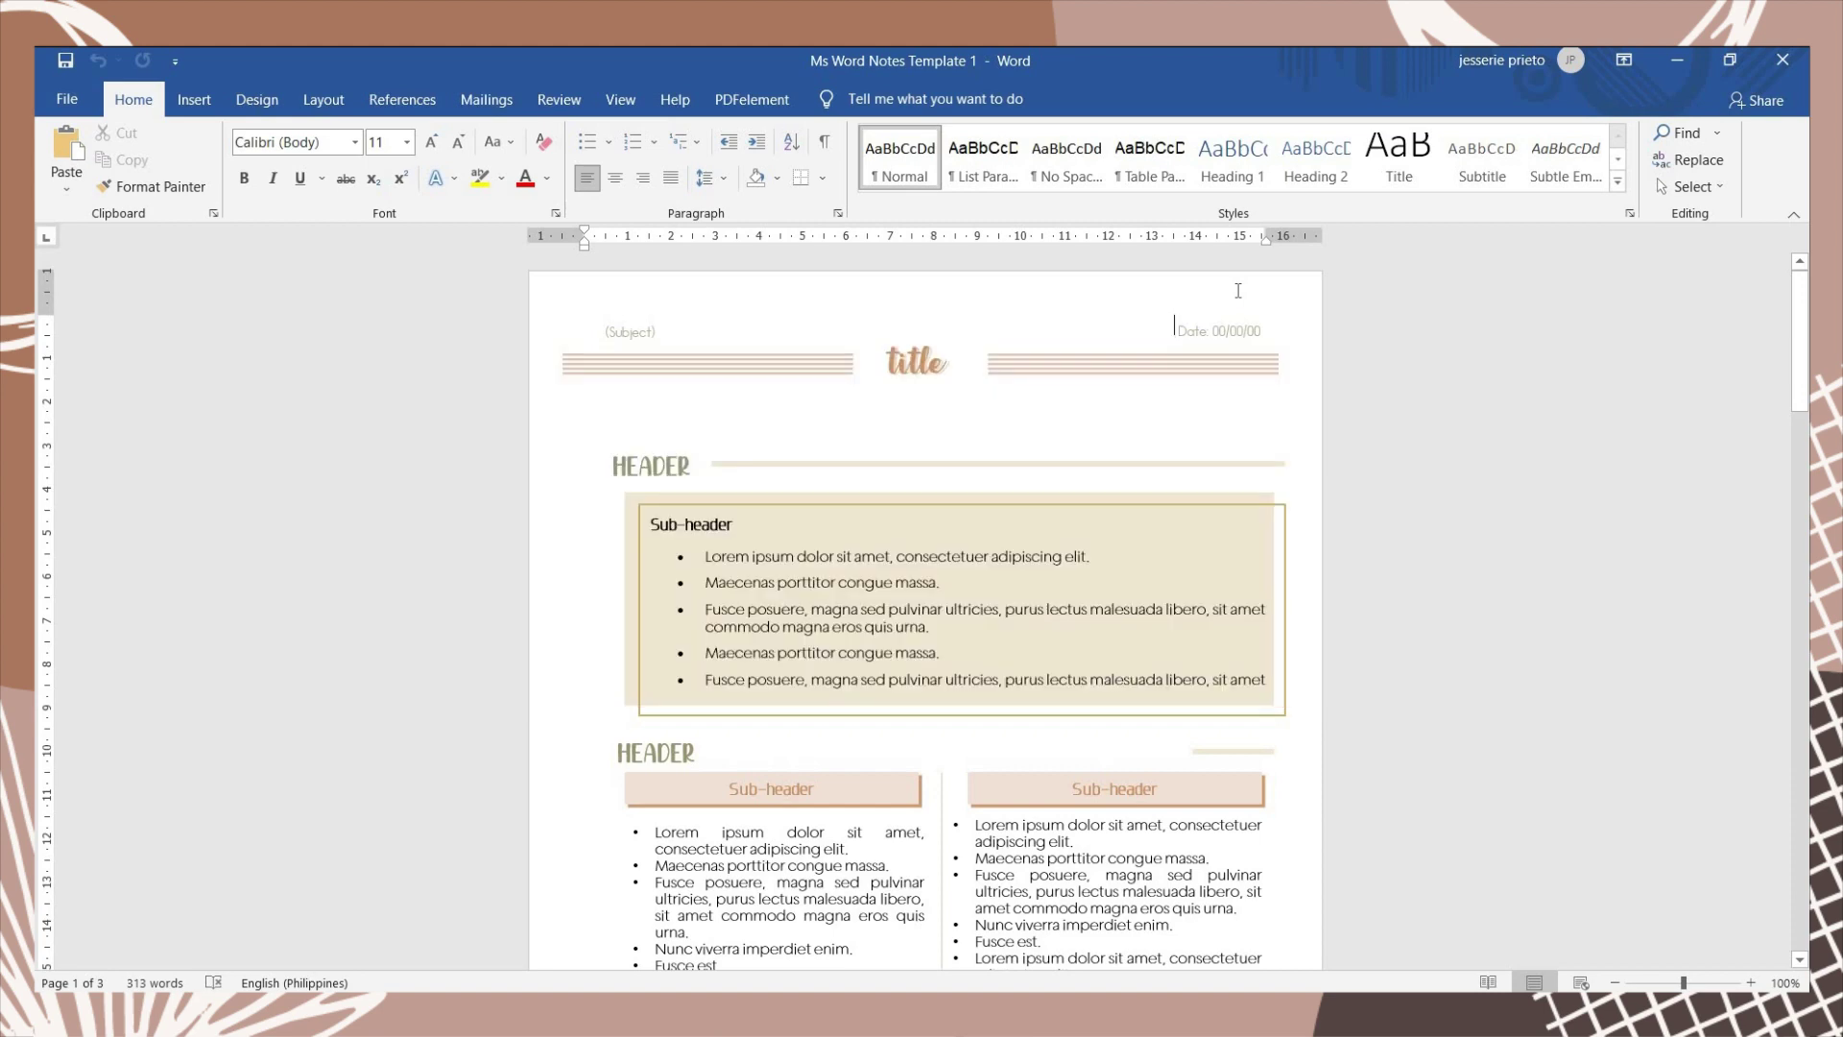
click(67, 102)
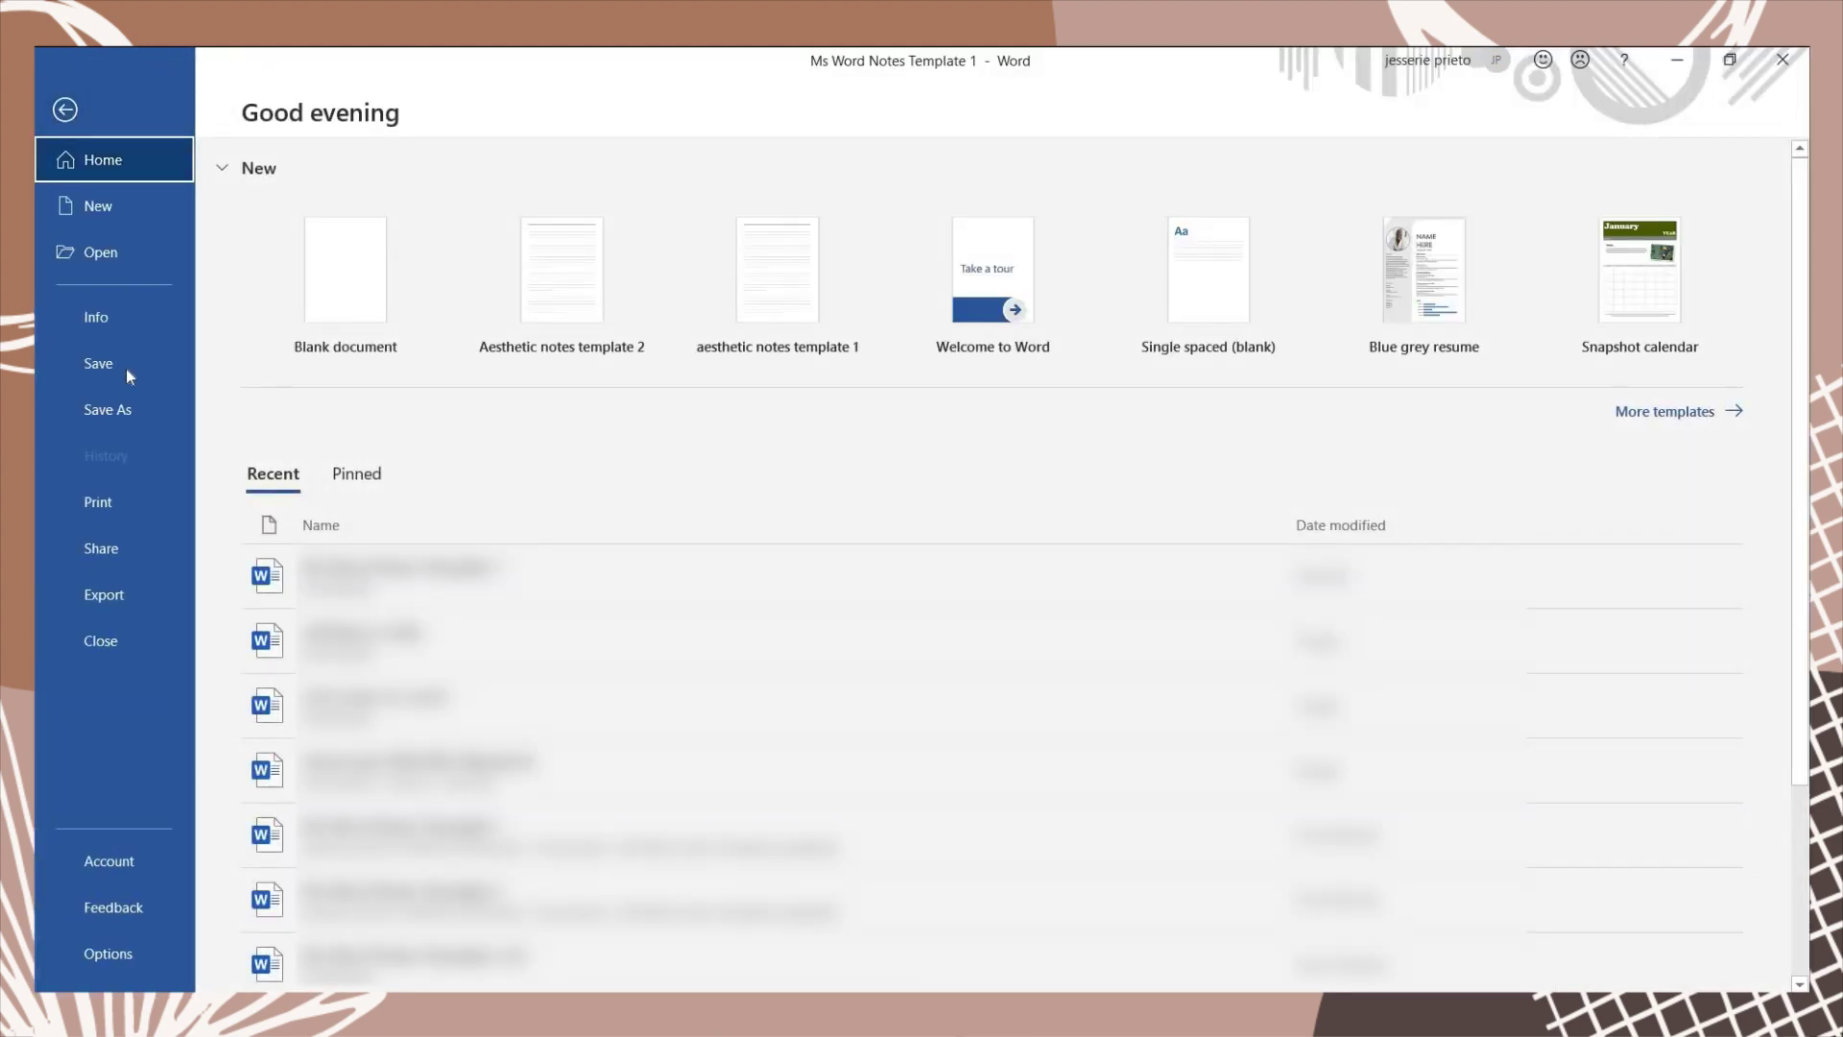
click(127, 419)
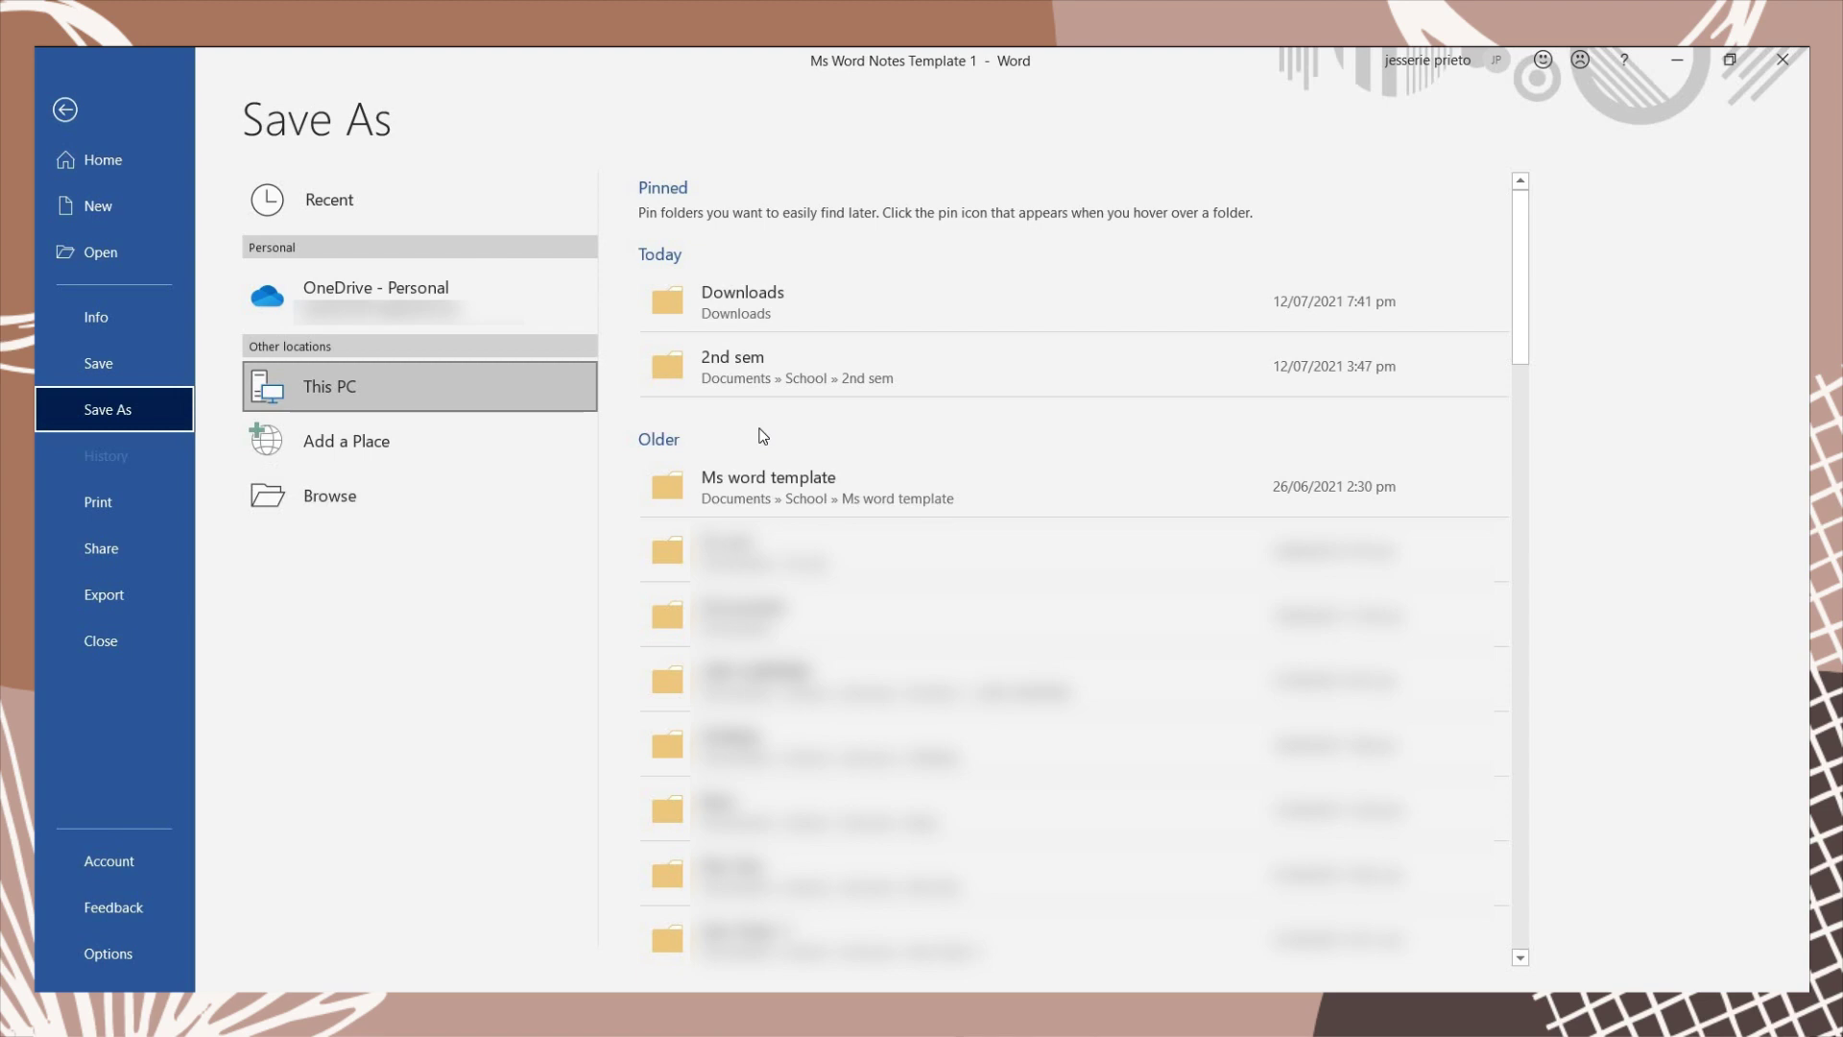
click(754, 482)
click(394, 432)
text((aesthetic)
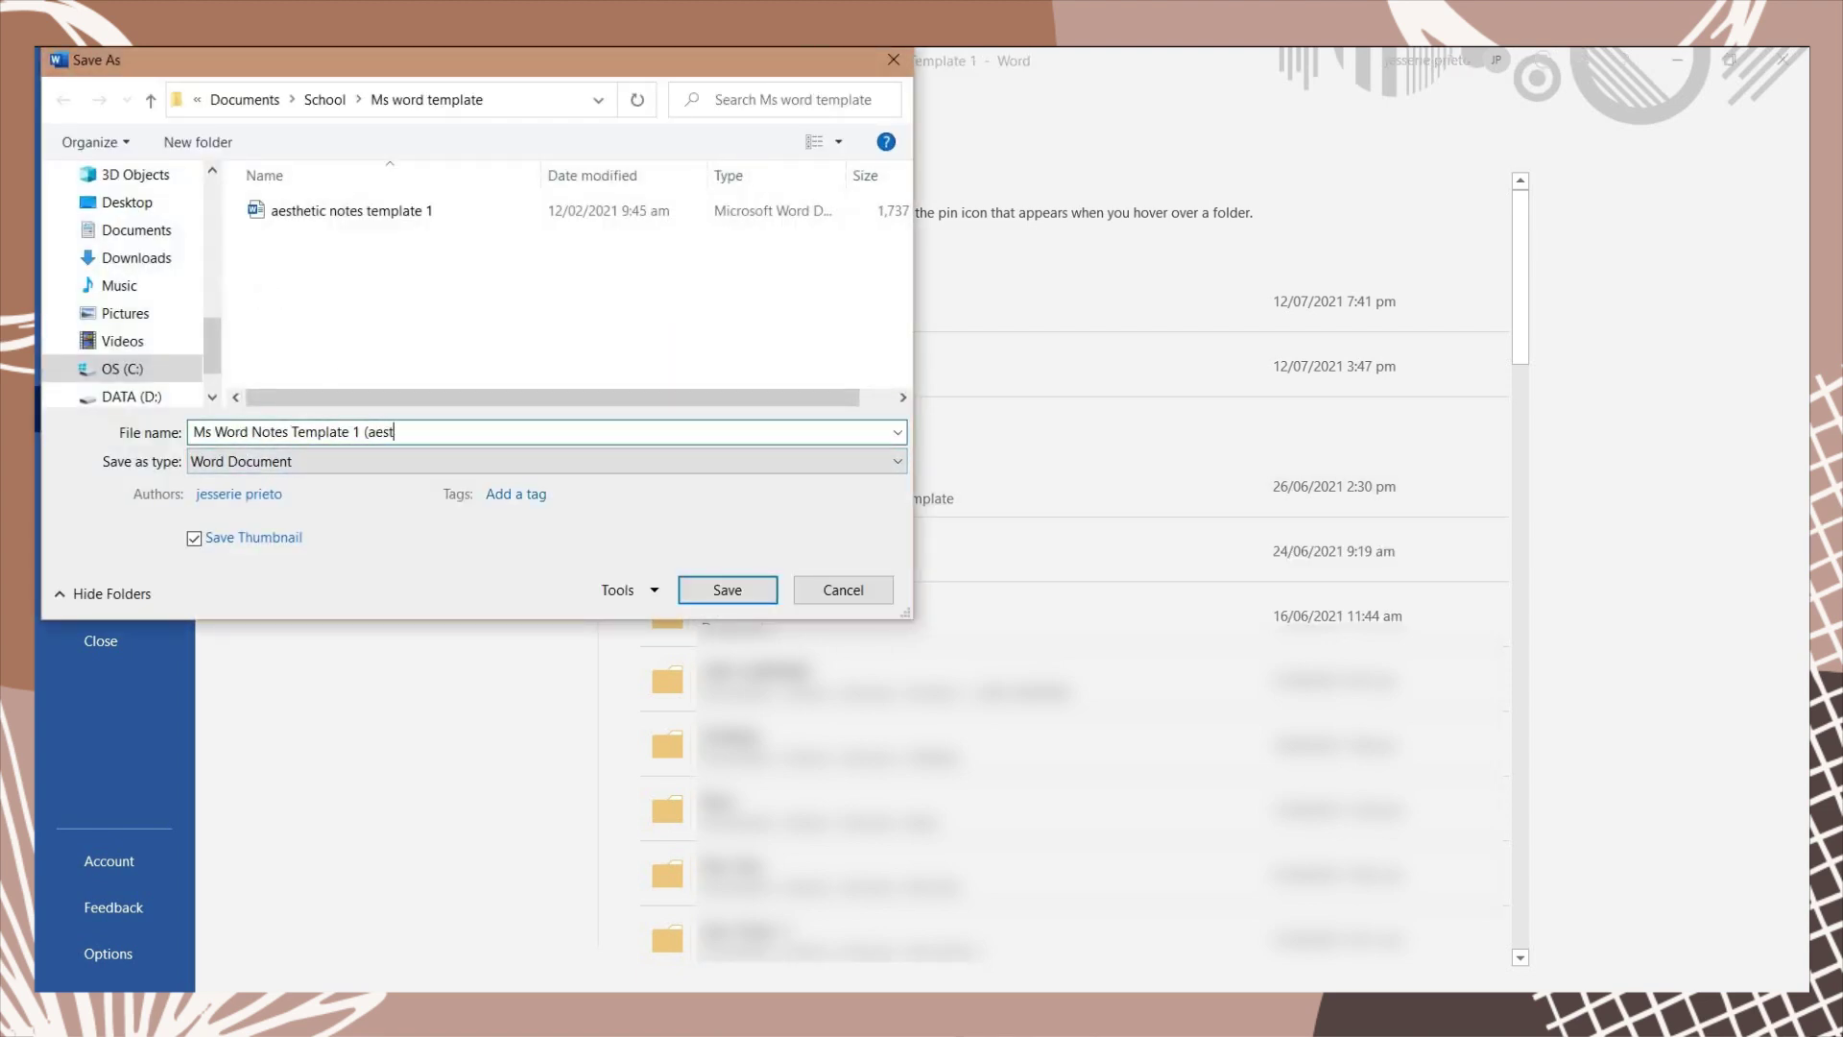
click(228, 462)
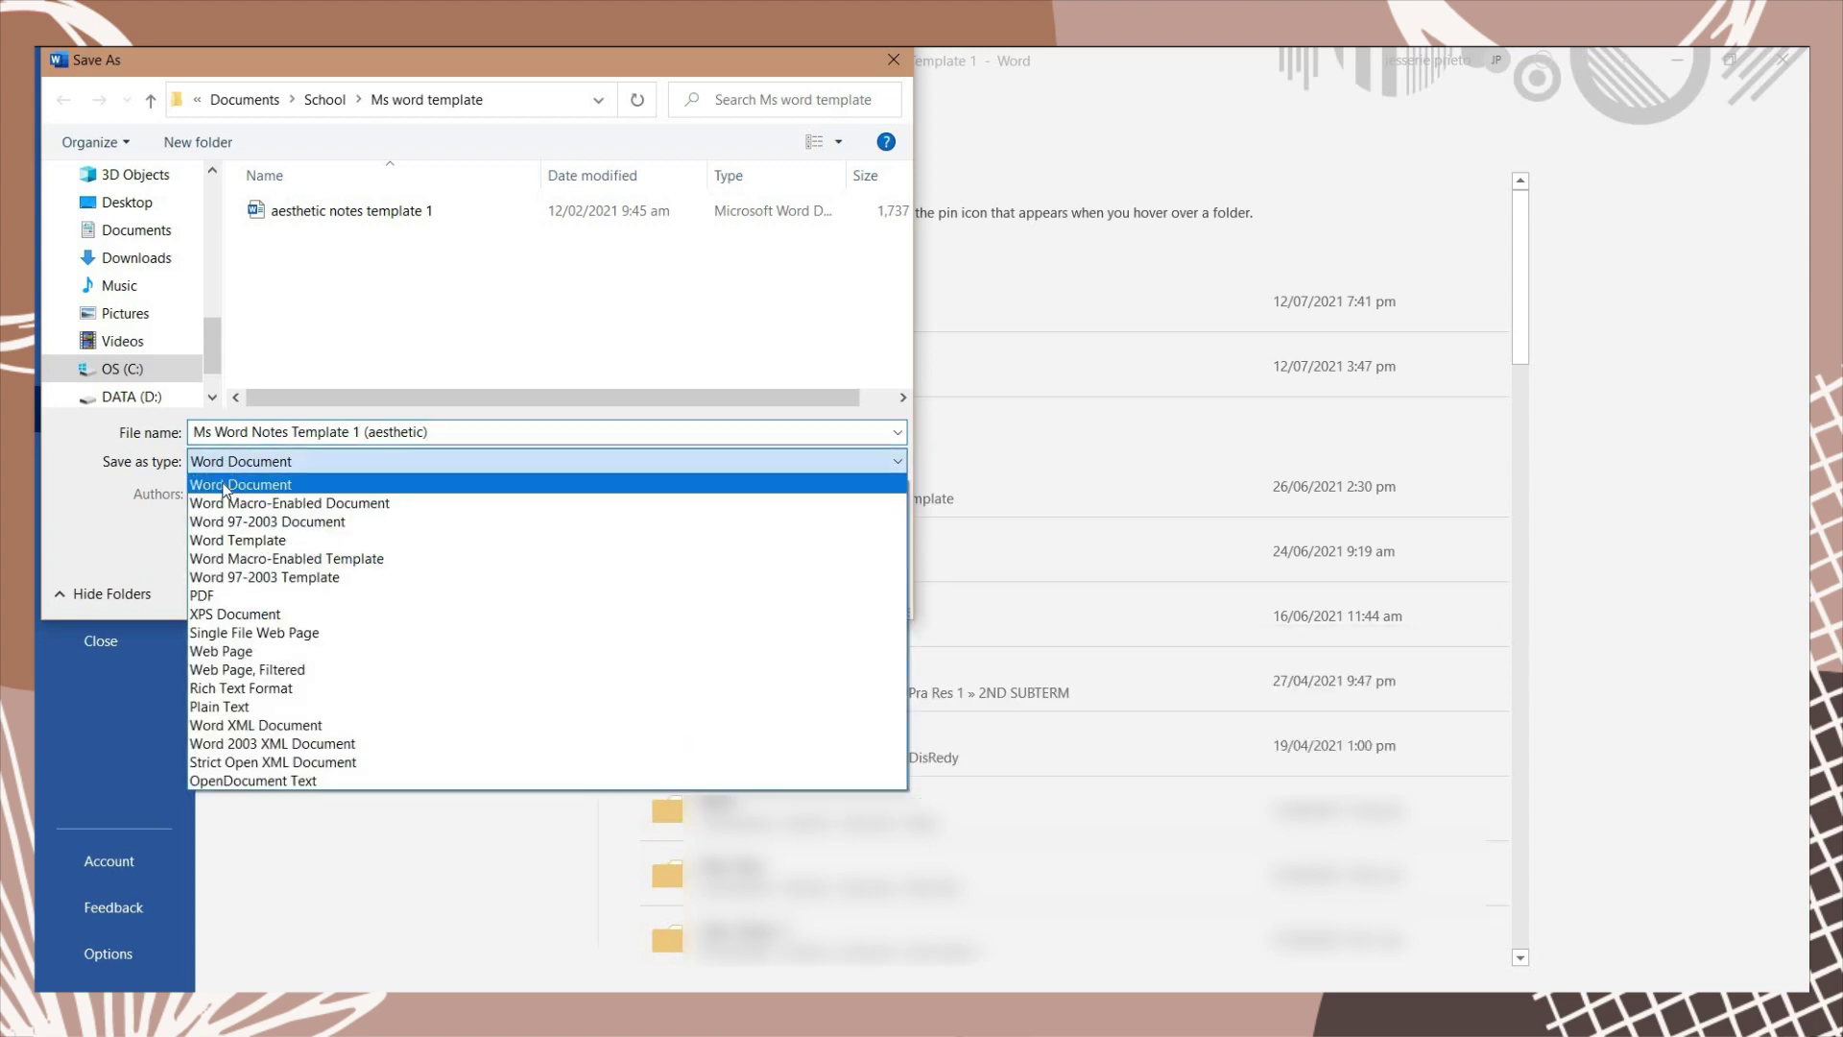
click(293, 541)
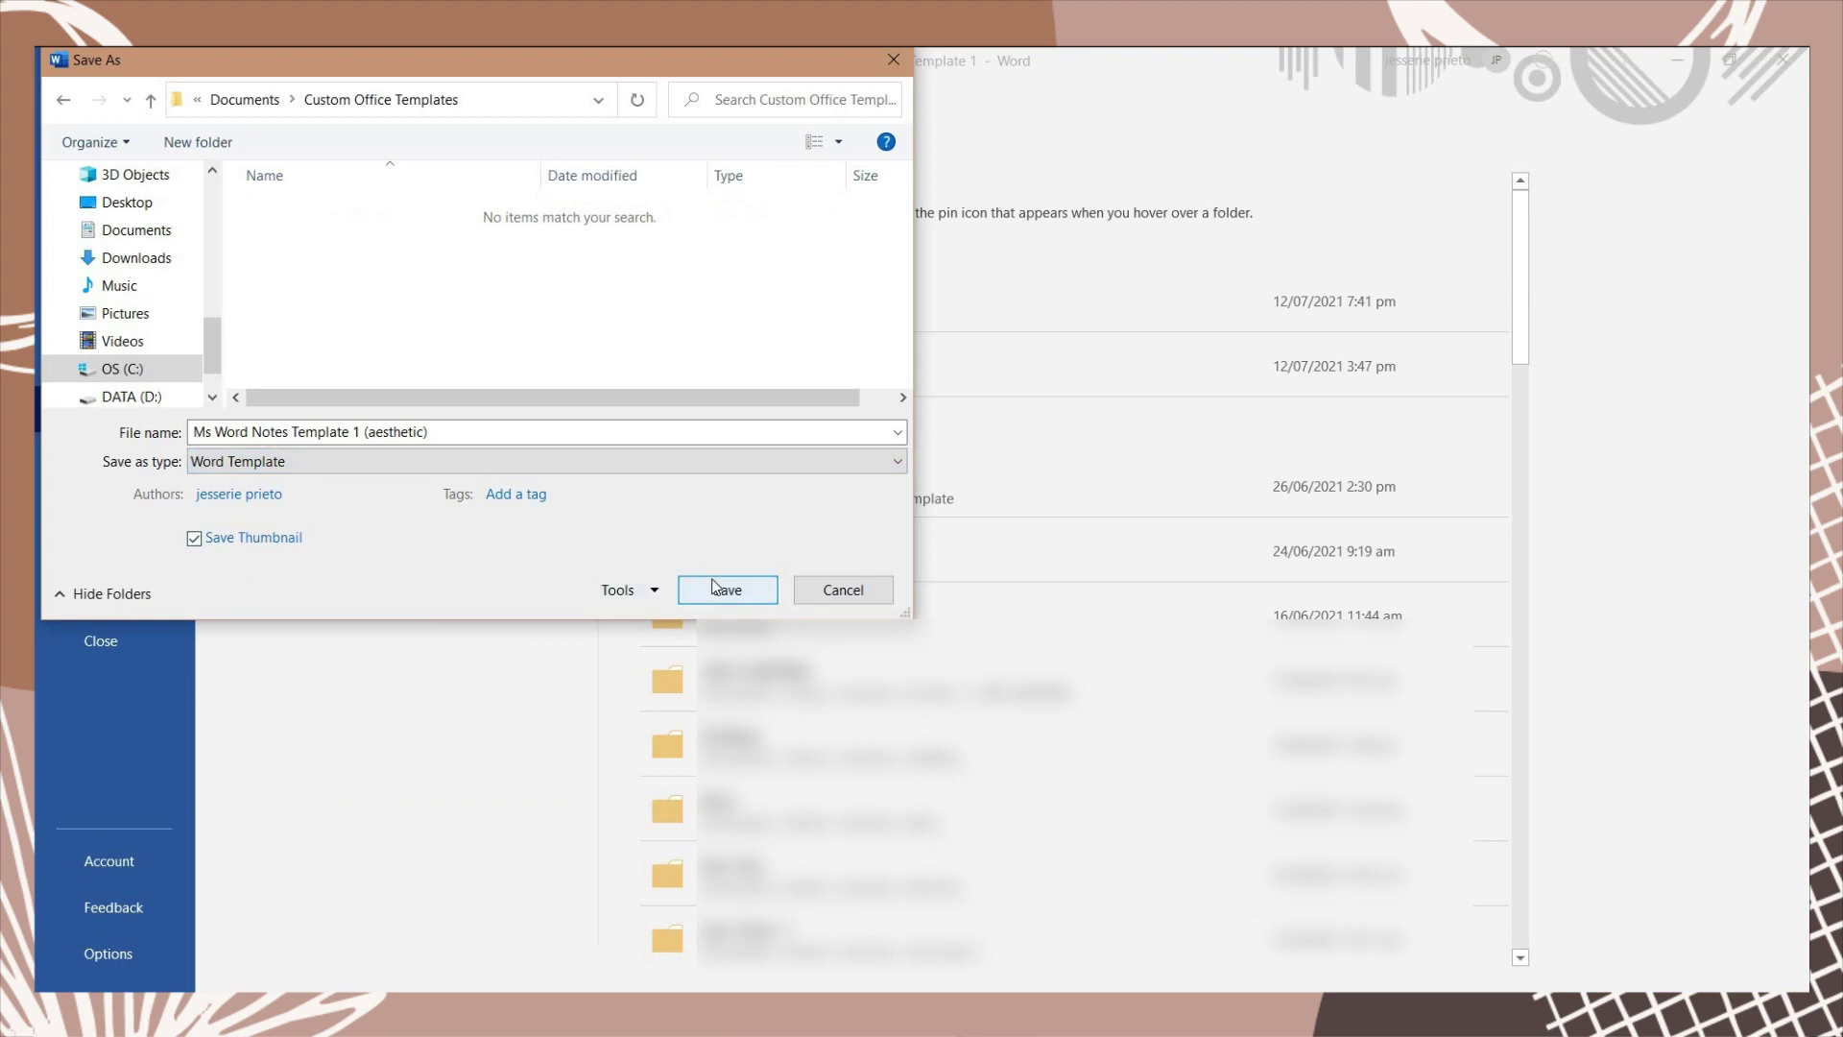
click(713, 588)
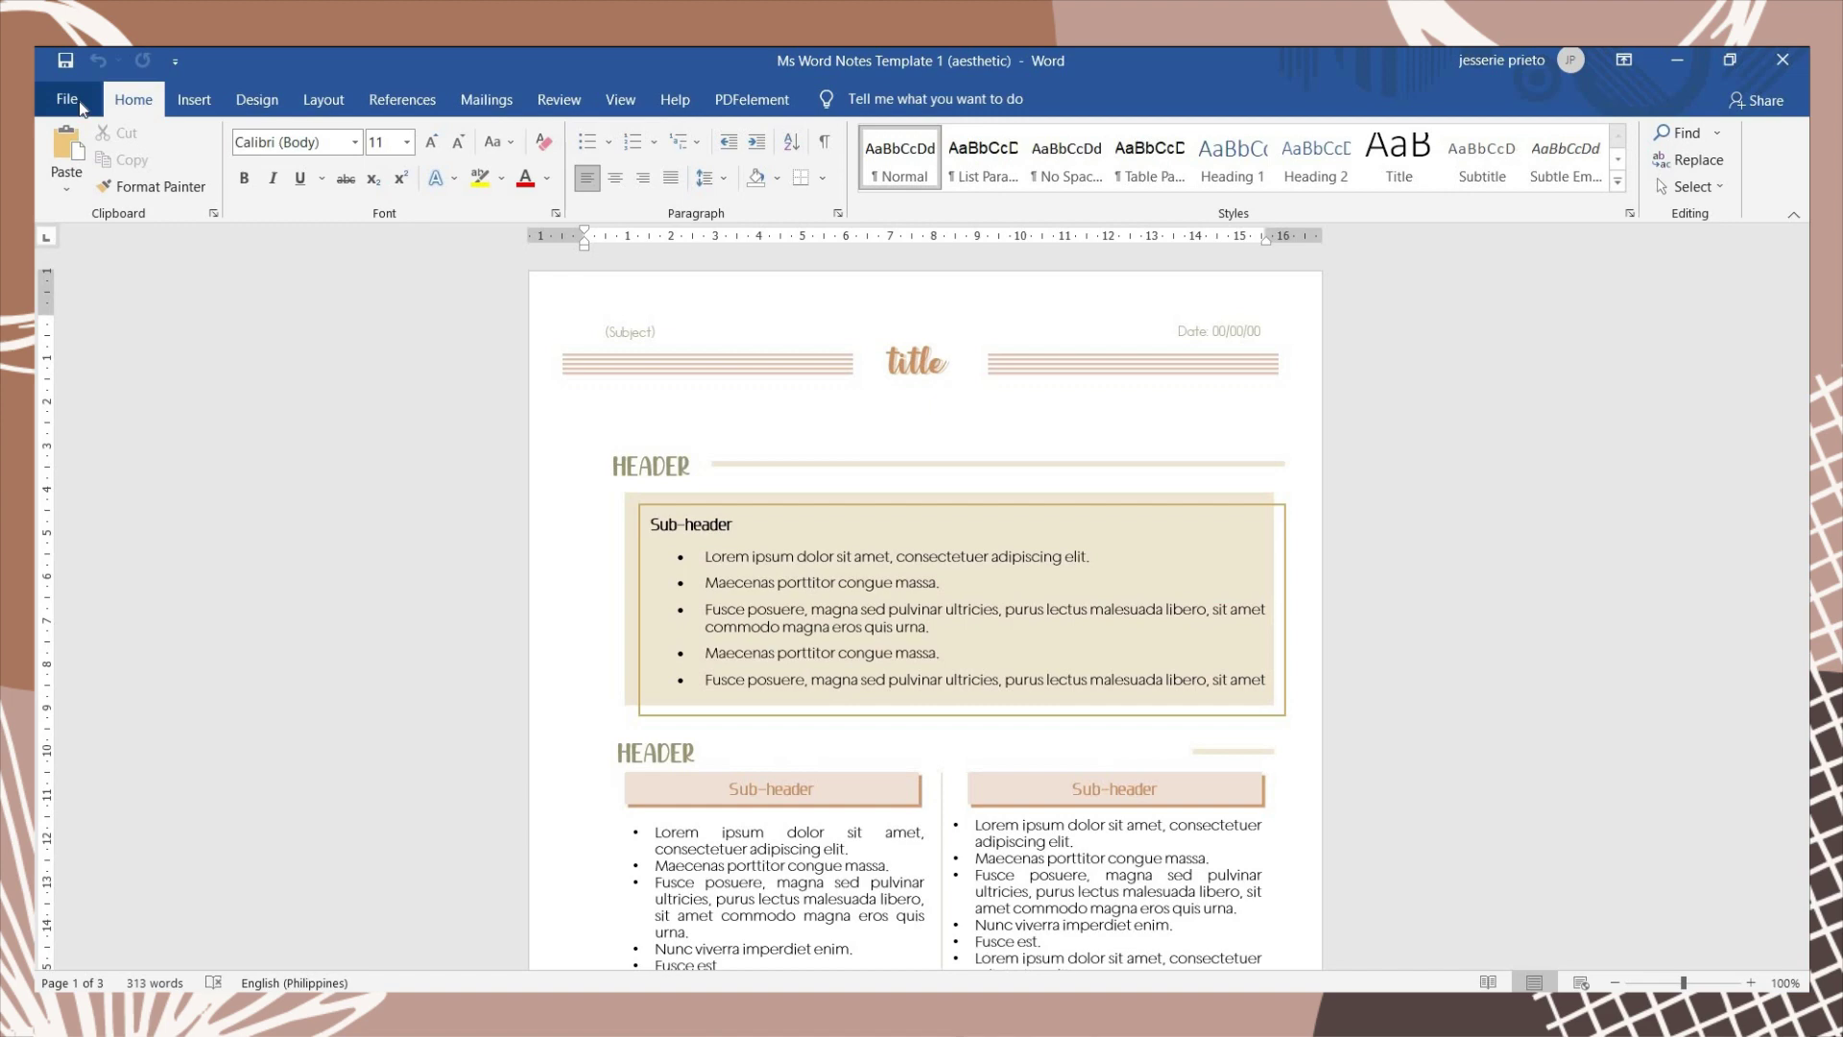
click(1778, 60)
Close the last document, relaunch Word, and browse the Personal templates gallery
click(1778, 60)
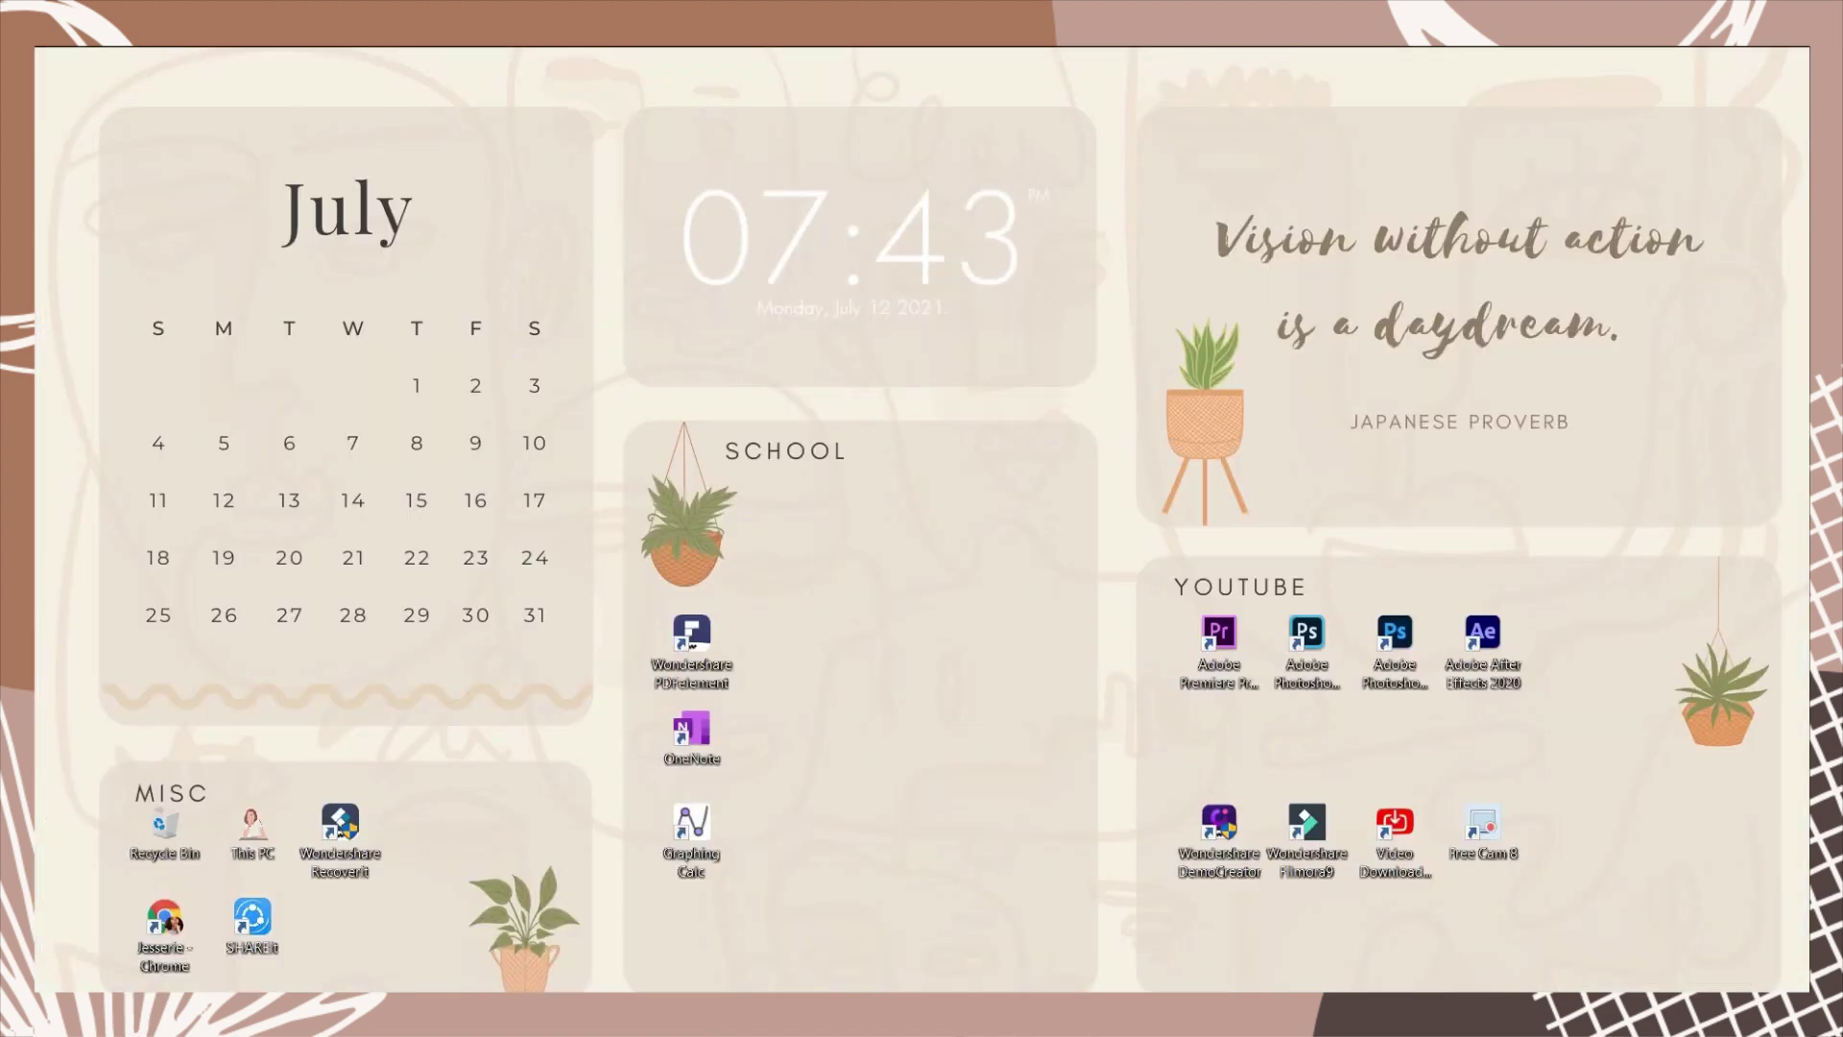
key(super+s)
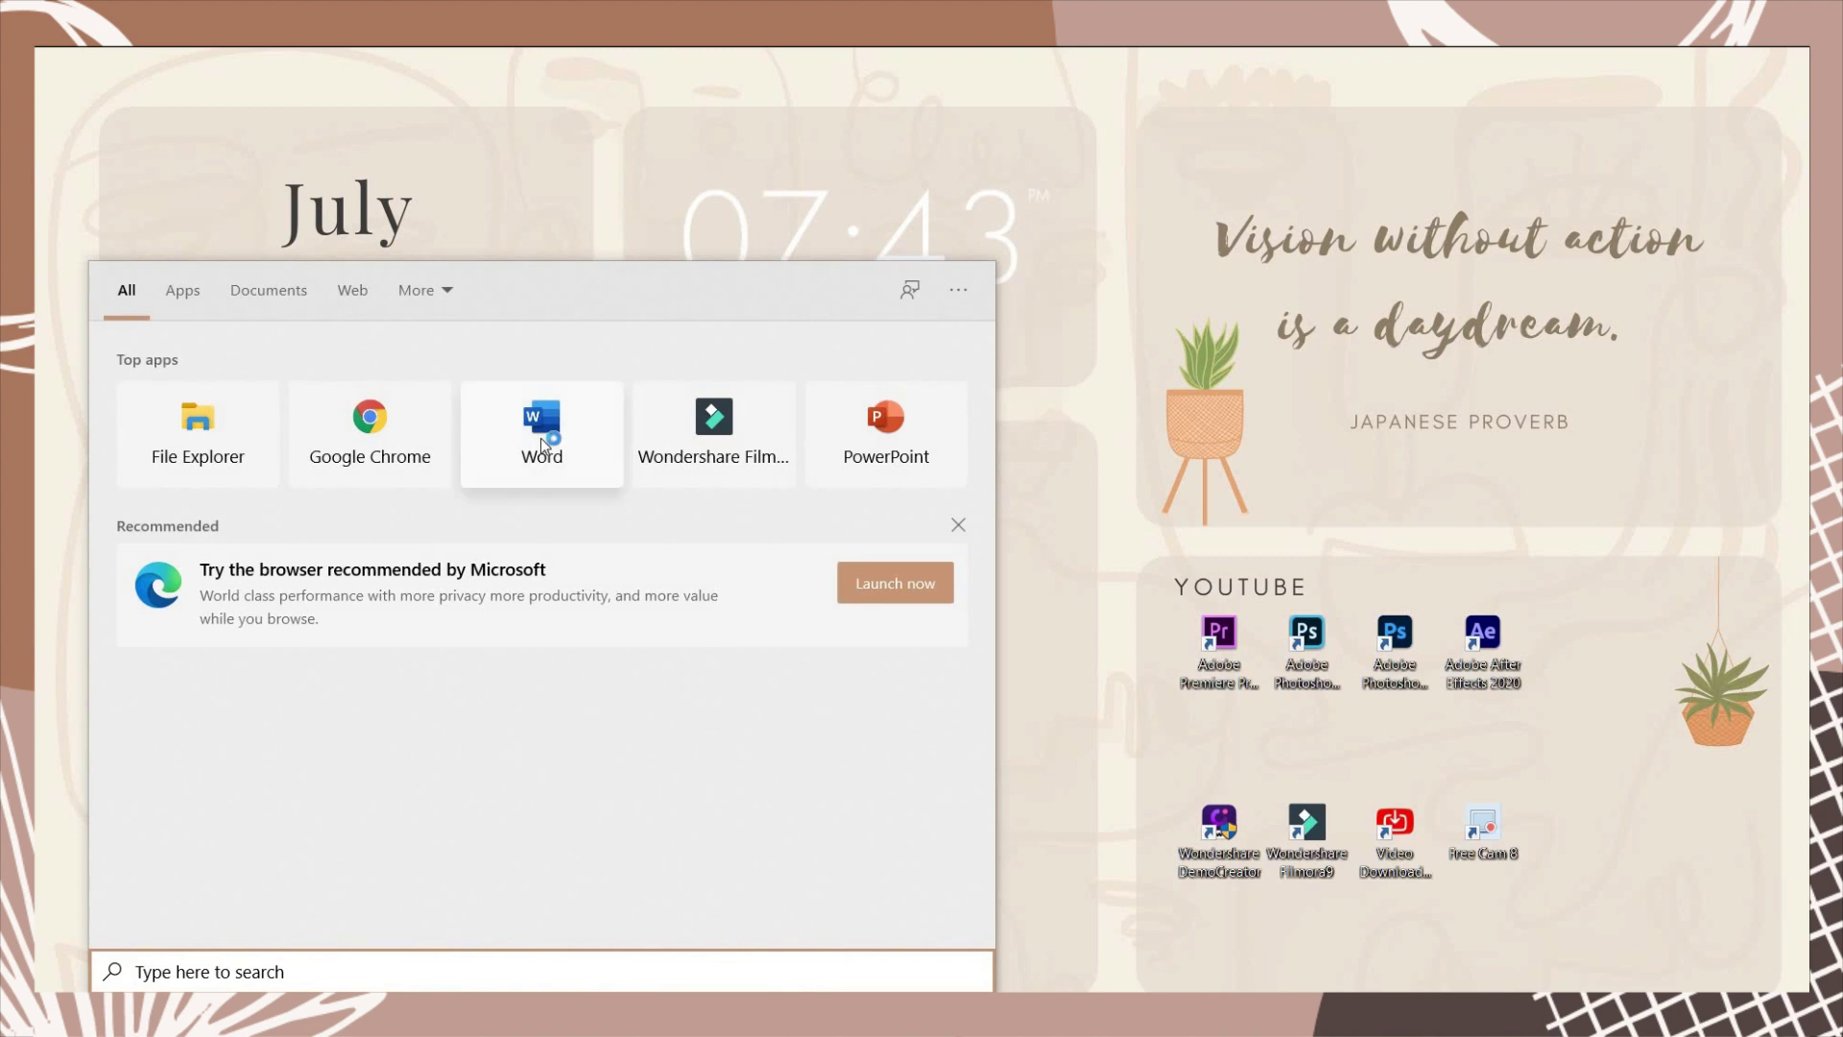
click(539, 438)
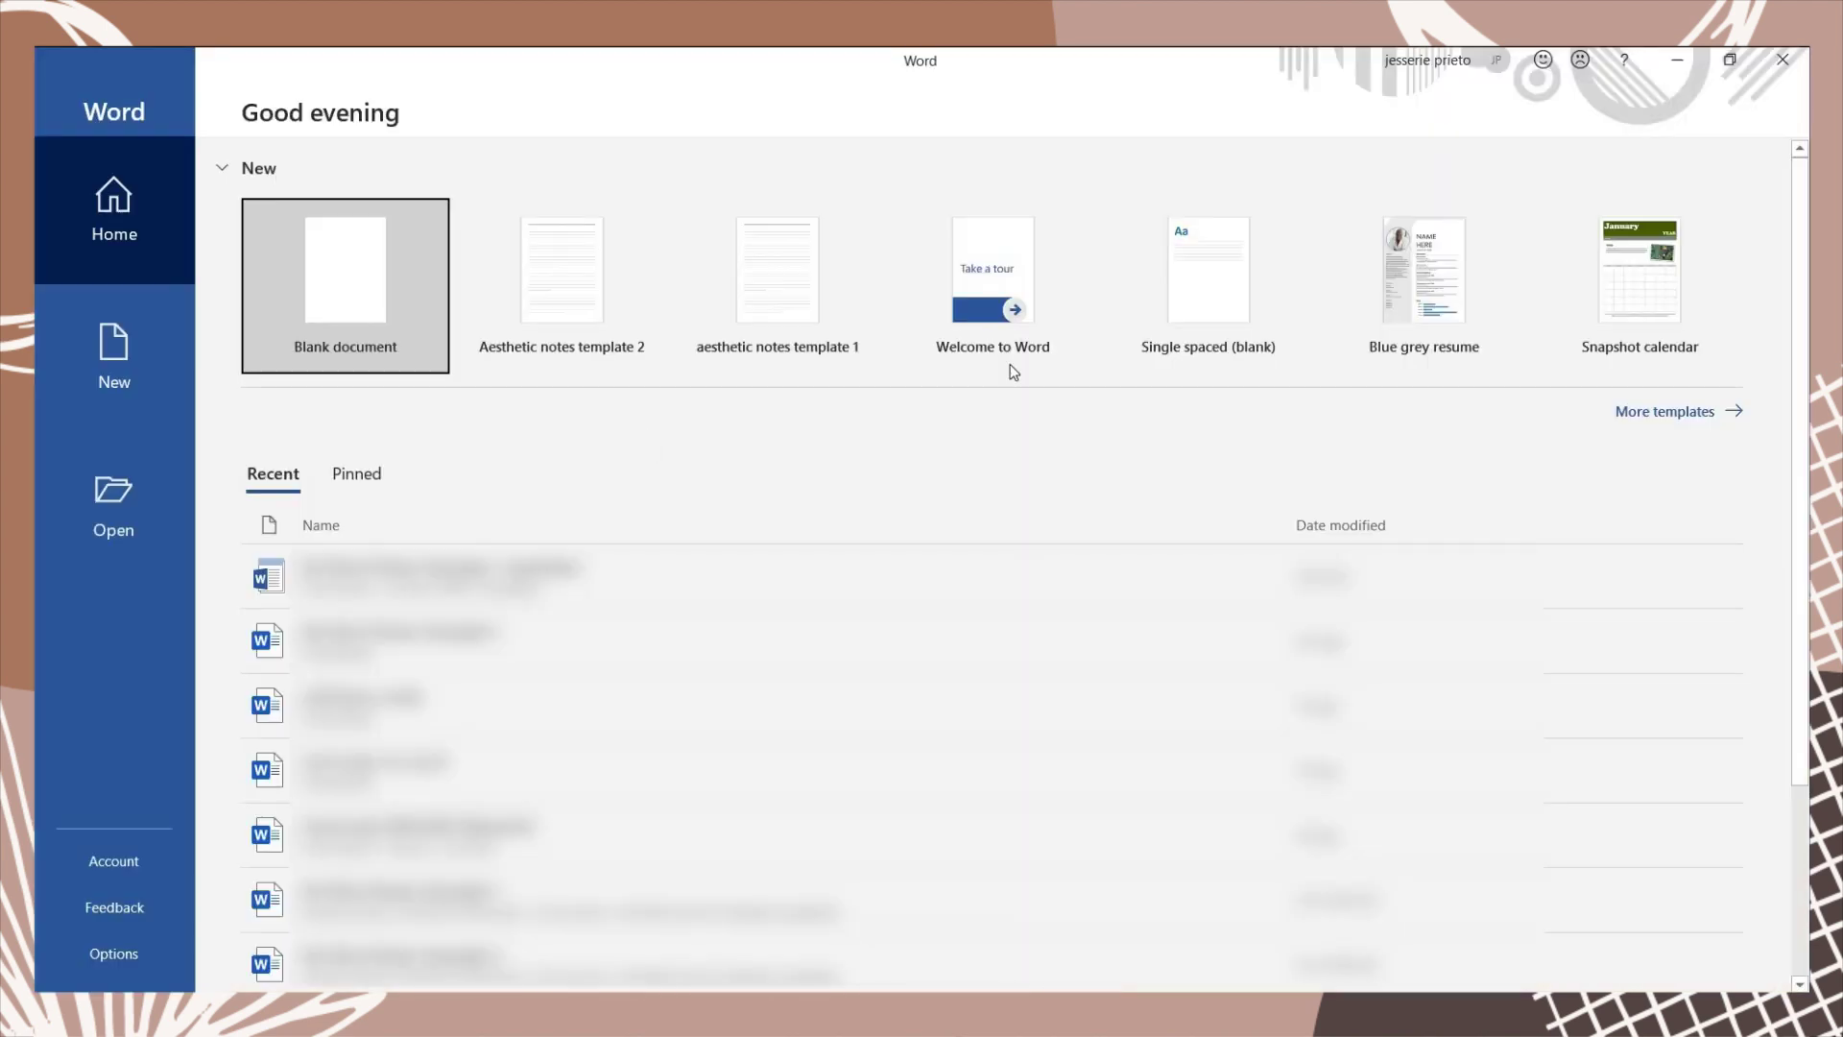
click(1650, 415)
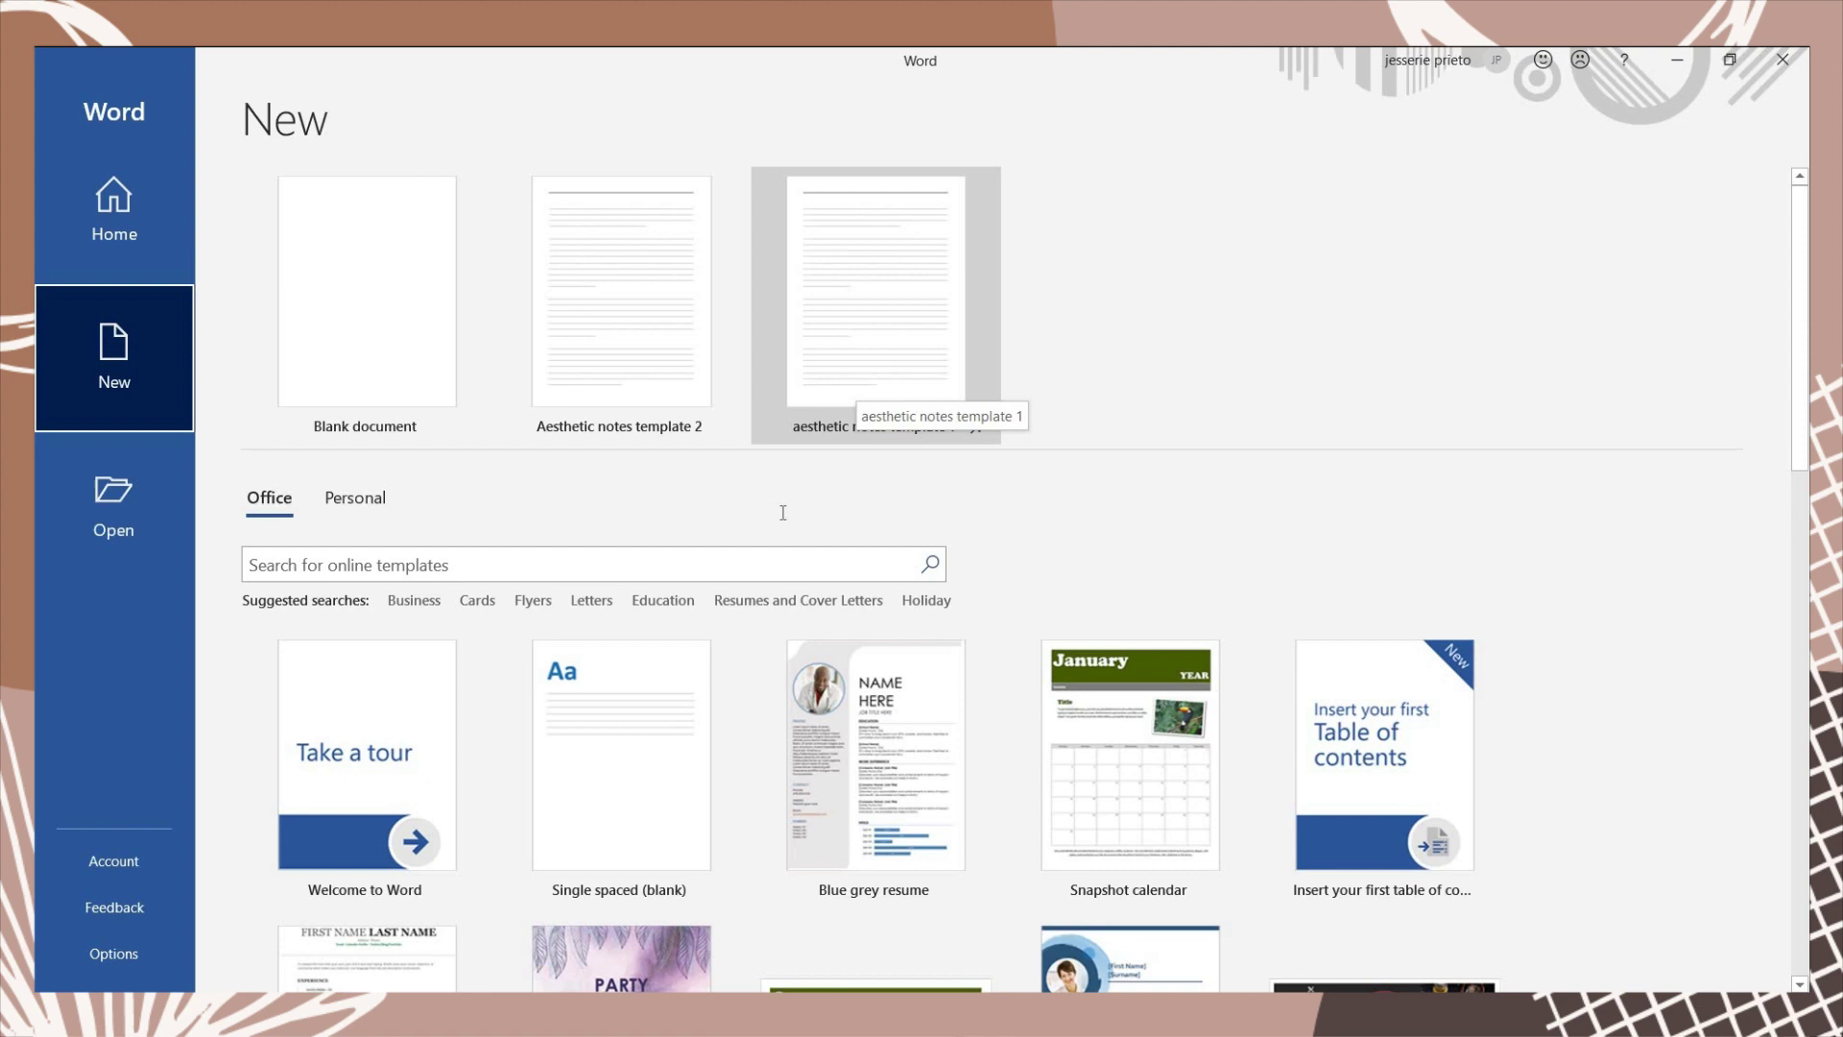
scroll(782, 513, down, 1)
click(360, 441)
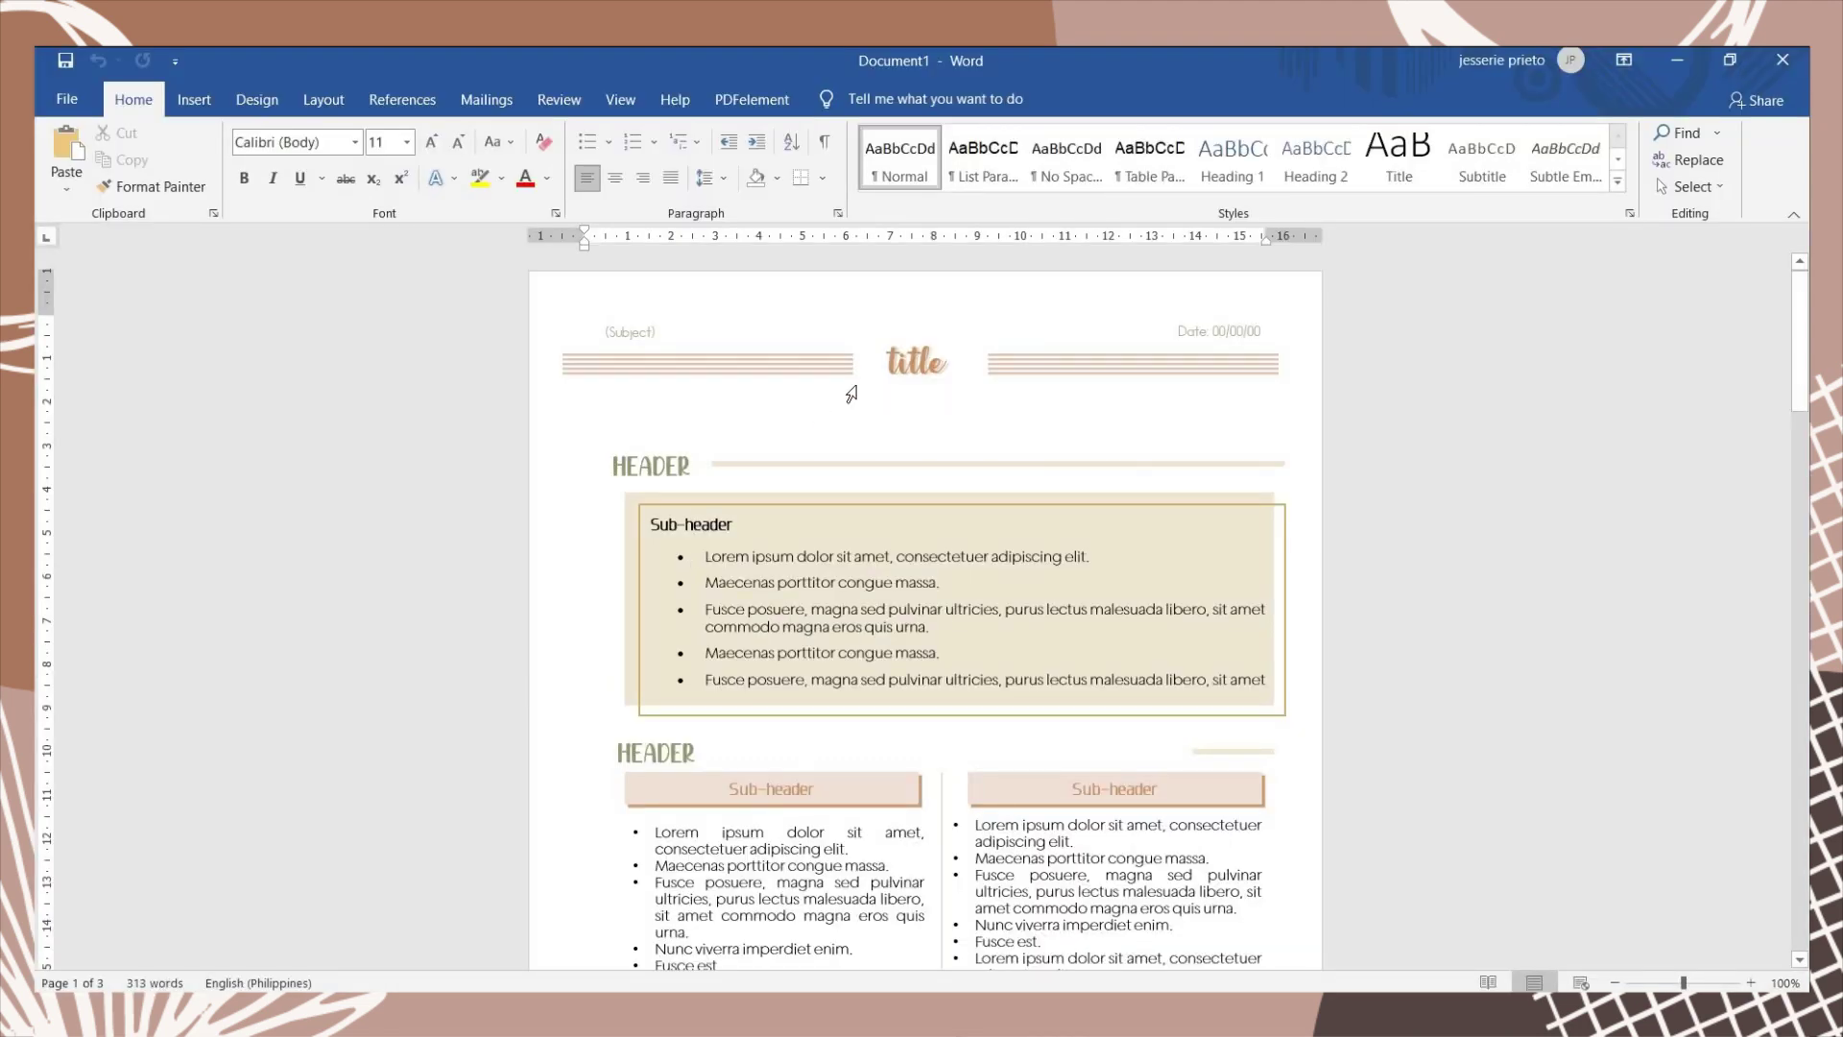
Retitle the template 'biology', rename the HEADER to 'TEXT', and replace the sub-header line
double_click(907, 367)
text(biology)
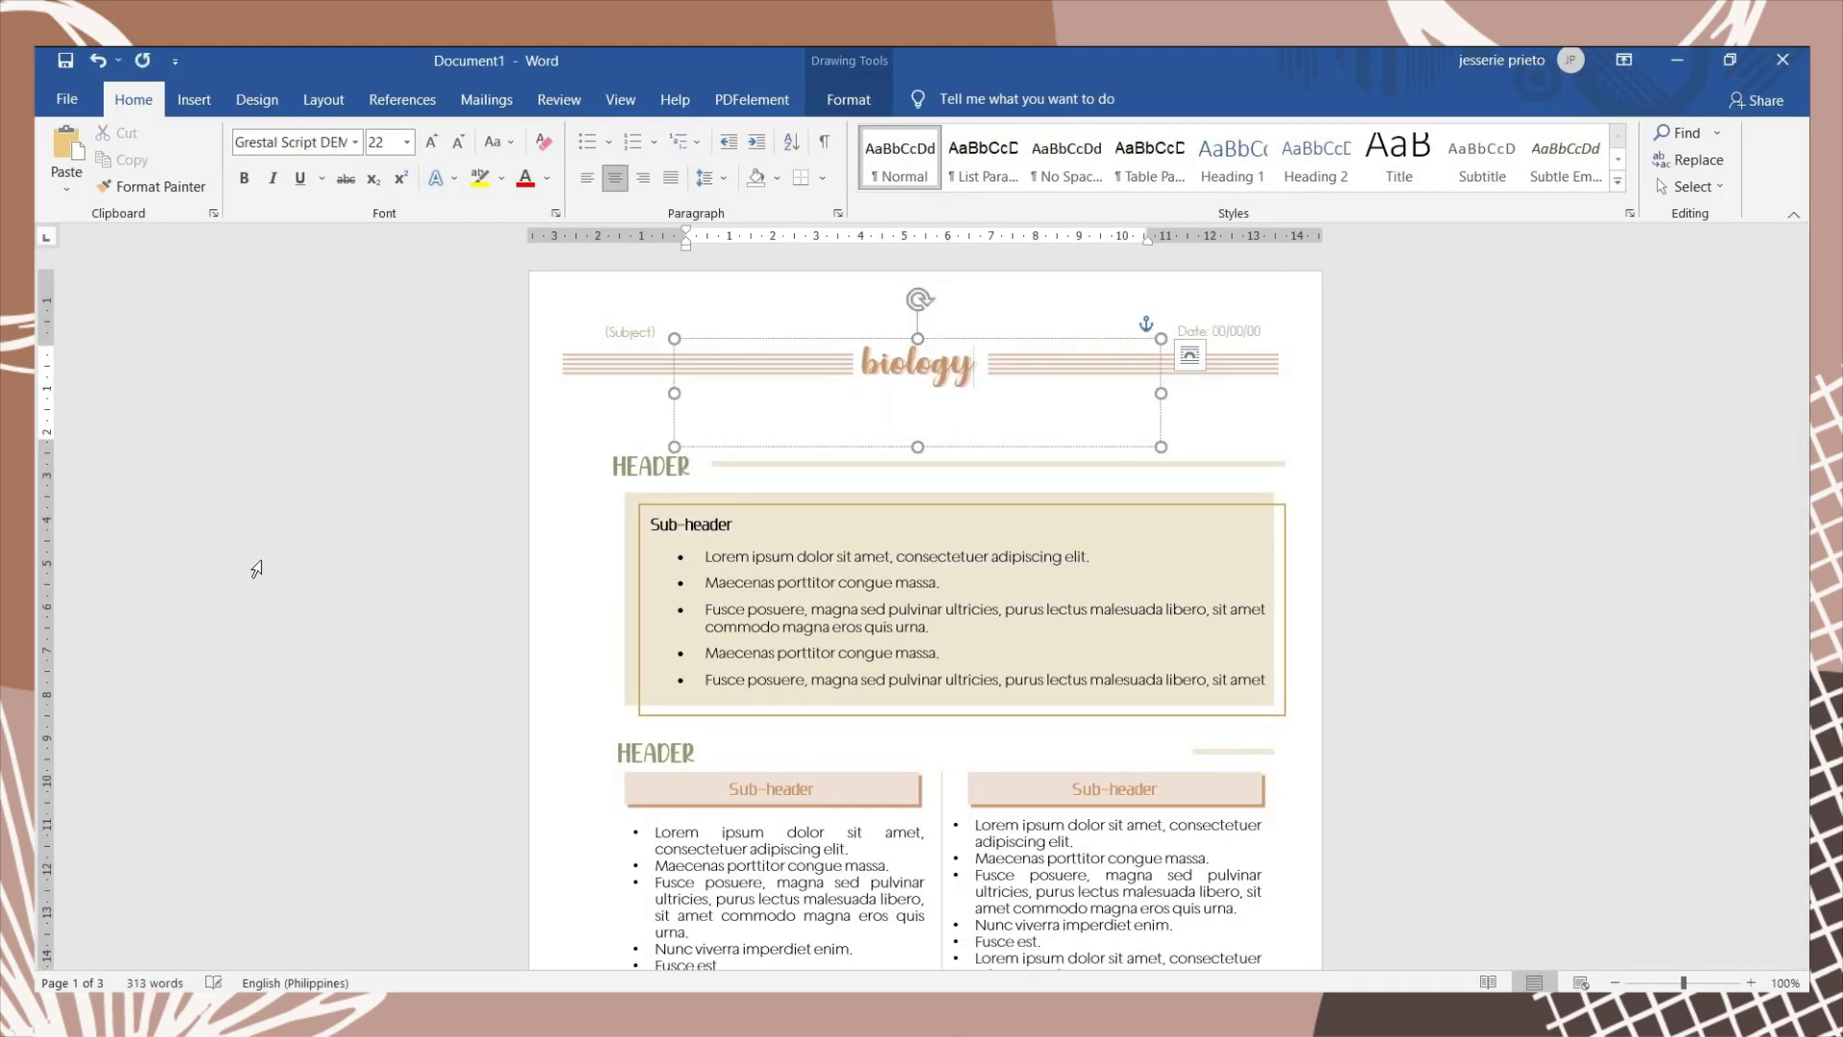
double_click(651, 466)
text(TEXT)
click(769, 526)
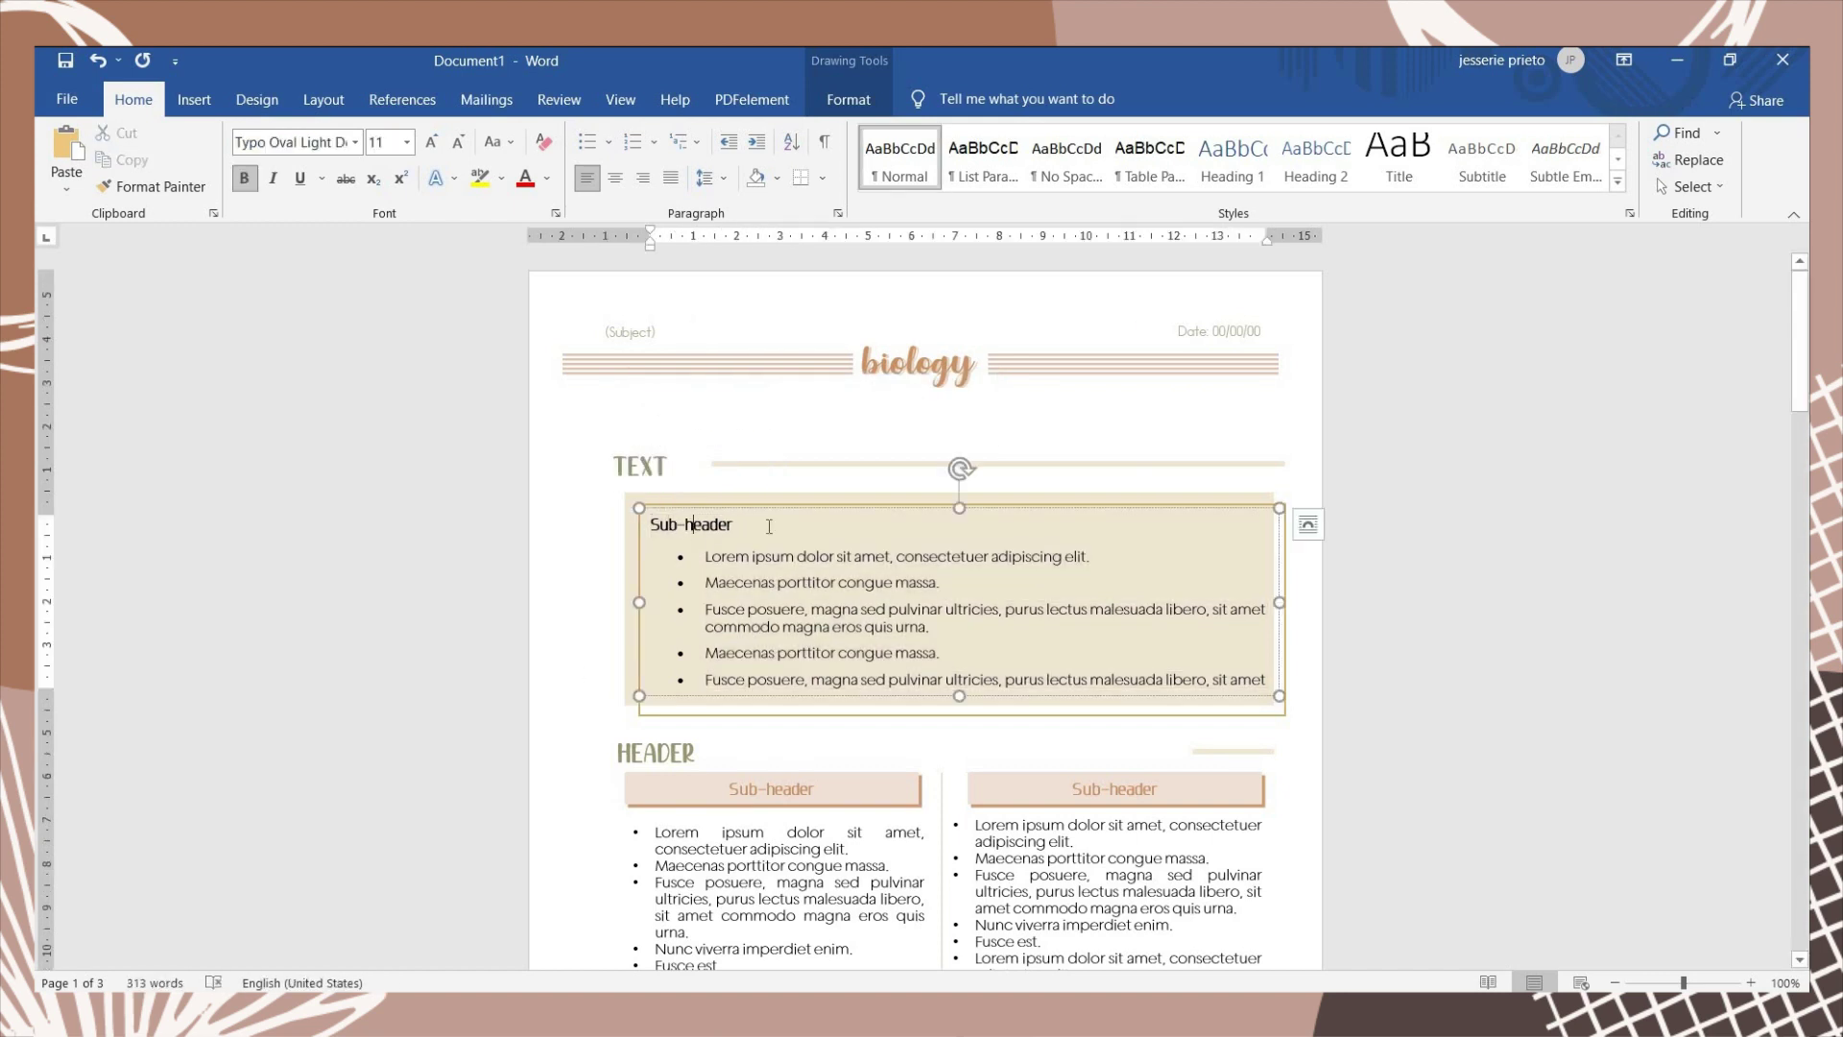
triple_click(769, 526)
text(dushdsodsds)
Replace the sample bullets with 'Notes' and 'Notes notes notesojdosls;x' lines
click(1308, 524)
drag(705, 557, 1267, 680)
key(BackSpace)
triple_click(711, 560)
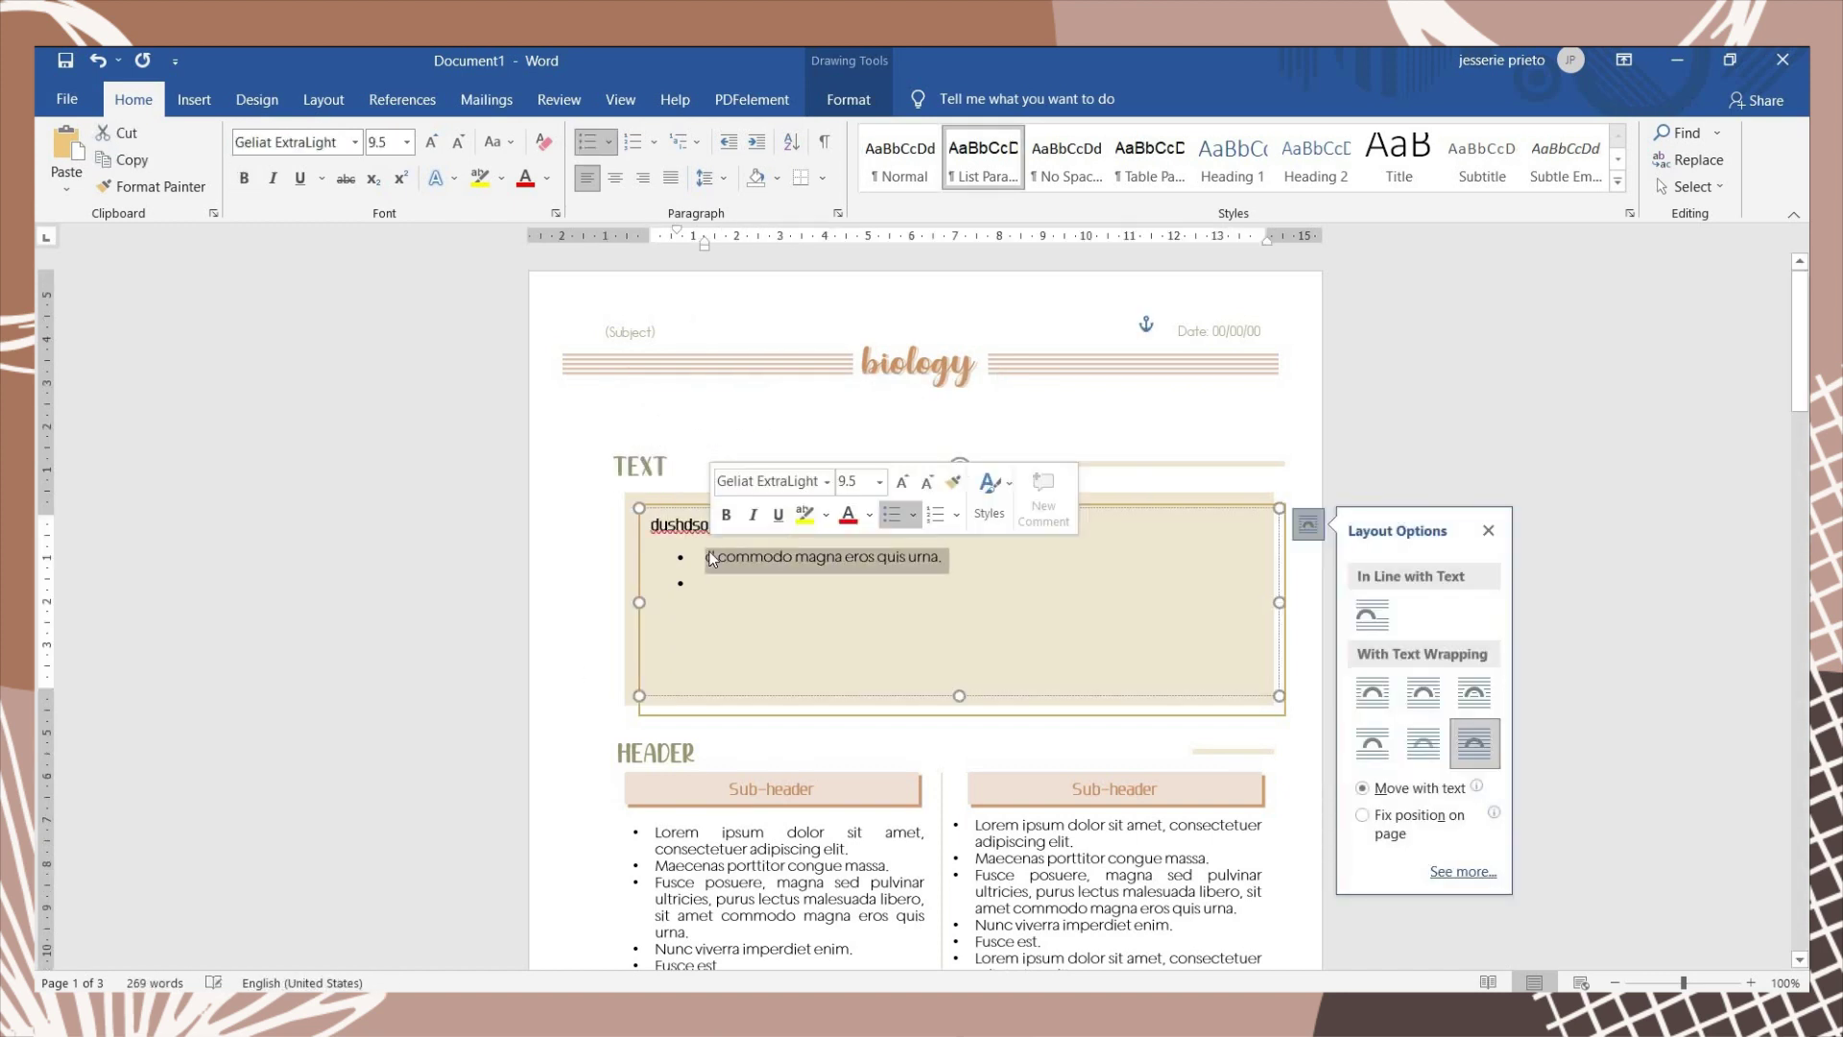
text(Notes)
key(Return)
text(Notes notes notesojdosls;x)
key(Return)
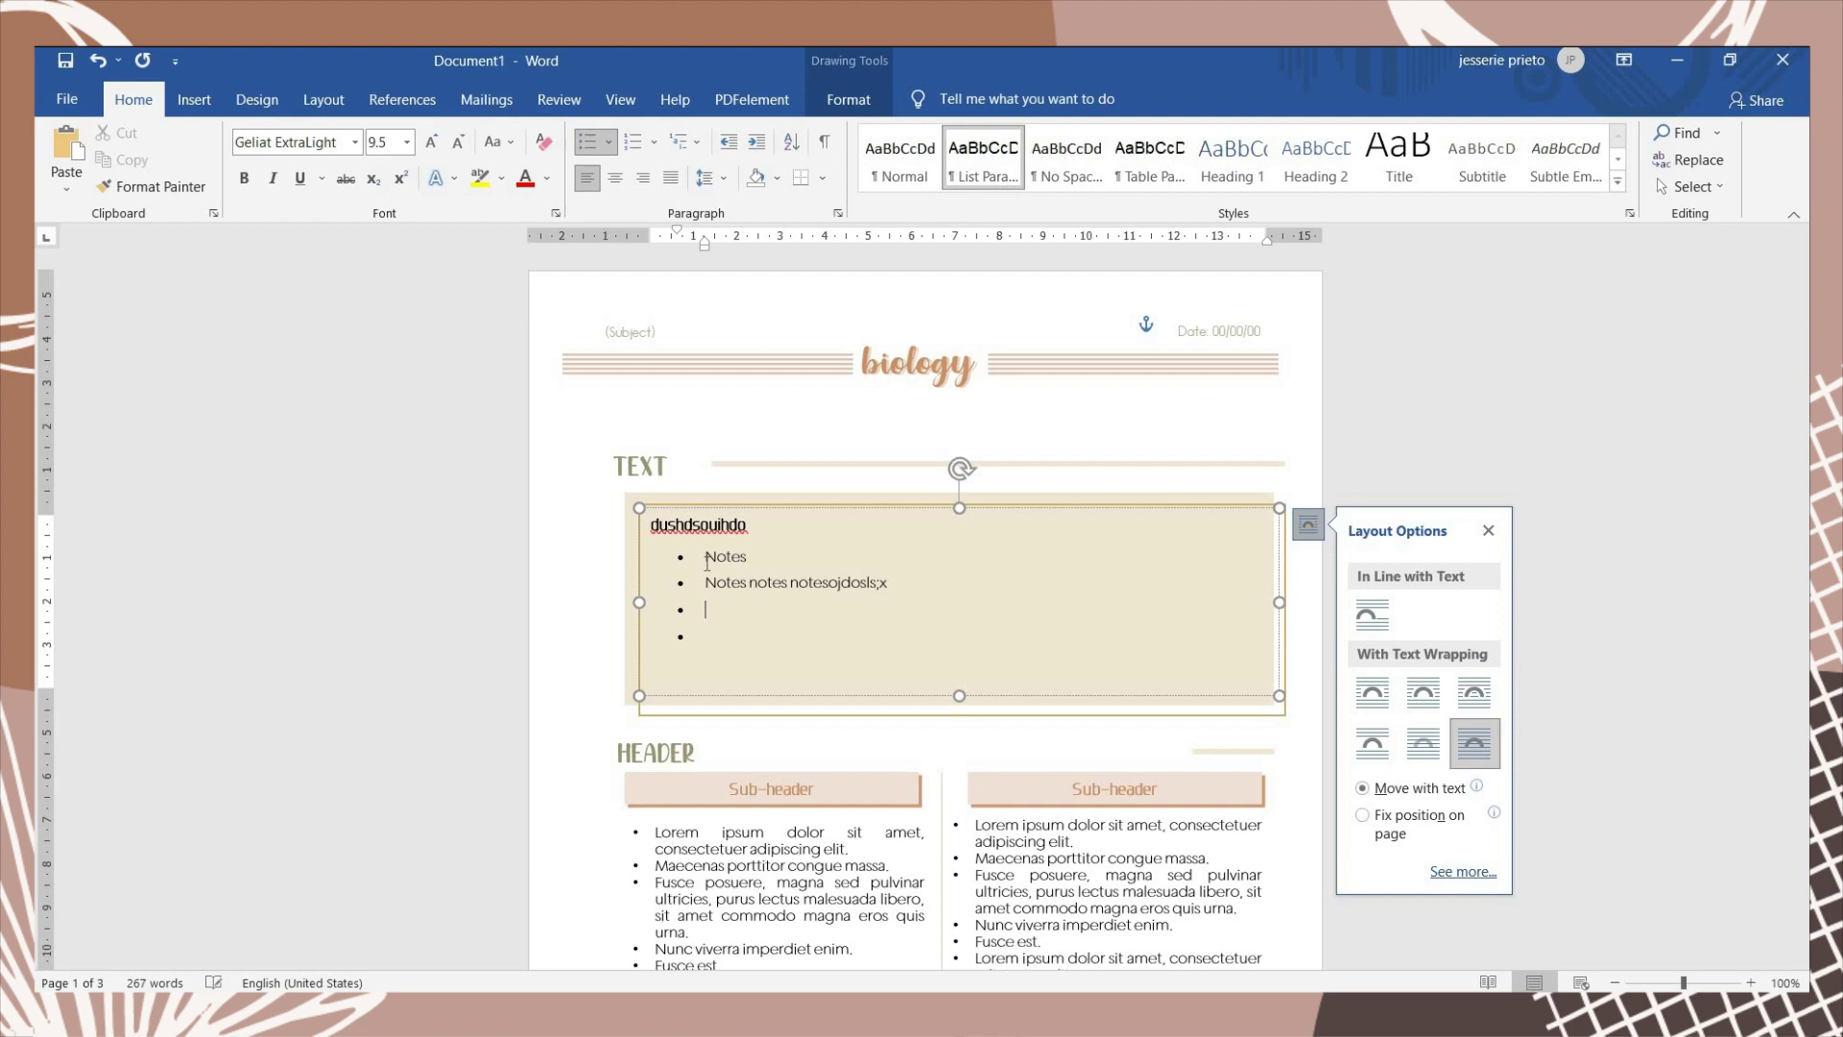
click(1459, 348)
Save the document as 'Science' in Documents and return to Word's start screen
key(ctrl+s)
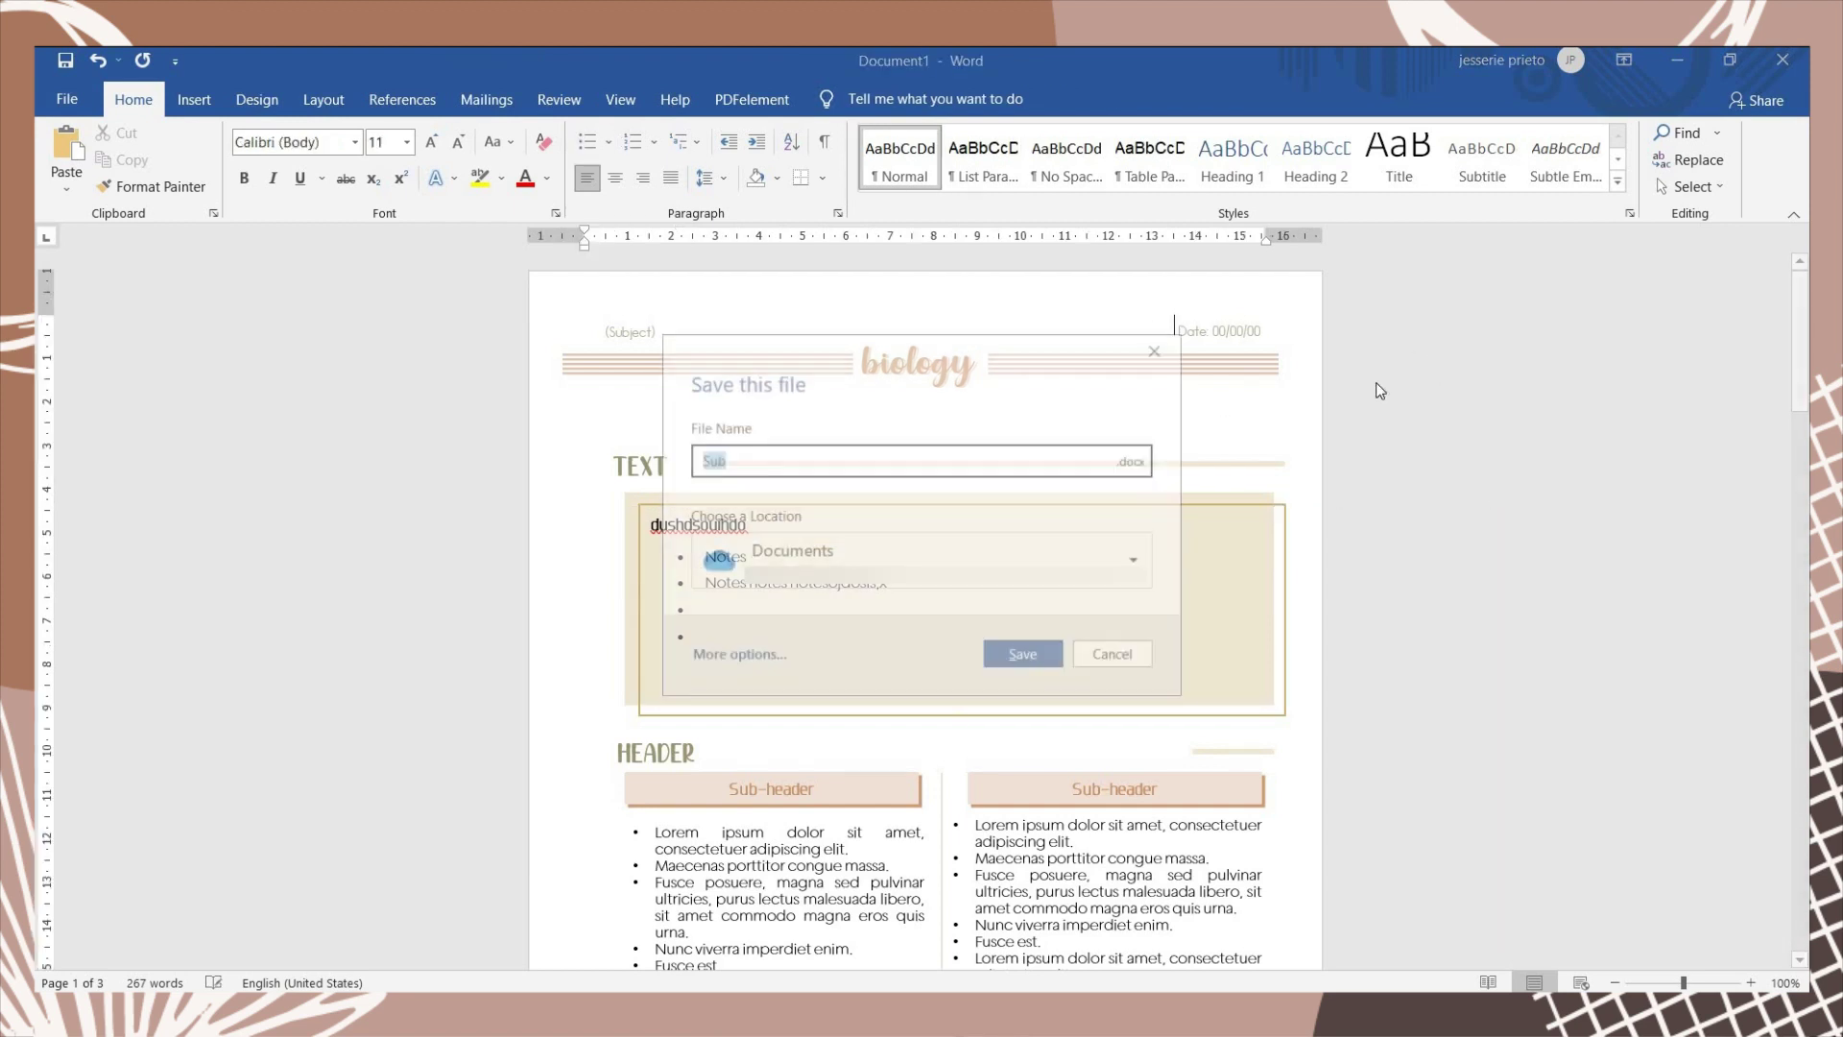
text(Science)
click(941, 562)
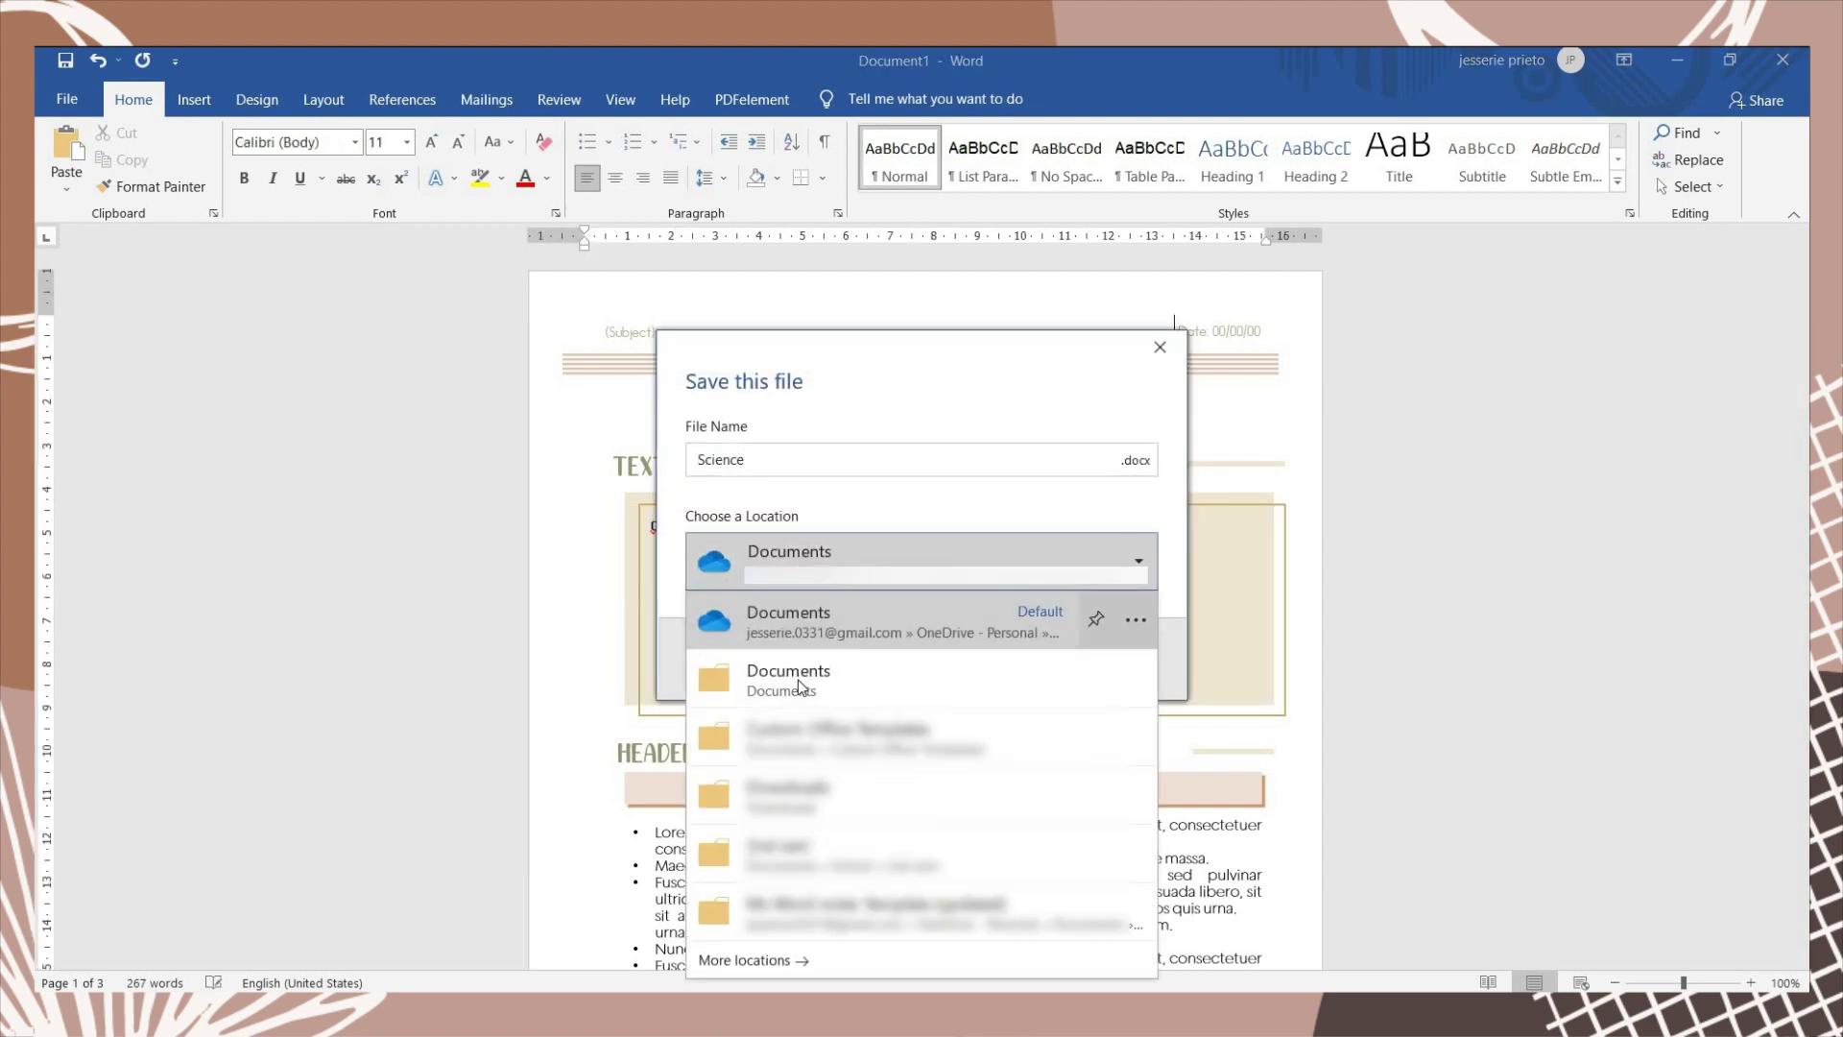
click(955, 682)
click(1025, 661)
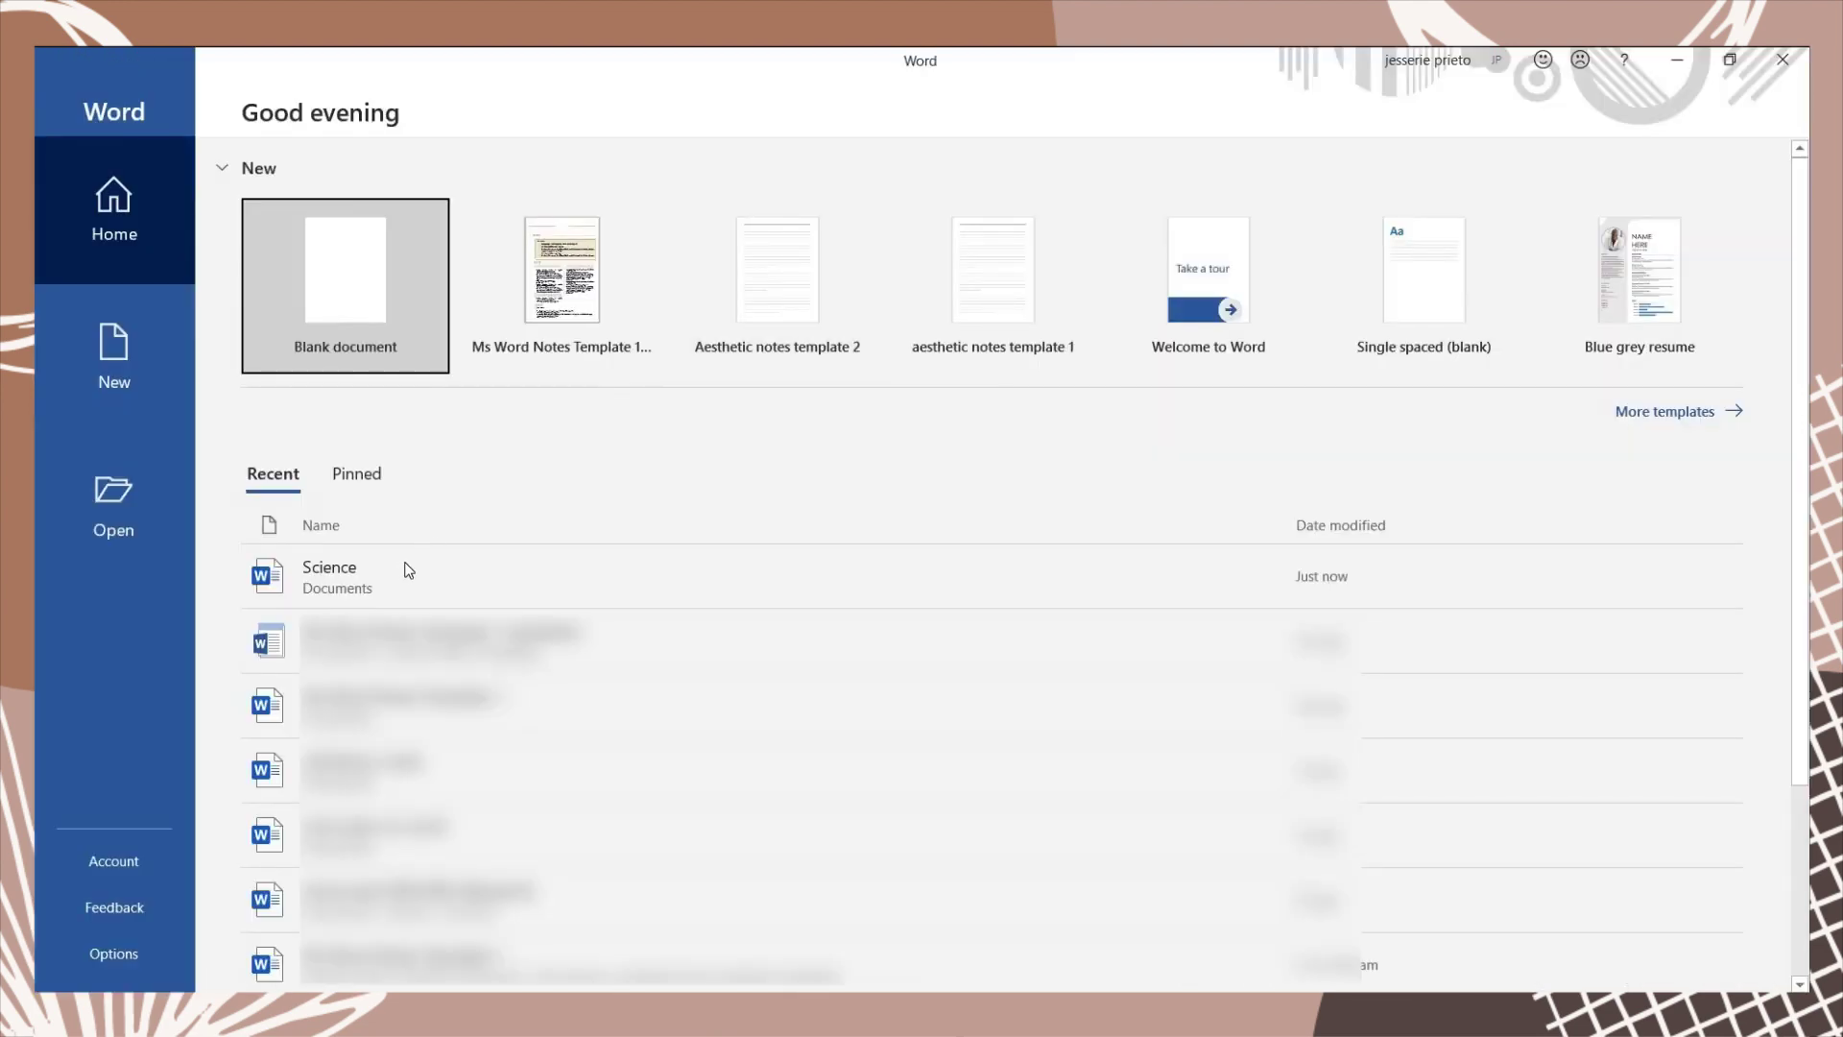
click(401, 574)
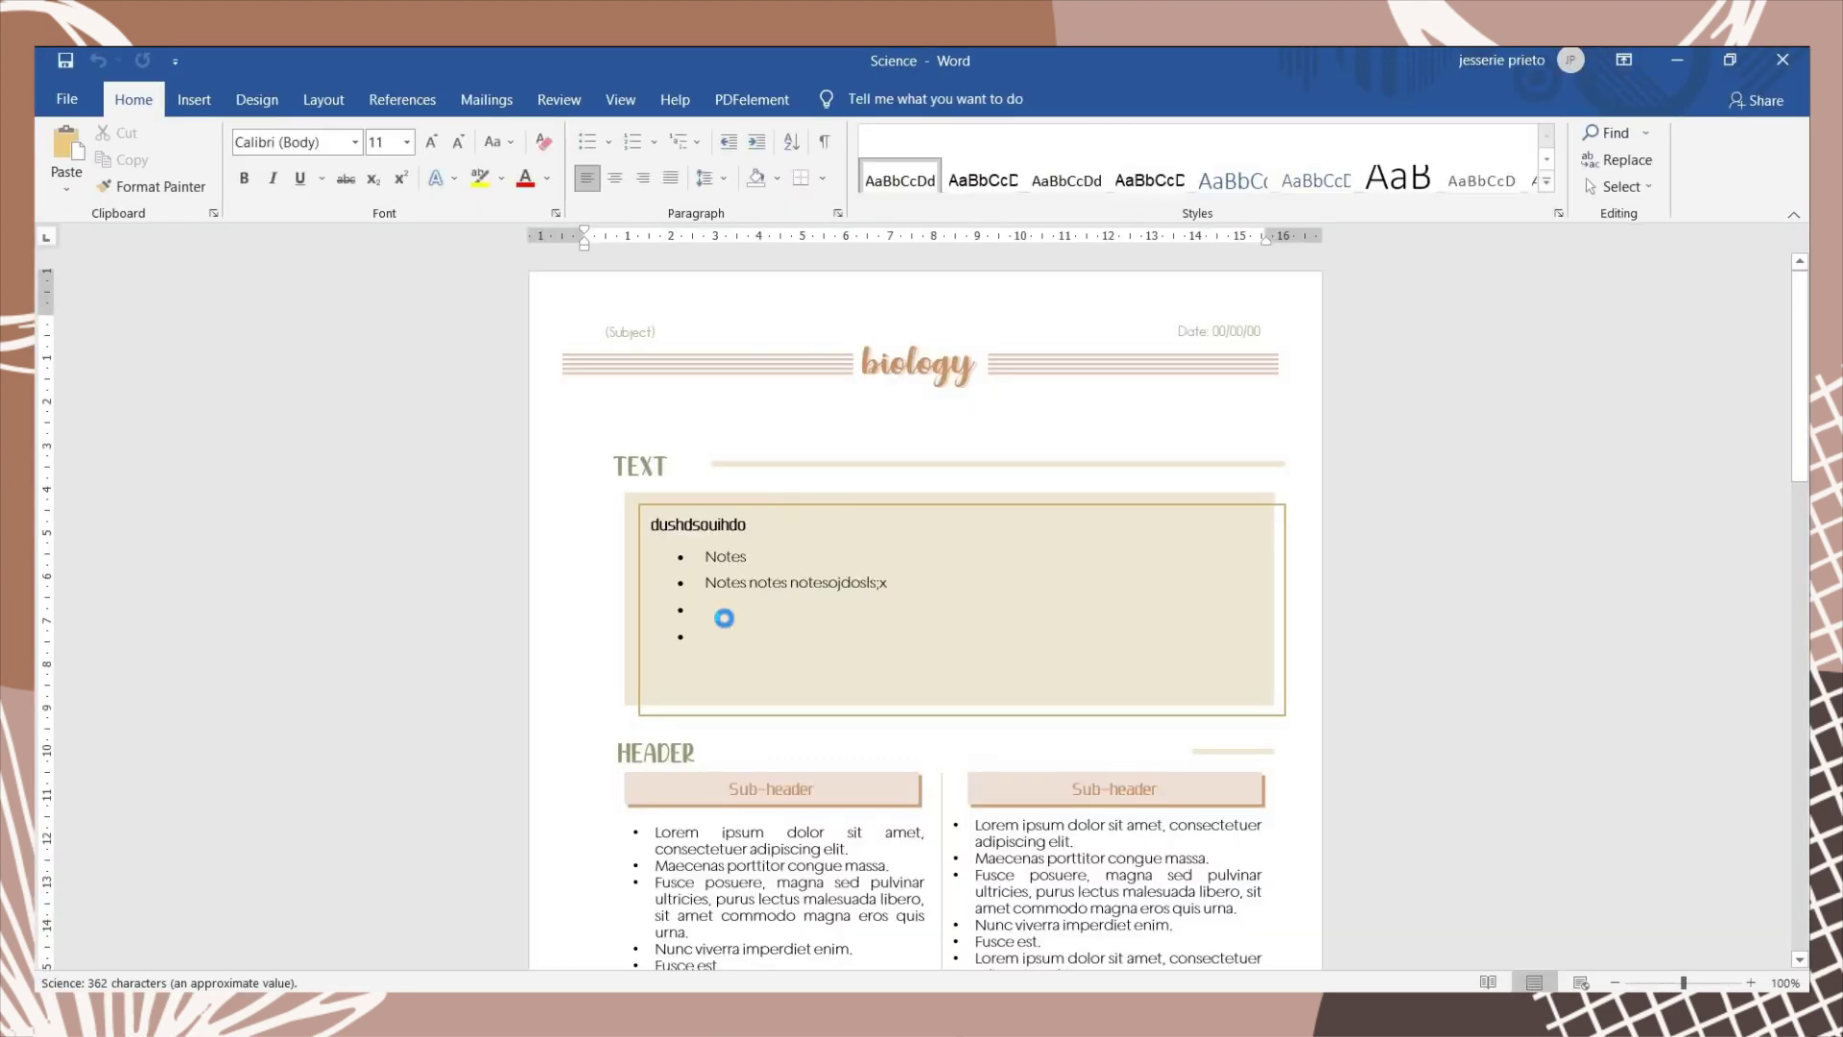
click(42, 98)
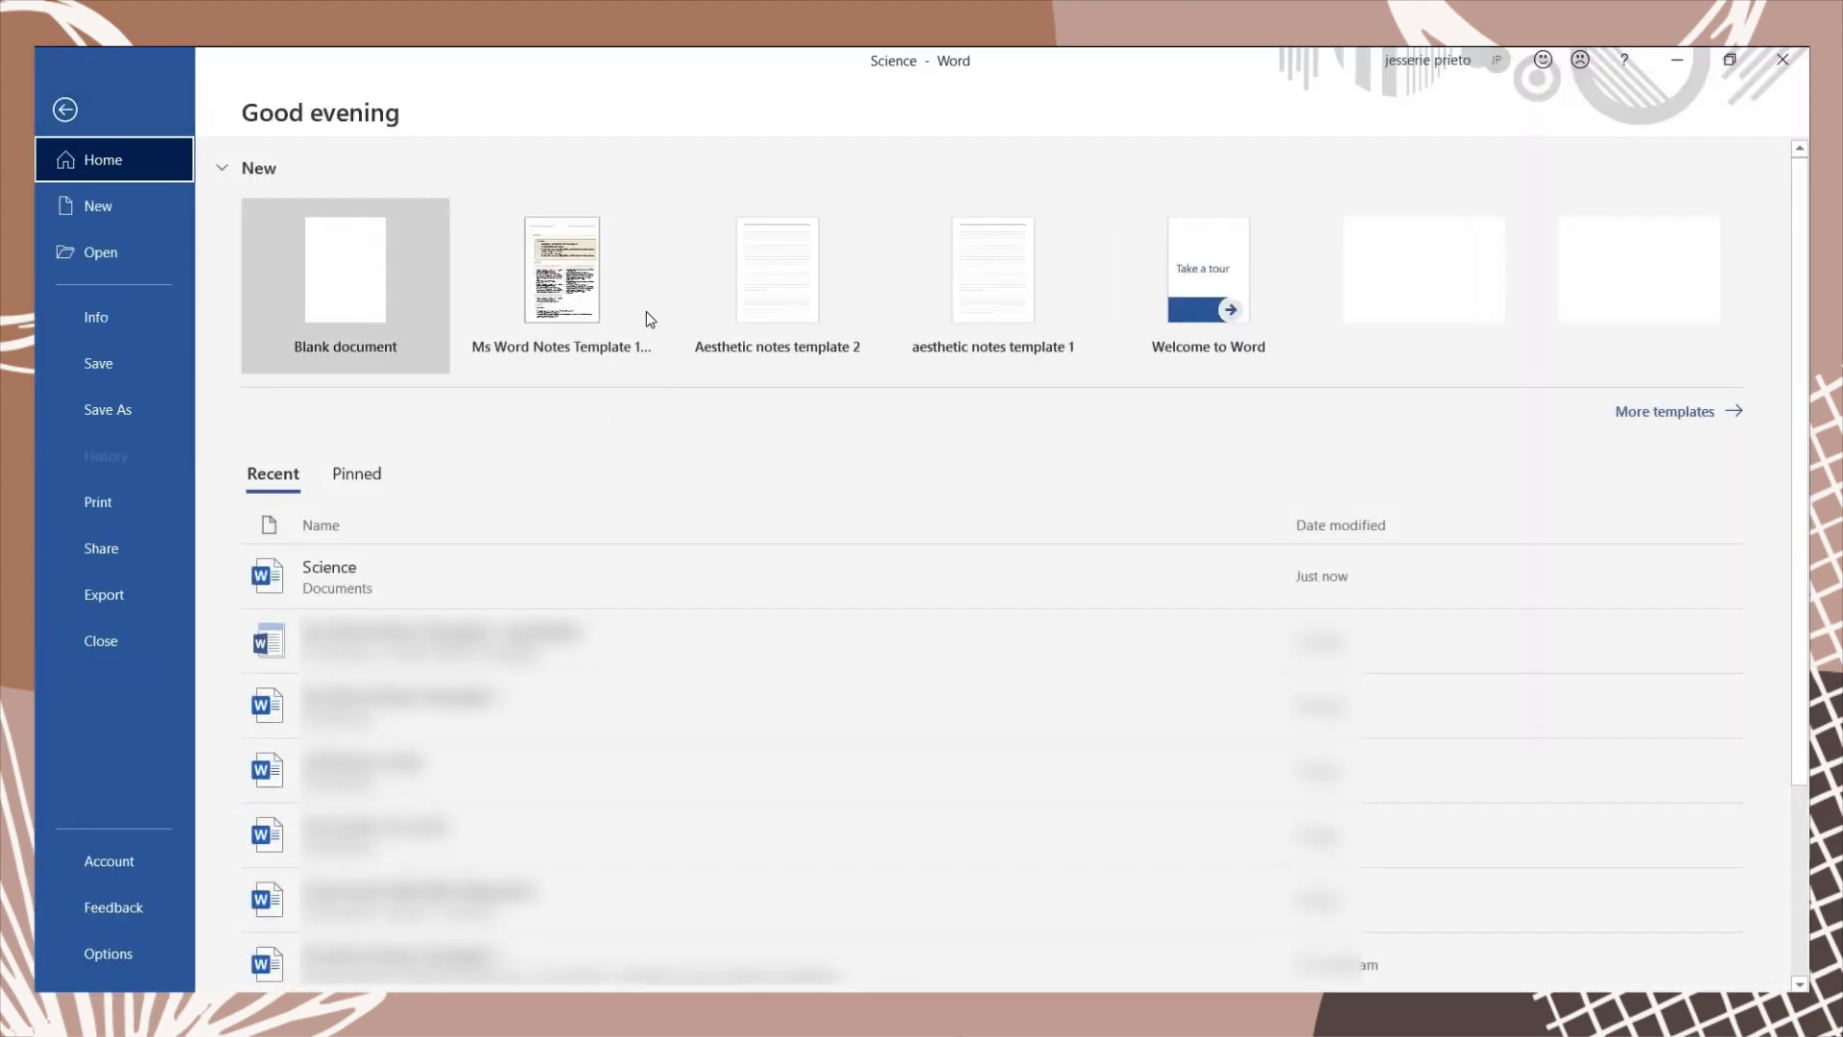
Bring Ms Word Notes Template 2 forward and Save As into the Ms word template folder
click(612, 263)
double_click(781, 308)
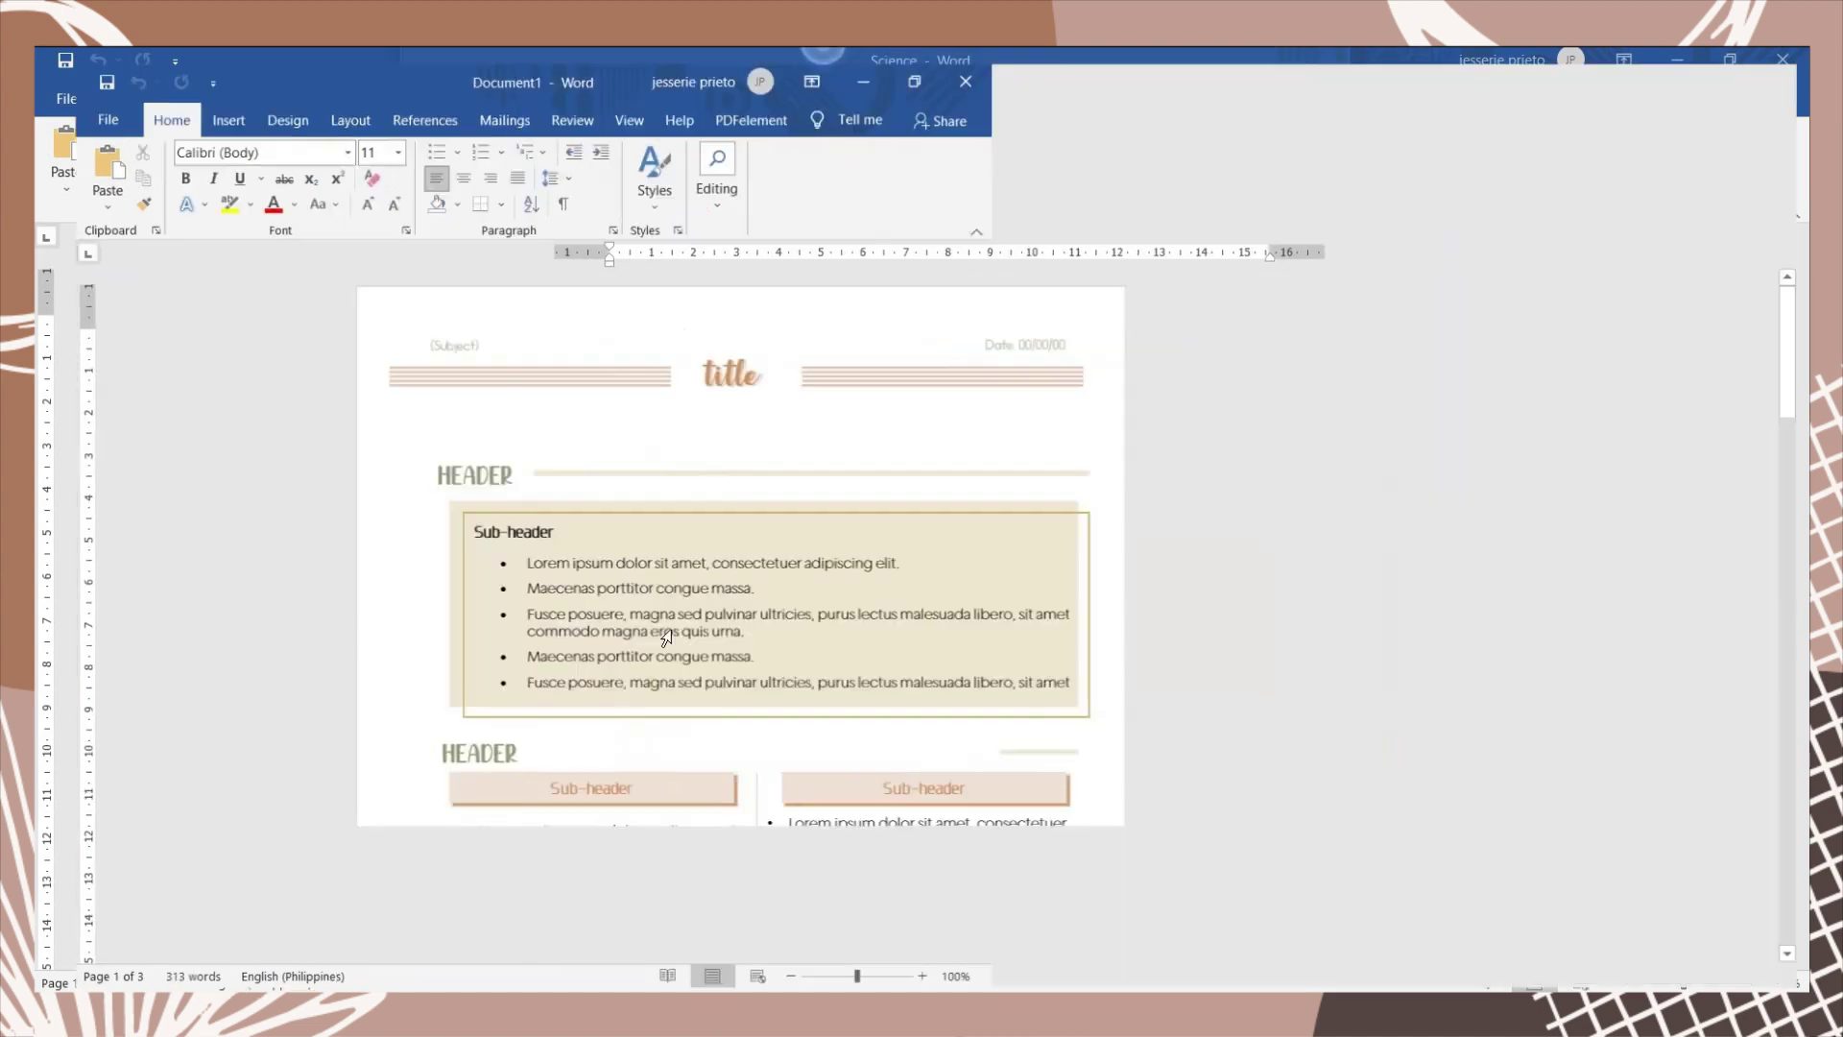
click(1782, 60)
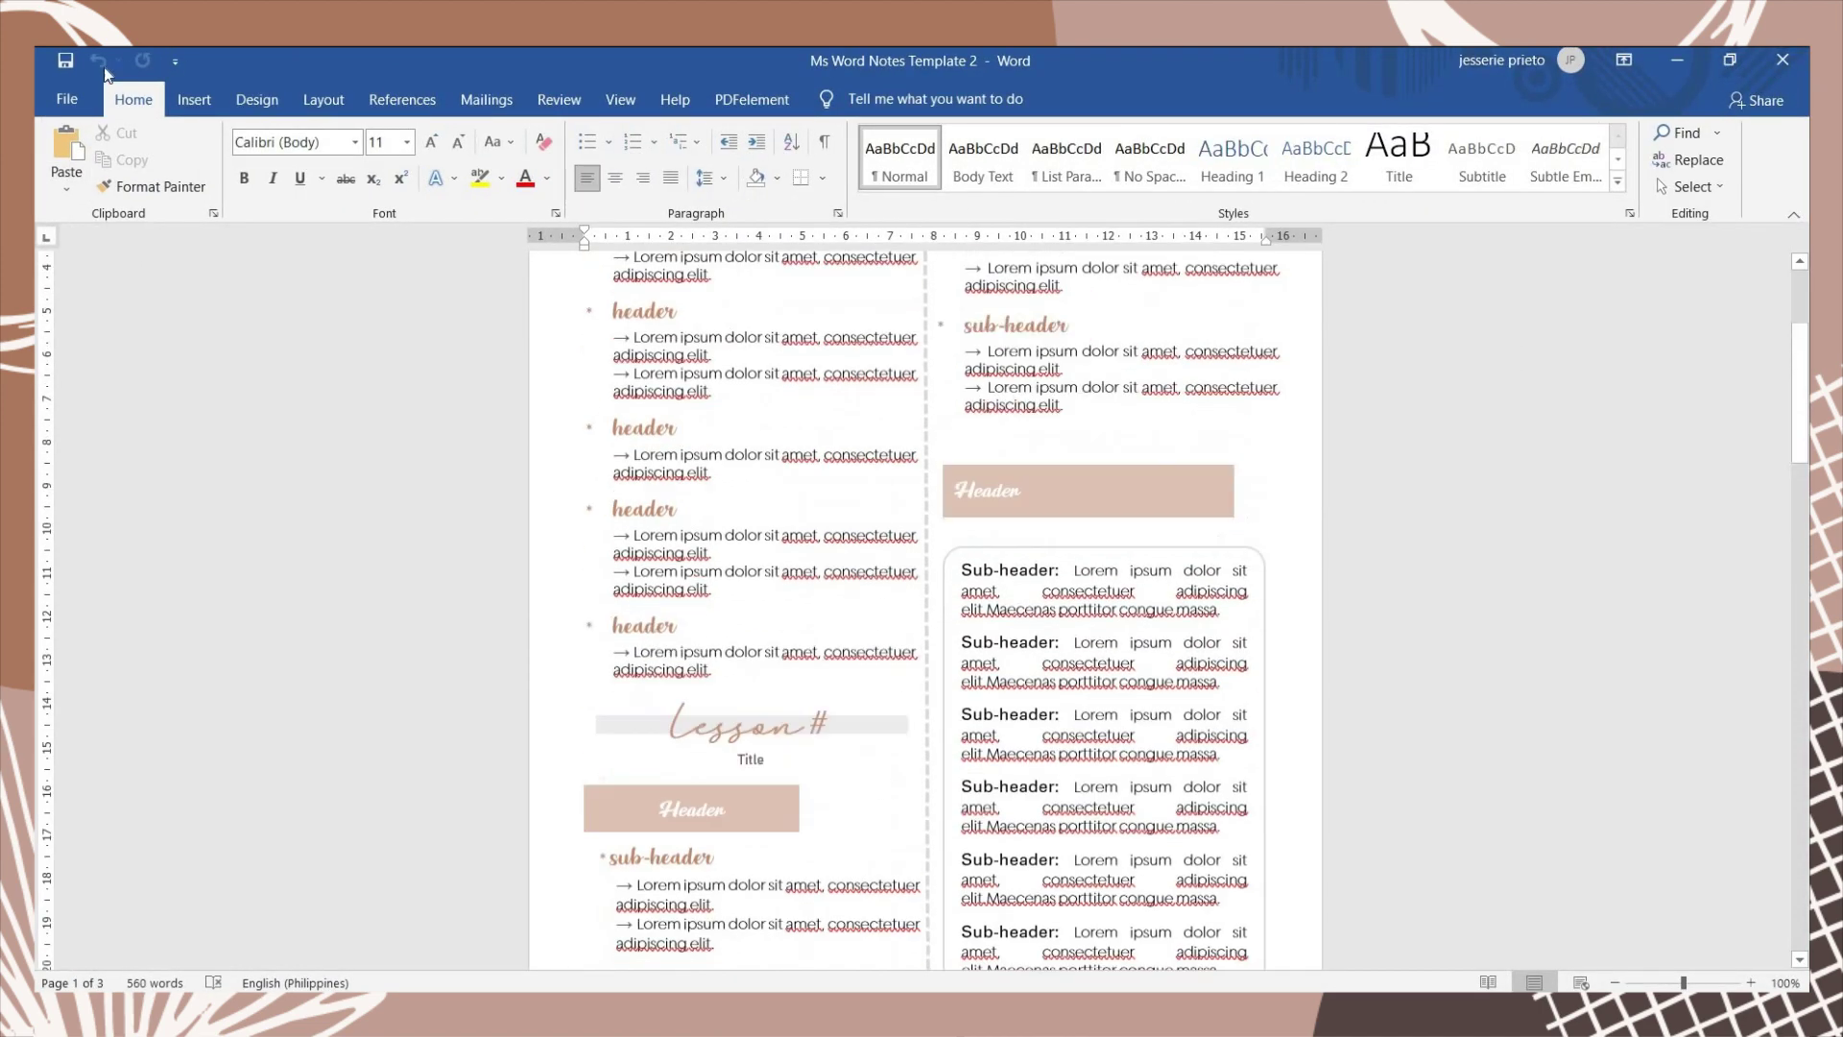
click(67, 94)
click(144, 403)
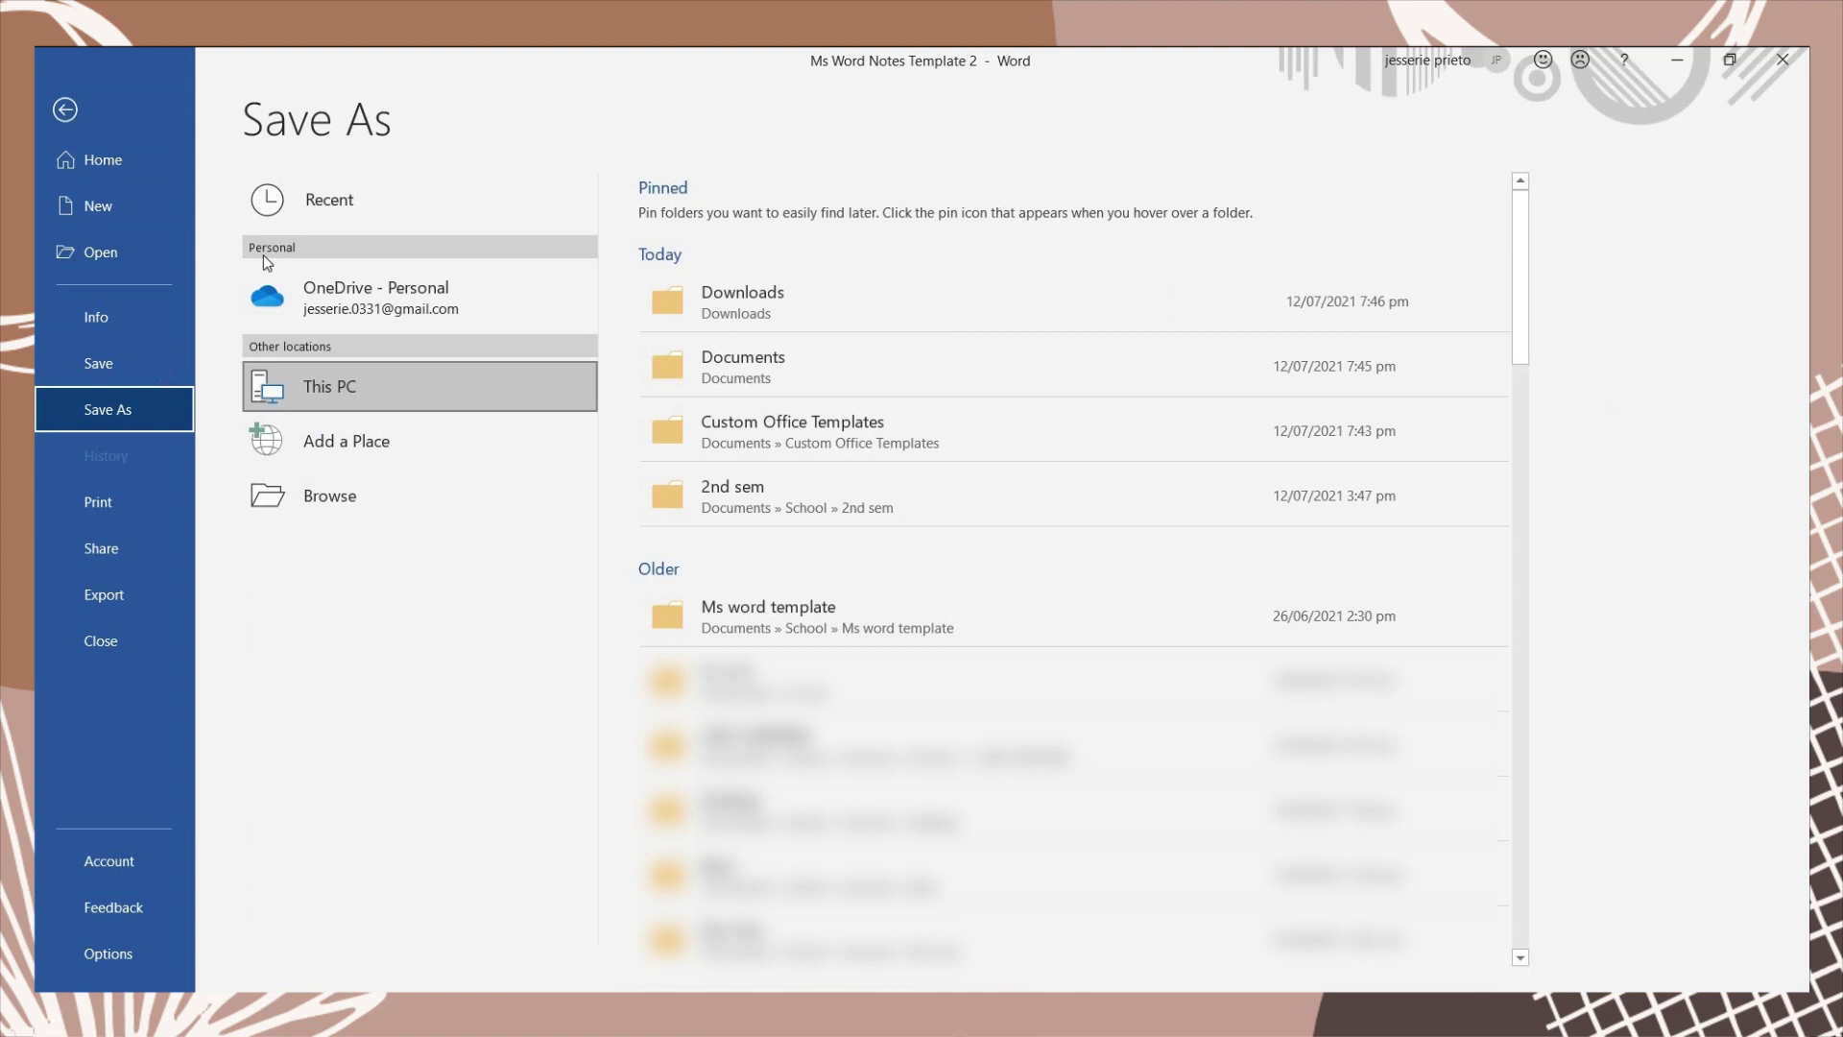
click(854, 605)
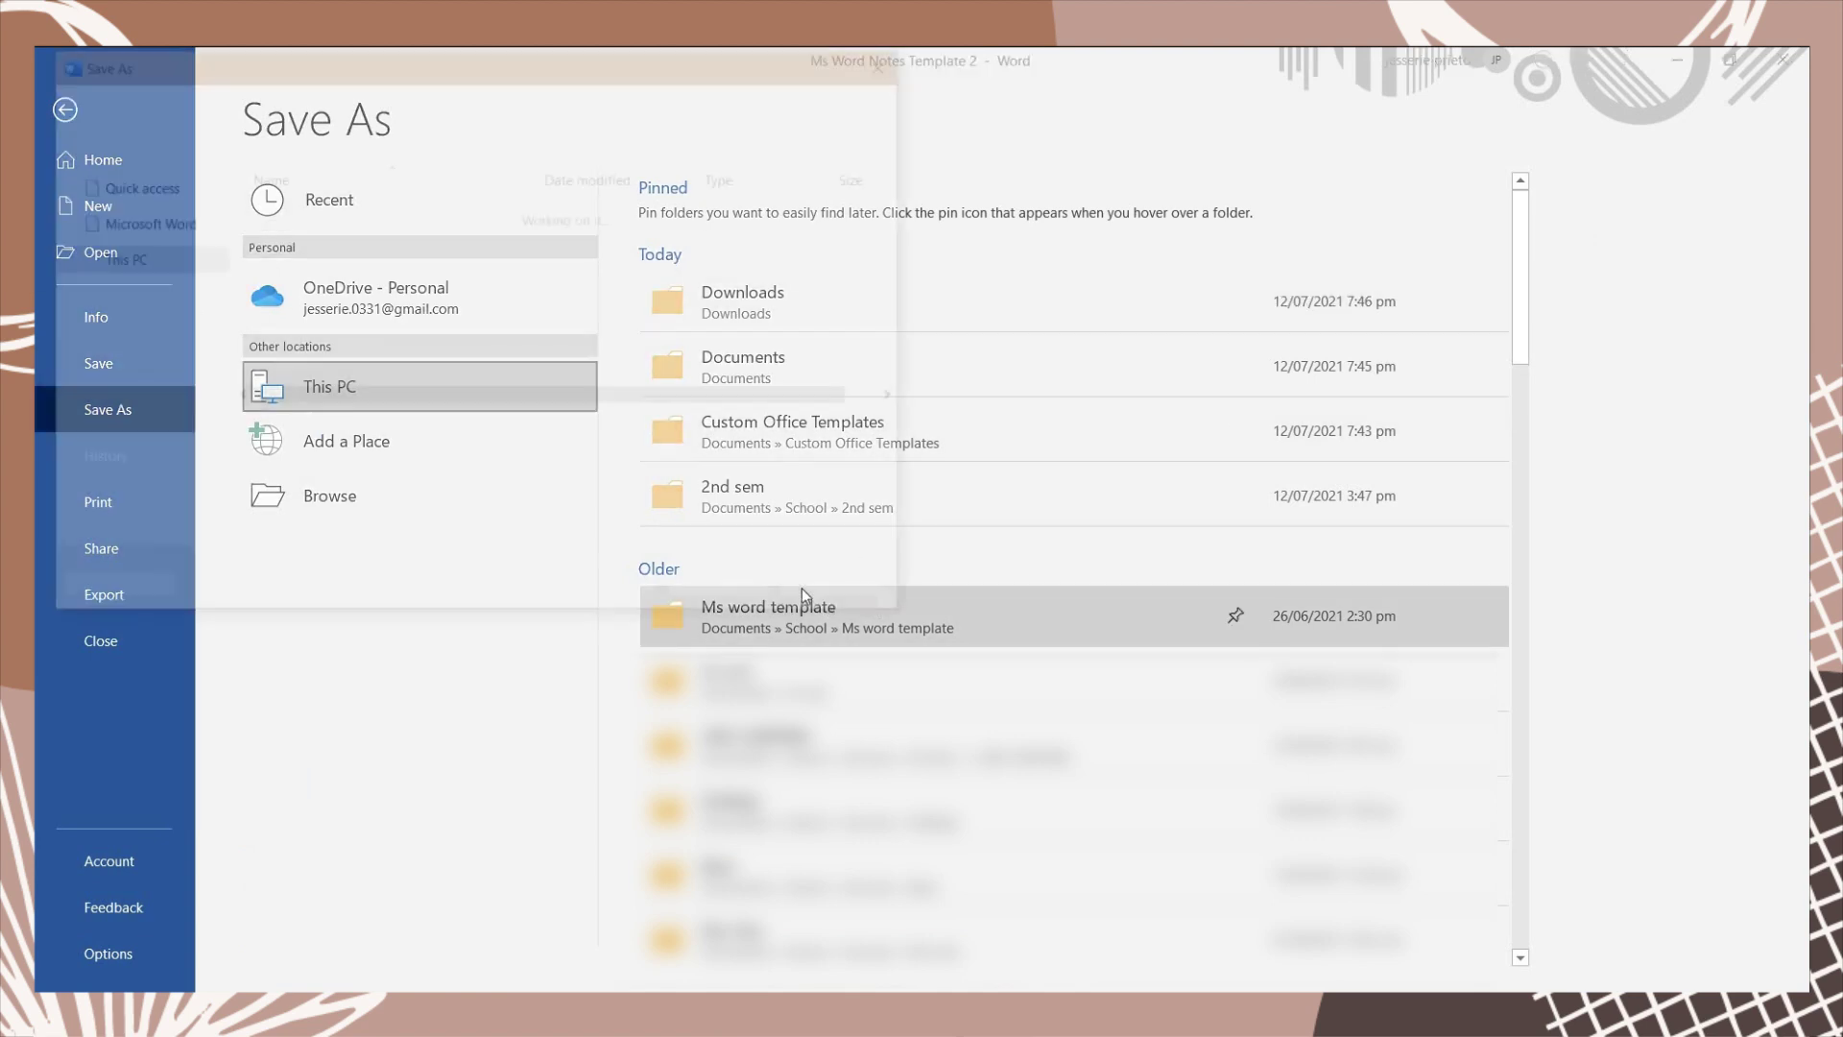
Name it 'Ms Word Notes Template 2 (aesthetic)' as a Word Template, then open a Personal template
key(End)
text((aesthe)
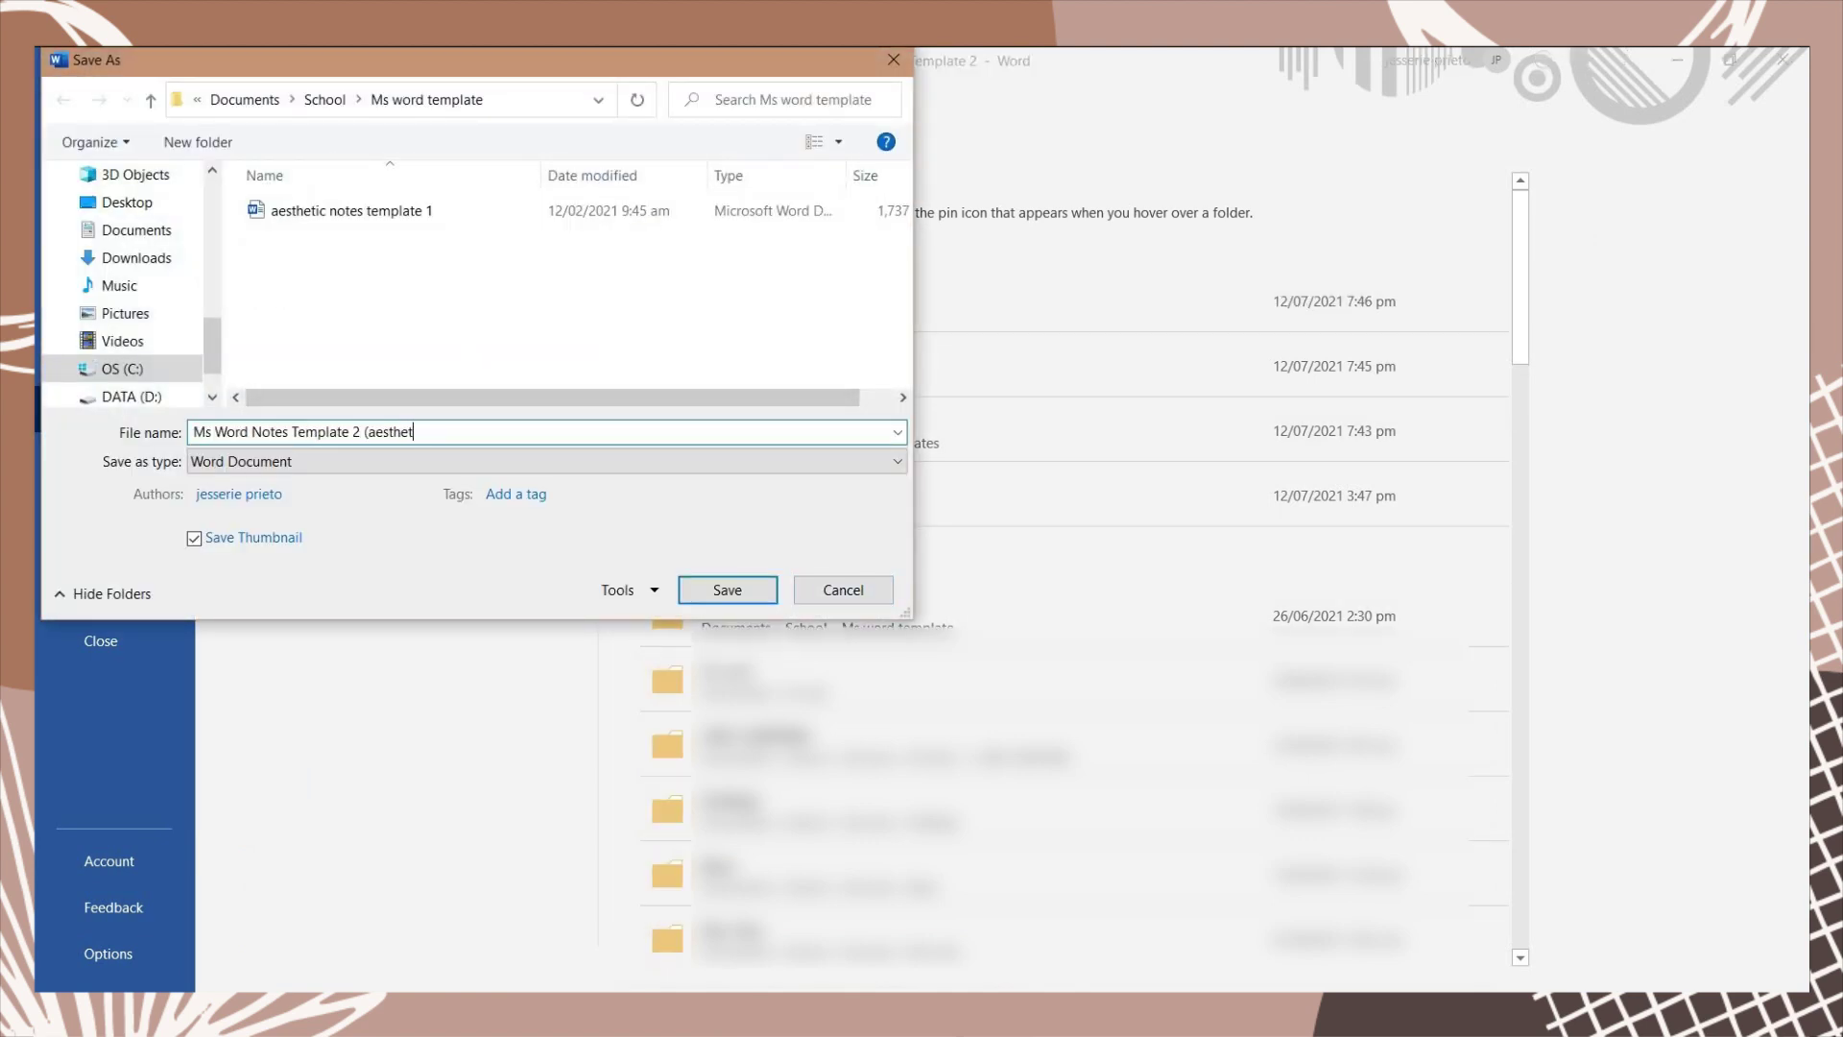
click(283, 459)
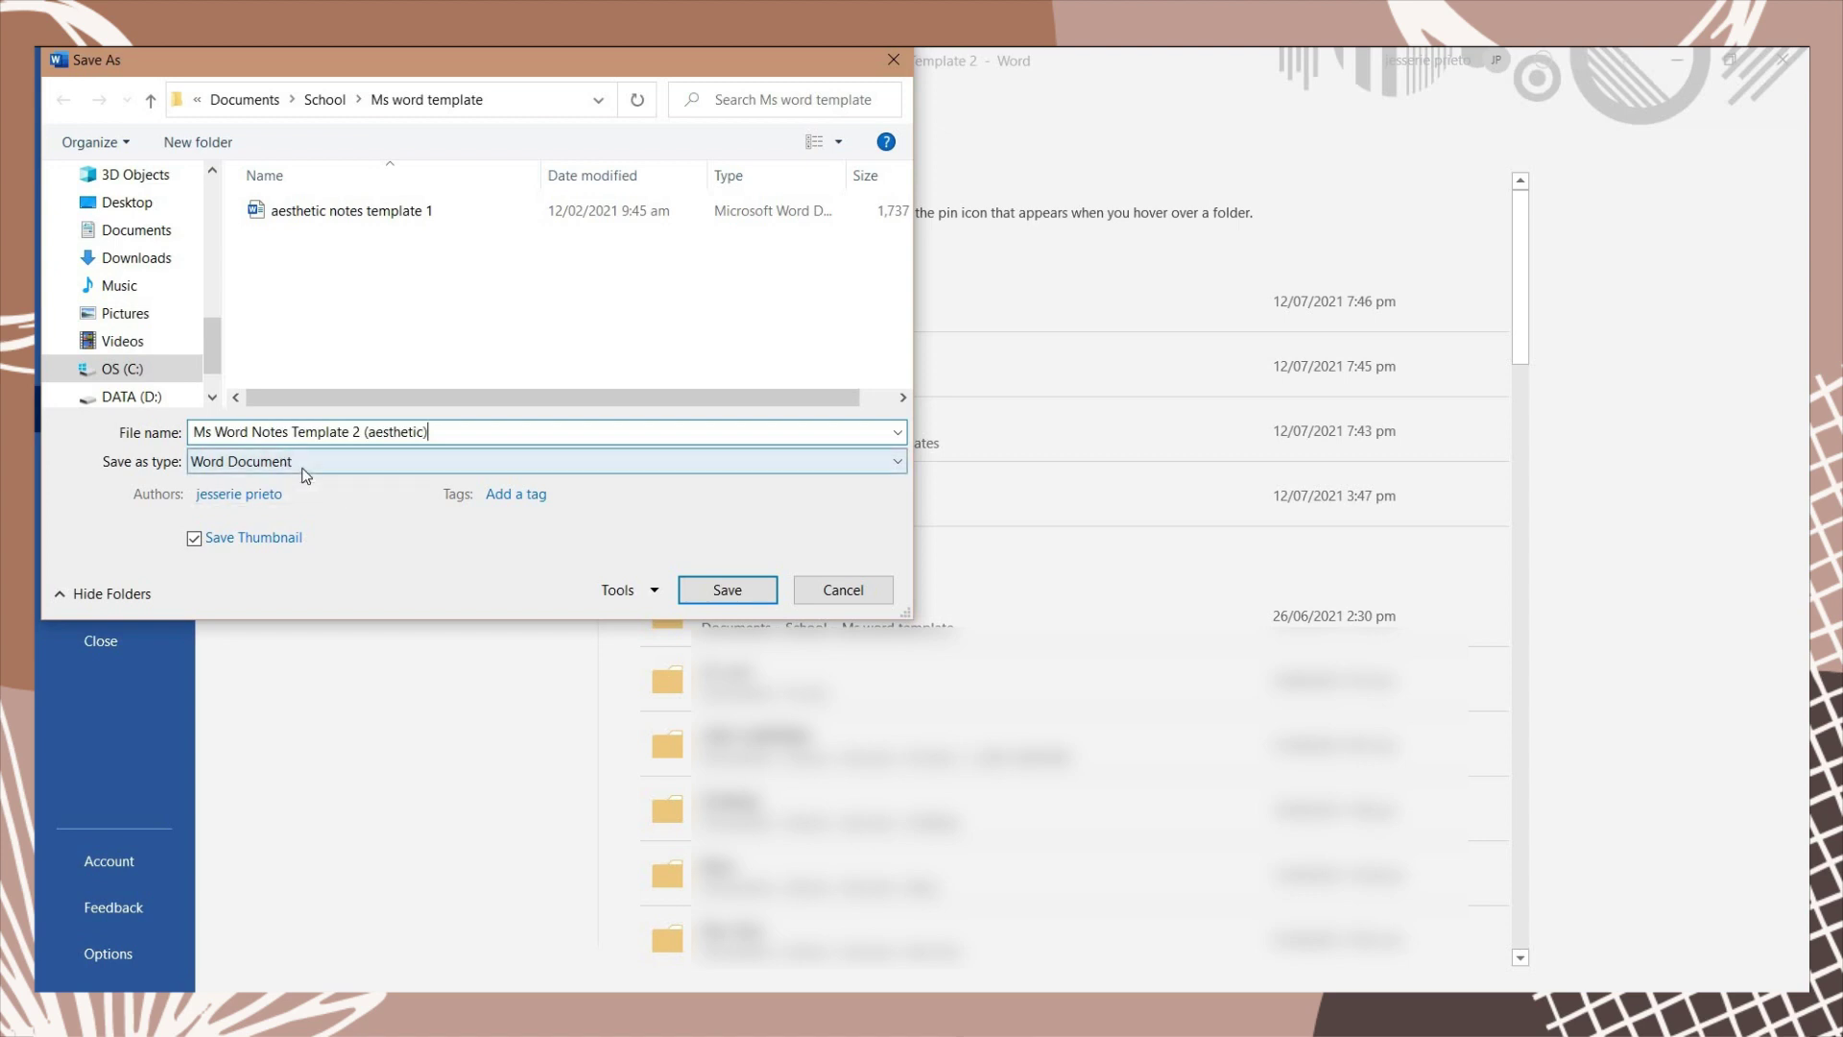
click(288, 543)
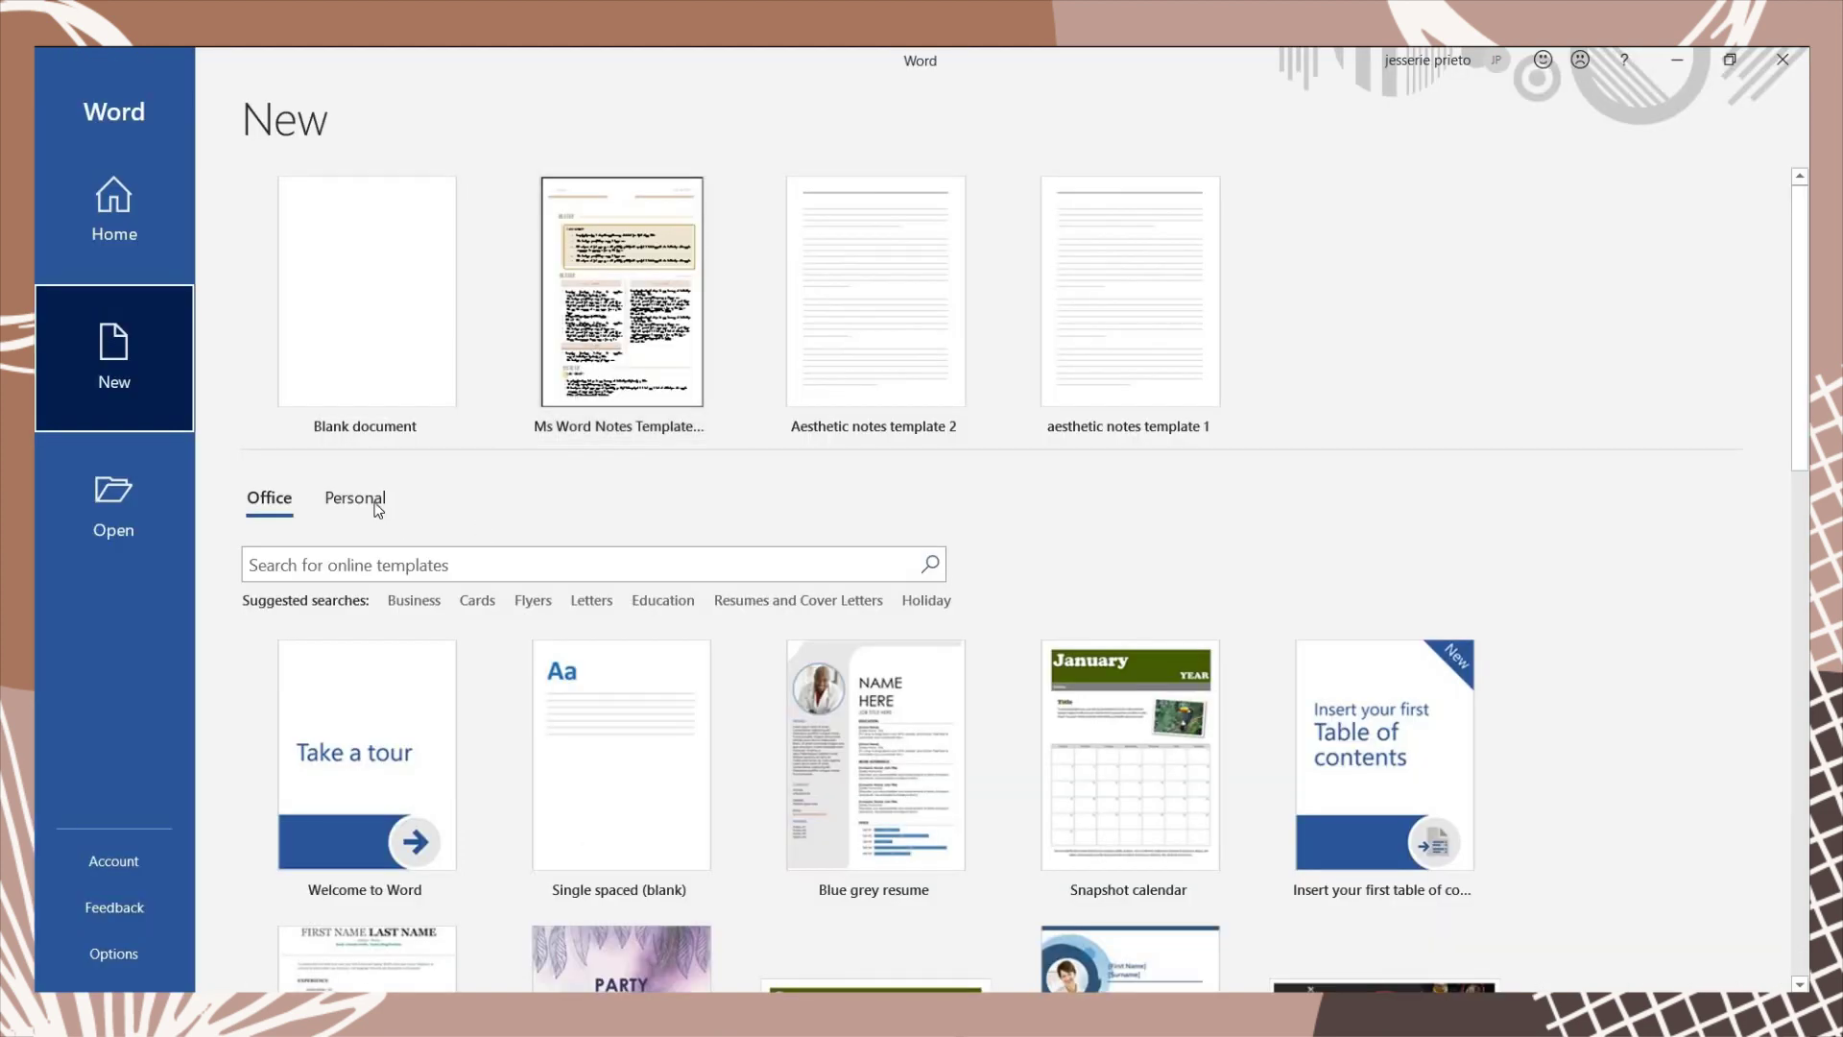
click(354, 497)
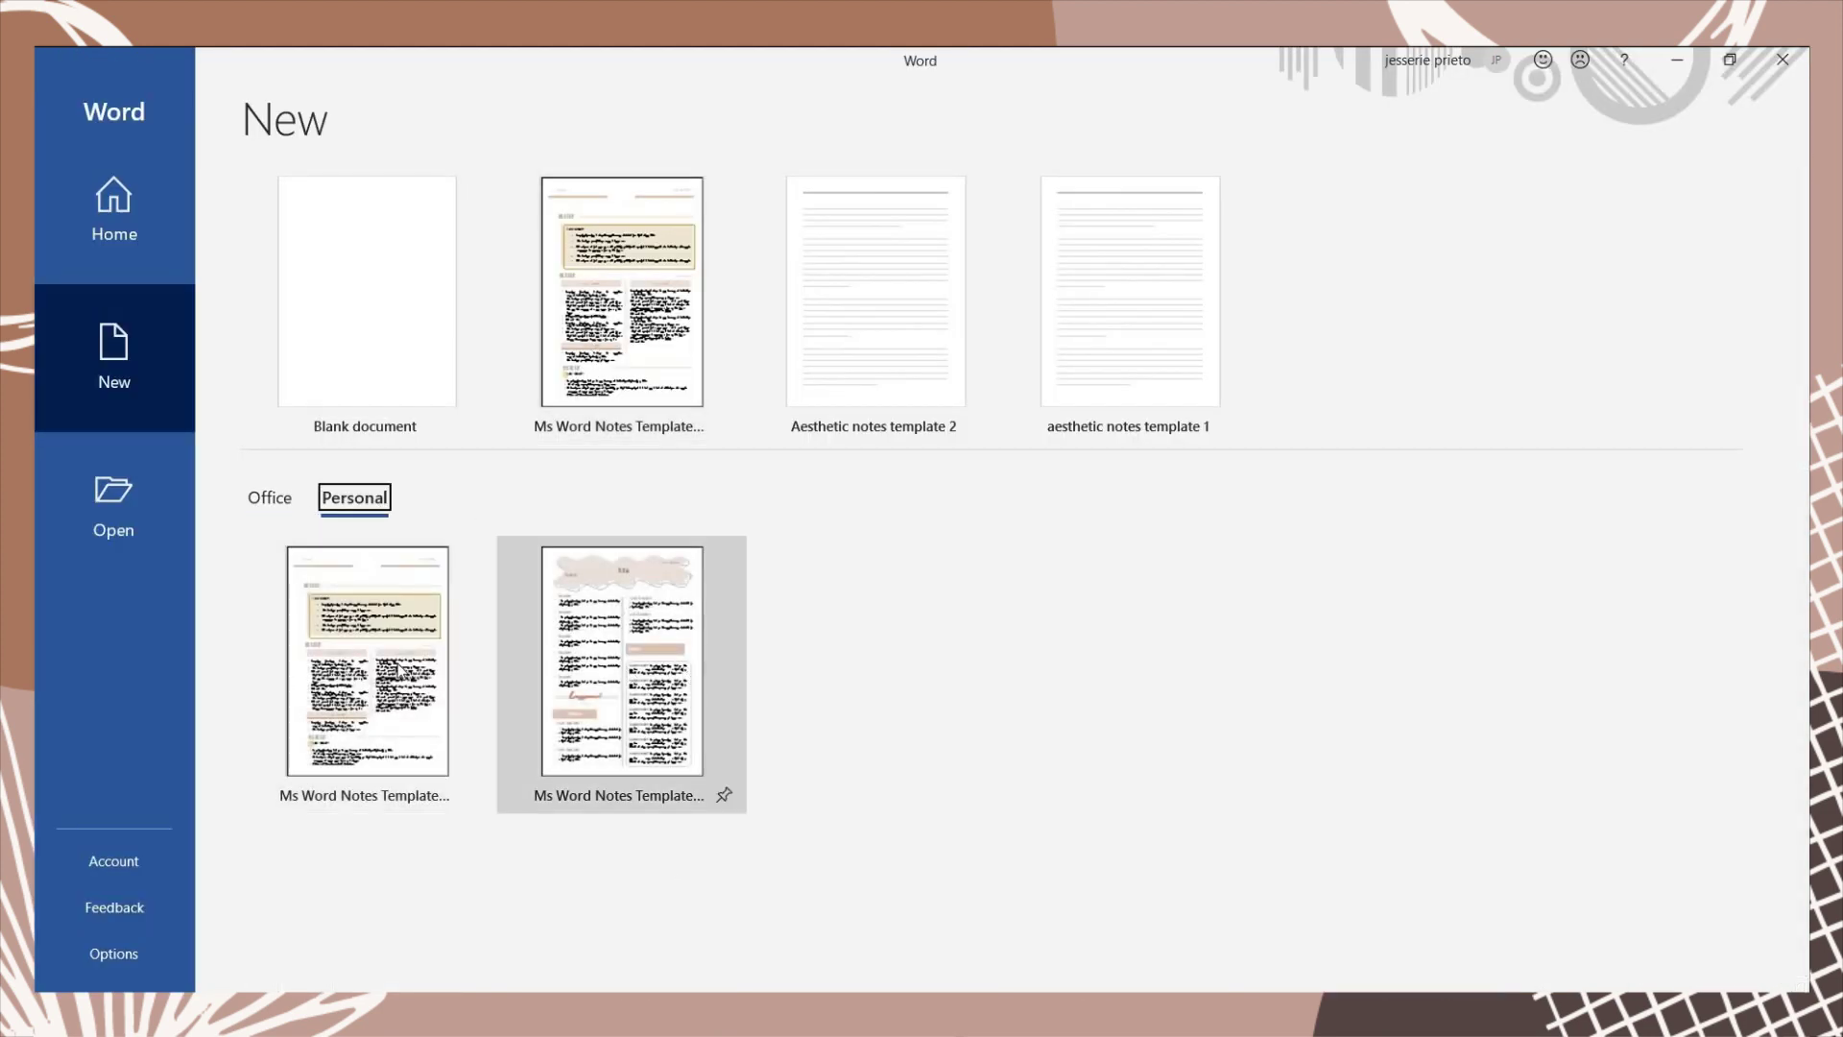
click(625, 639)
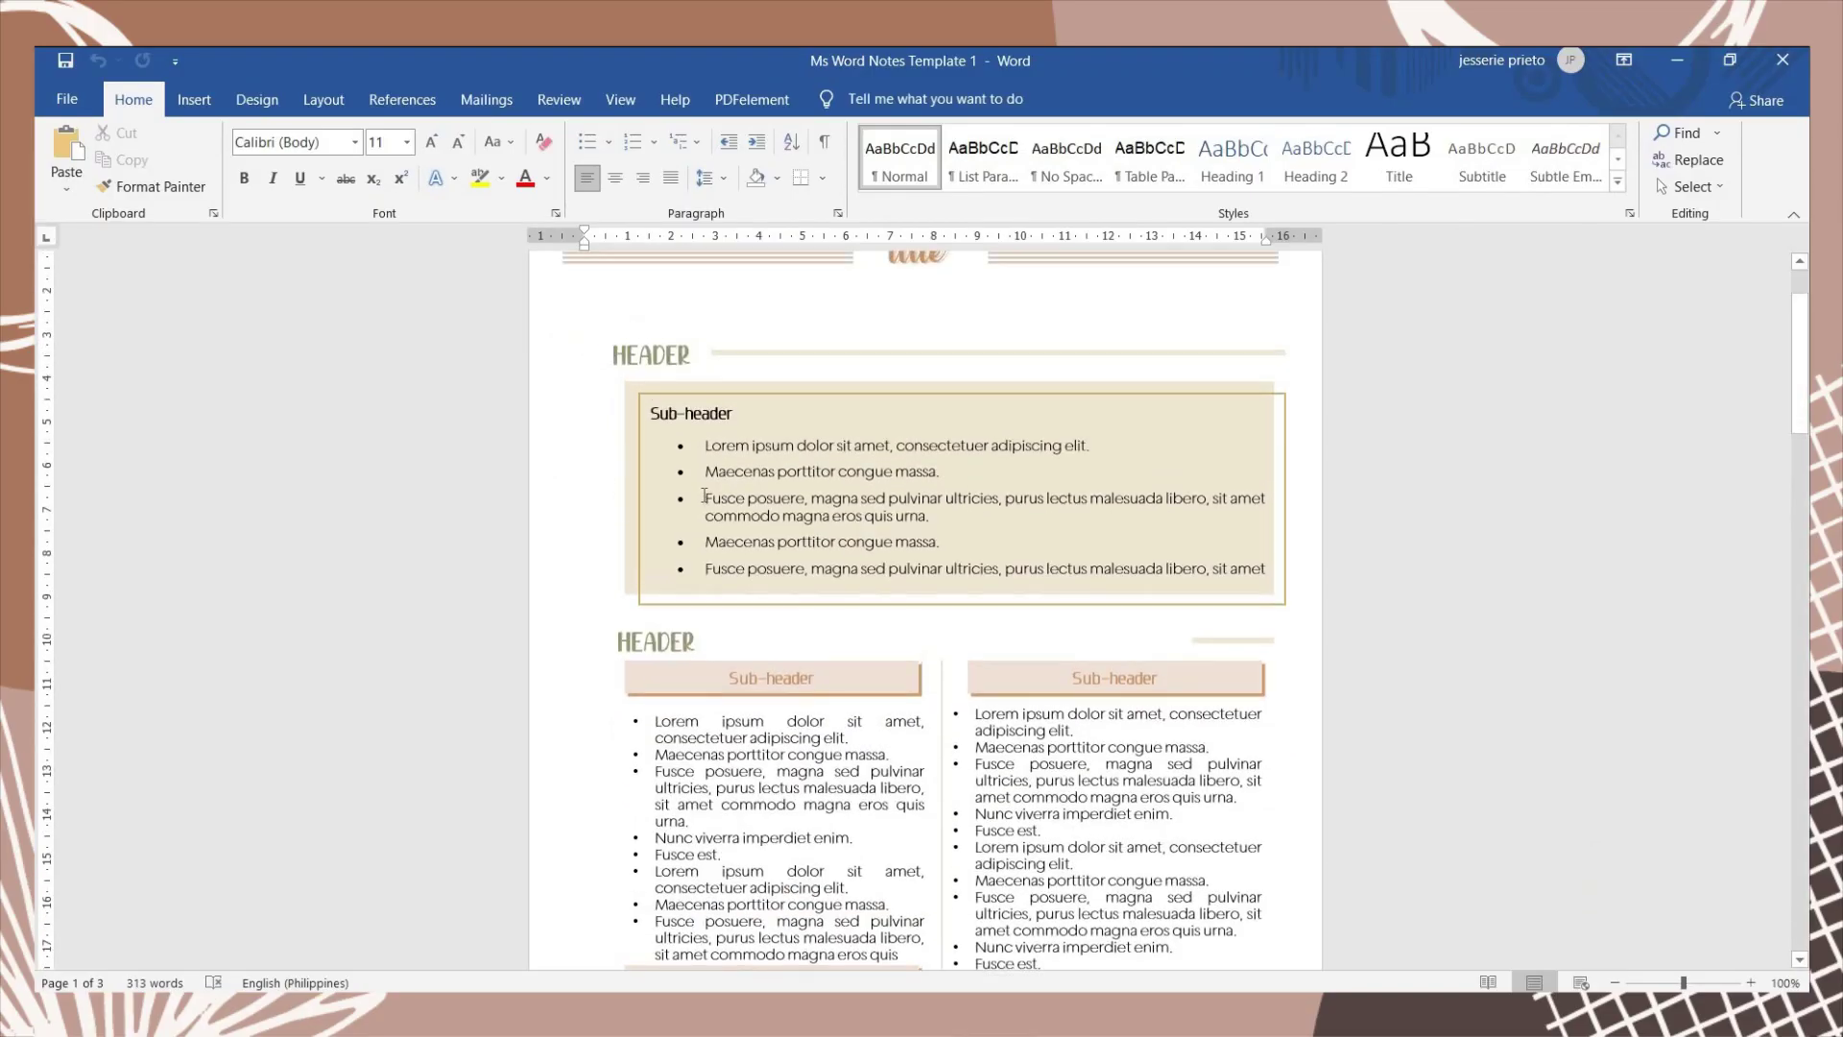
Select the Fusce posuere bullet, then the left column's first bullet
drag(706, 499, 994, 513)
click(741, 544)
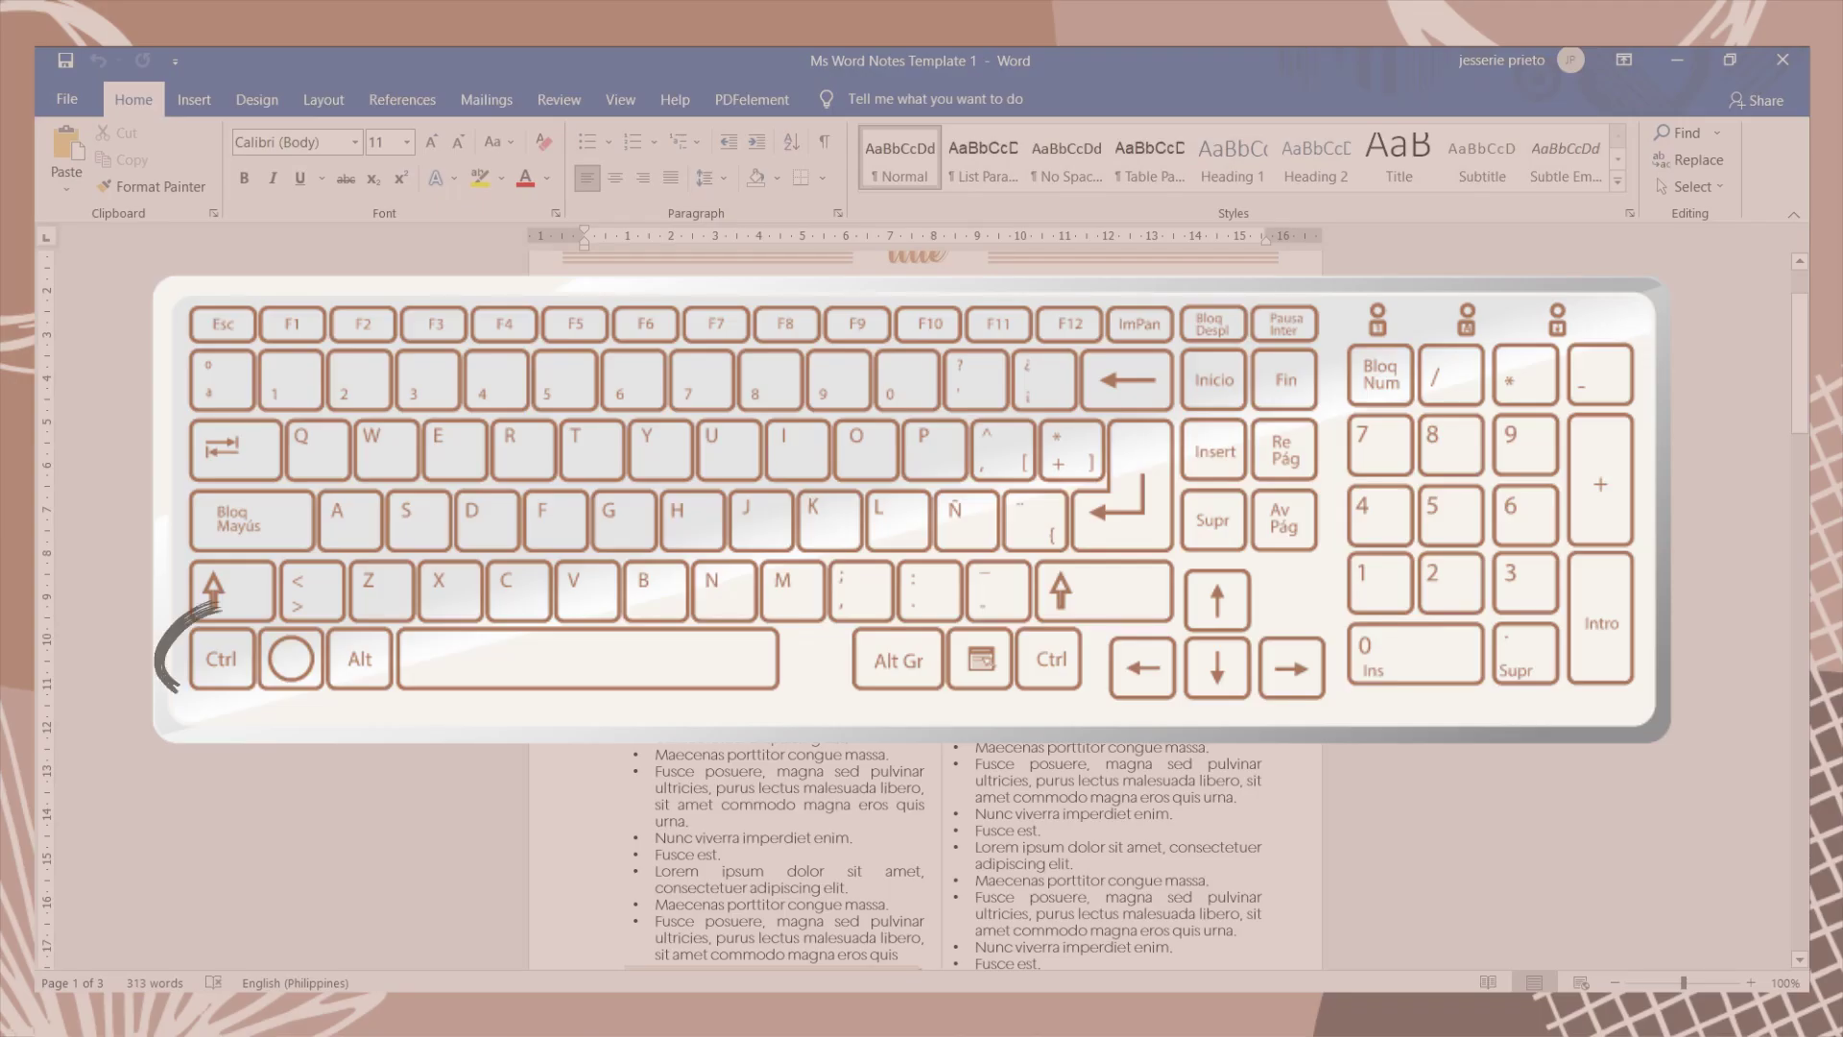
click(728, 527)
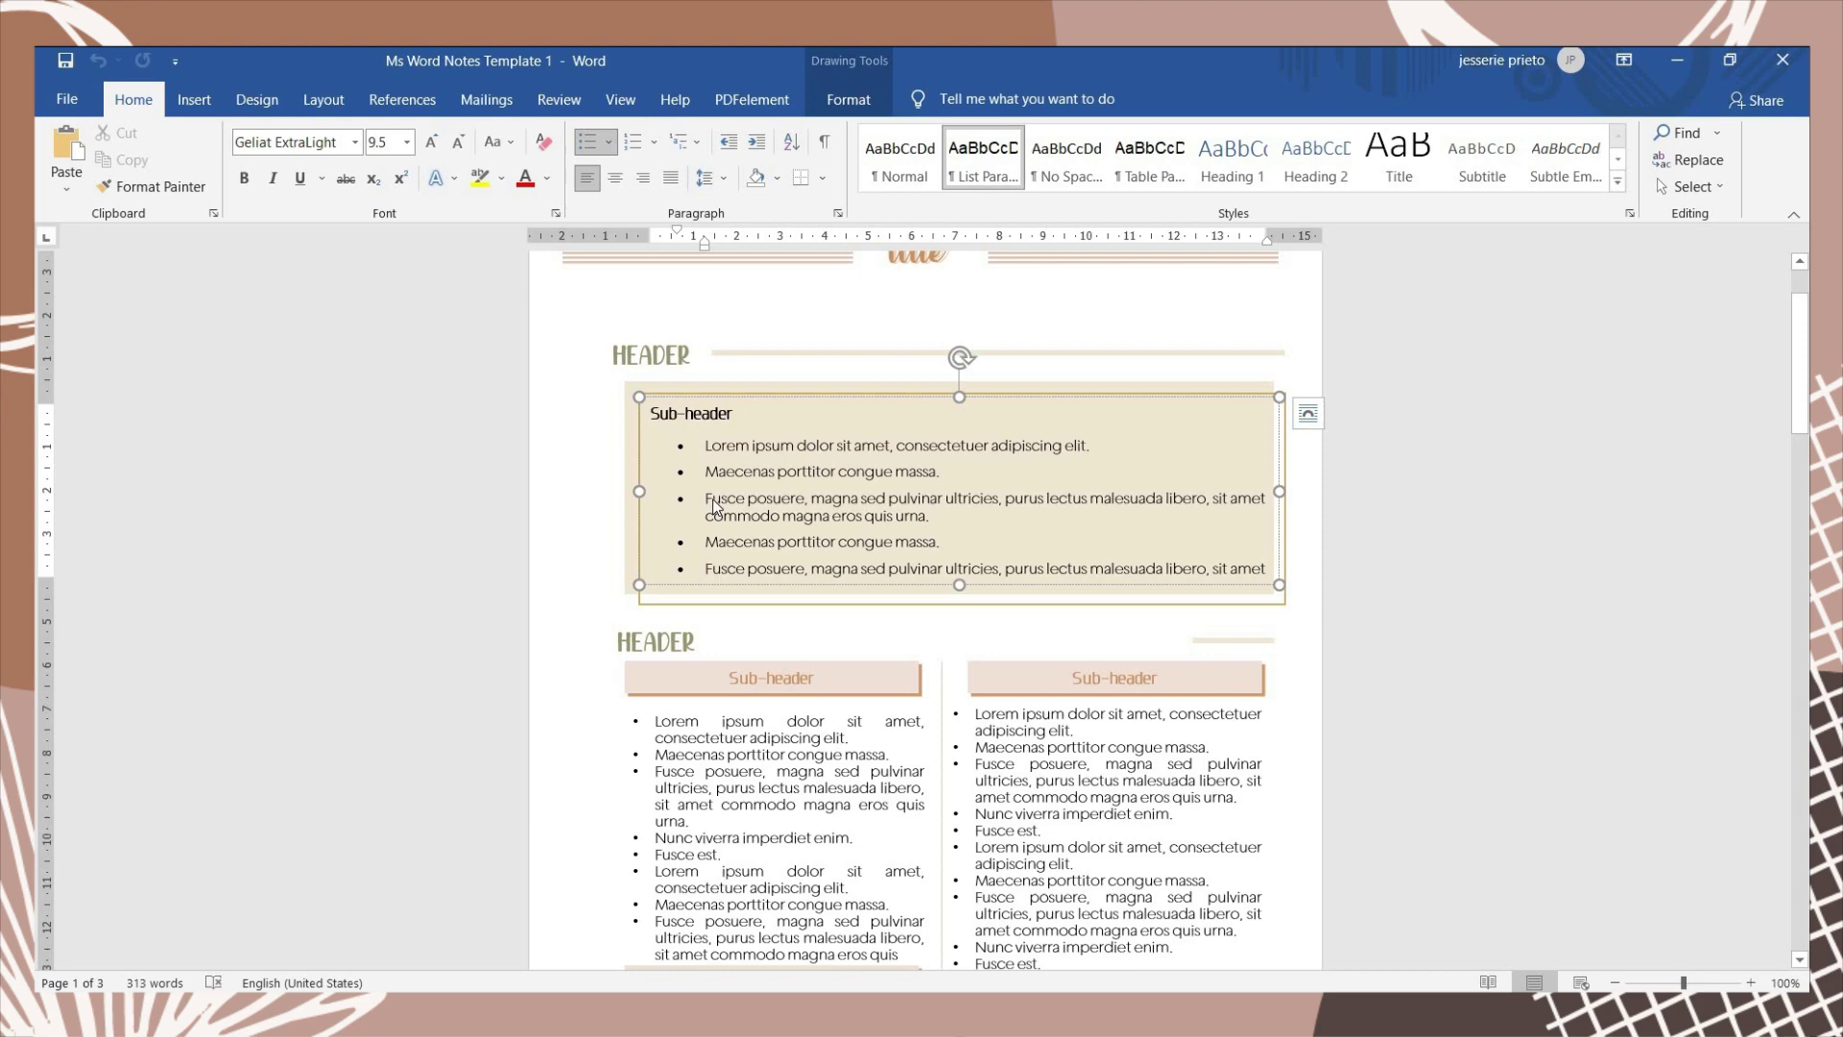
ctrl+click(730, 507)
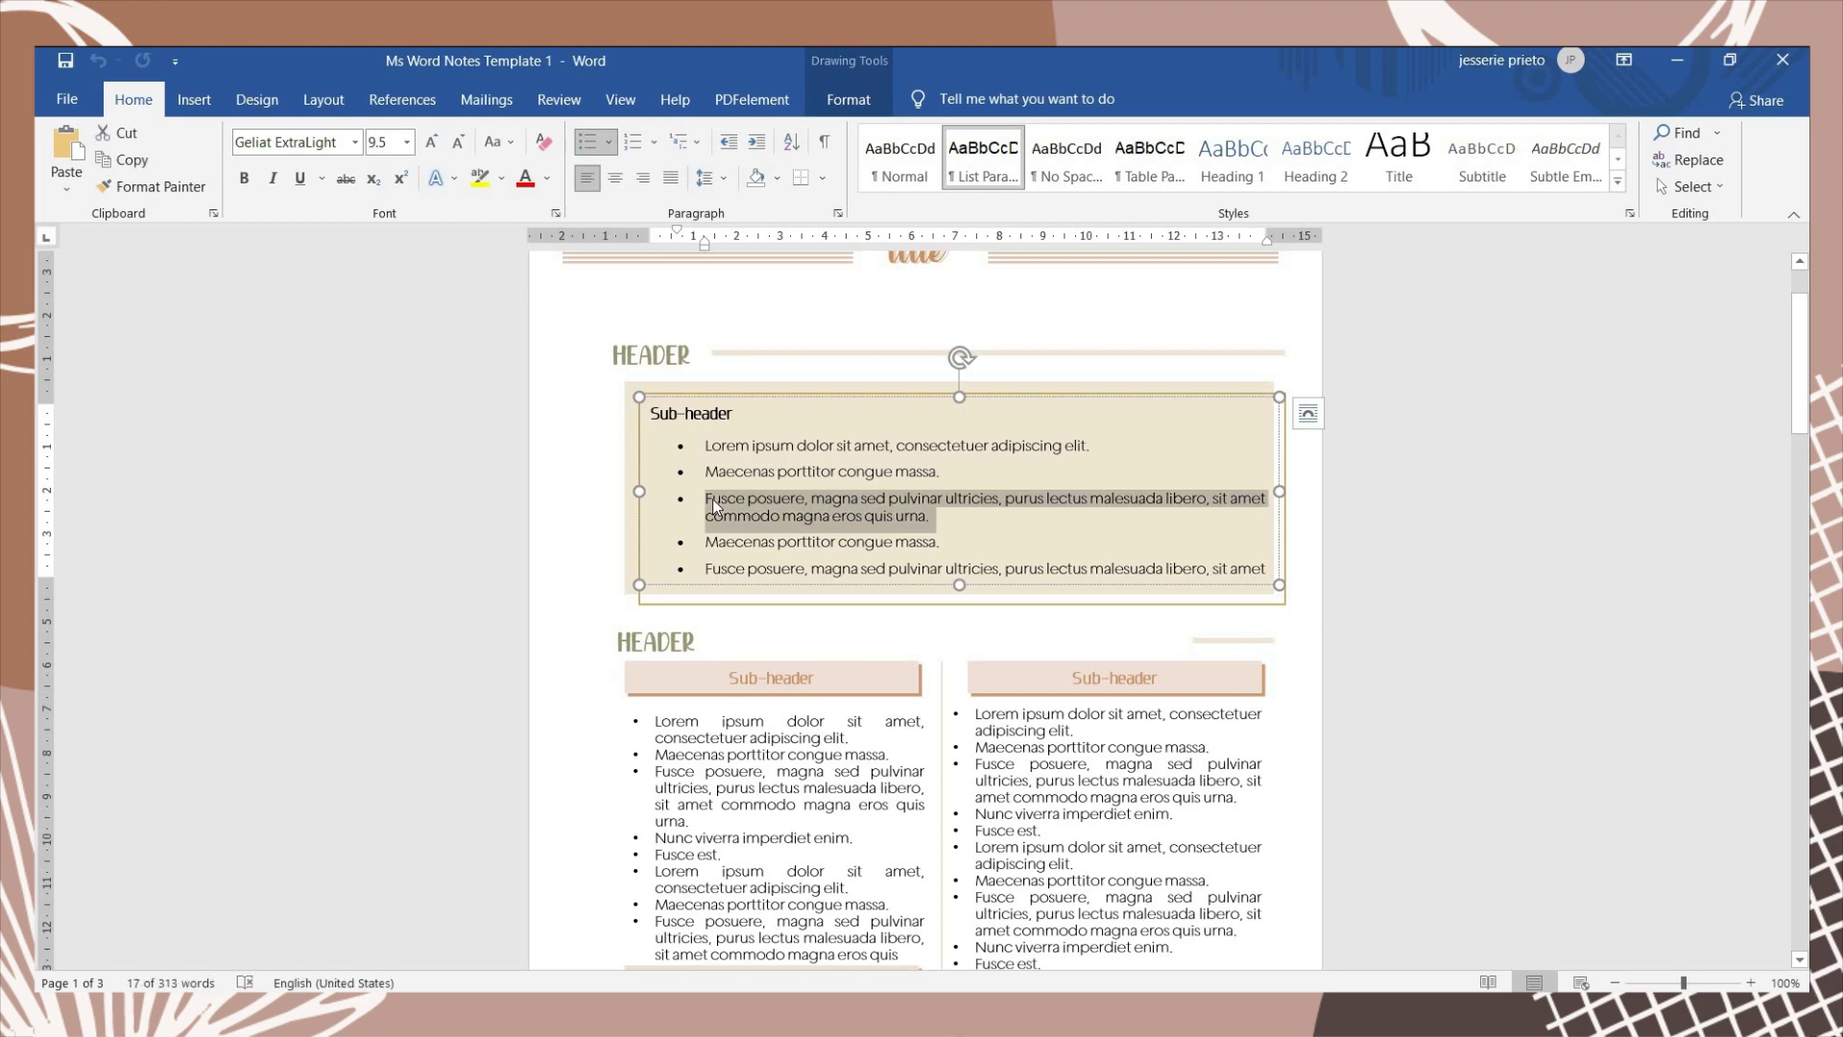
click(1589, 524)
scroll(709, 427, down, 3)
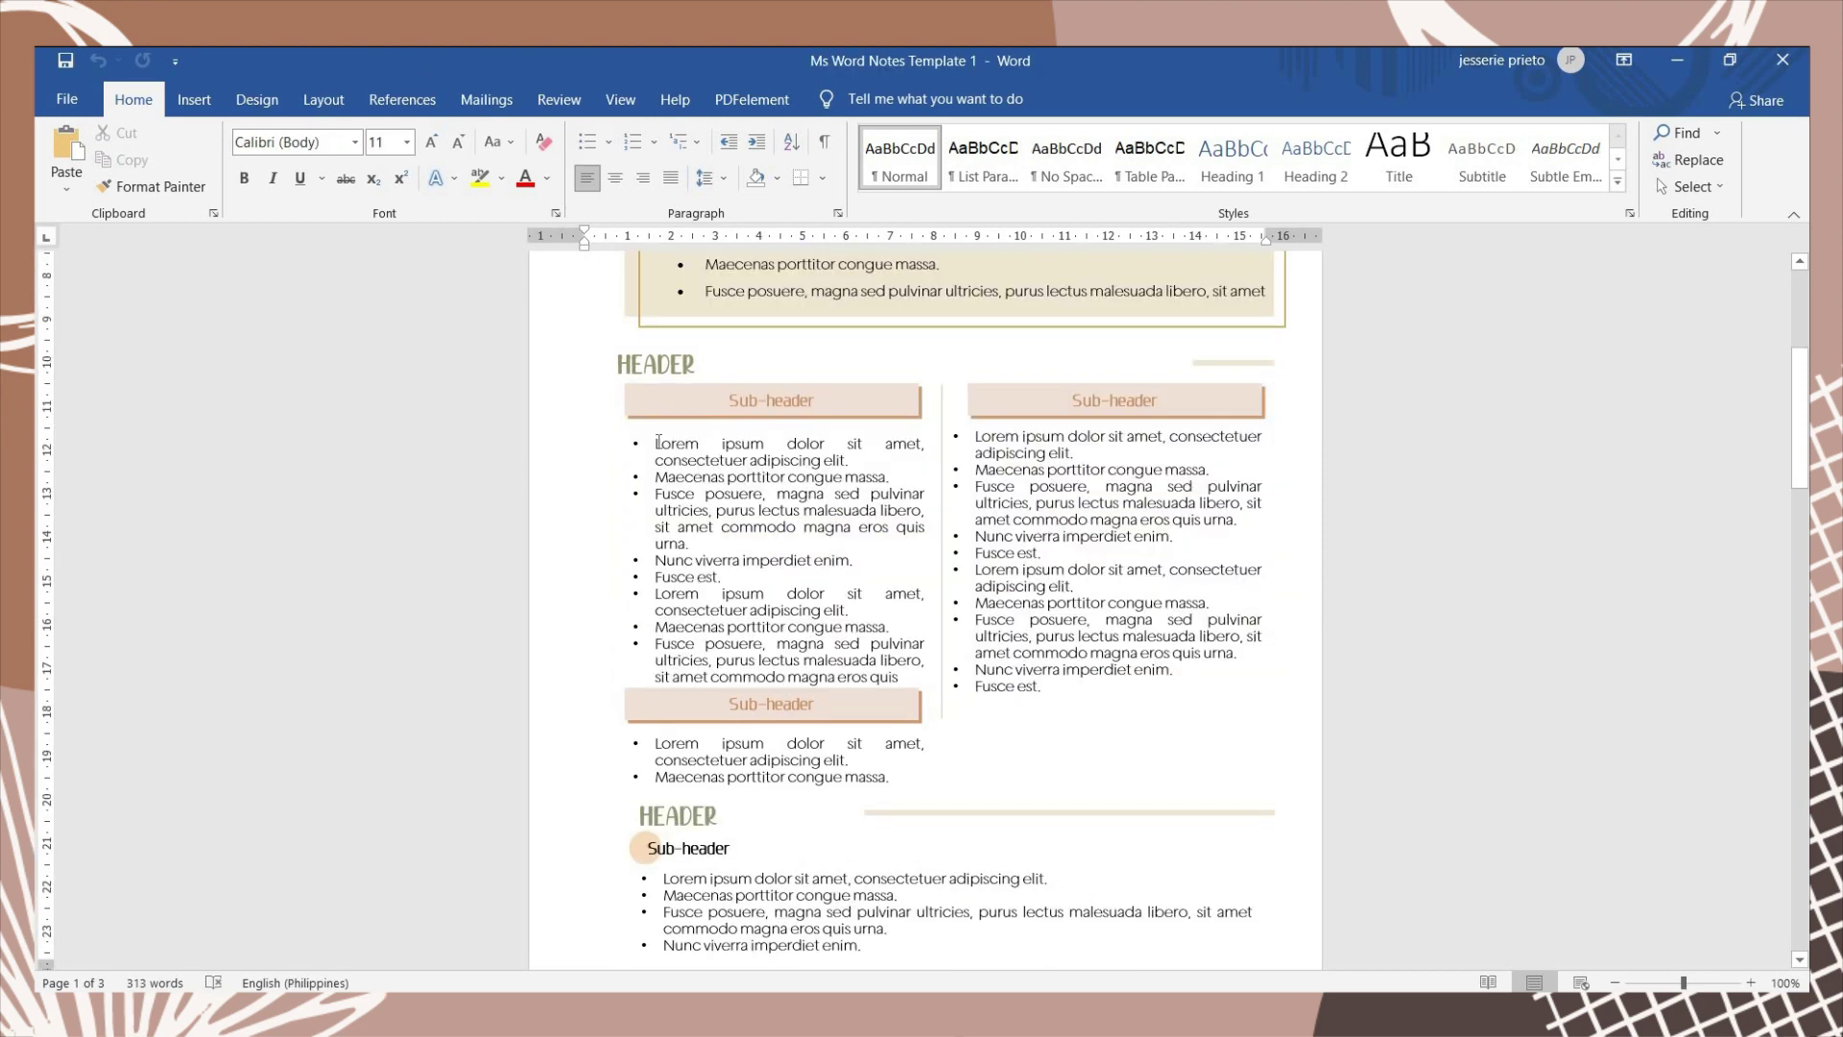
drag(655, 444, 919, 461)
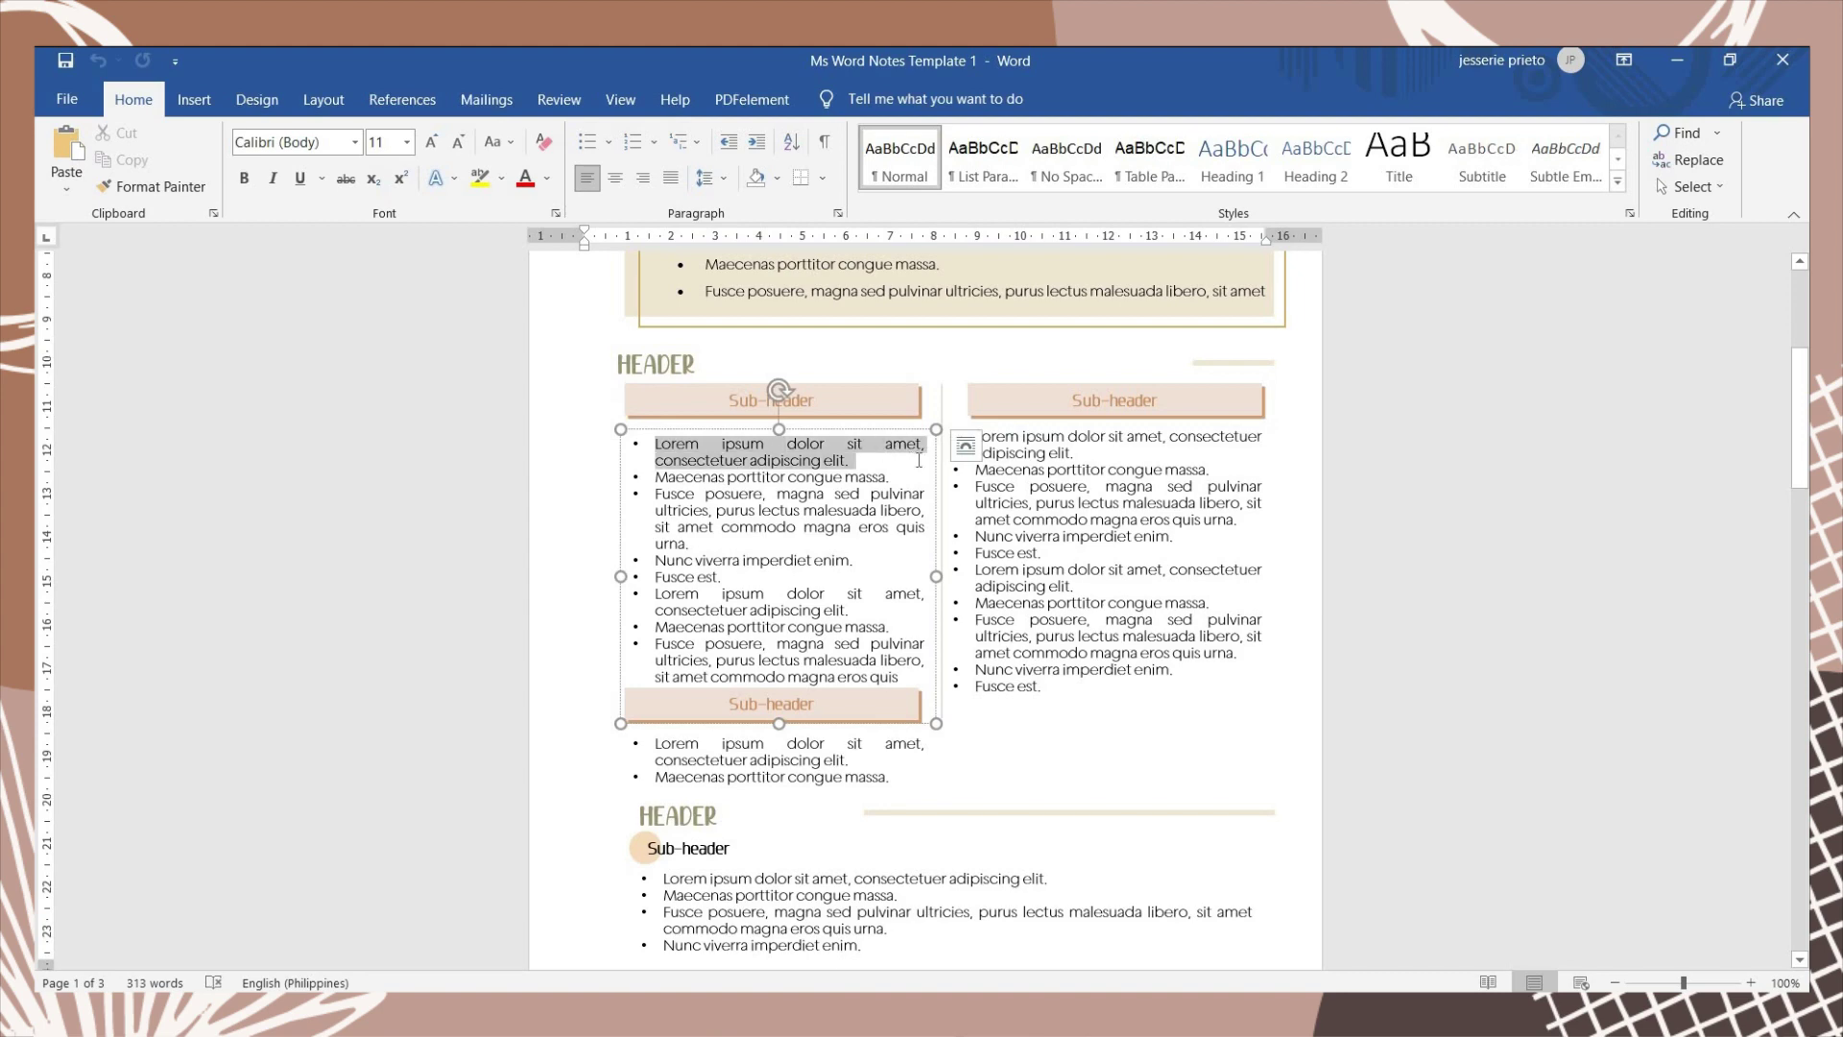
scroll(820, 492, up, 3)
Select whole bullets in the upper Sub-header box, including Maecenas porttitor and the last one
click(716, 499)
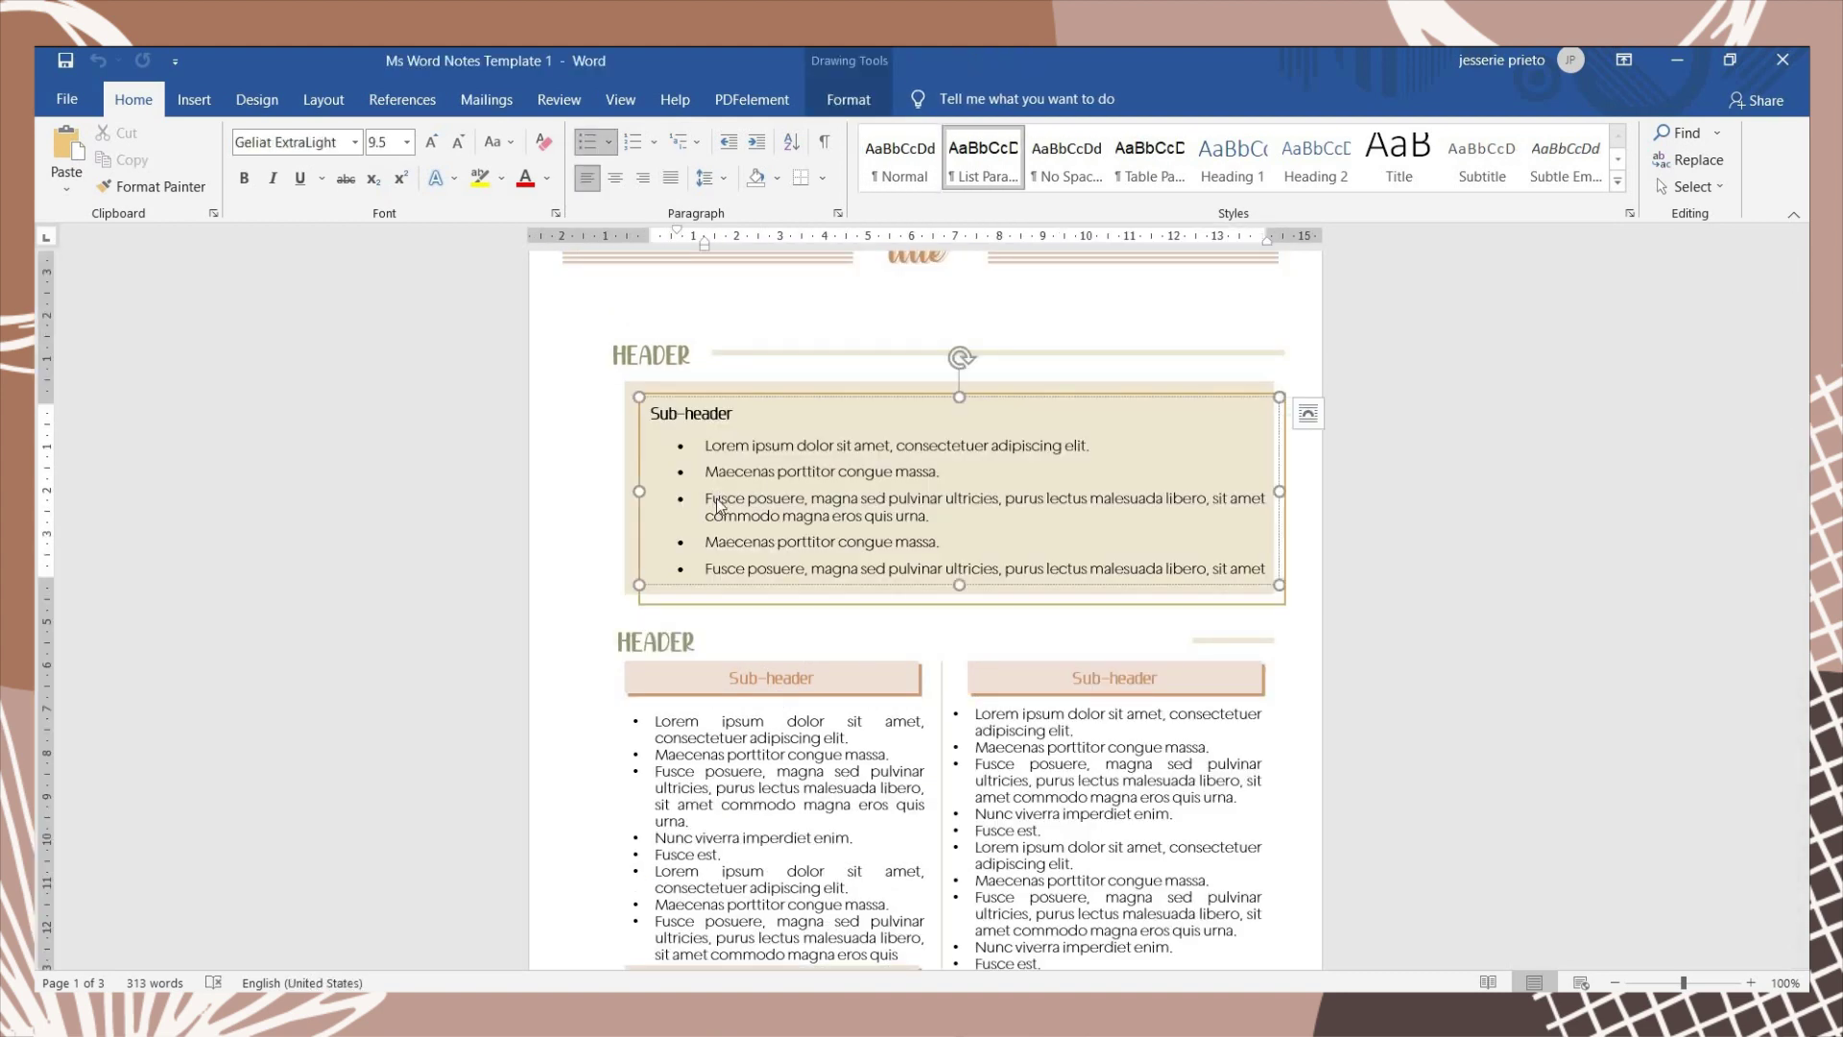
triple_click(716, 499)
click(783, 515)
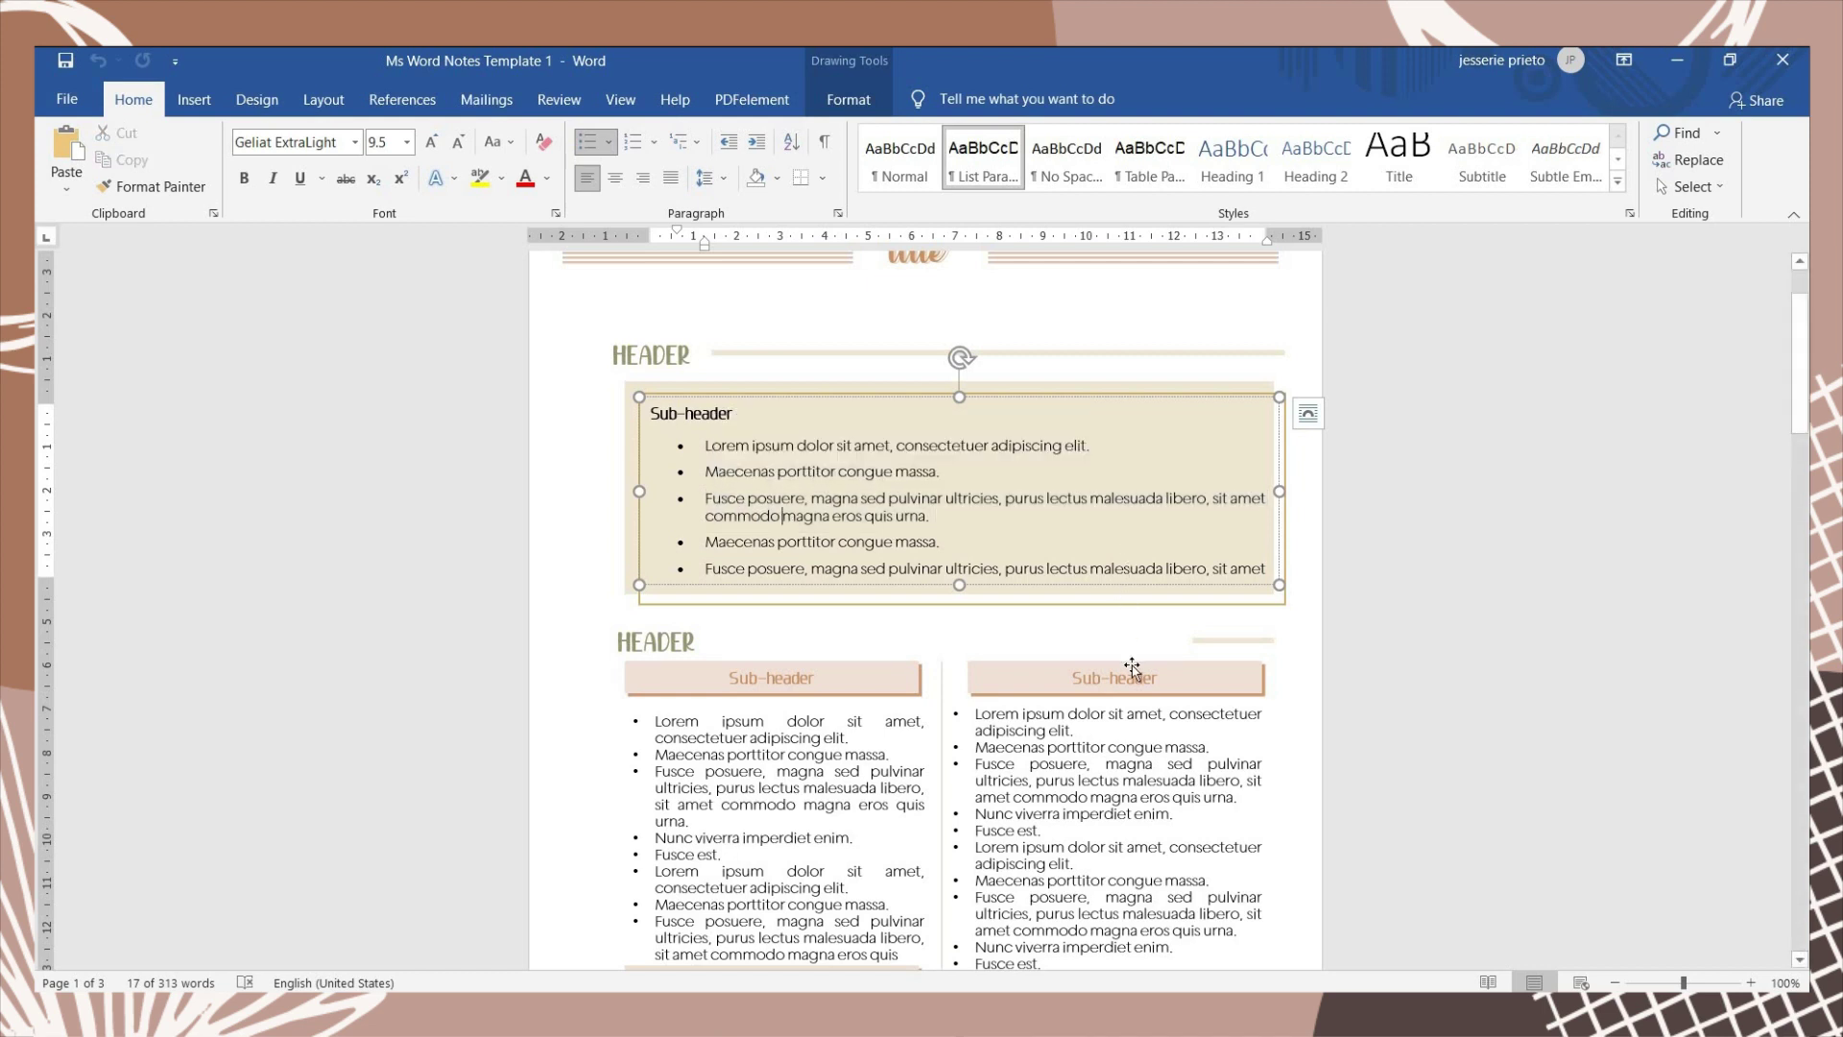
triple_click(722, 567)
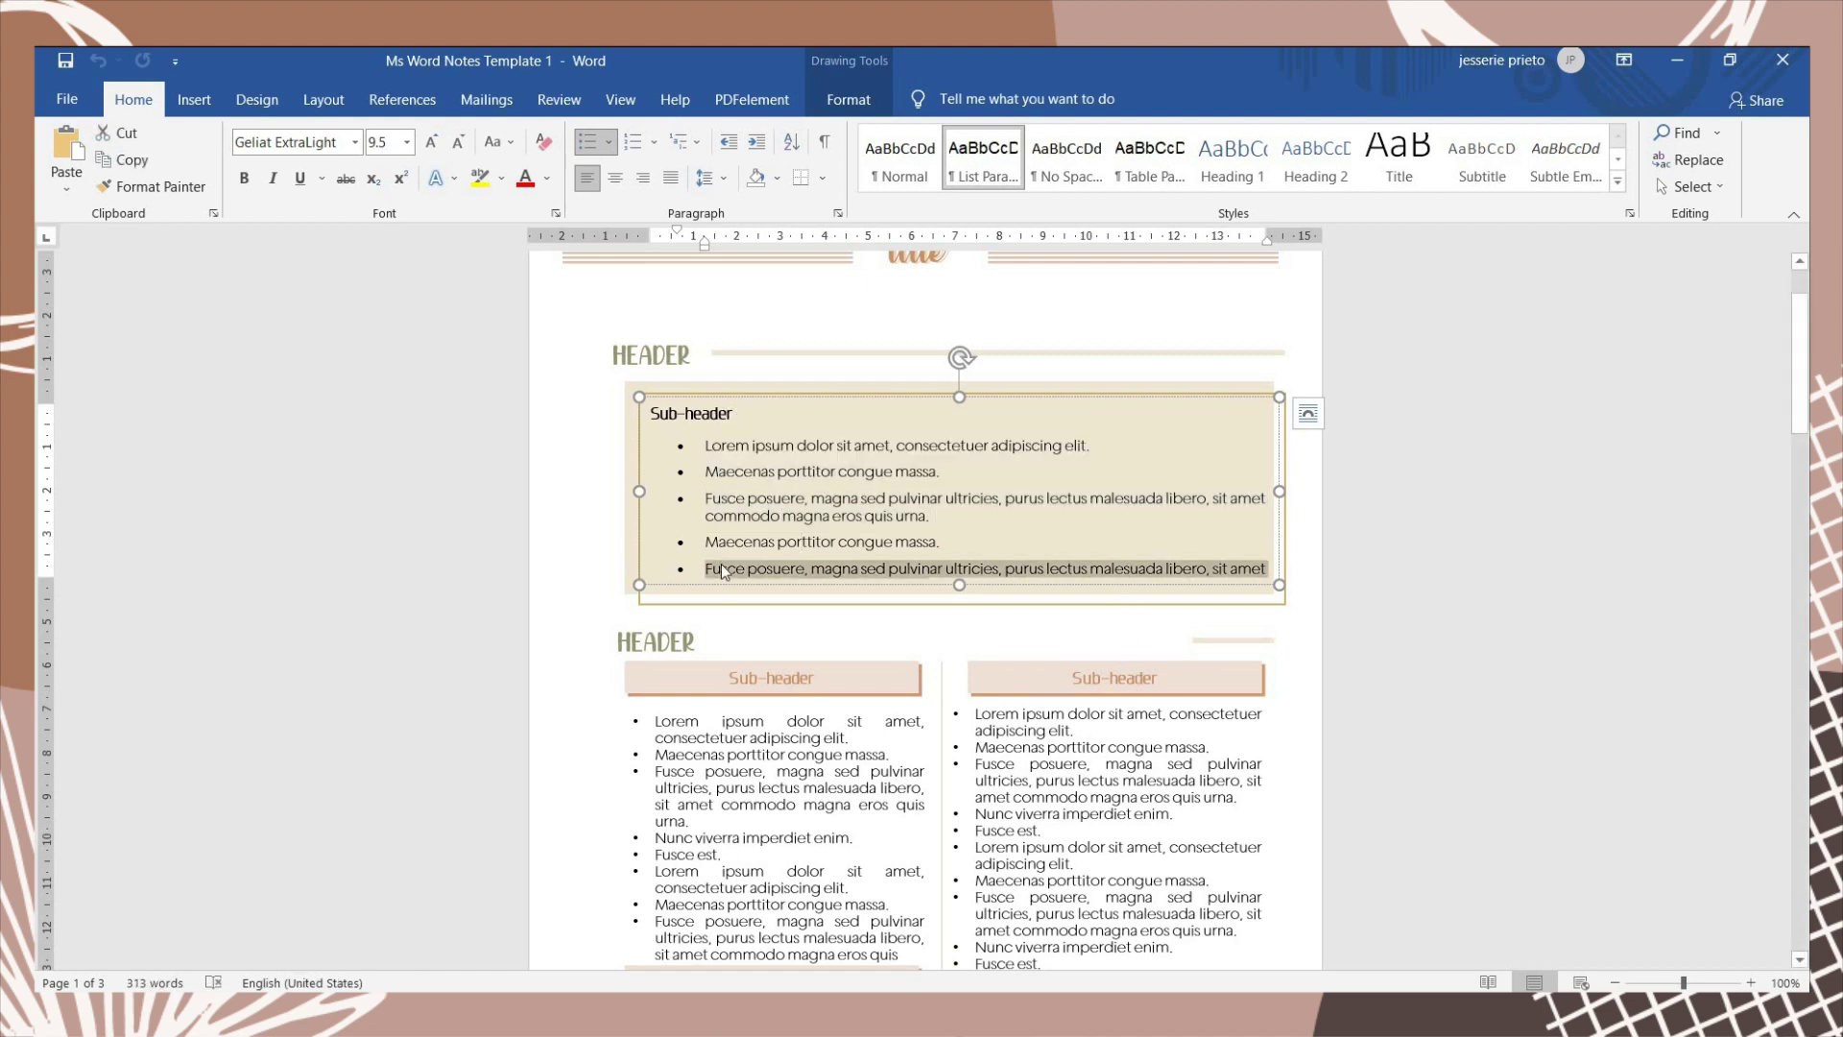
click(711, 472)
triple_click(711, 472)
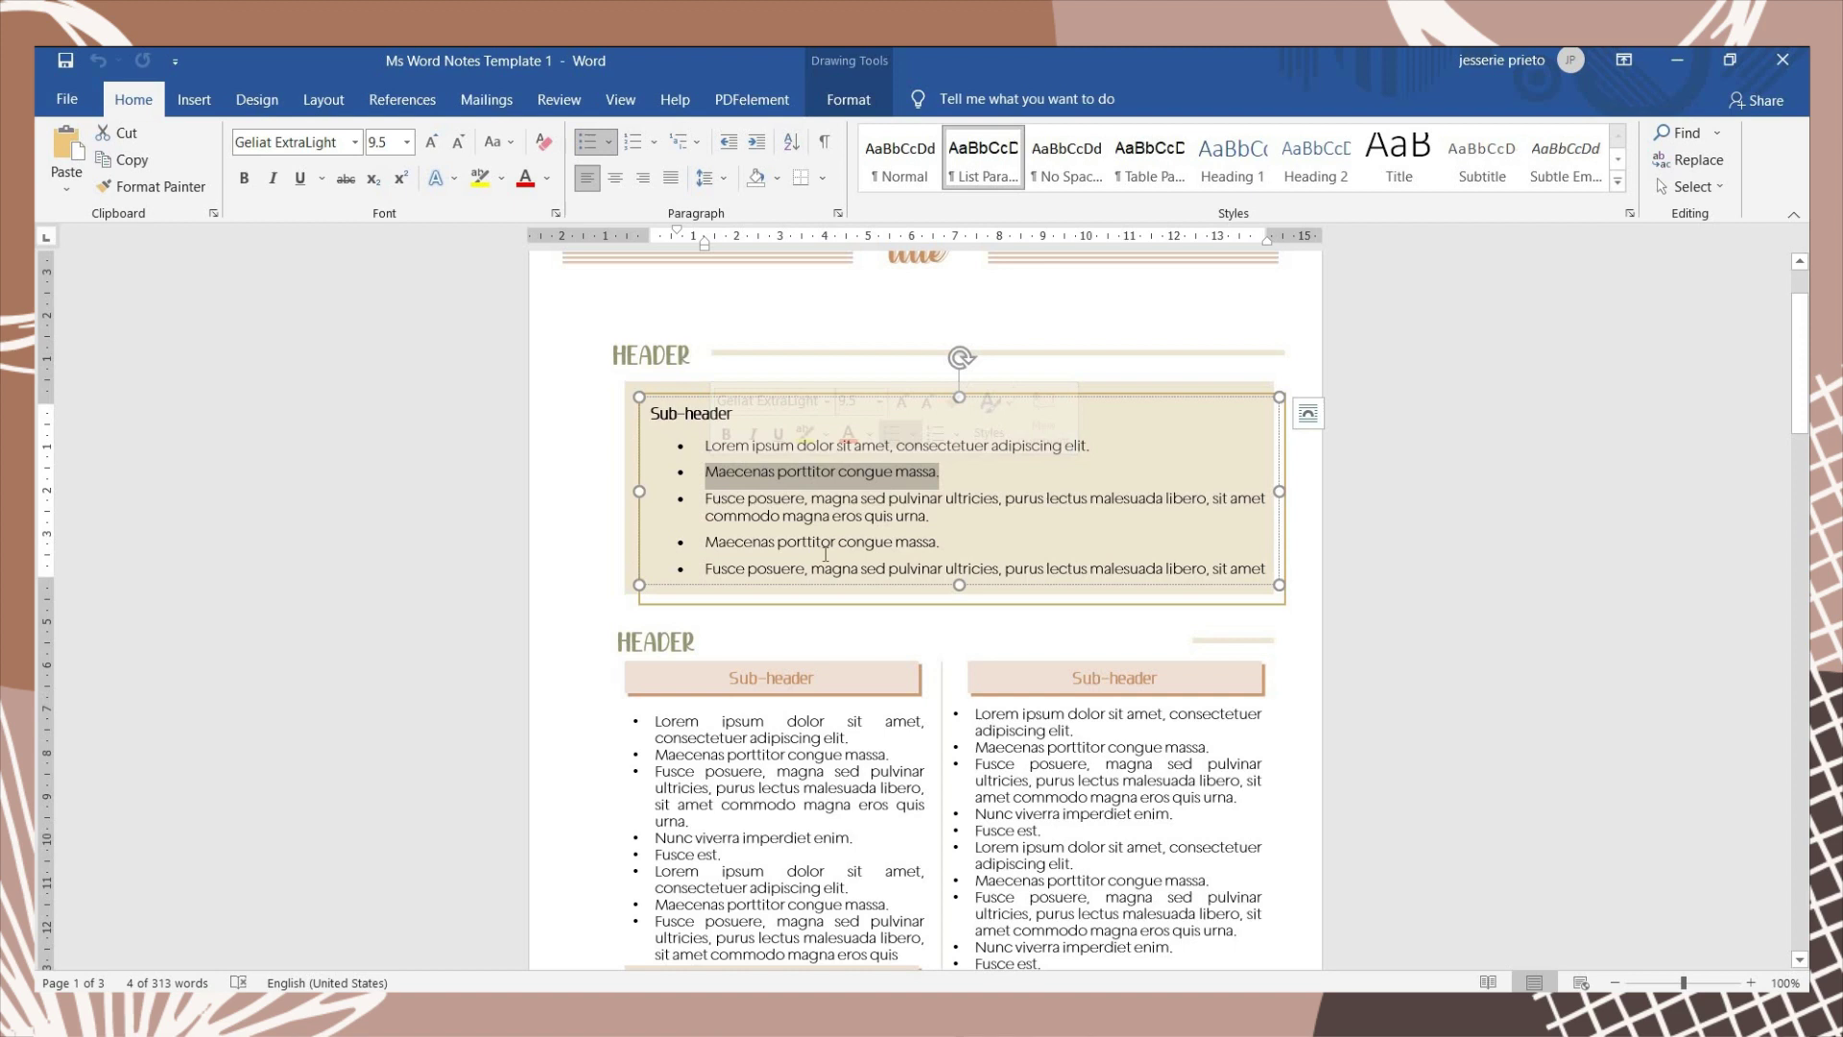
click(874, 515)
triple_click(732, 574)
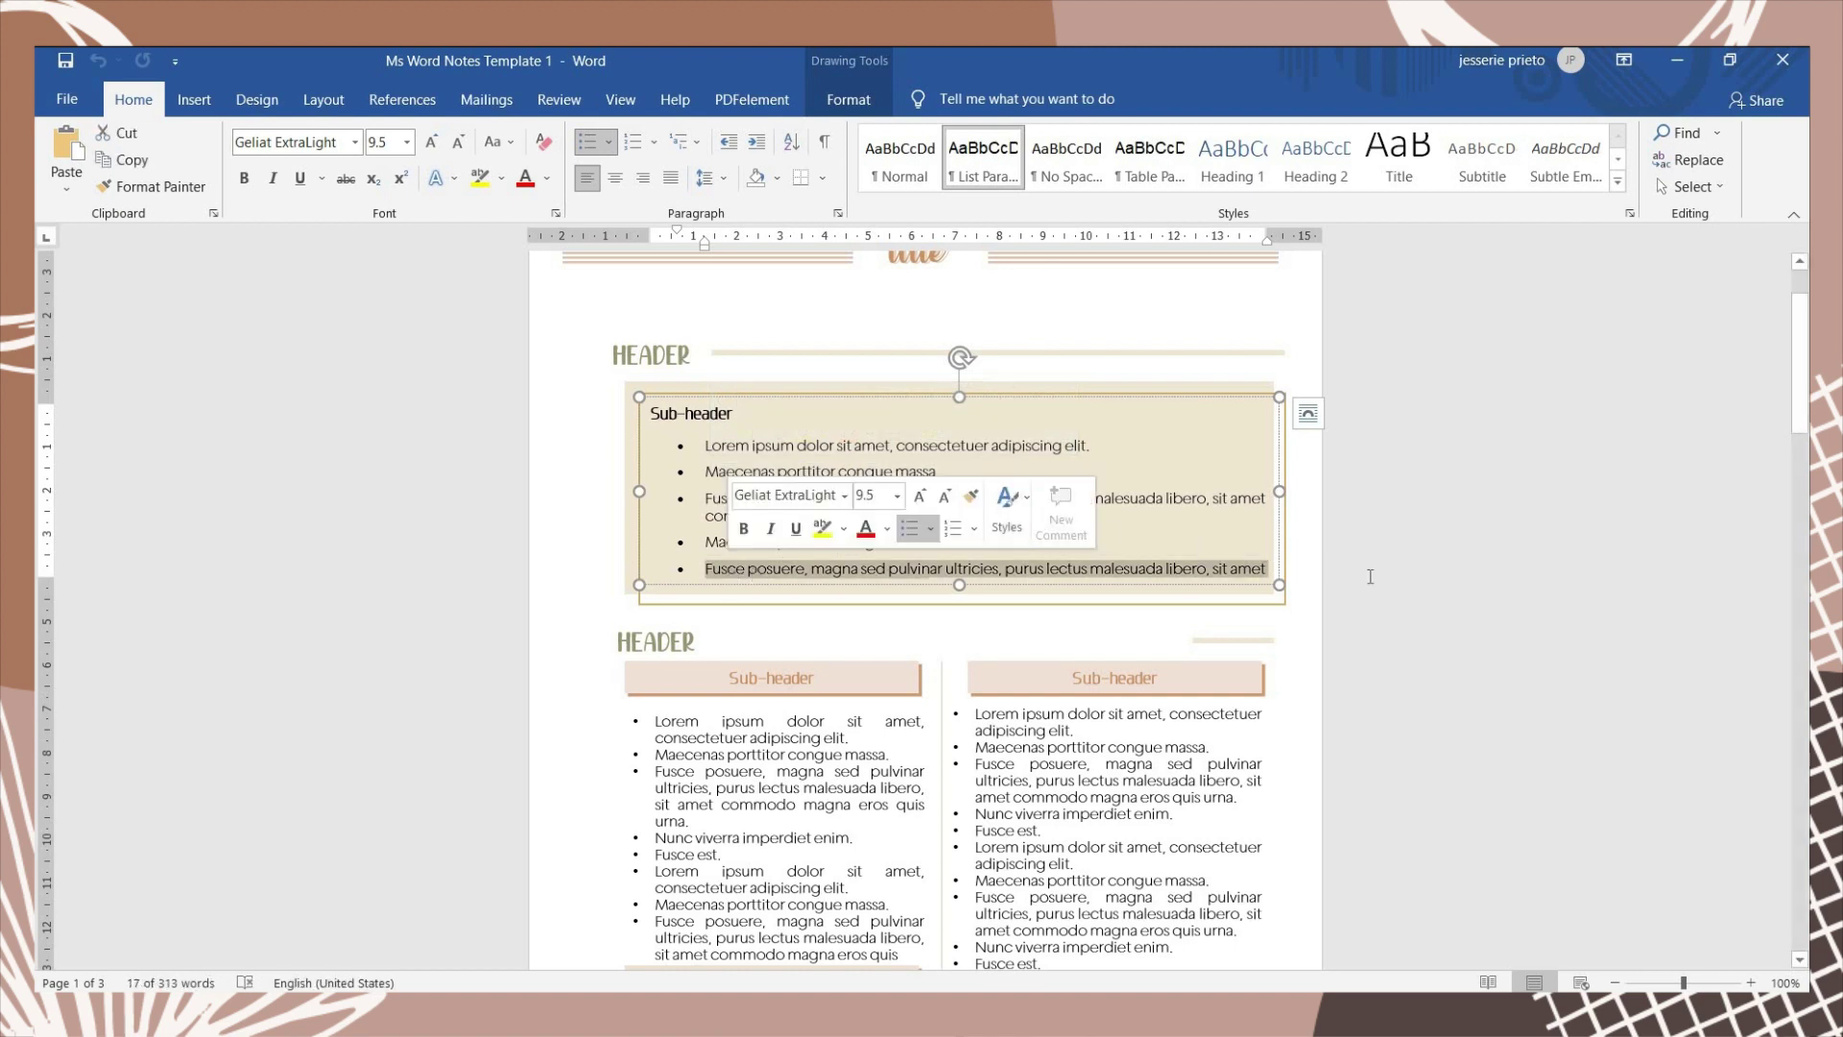
Select the left column's third bullet and try bold, then italic, on it
click(674, 779)
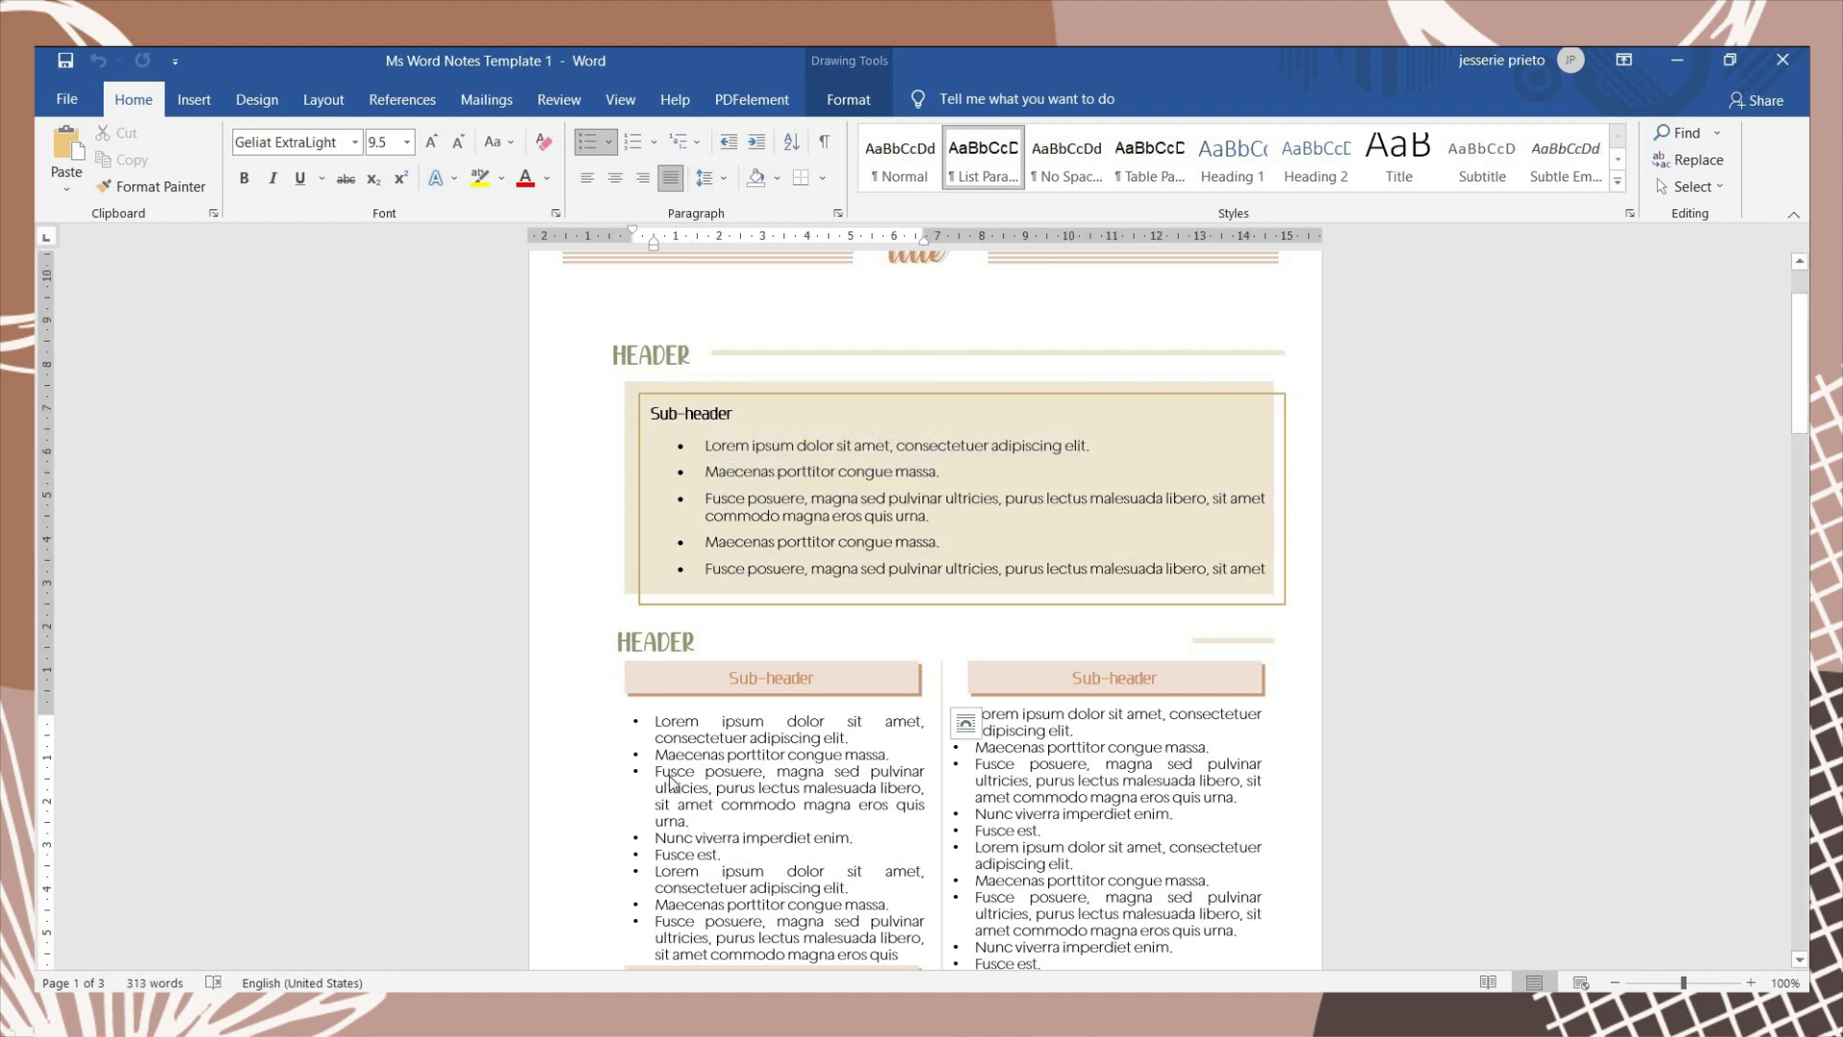
triple_click(727, 774)
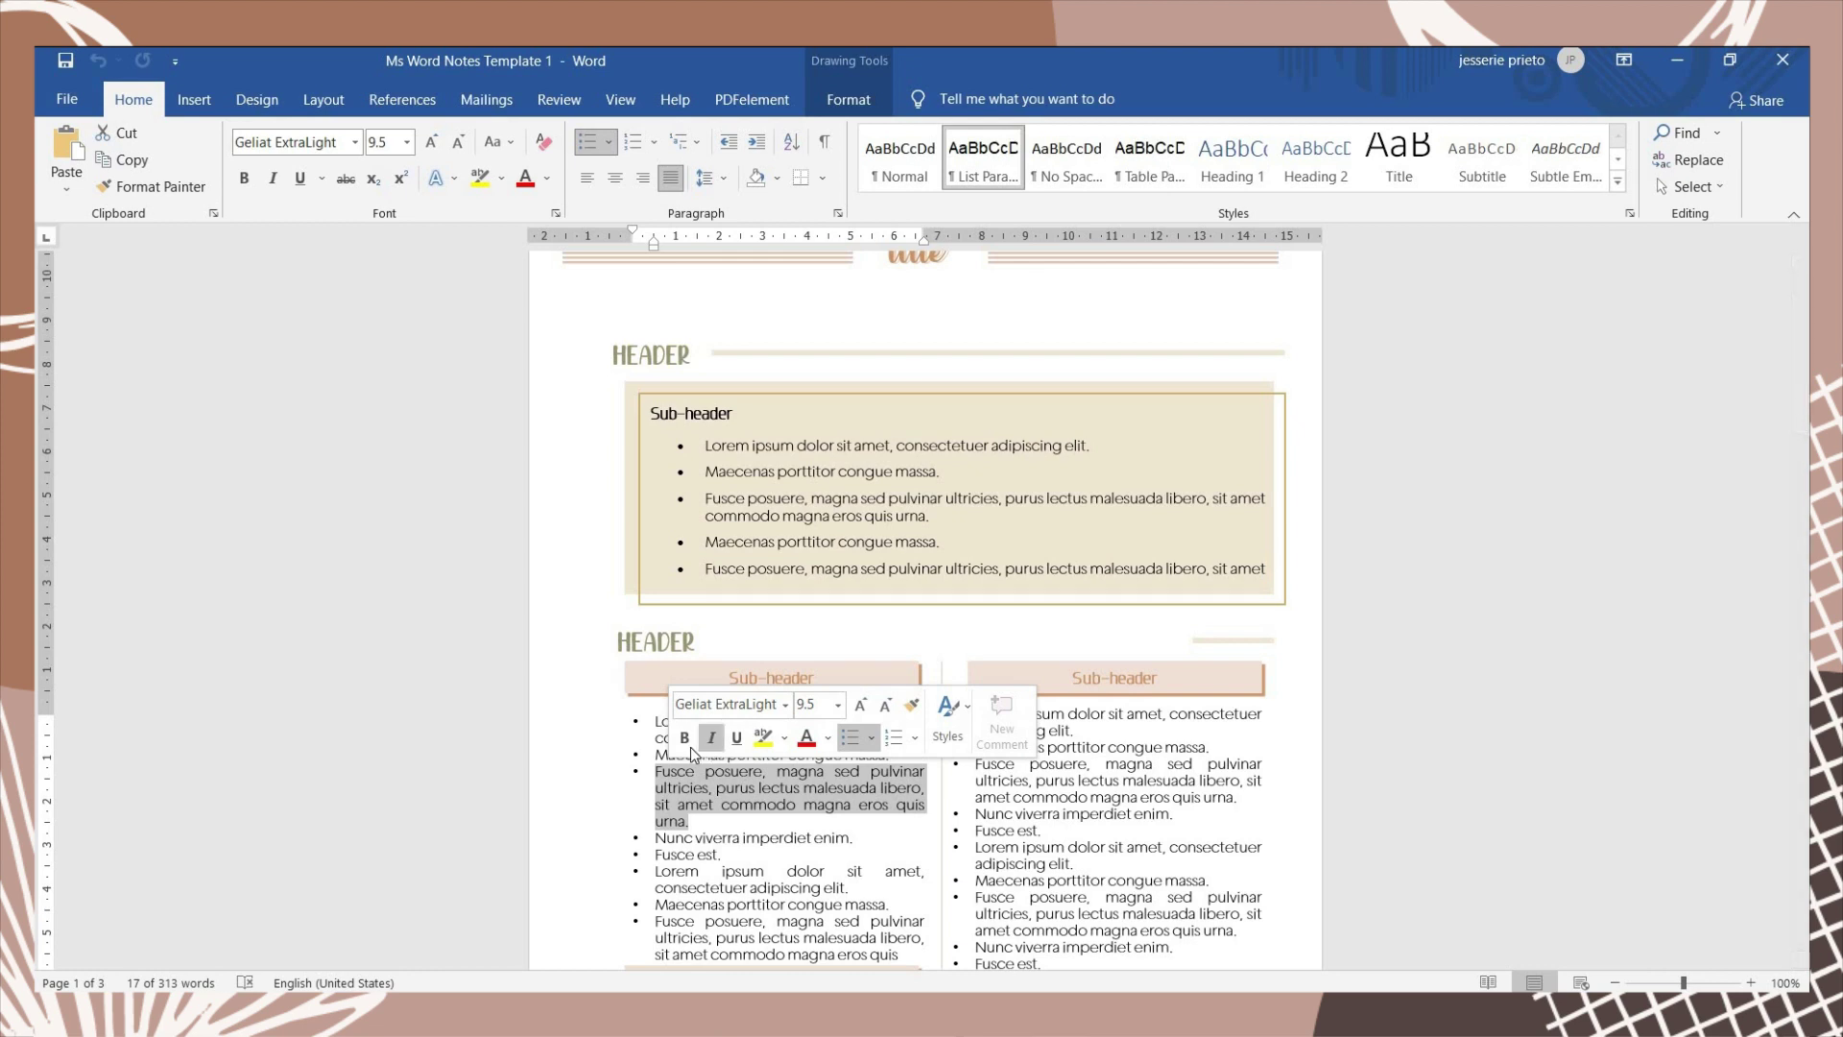
click(669, 821)
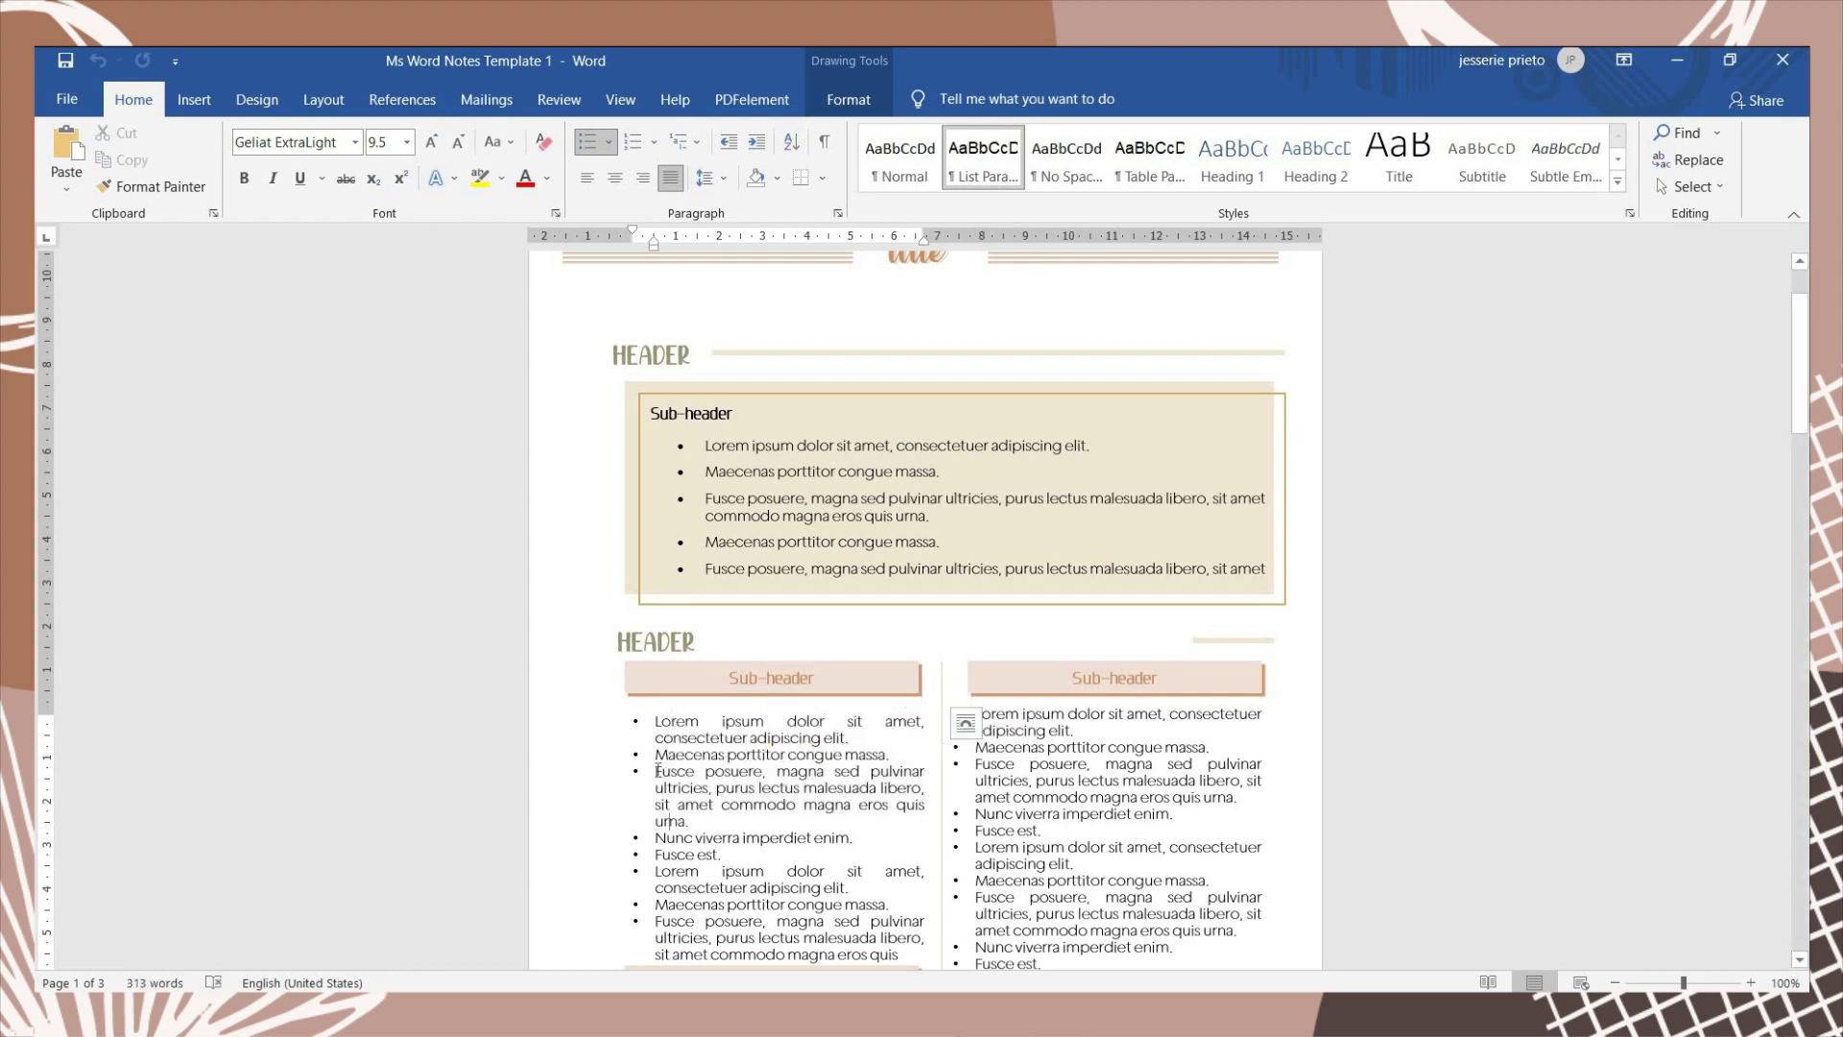
triple_click(654, 785)
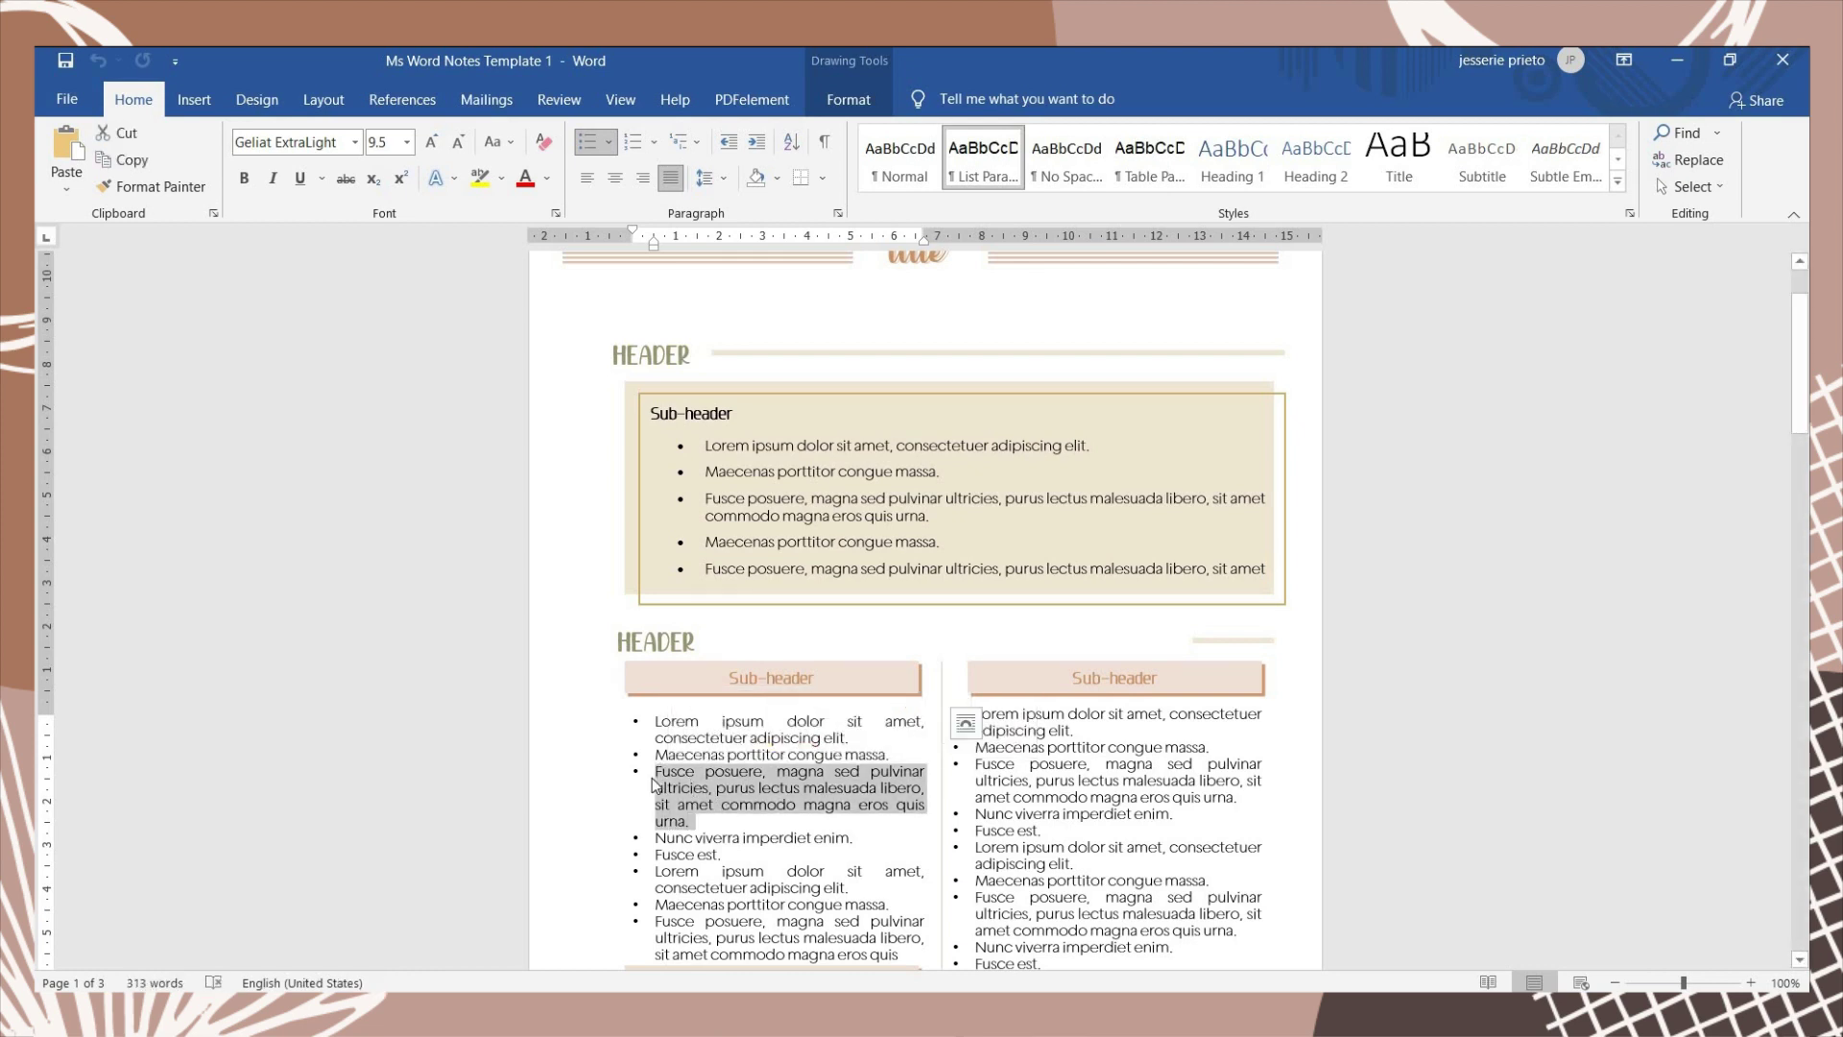
scroll(655, 785, up, 2)
key(ctrl+b)
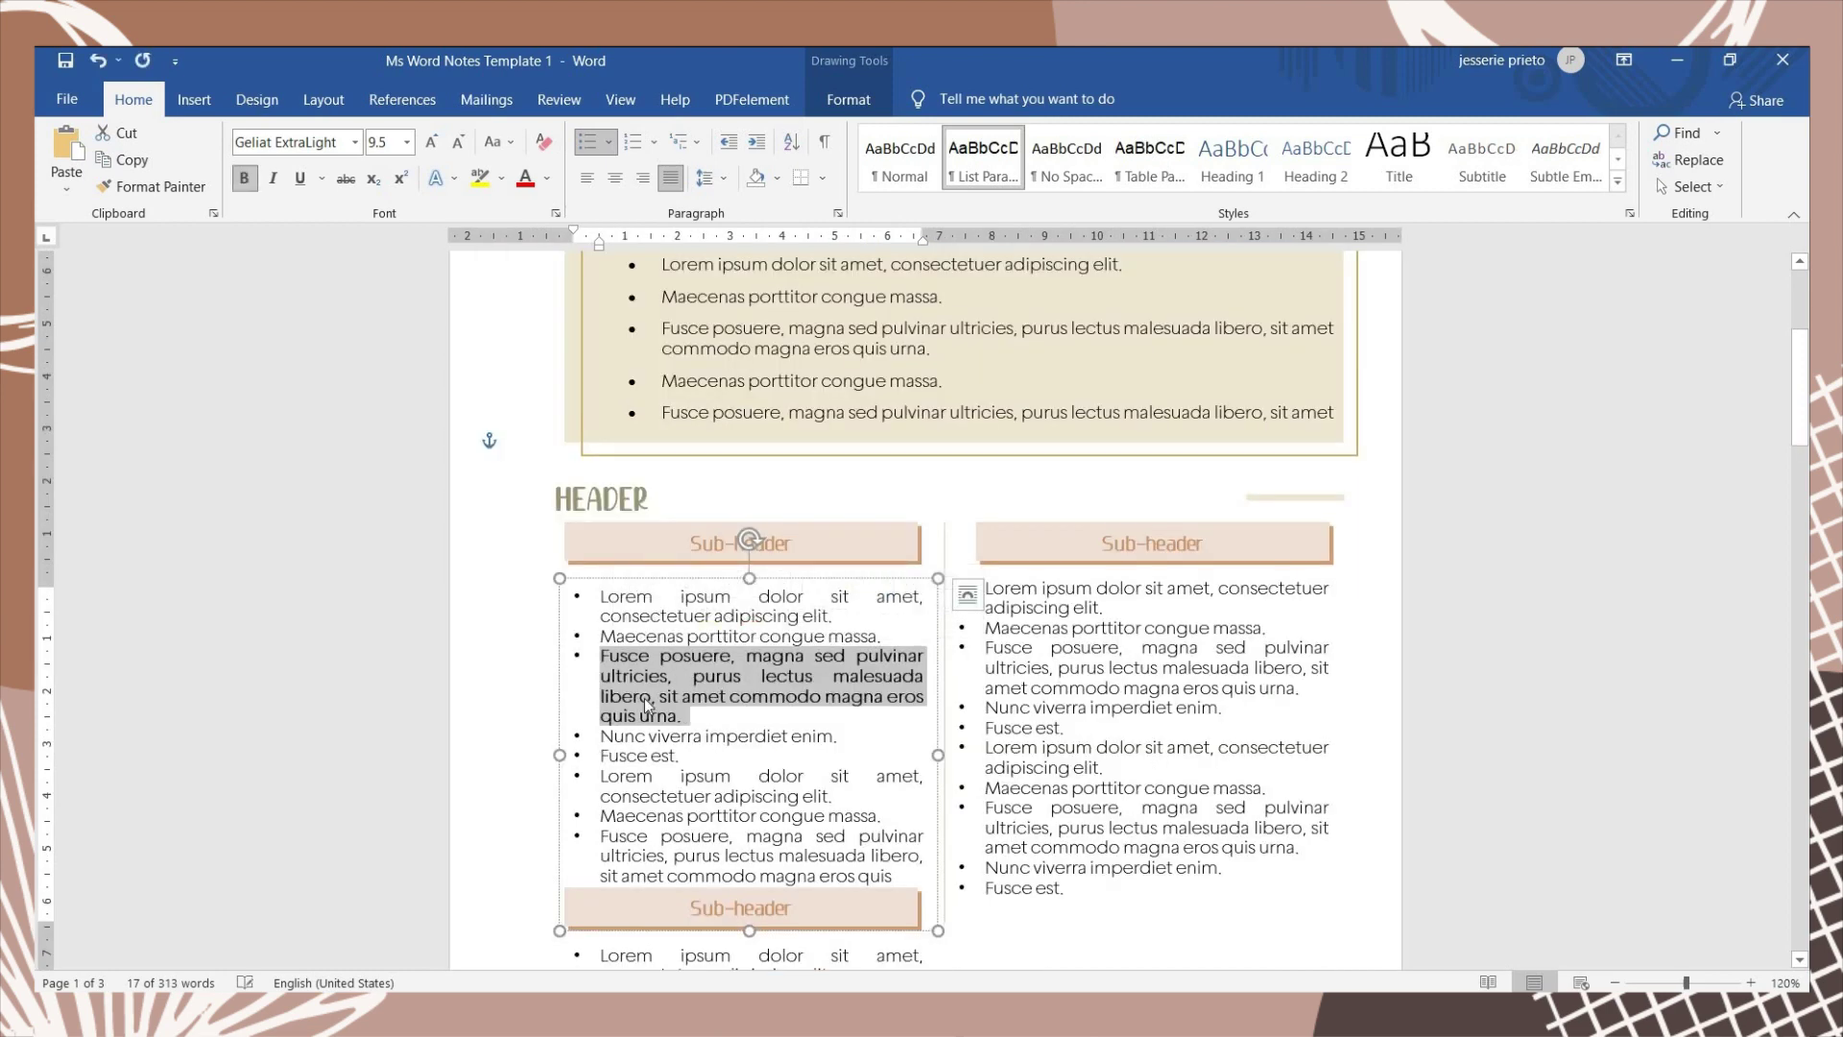
key(ctrl+b)
key(ctrl+i)
key(ctrl+i)
Select the entire third bullet paragraph in the right-hand column
drag(985, 648, 1321, 690)
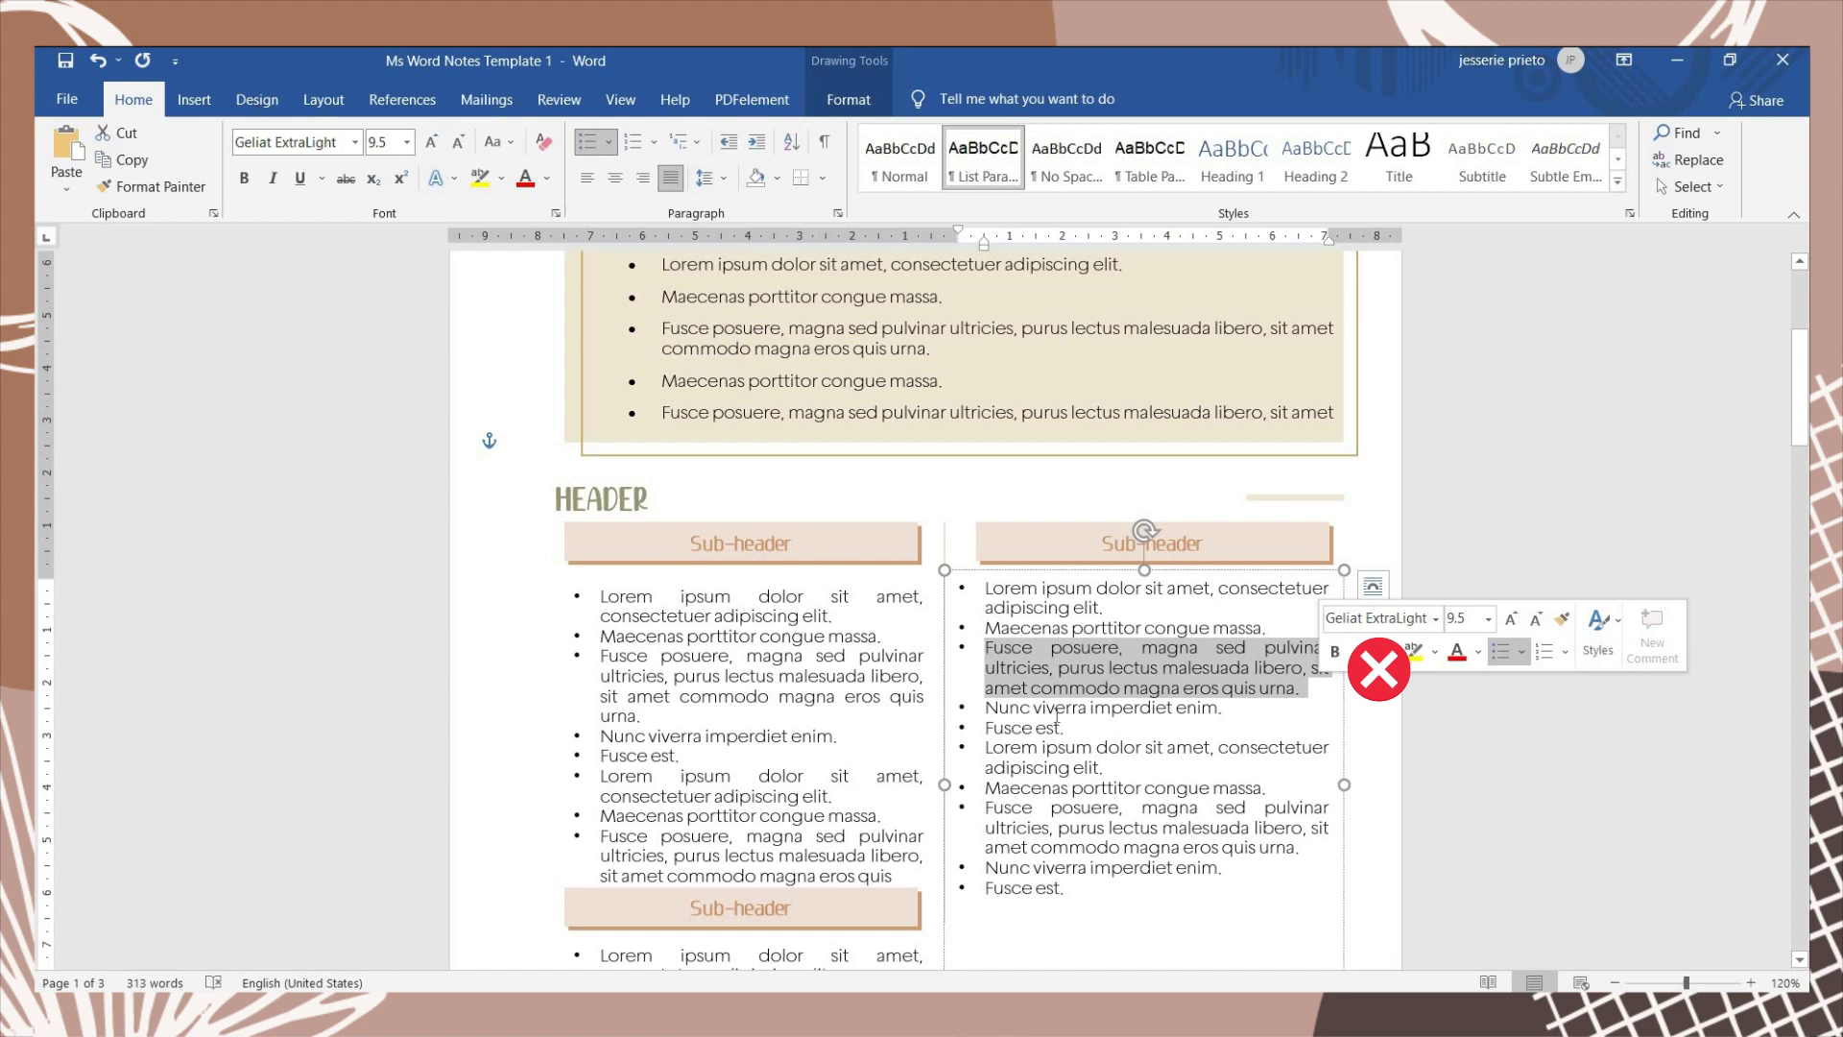
click(1055, 708)
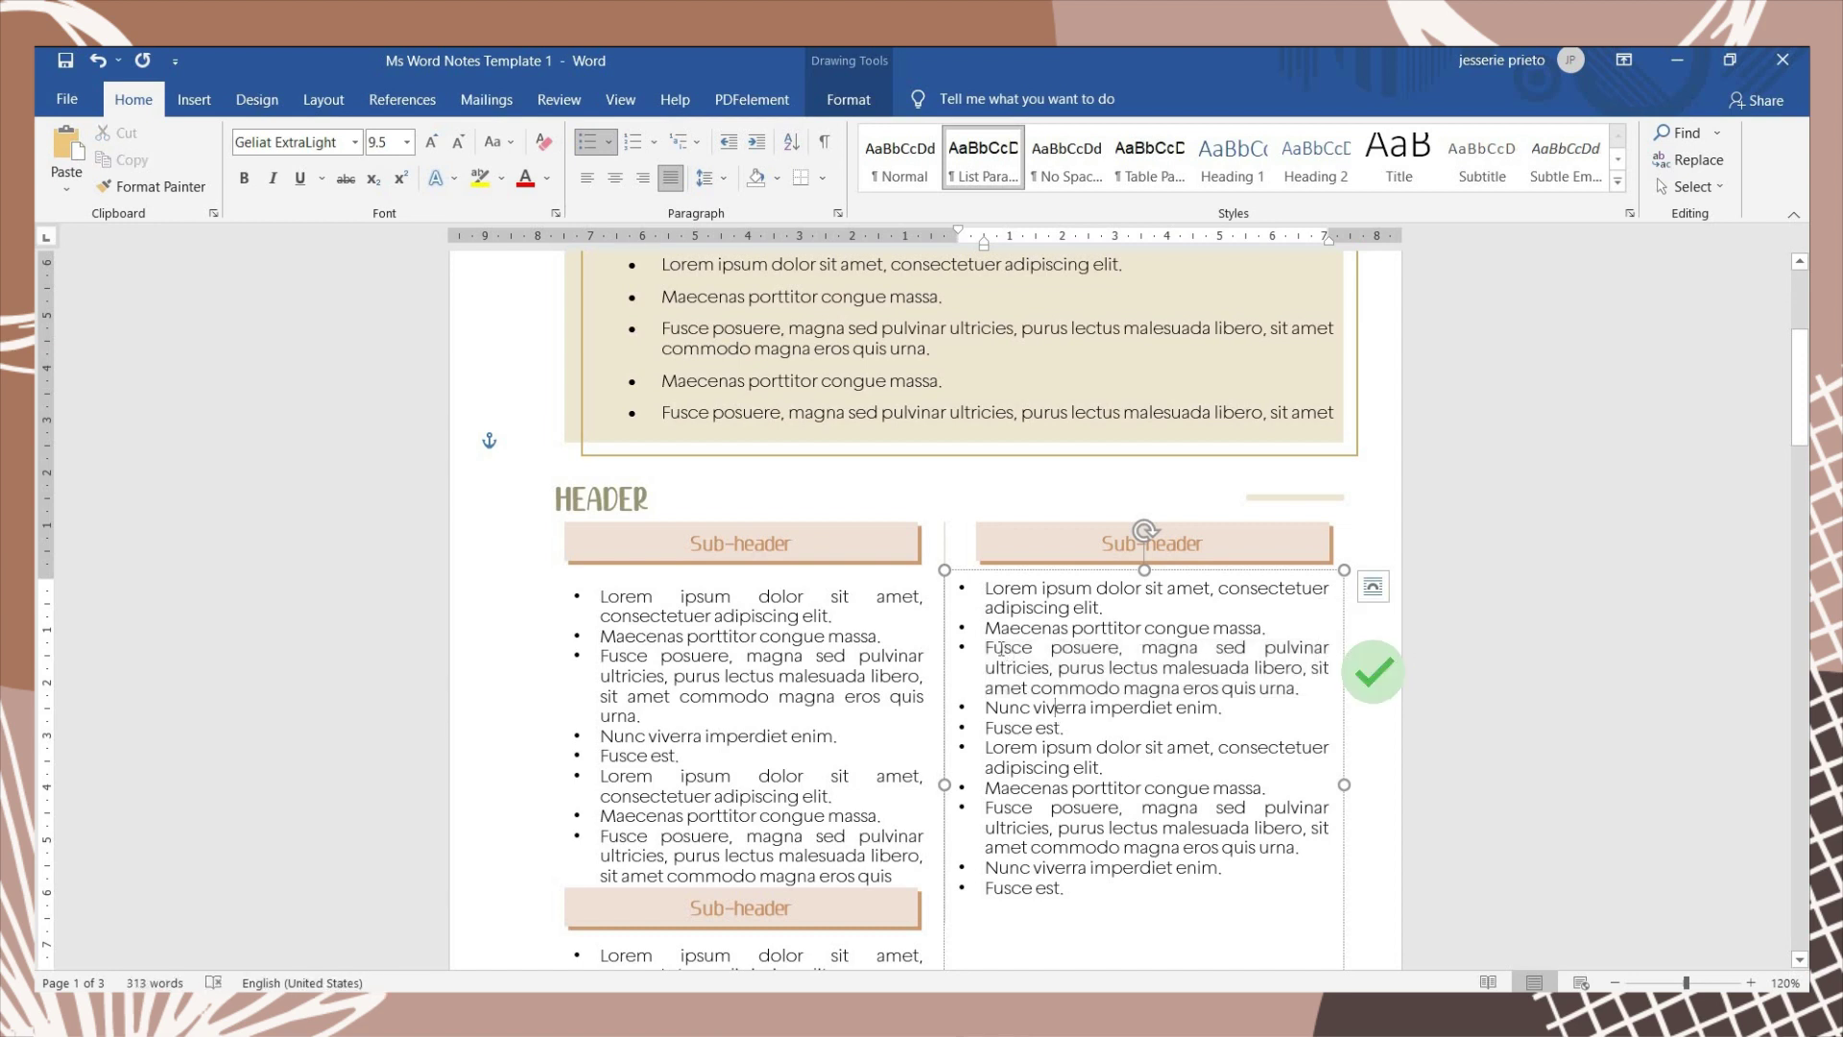
triple_click(1001, 656)
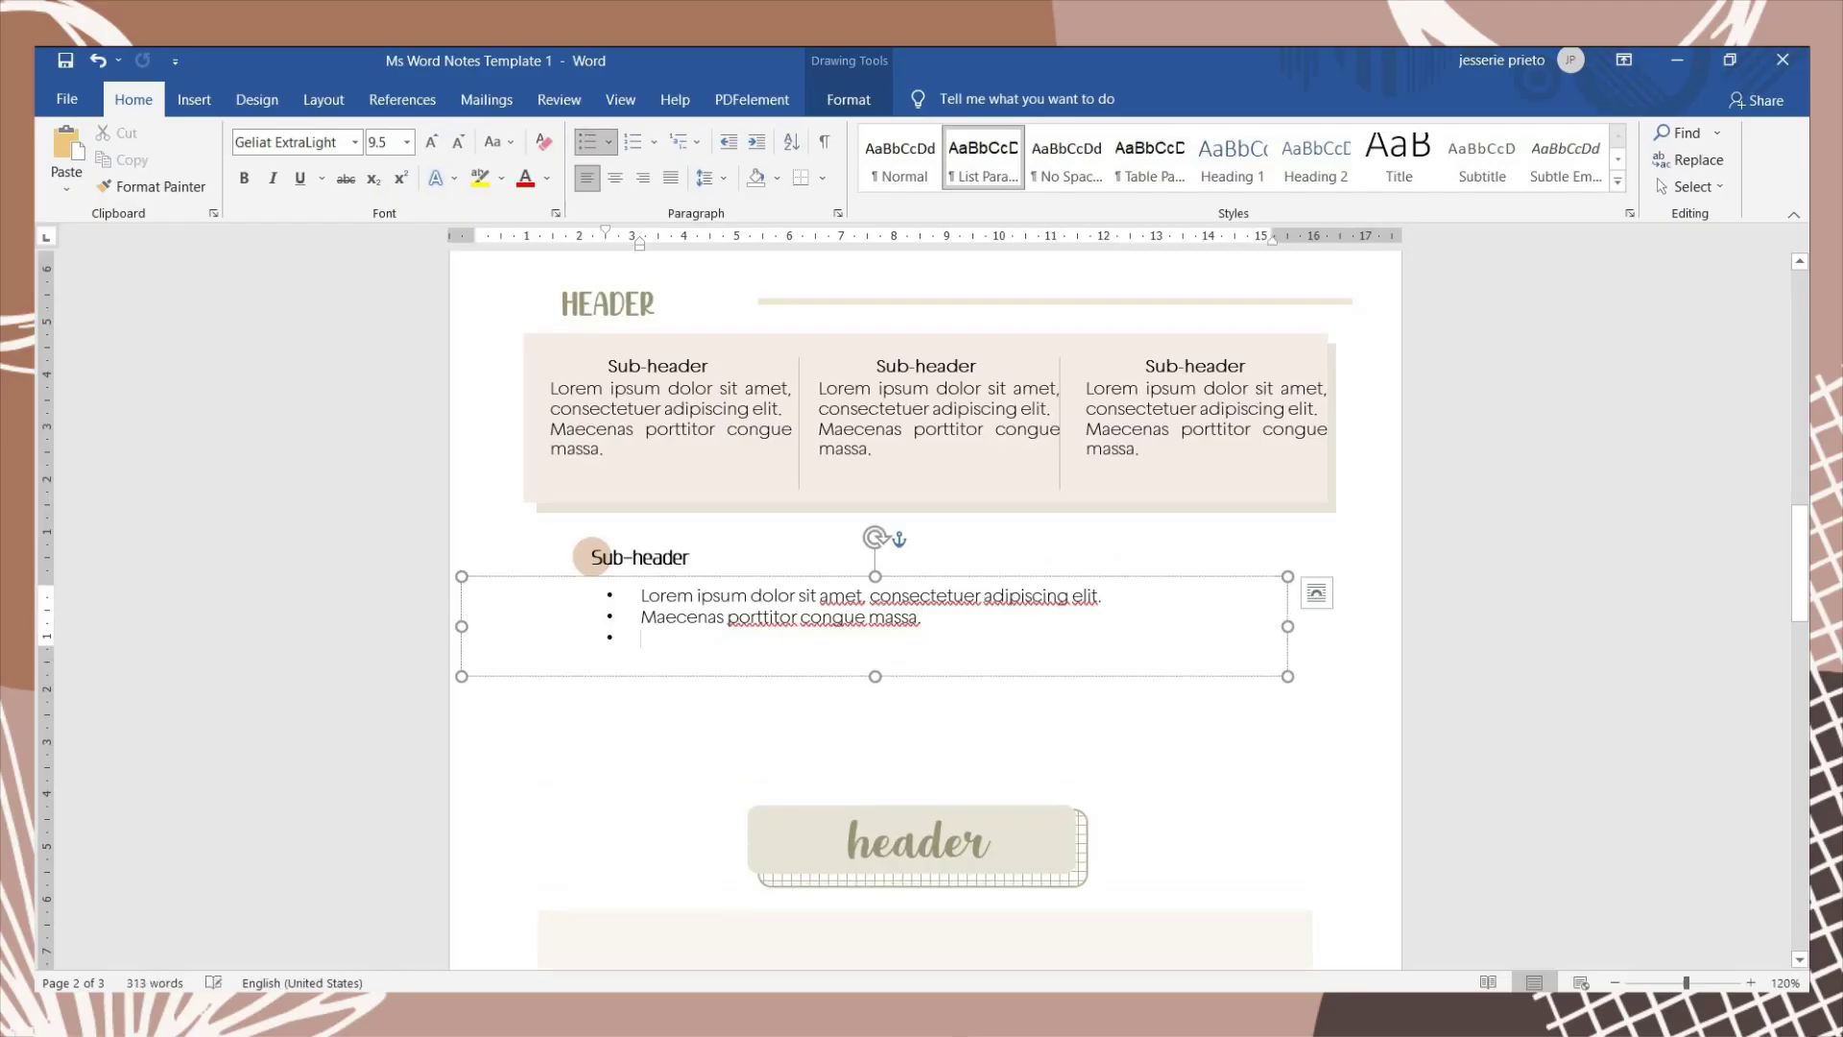
Add the bullet 'Supercalifragilisticexpialidocious' and switch it to lowercase with Change Case
text(Supercalifragilist)
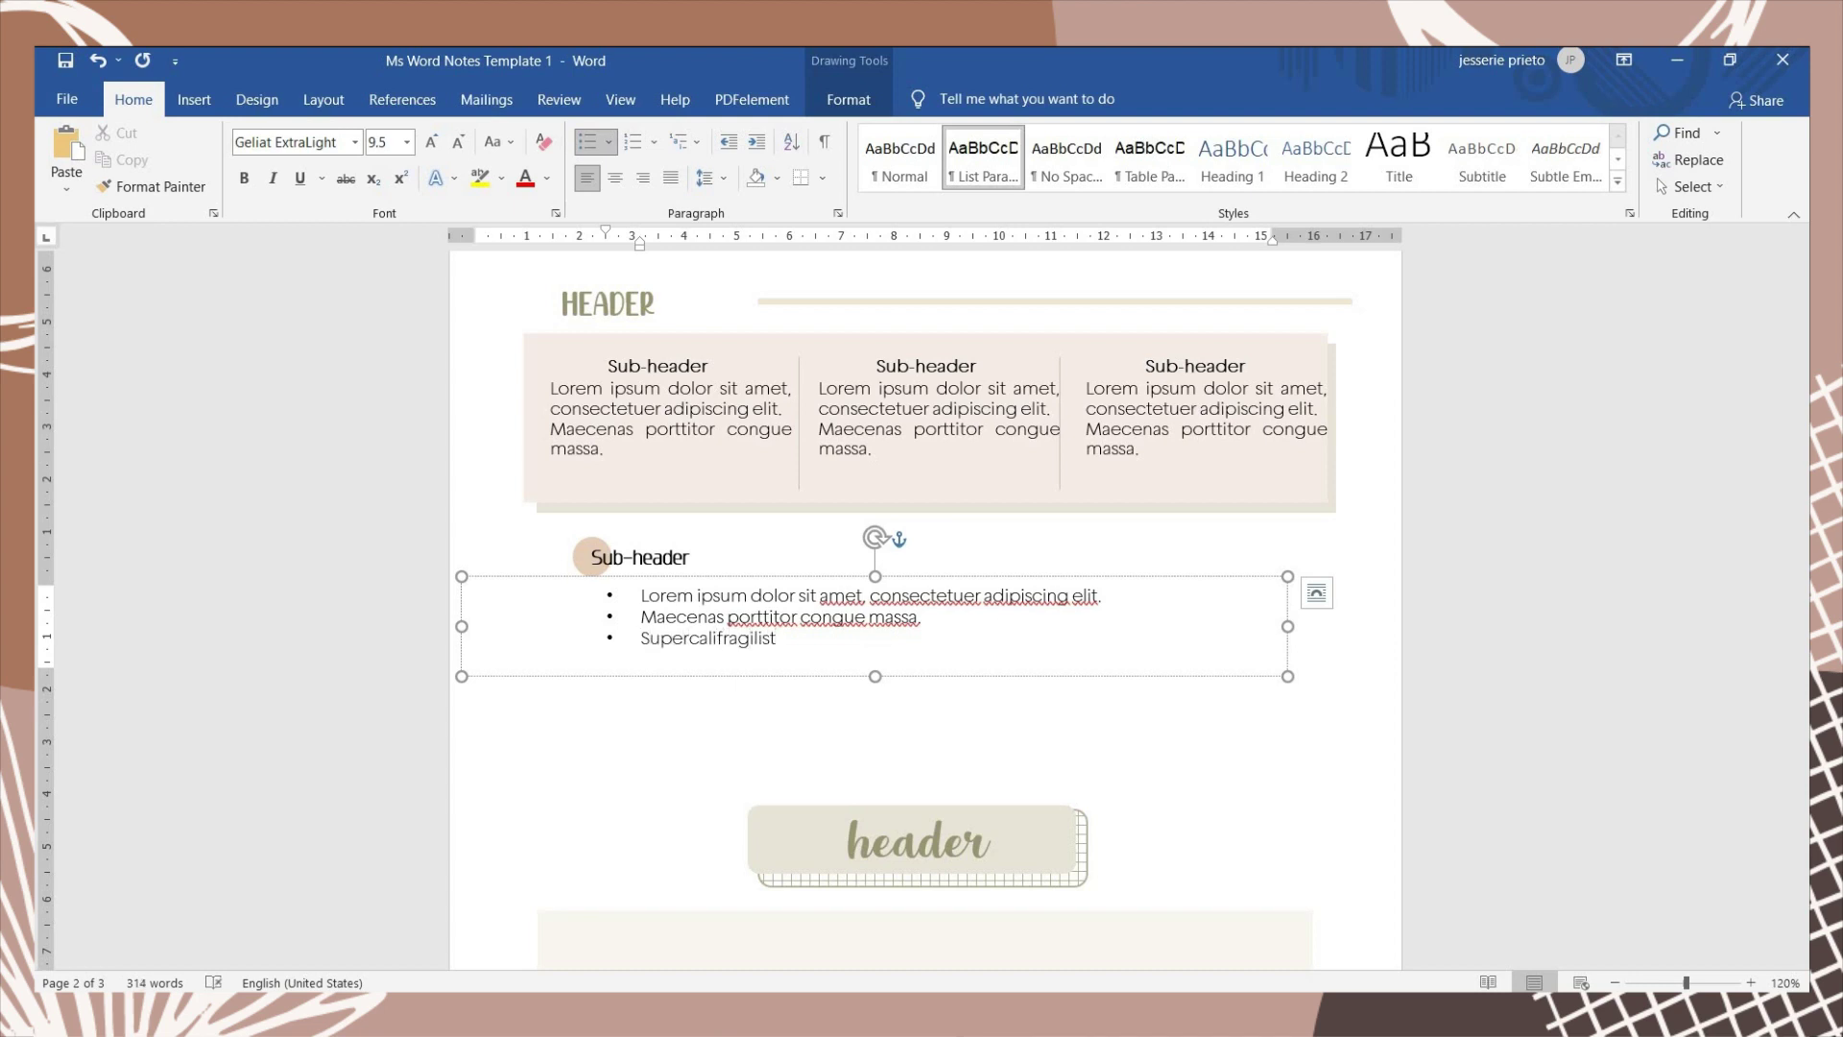
text(icexpialidocious)
double_click(811, 639)
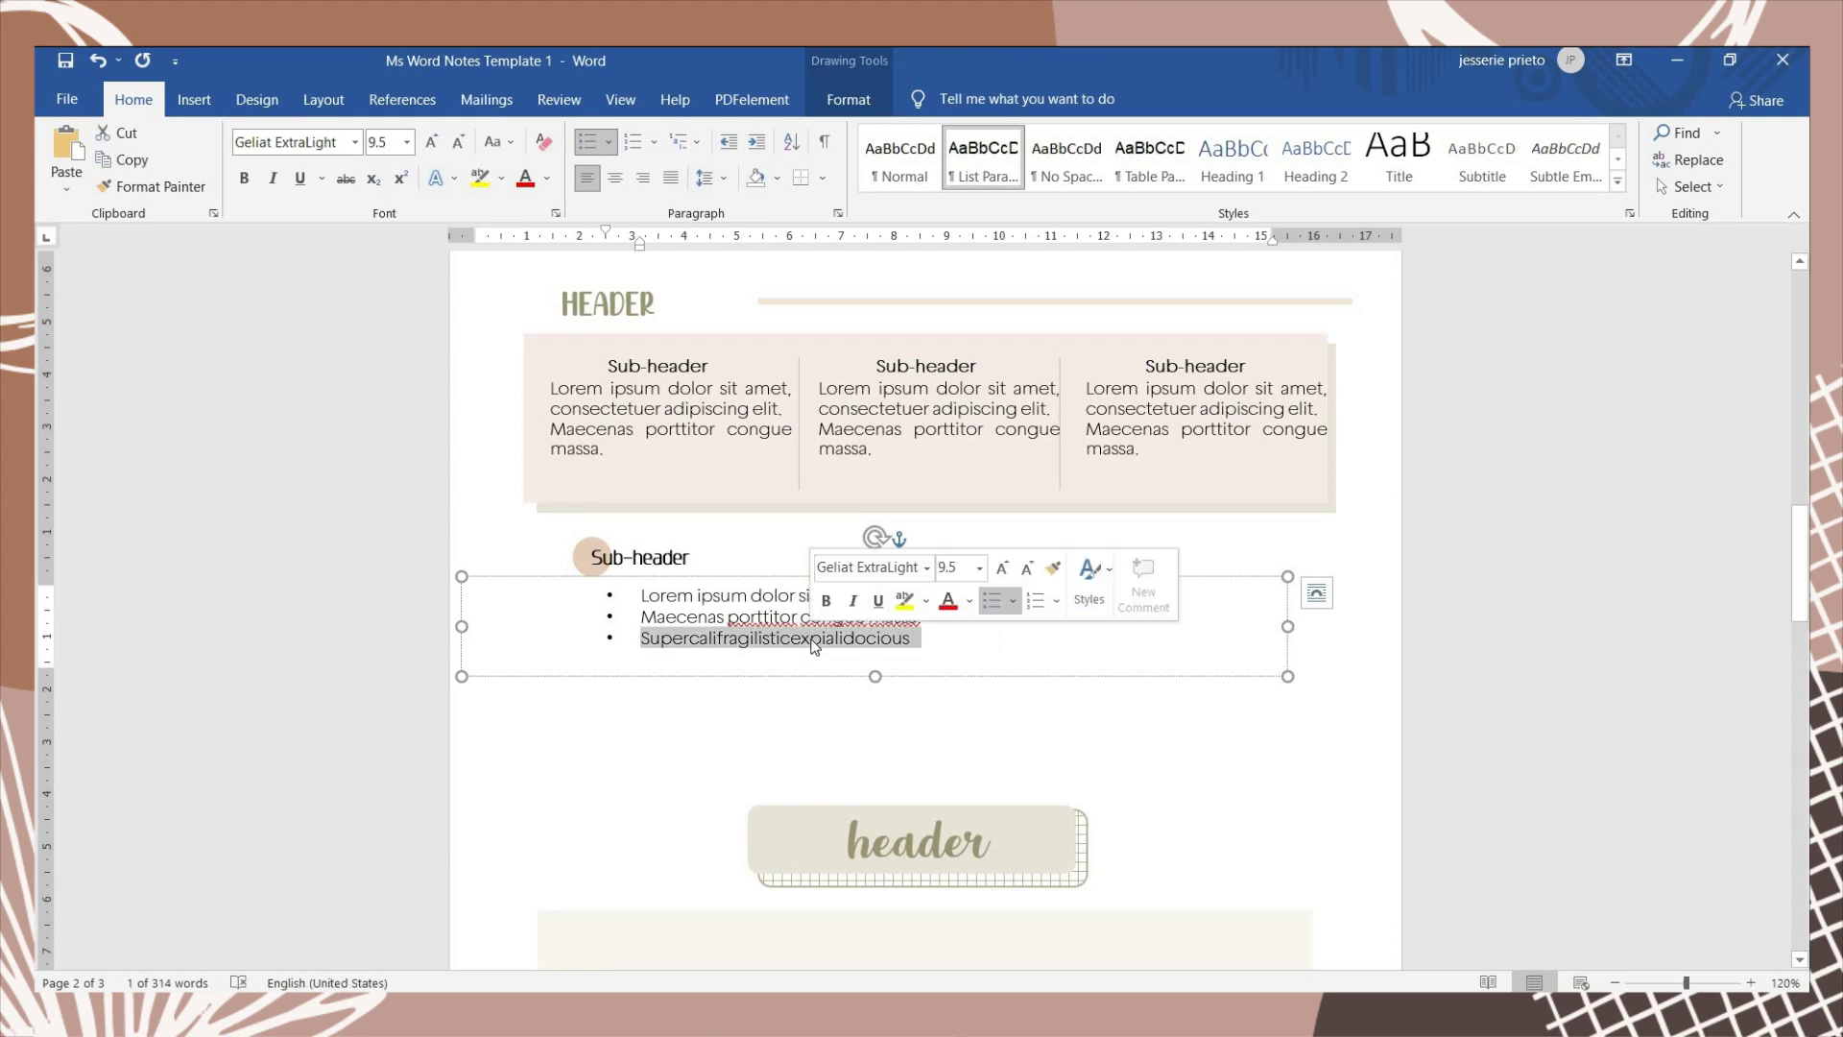
click(503, 147)
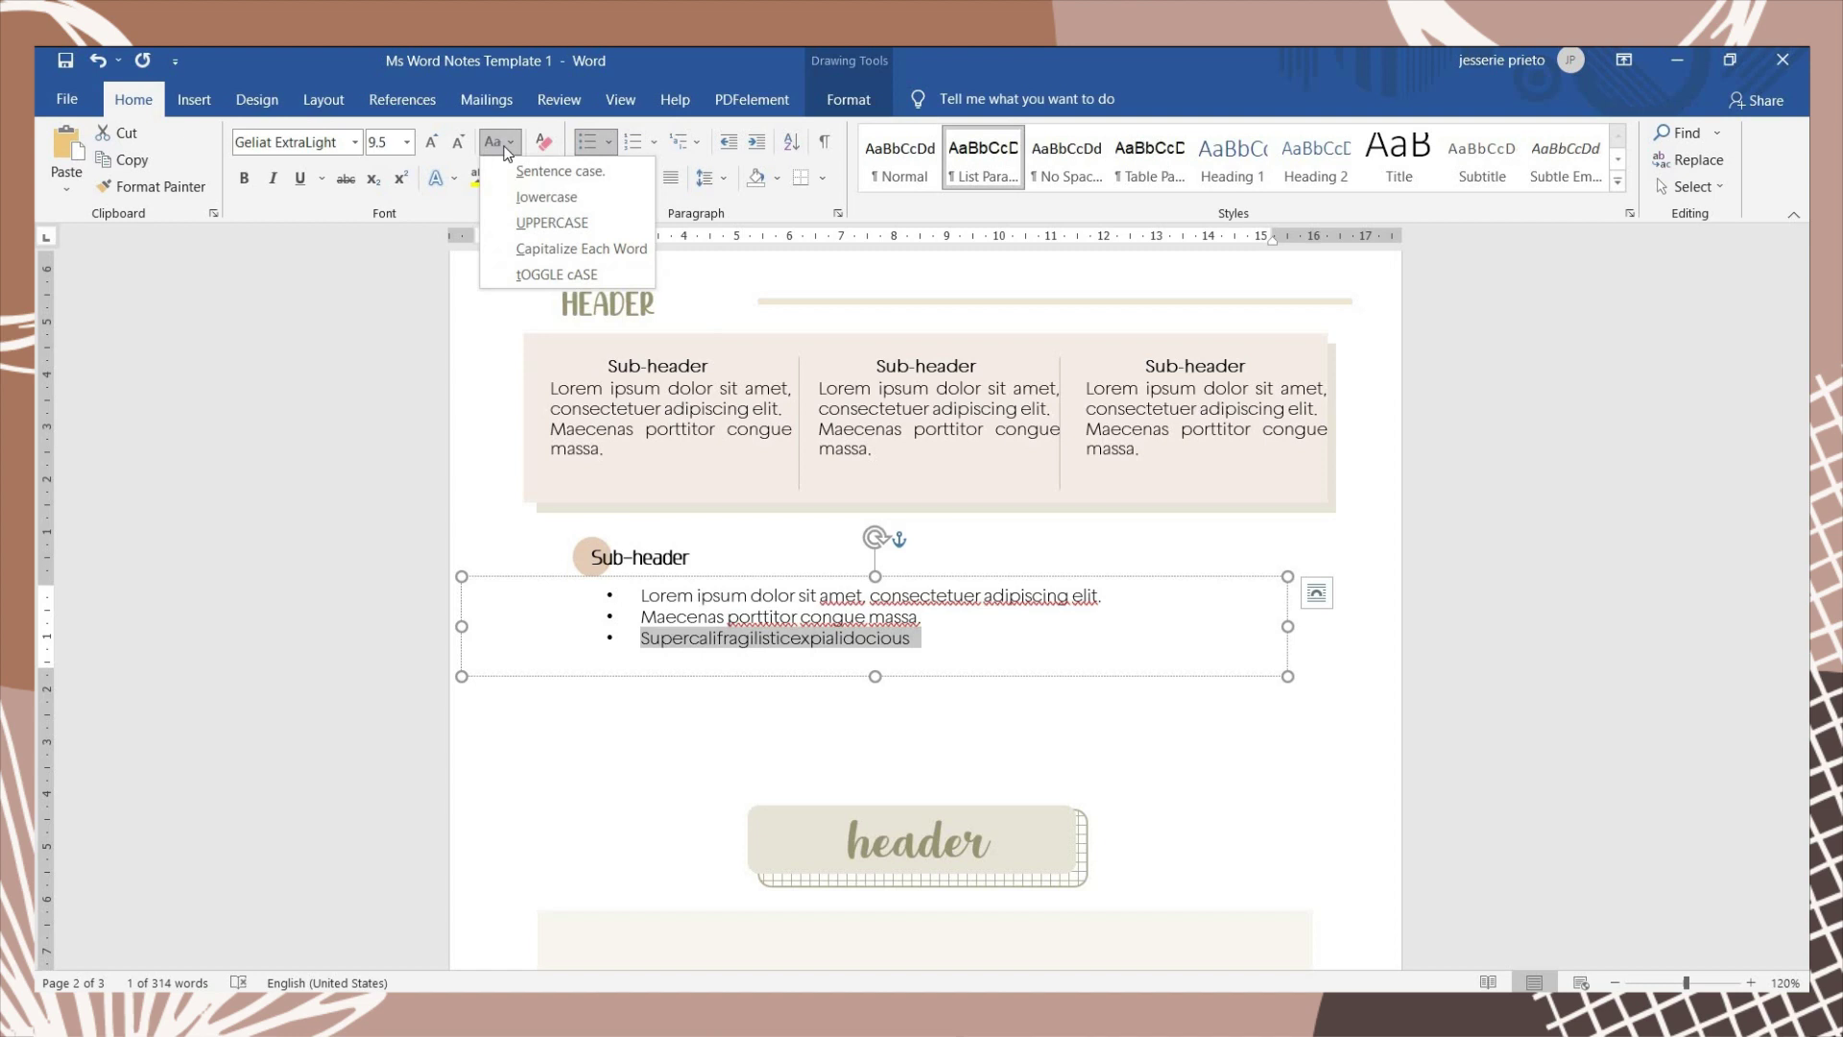
click(543, 198)
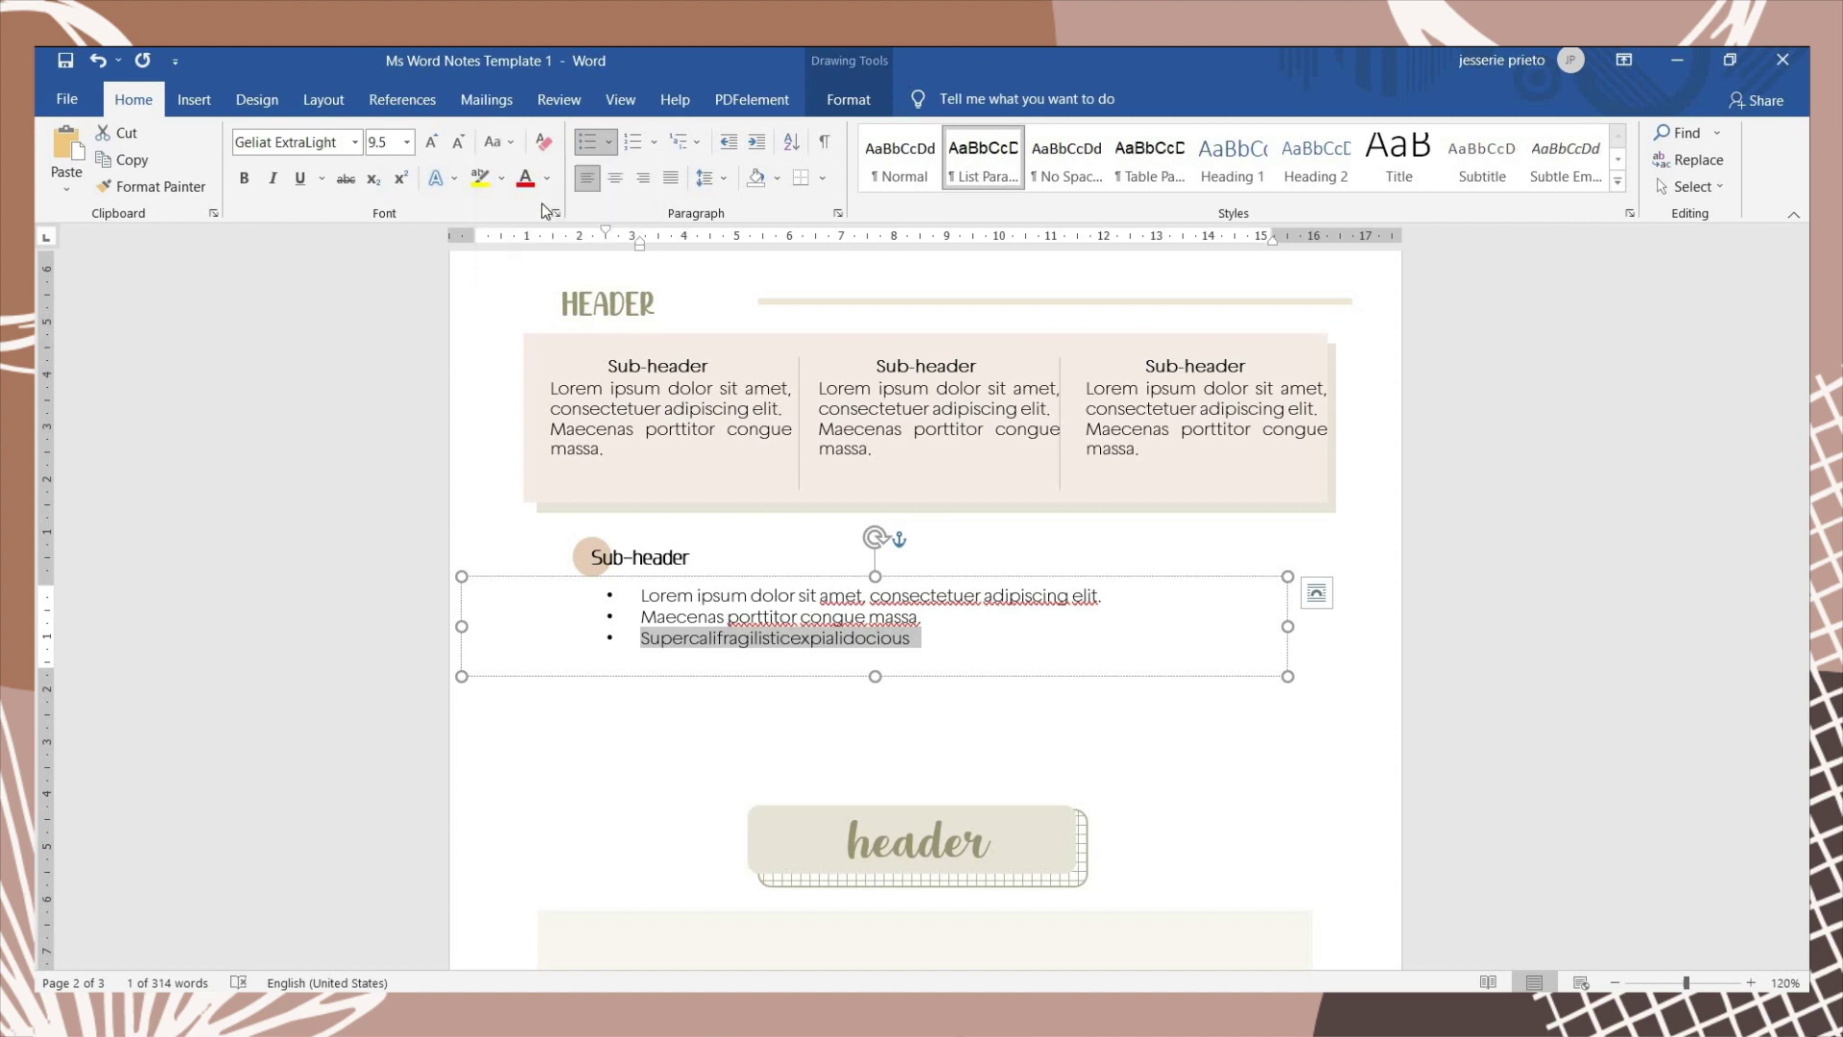
click(552, 222)
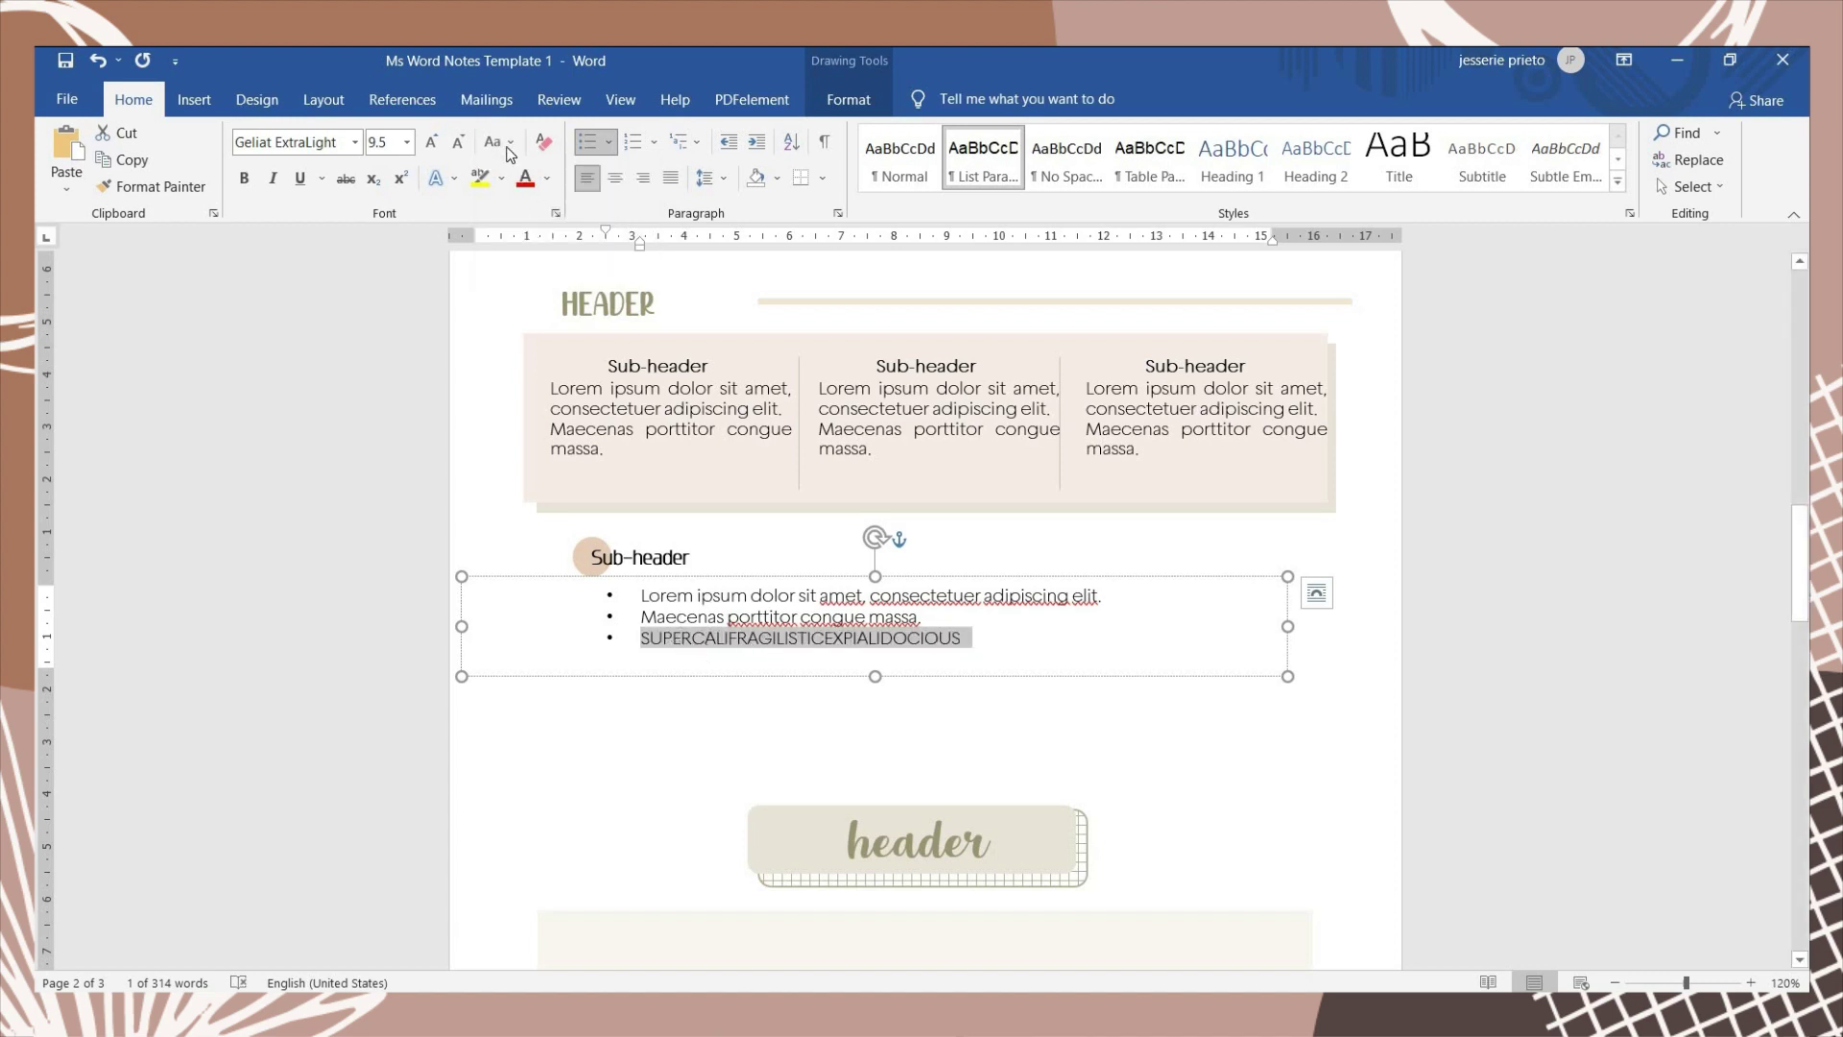
key(shift+F3)
click(993, 628)
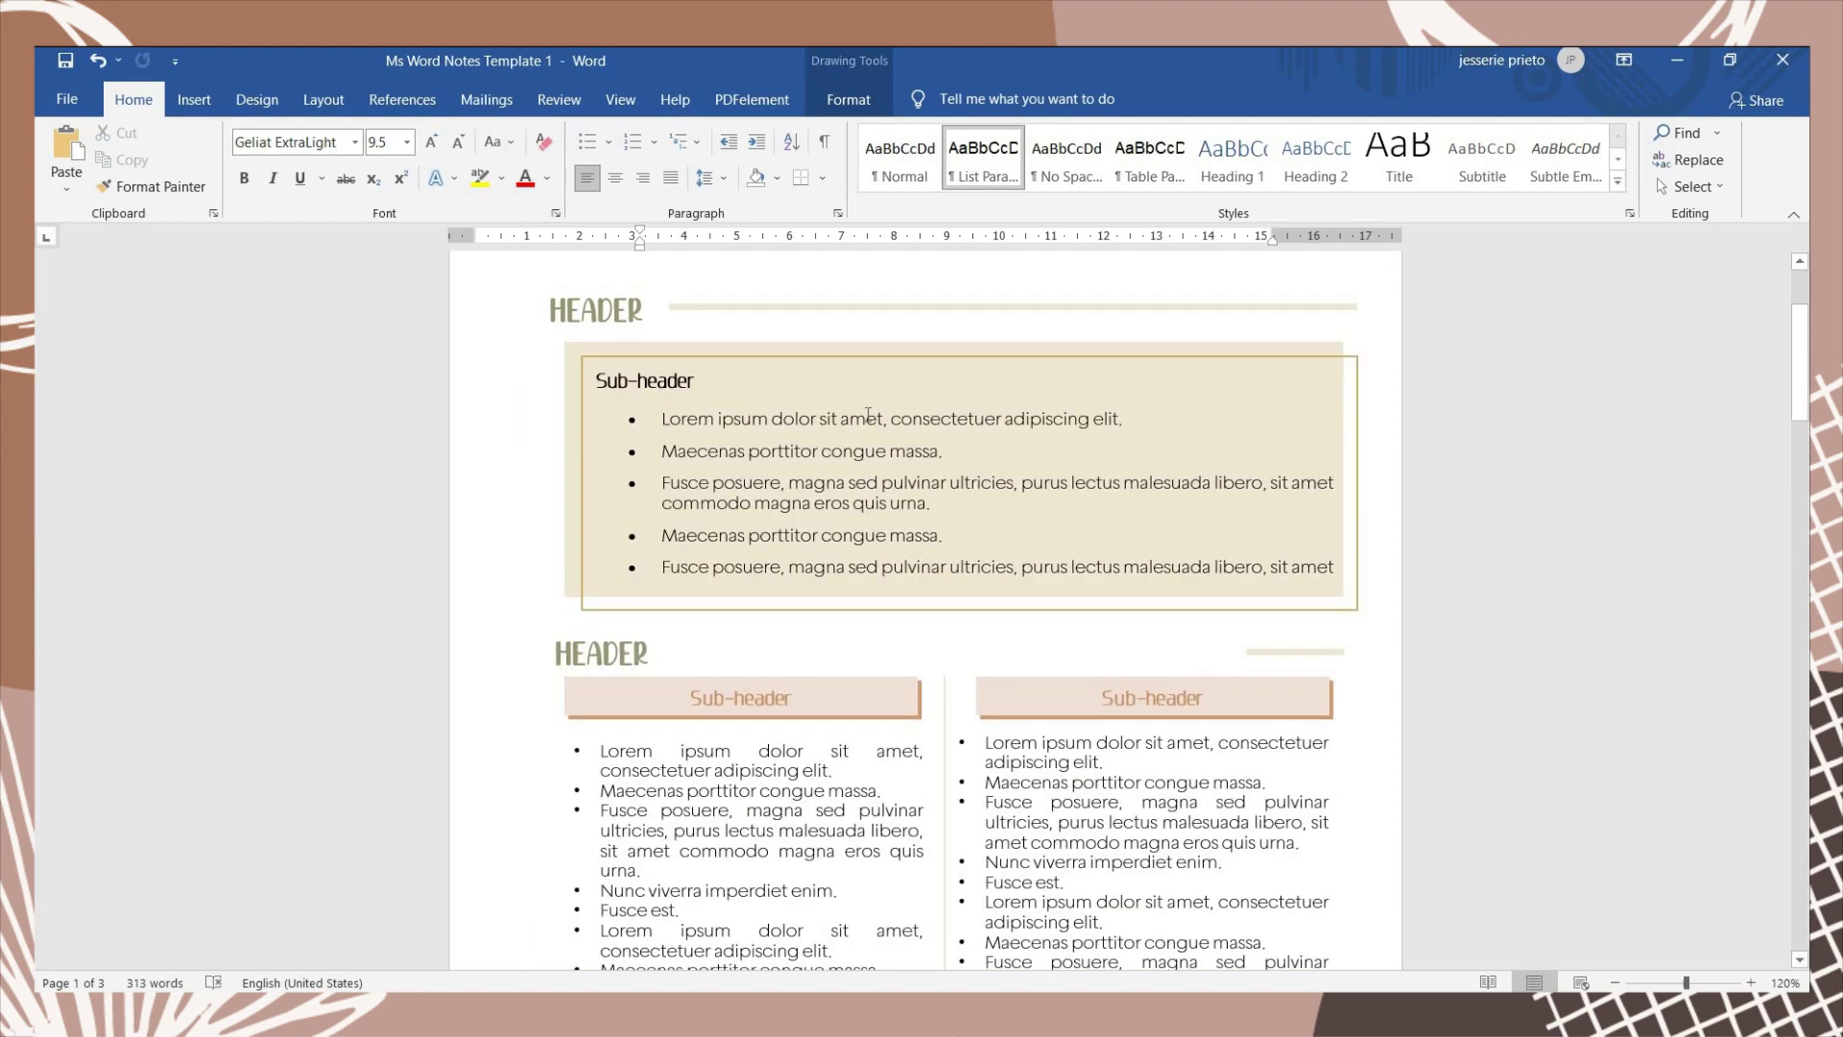
Make the top Sub-header bullets UPPERCASE, then undo it
drag(661, 418, 1334, 568)
click(494, 142)
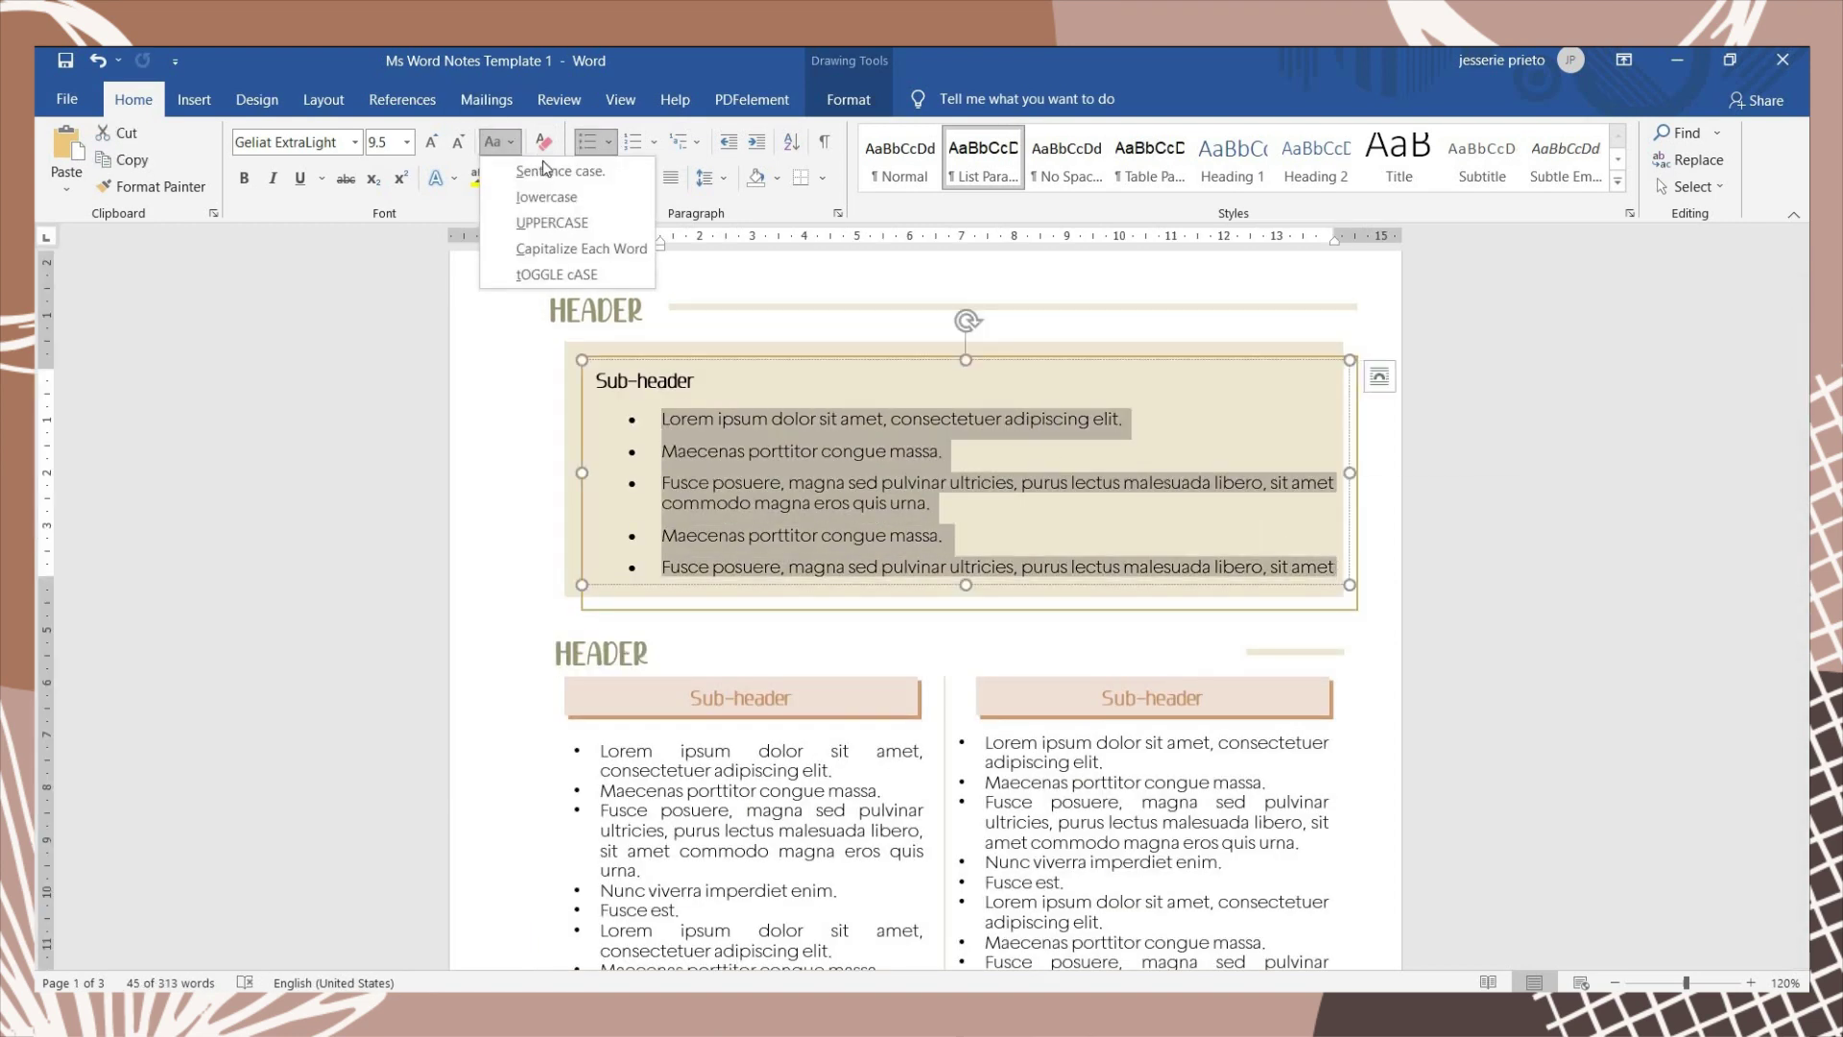
click(567, 223)
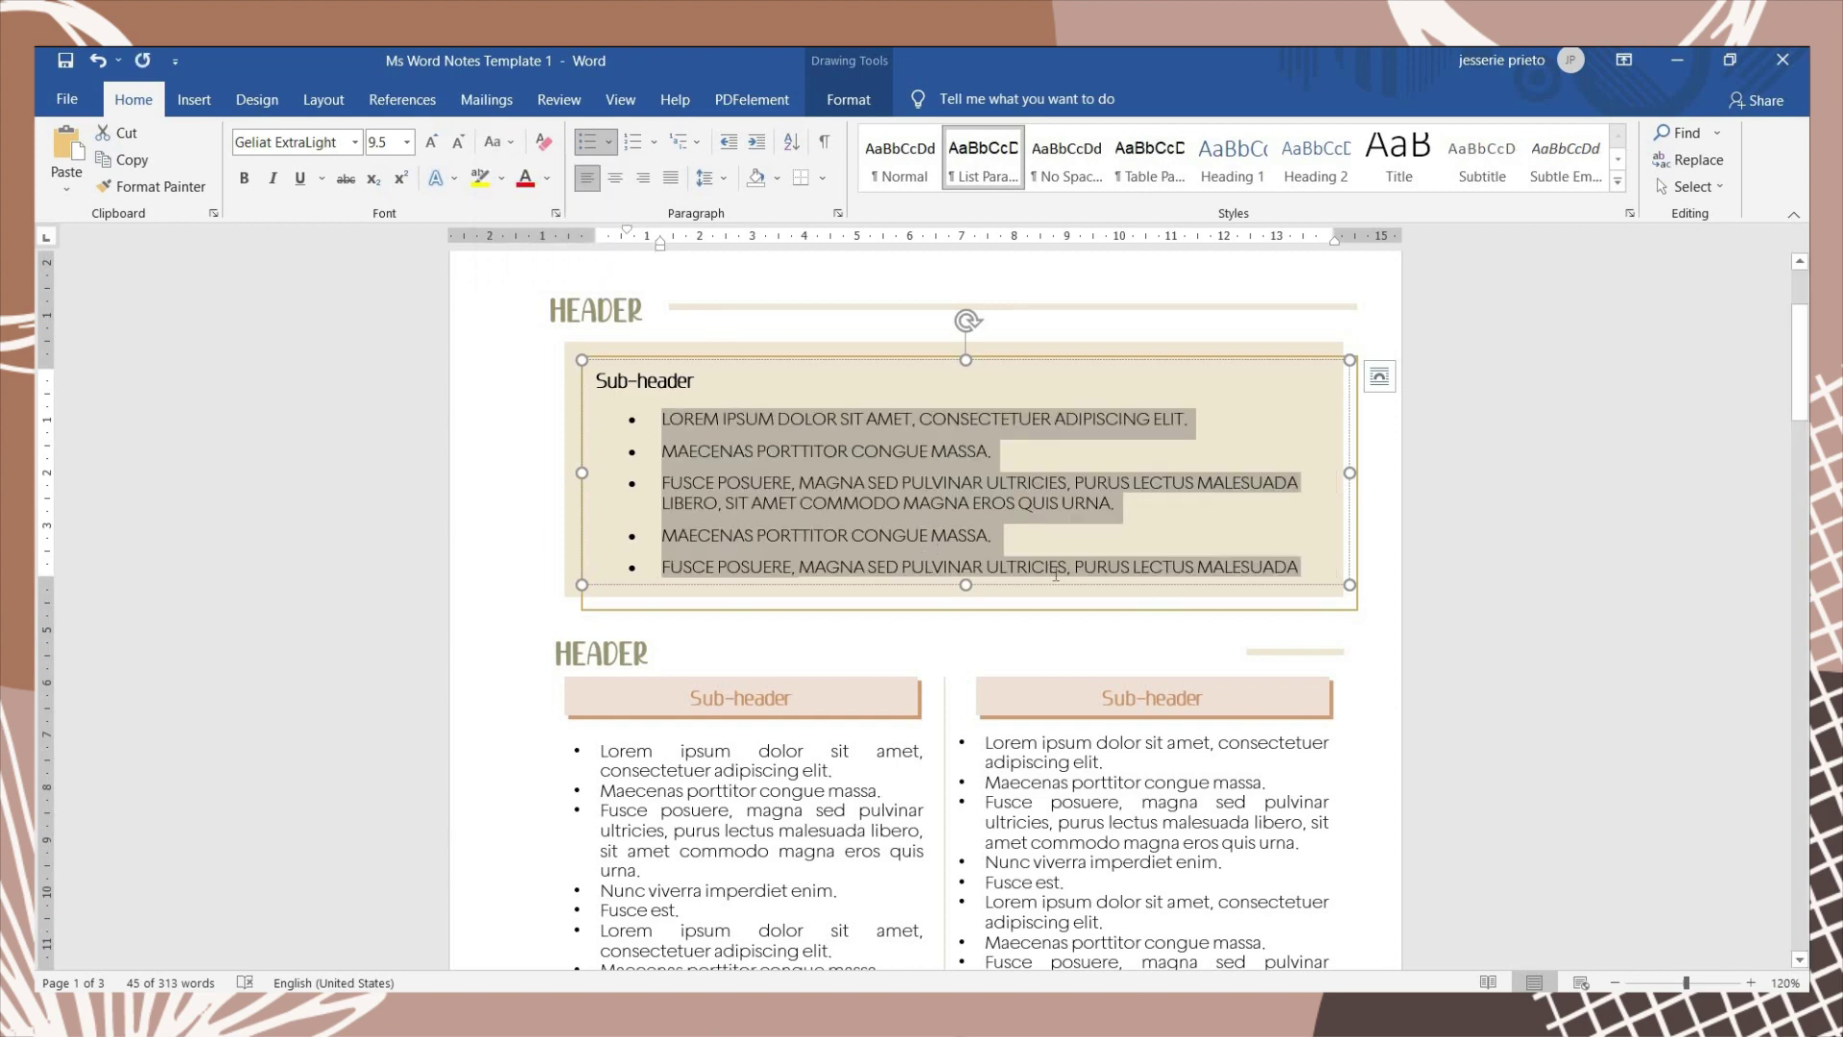
click(683, 388)
key(ctrl+z)
Apply Capitalize Each Word, then tOGGLE cASE, then Sentence case to the bullets
key(alt+h)
key(7)
key(Down)
key(Down)
key(Down)
key(Down)
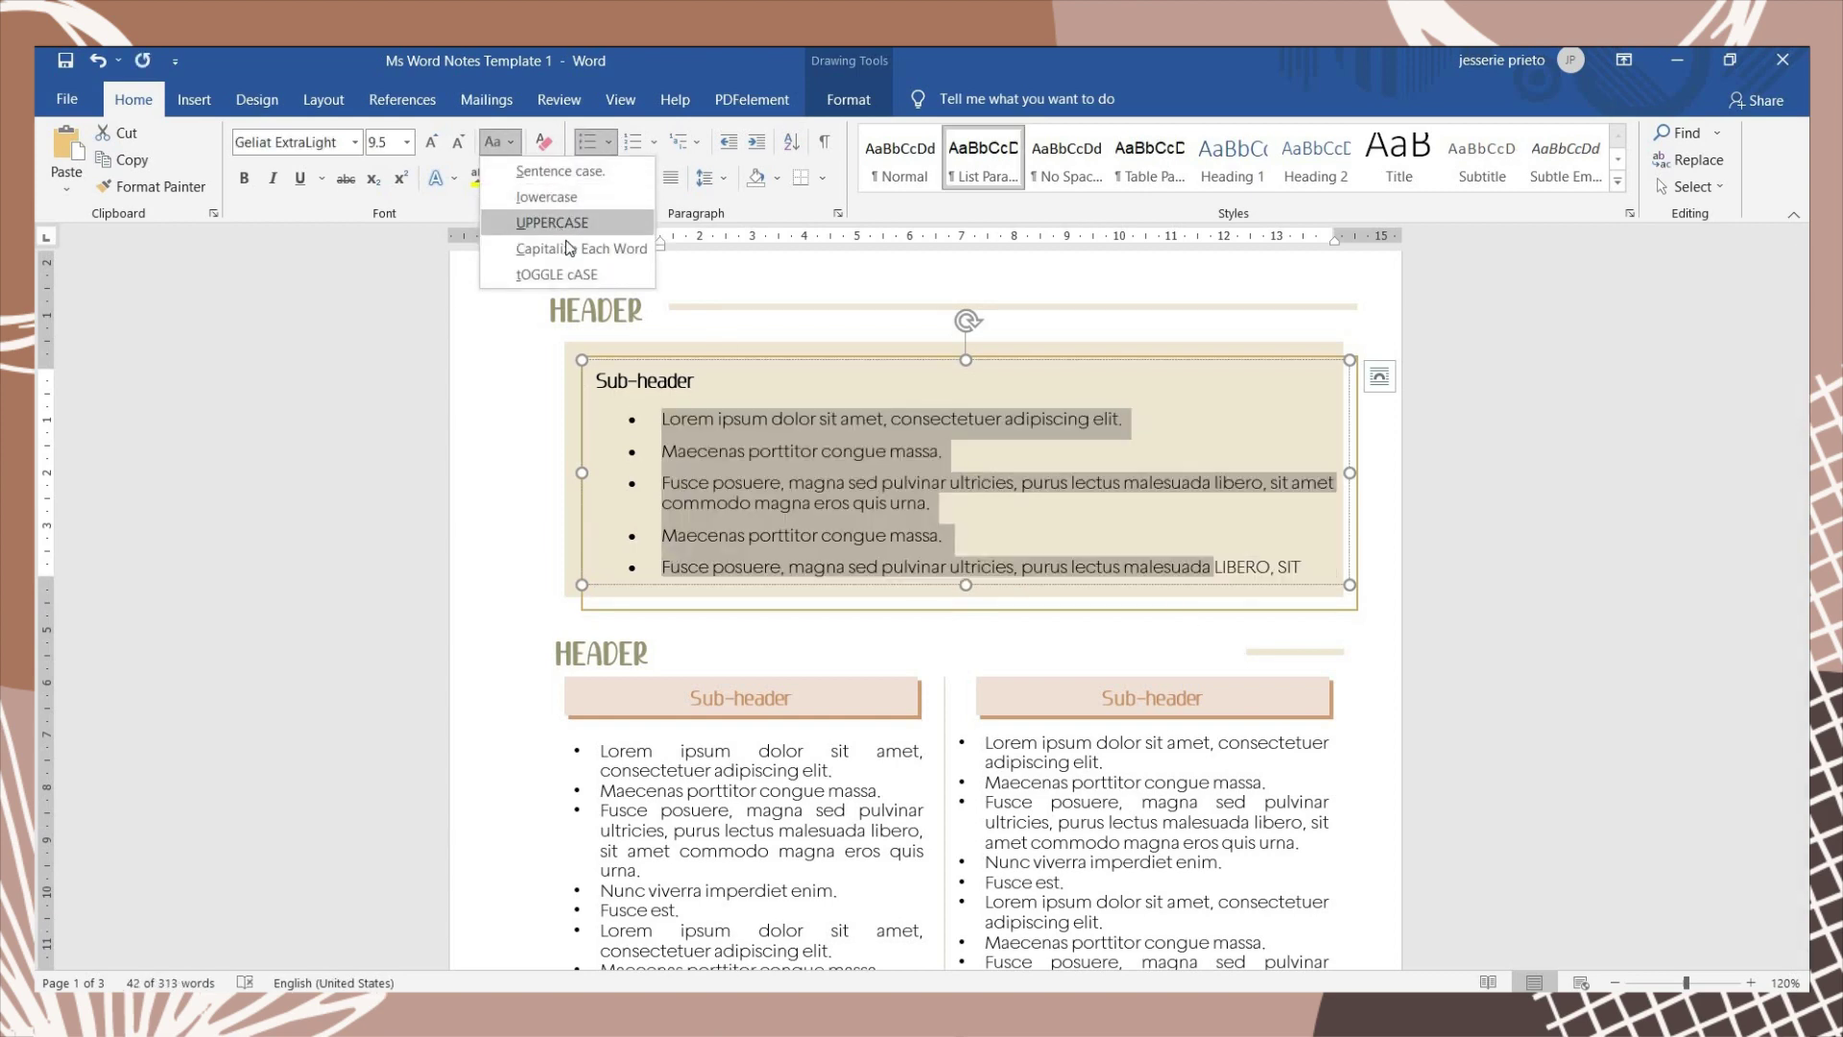
key(Return)
click(492, 141)
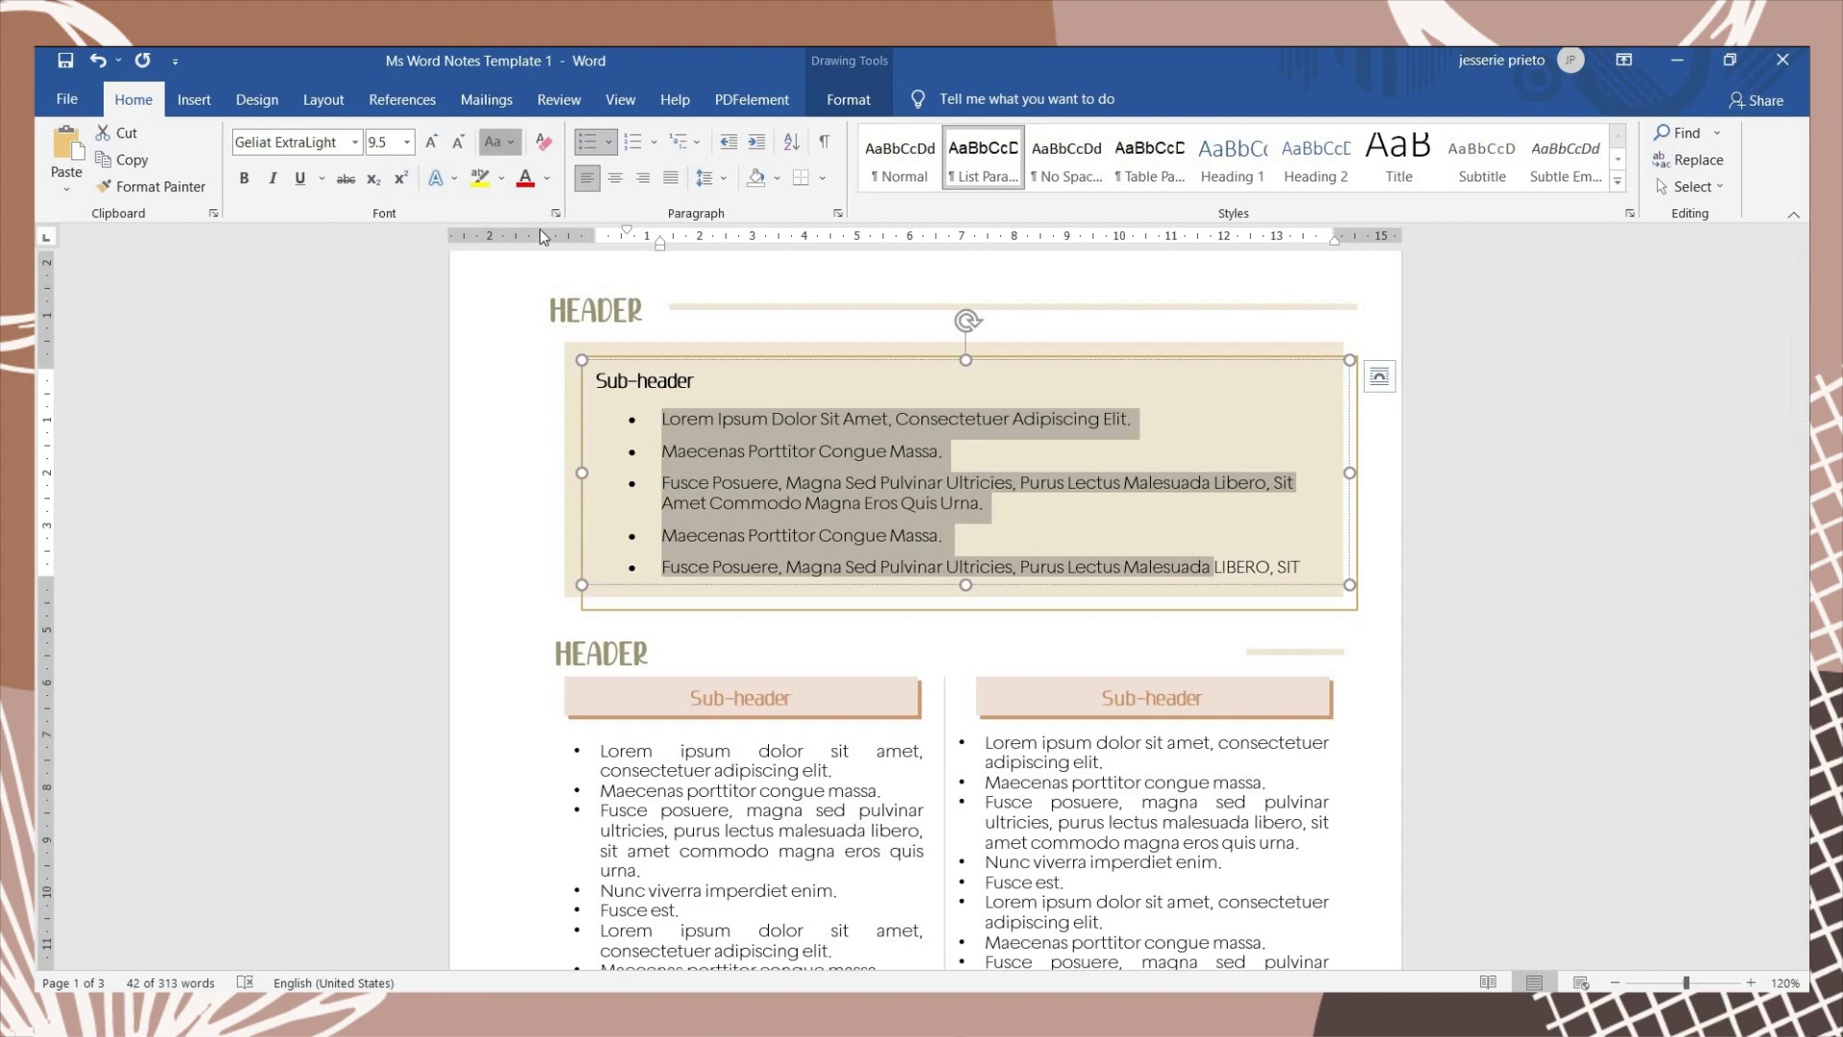
click(580, 249)
click(493, 141)
click(511, 274)
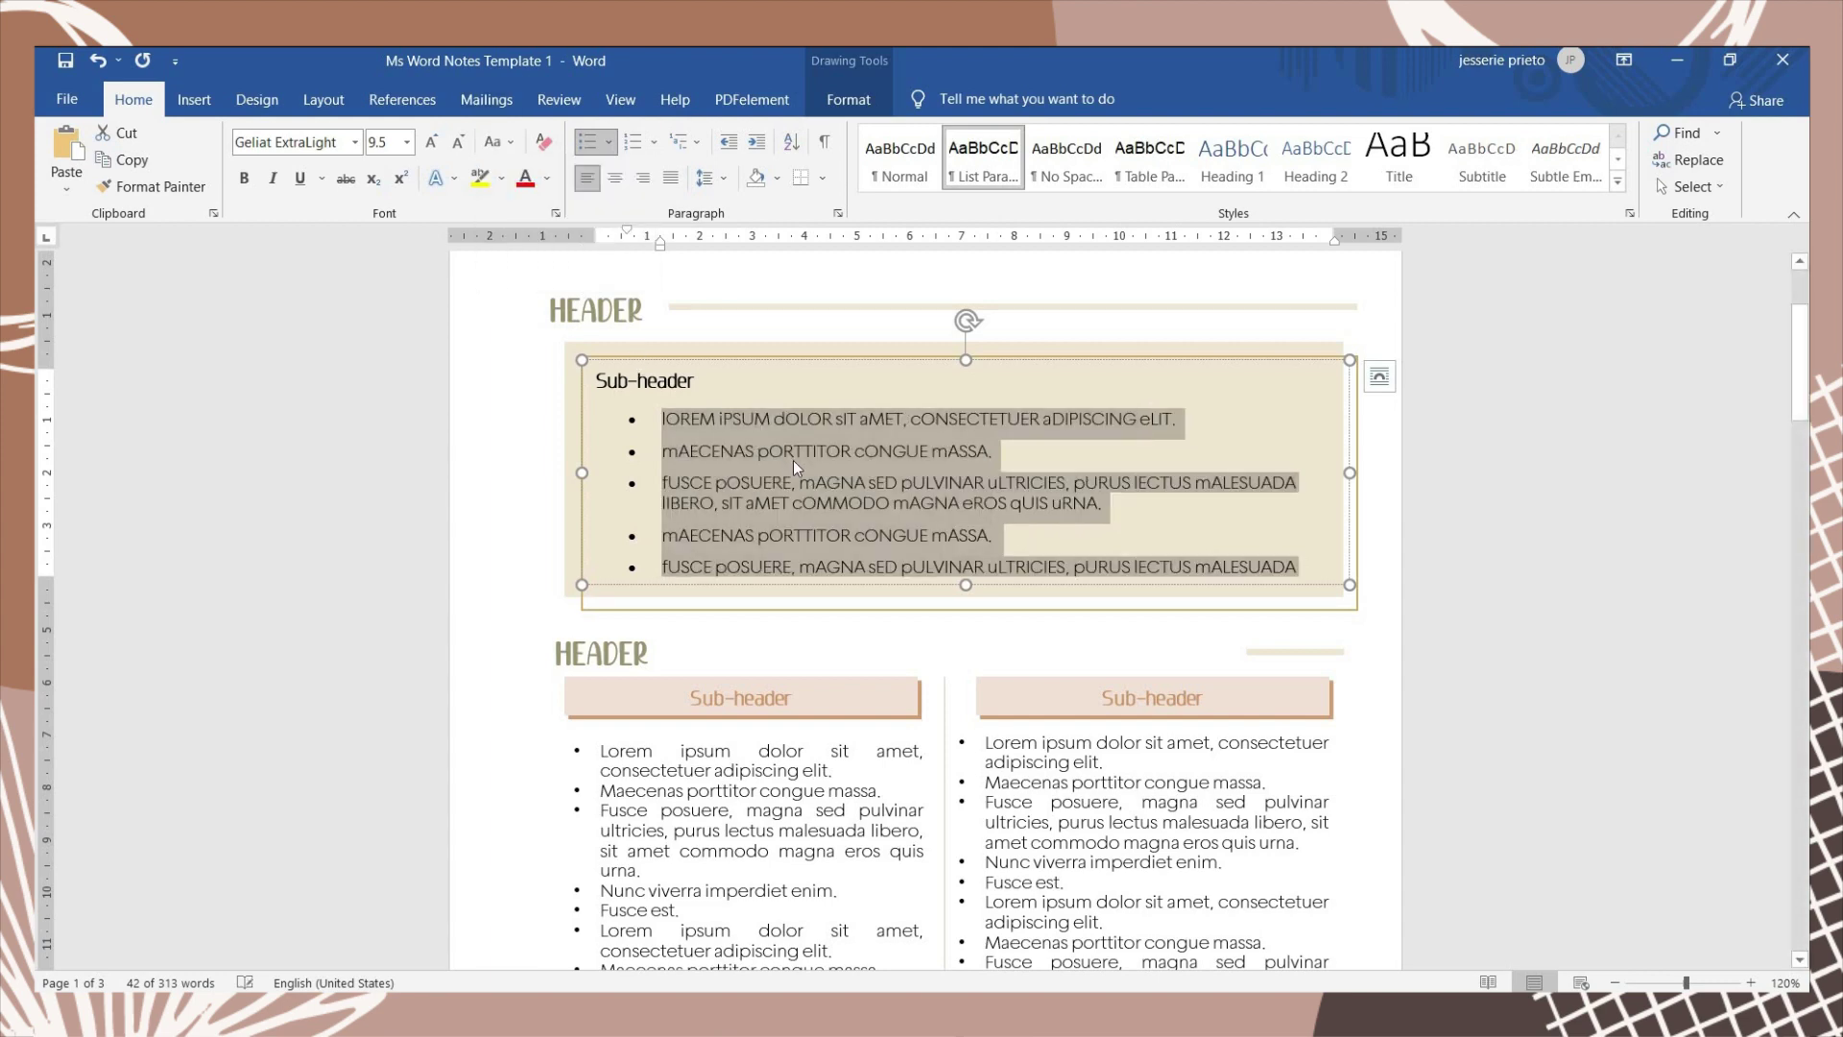
click(493, 141)
click(547, 171)
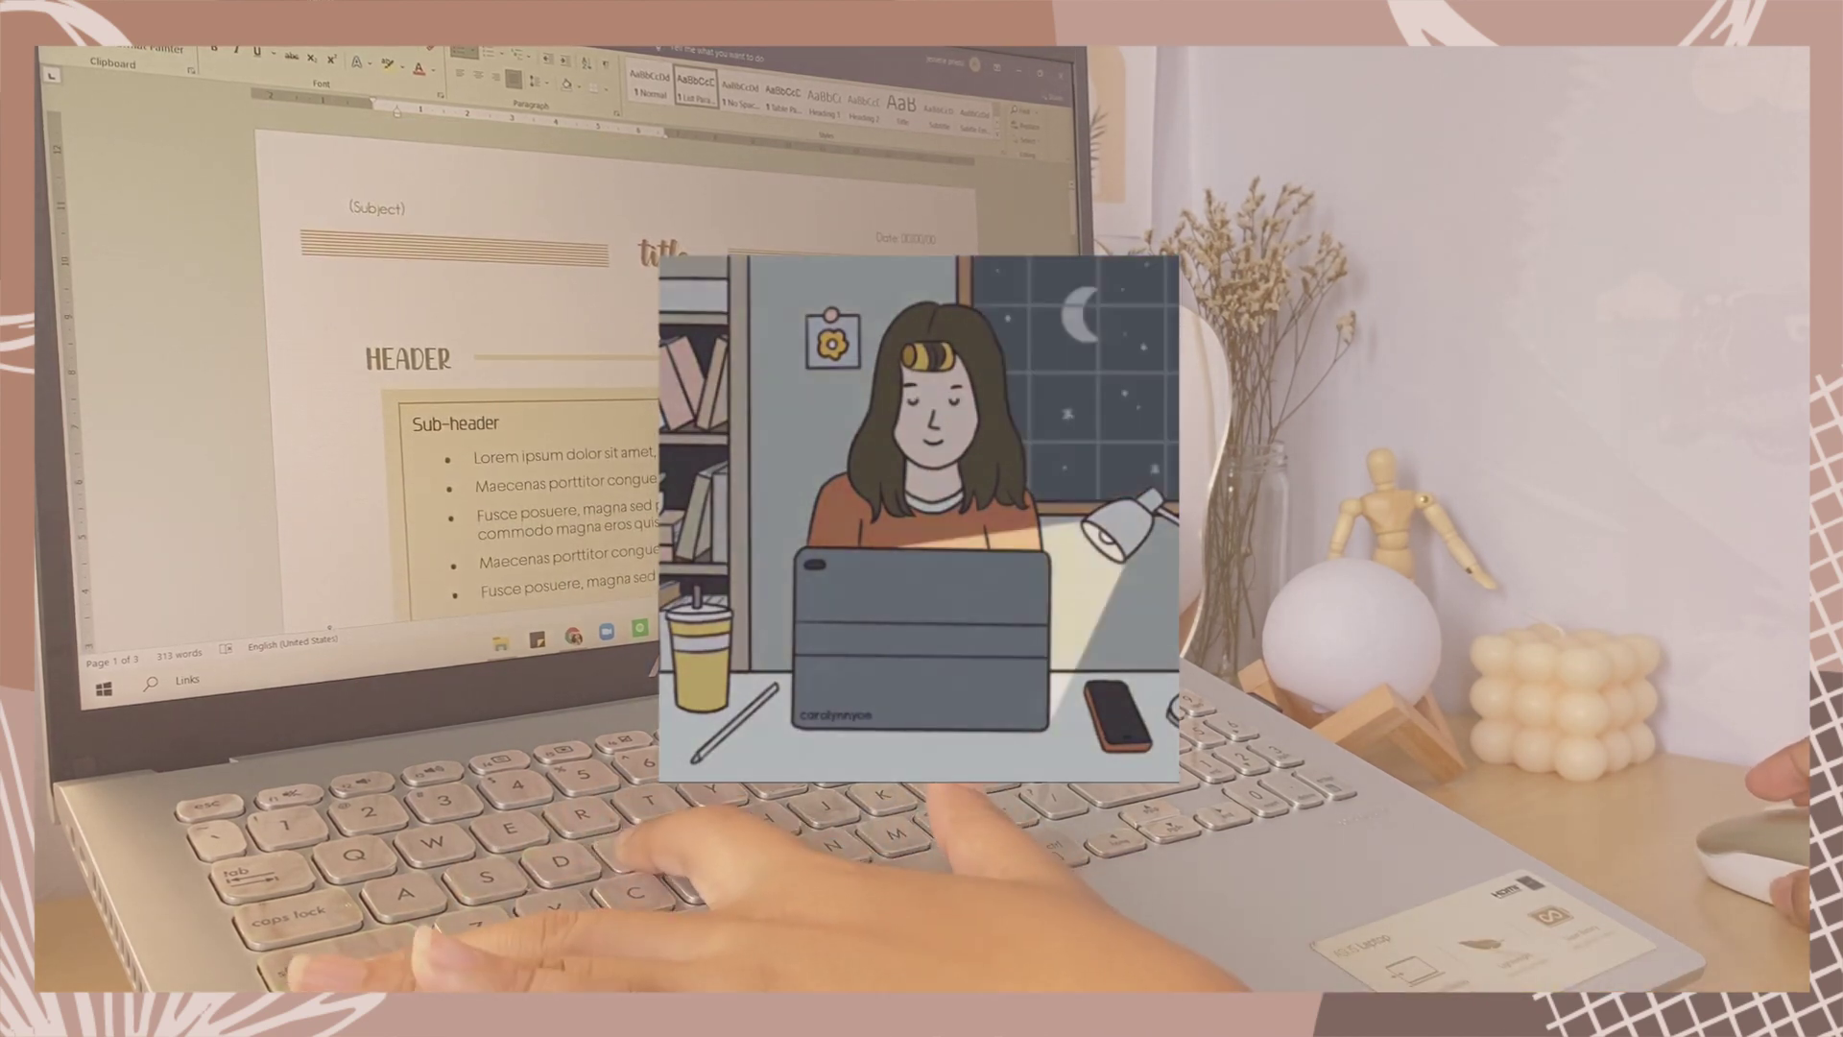
Search for 'CELL' and jump to the 'First person to see live cell in 1665' match
key(ctrl+f)
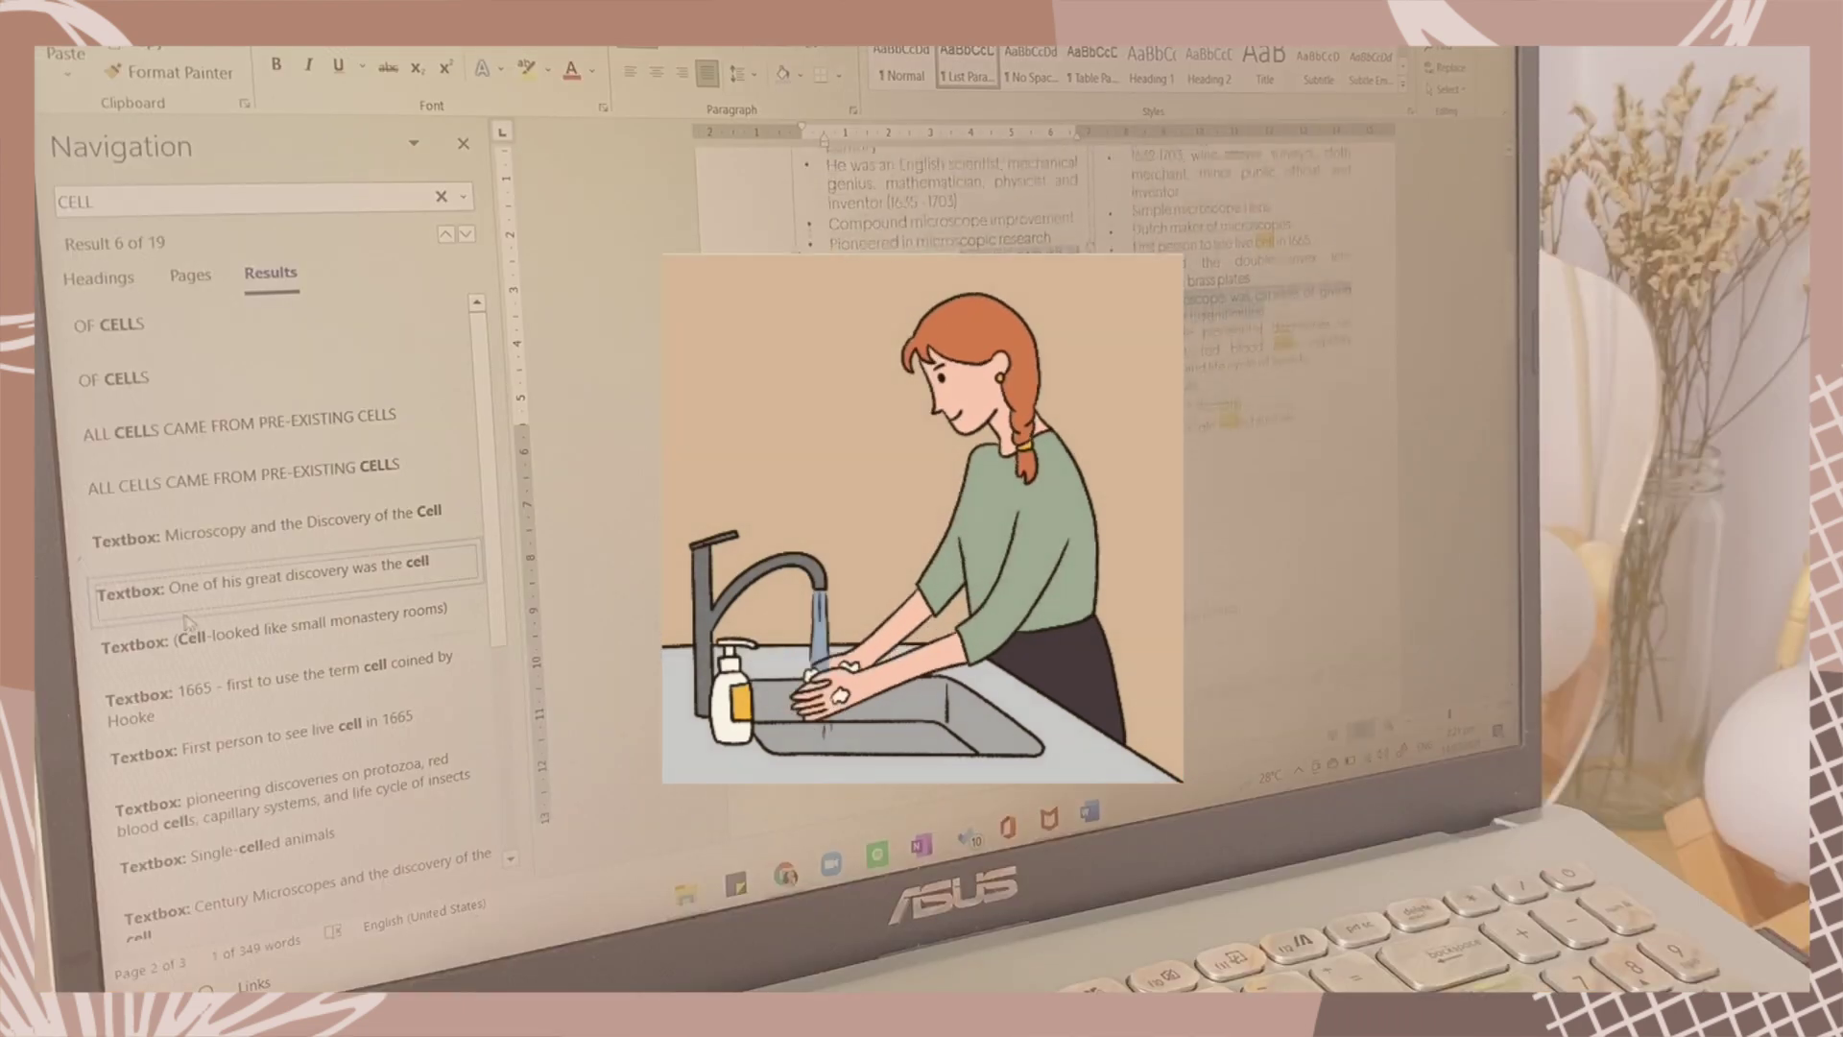
click(218, 747)
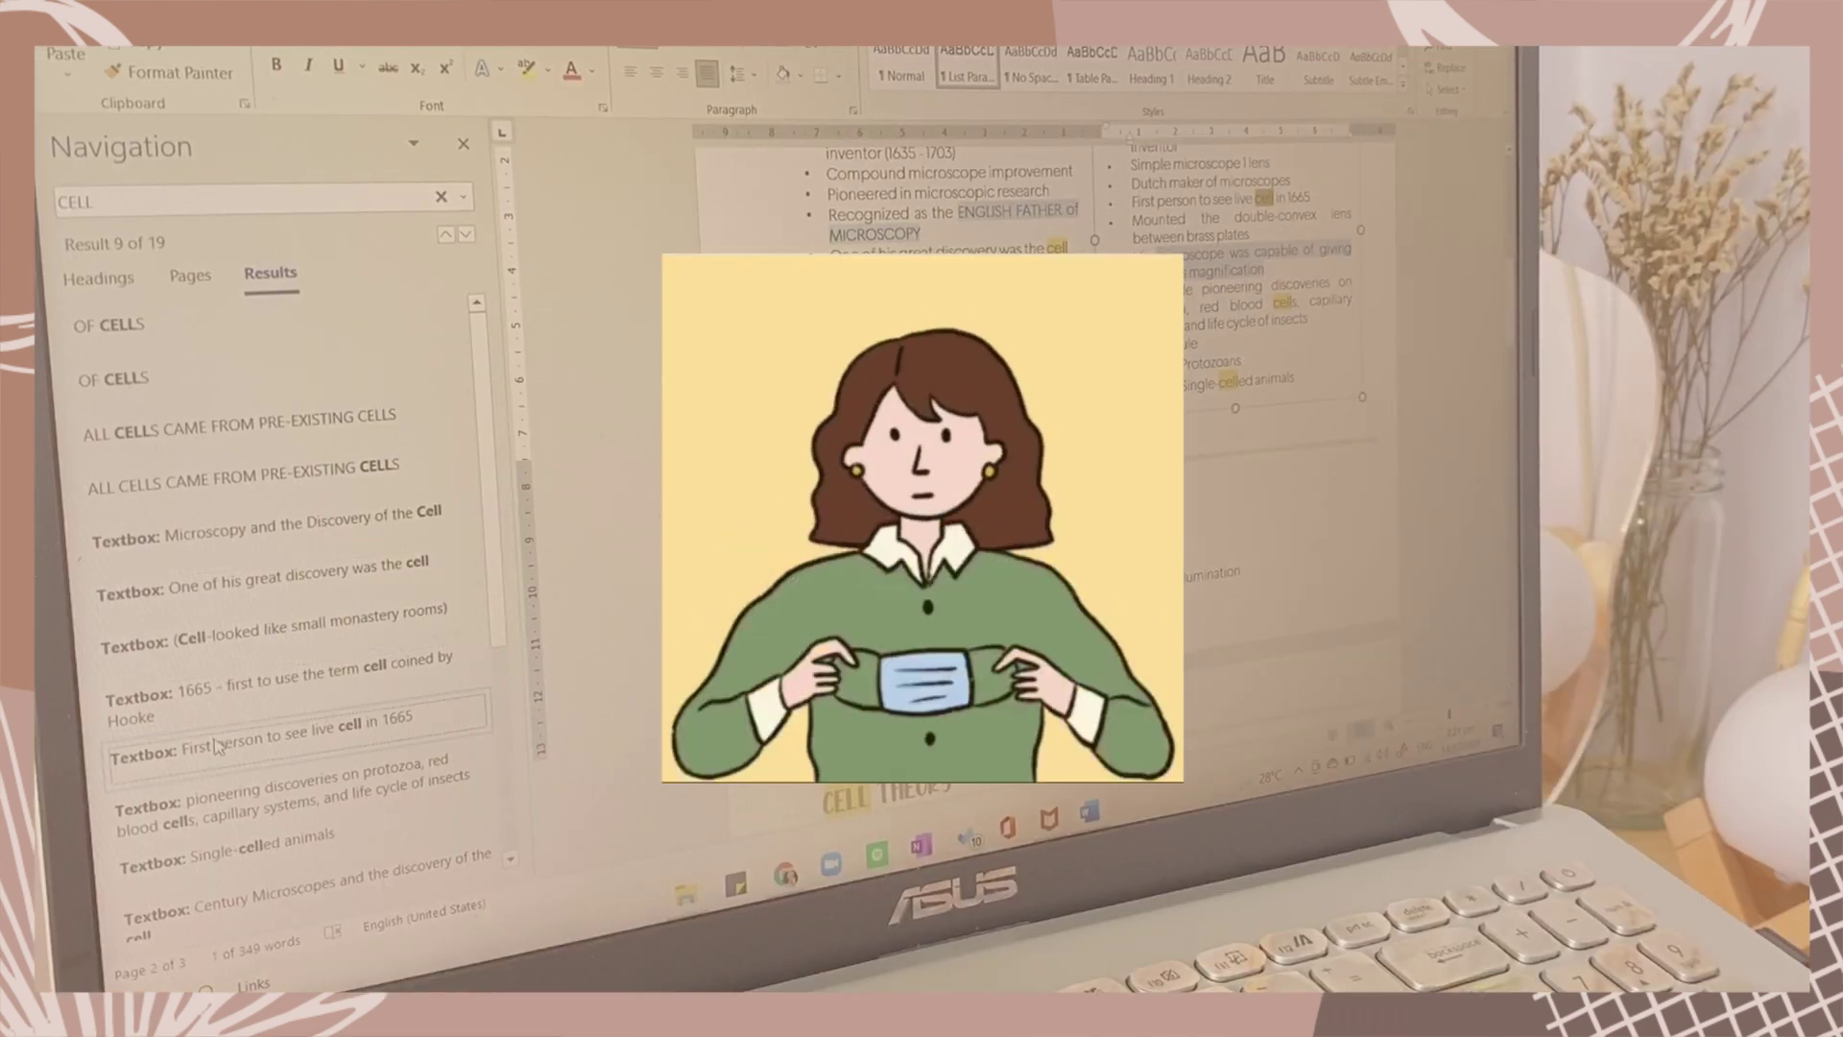